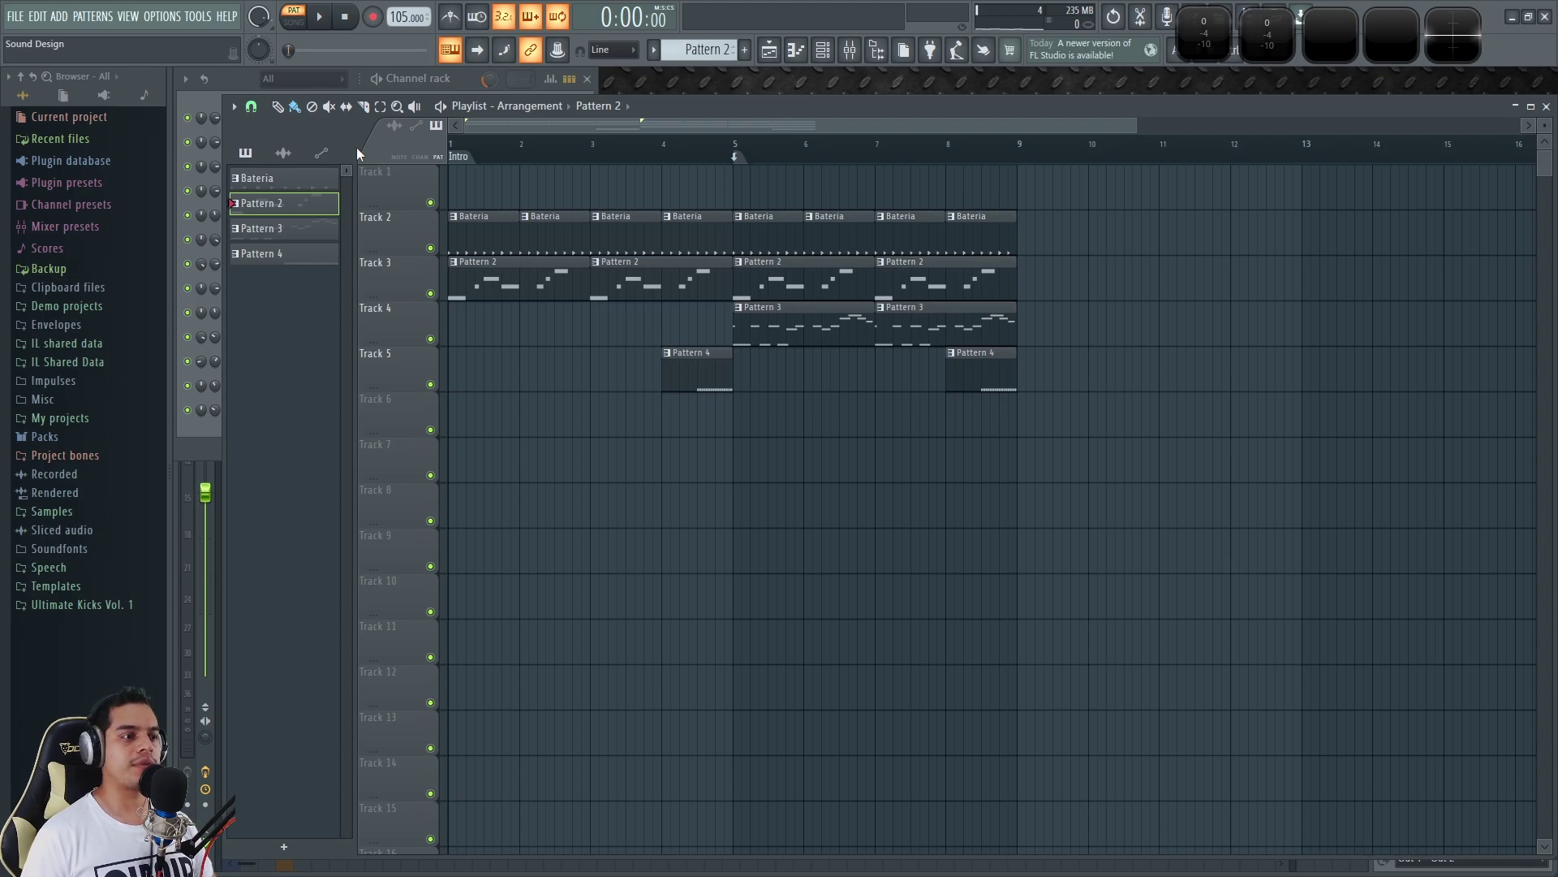
# Audition the current sound, switch playback to song mode, and play the arrangement through before stopping it.
pyautogui.press('v')
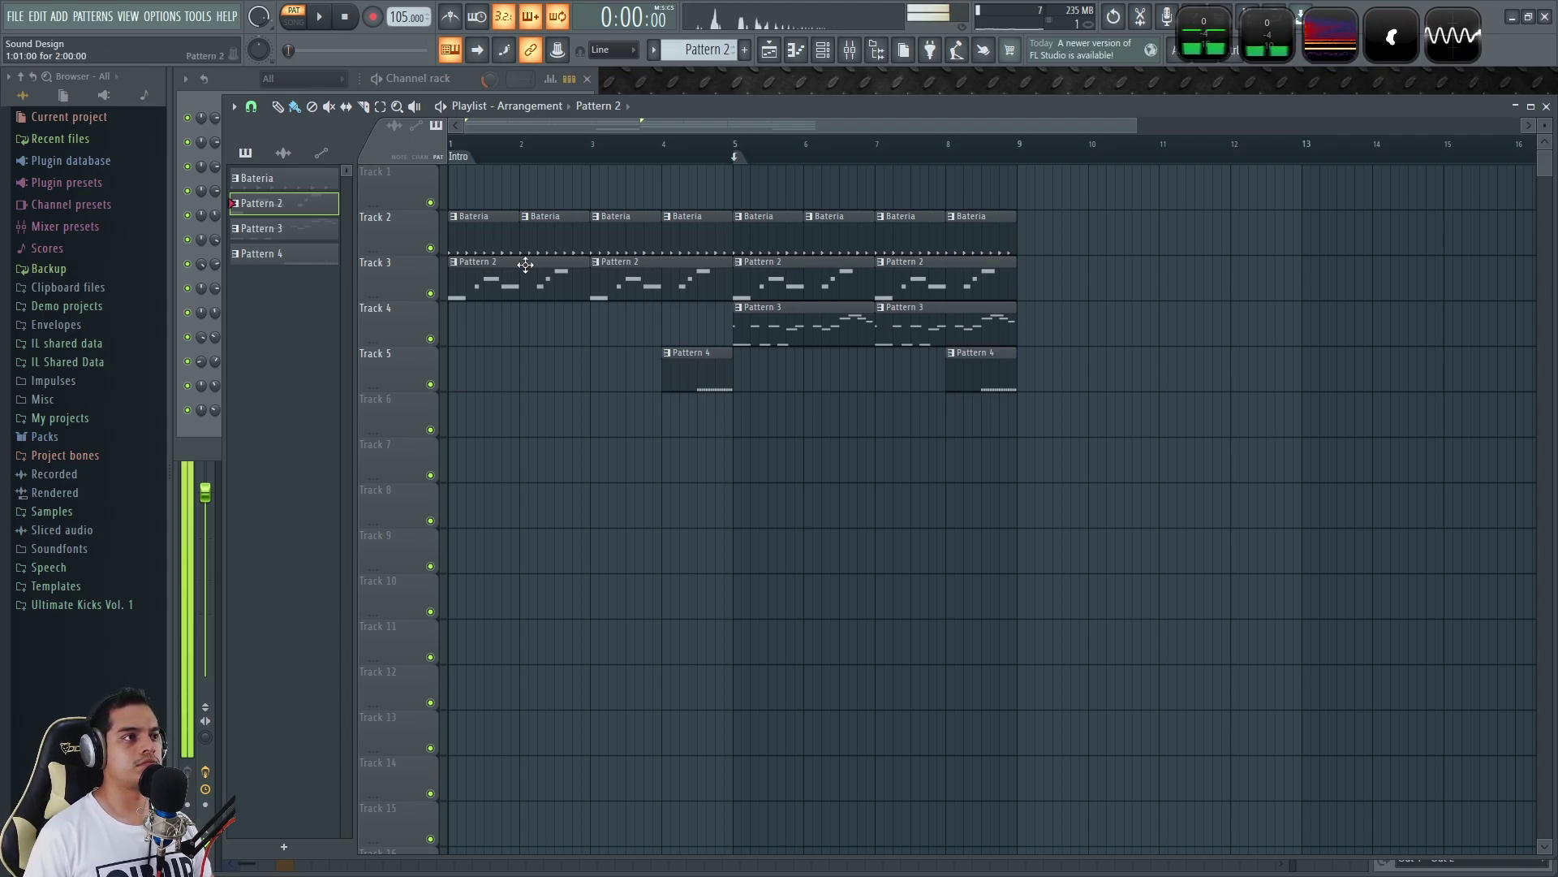
pyautogui.click(323, 20)
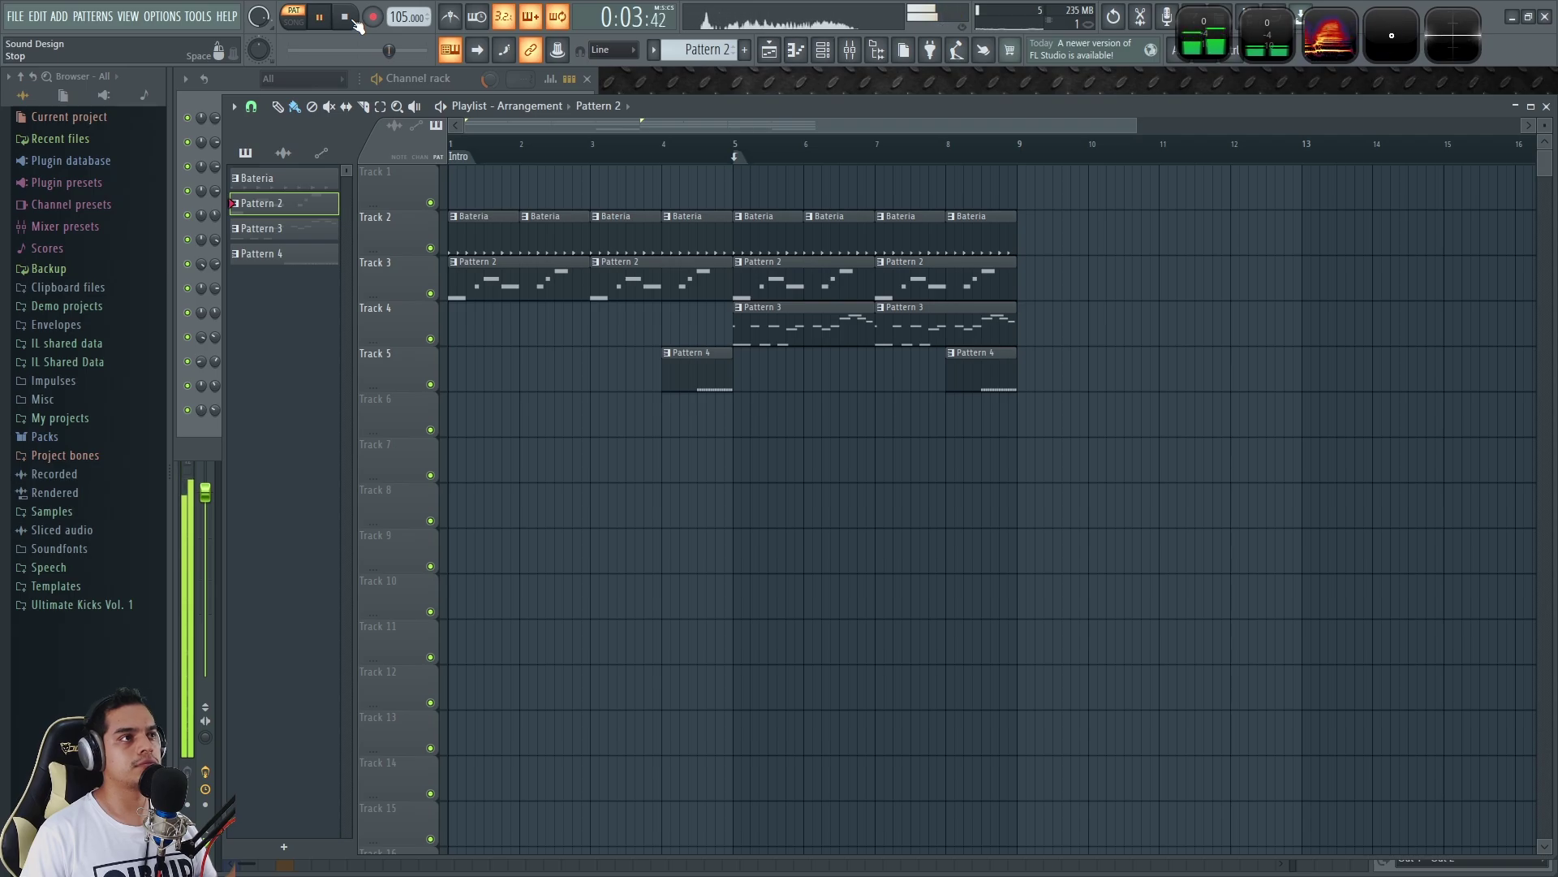
pyautogui.click(346, 17)
pyautogui.click(294, 22)
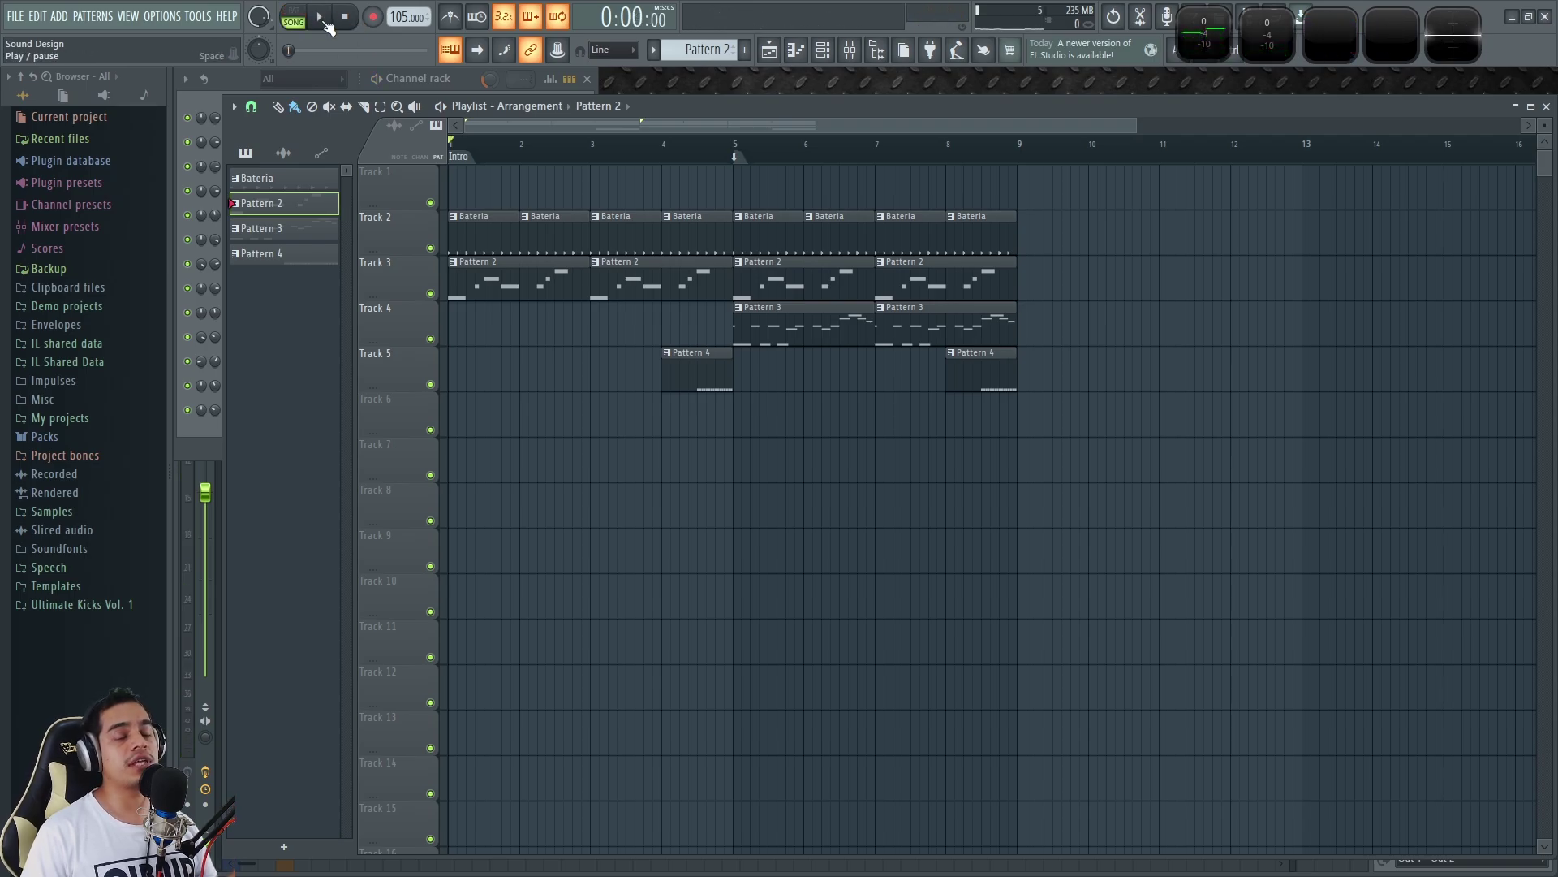
pyautogui.click(323, 20)
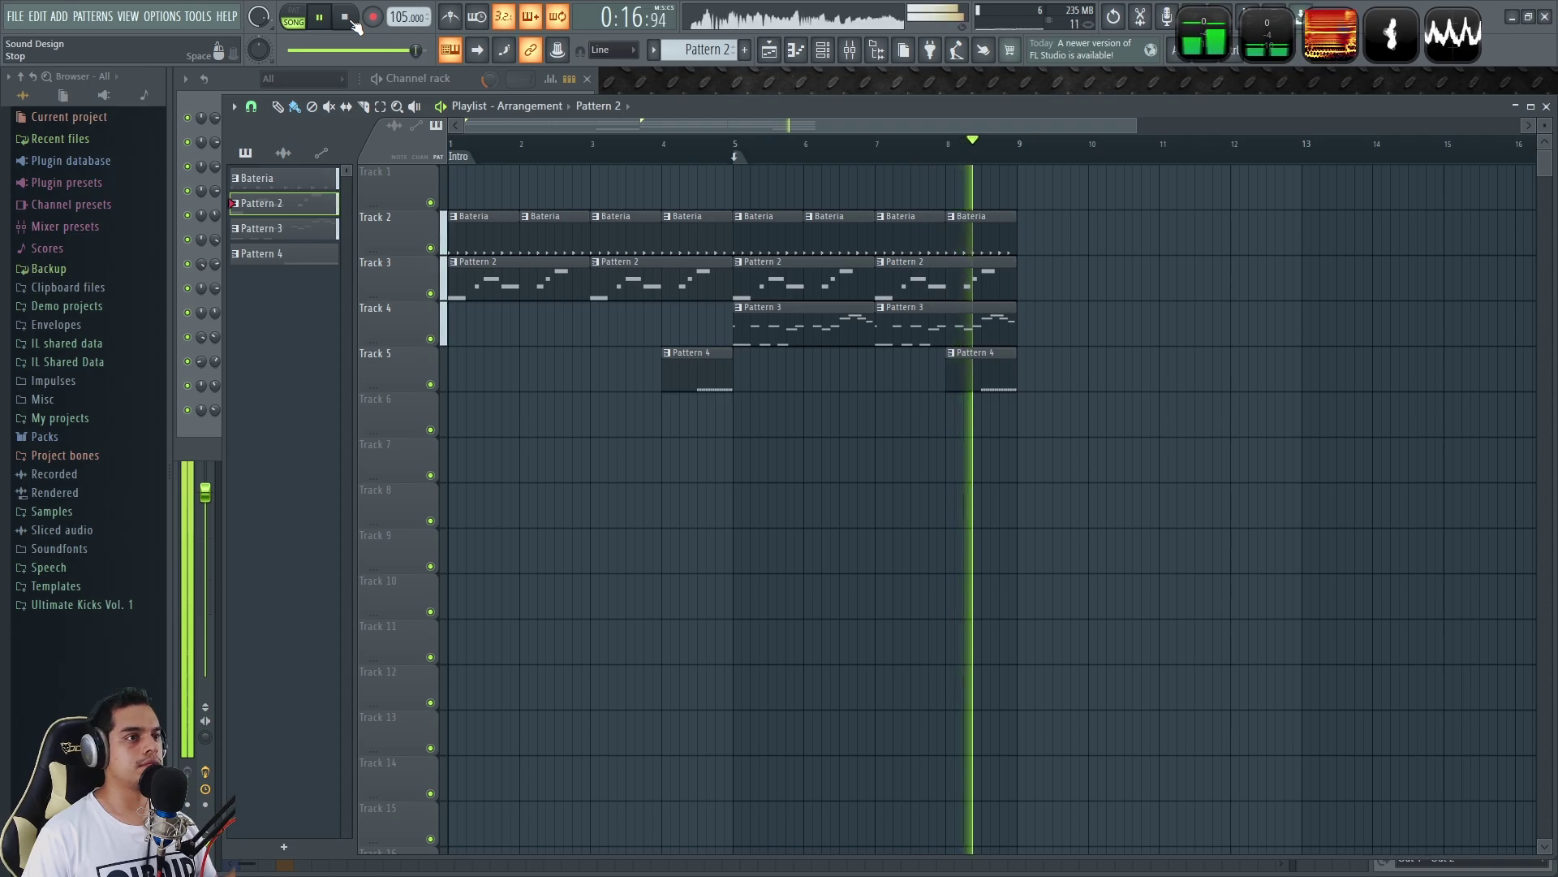
pyautogui.click(352, 19)
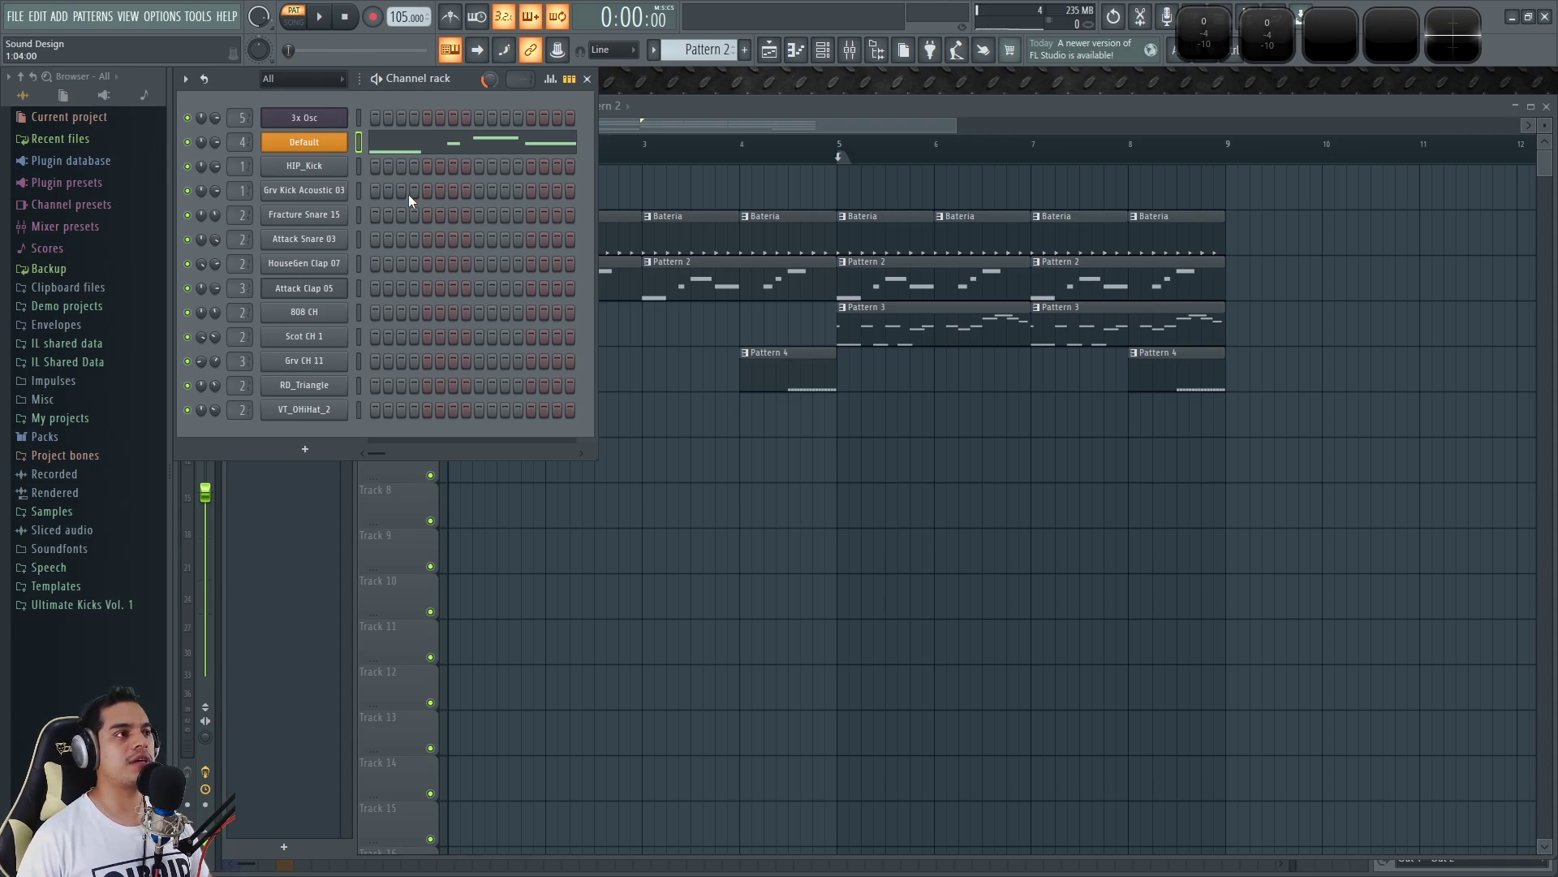
# Open the Default Sytrus channel and enlarge its plugin window for editing.
pyautogui.click(304, 142)
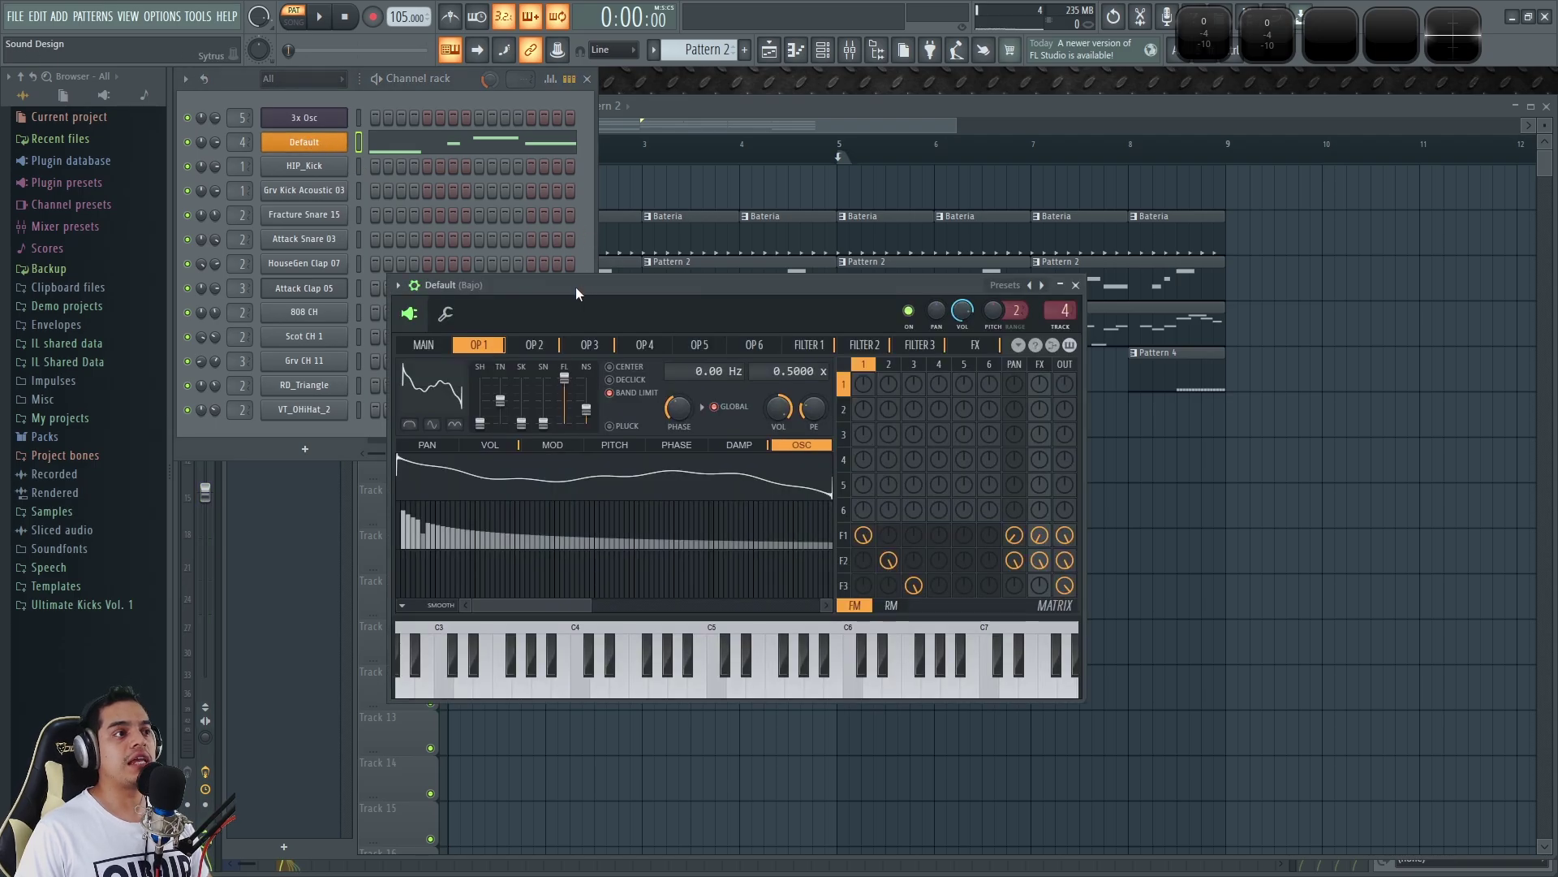
pyautogui.moveTo(576, 286); pyautogui.dragTo(641, 125)
pyautogui.moveTo(1150, 538); pyautogui.dragTo(1273, 763)
pyautogui.moveTo(826, 128); pyautogui.dragTo(788, 136)
pyautogui.moveTo(1232, 763); pyautogui.dragTo(1315, 745)
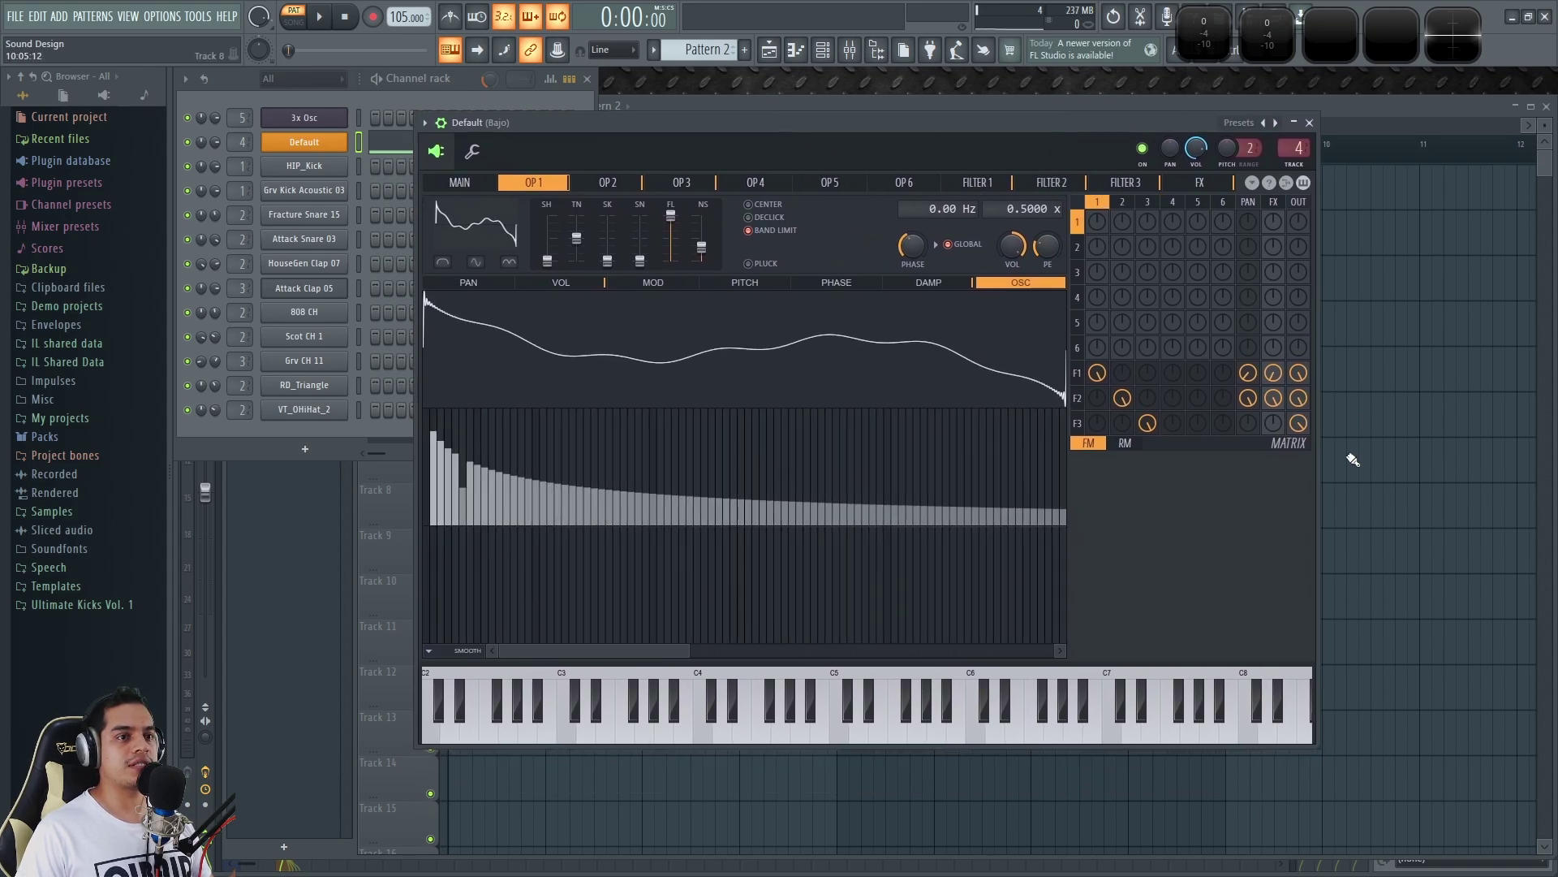
# Reset the filters' pan, FX and output sends in the matrix, route operator 1 straight to the output, and audition it.
pyautogui.rightClick(1250, 374)
pyautogui.moveTo(1299, 231); pyautogui.dragTo(1299, 212)
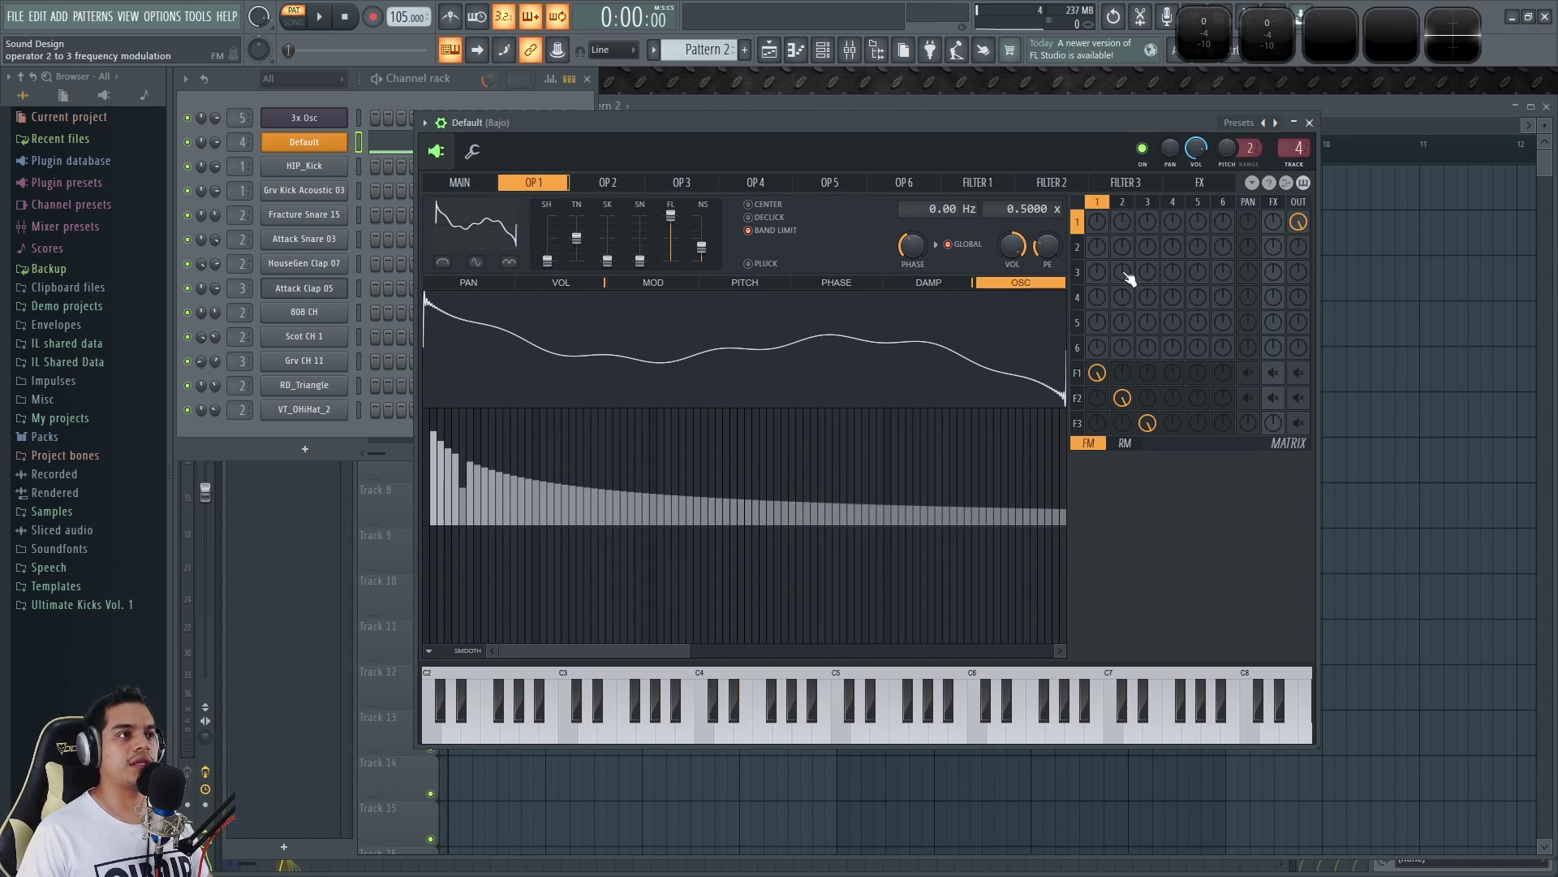
pyautogui.moveTo(652, 135); pyautogui.dragTo(650, 186)
pyautogui.press('space')
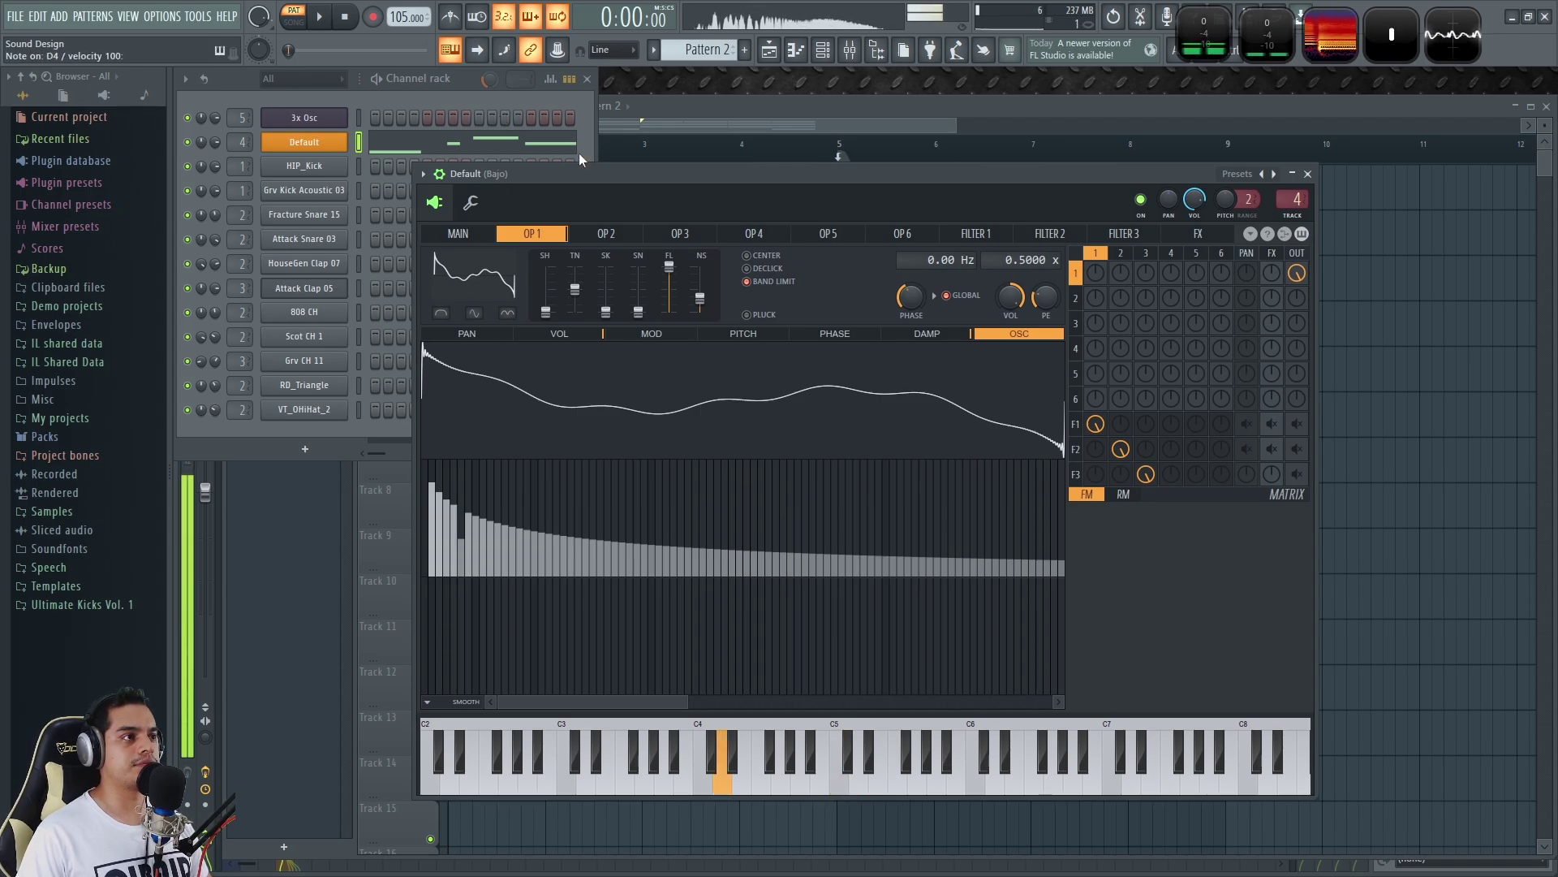
# On operator 1, raise harmonic 1 to full magnitude and set harmonic 6 to 56% to match its neighbours.
pyautogui.click(485, 236)
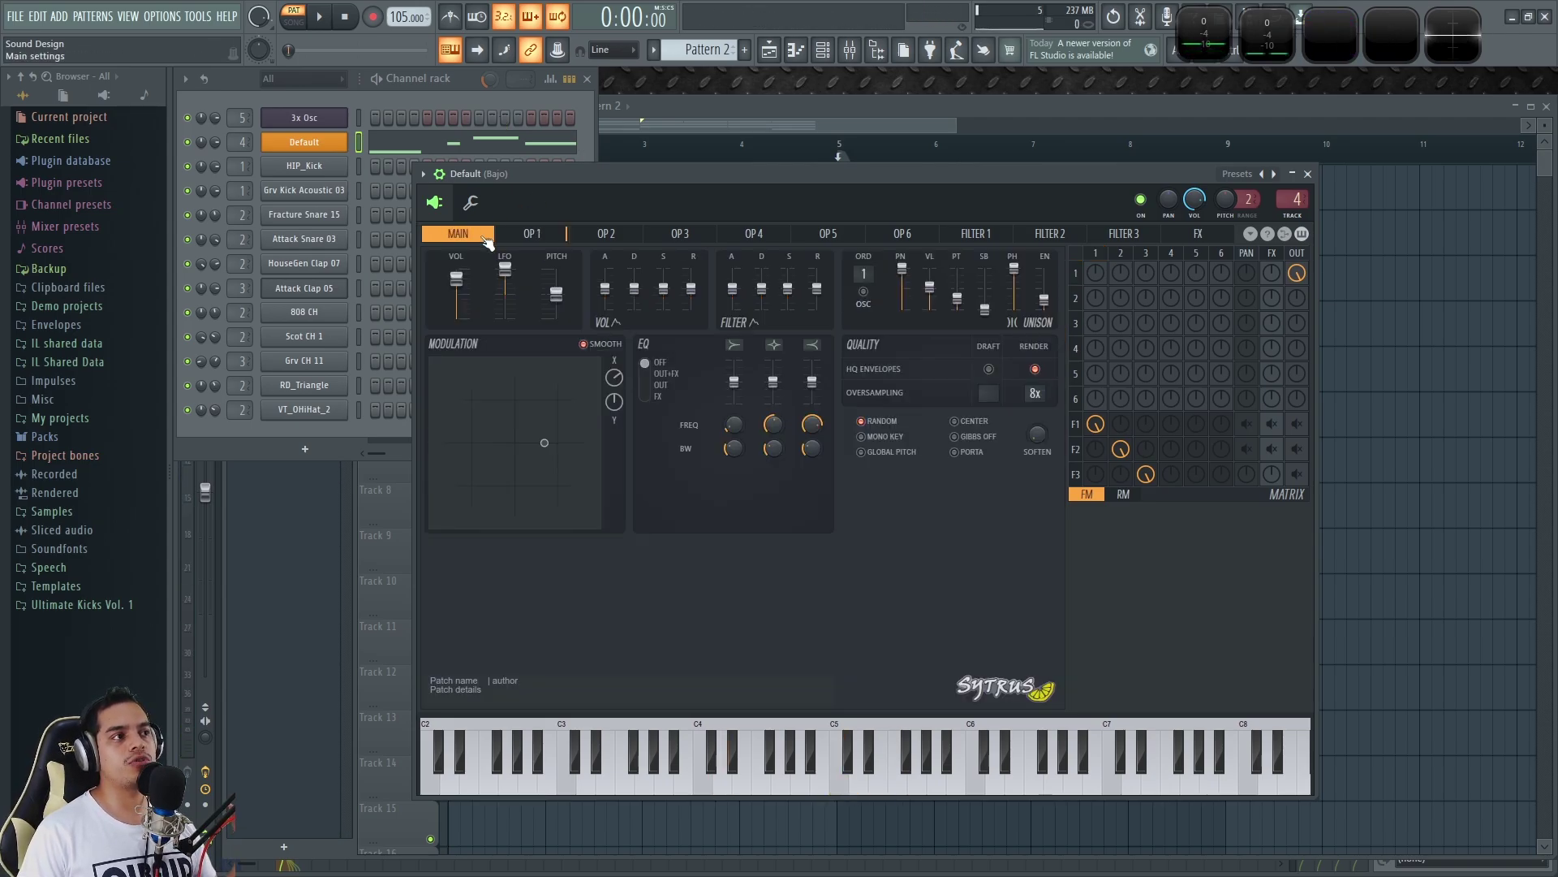
pyautogui.click(533, 237)
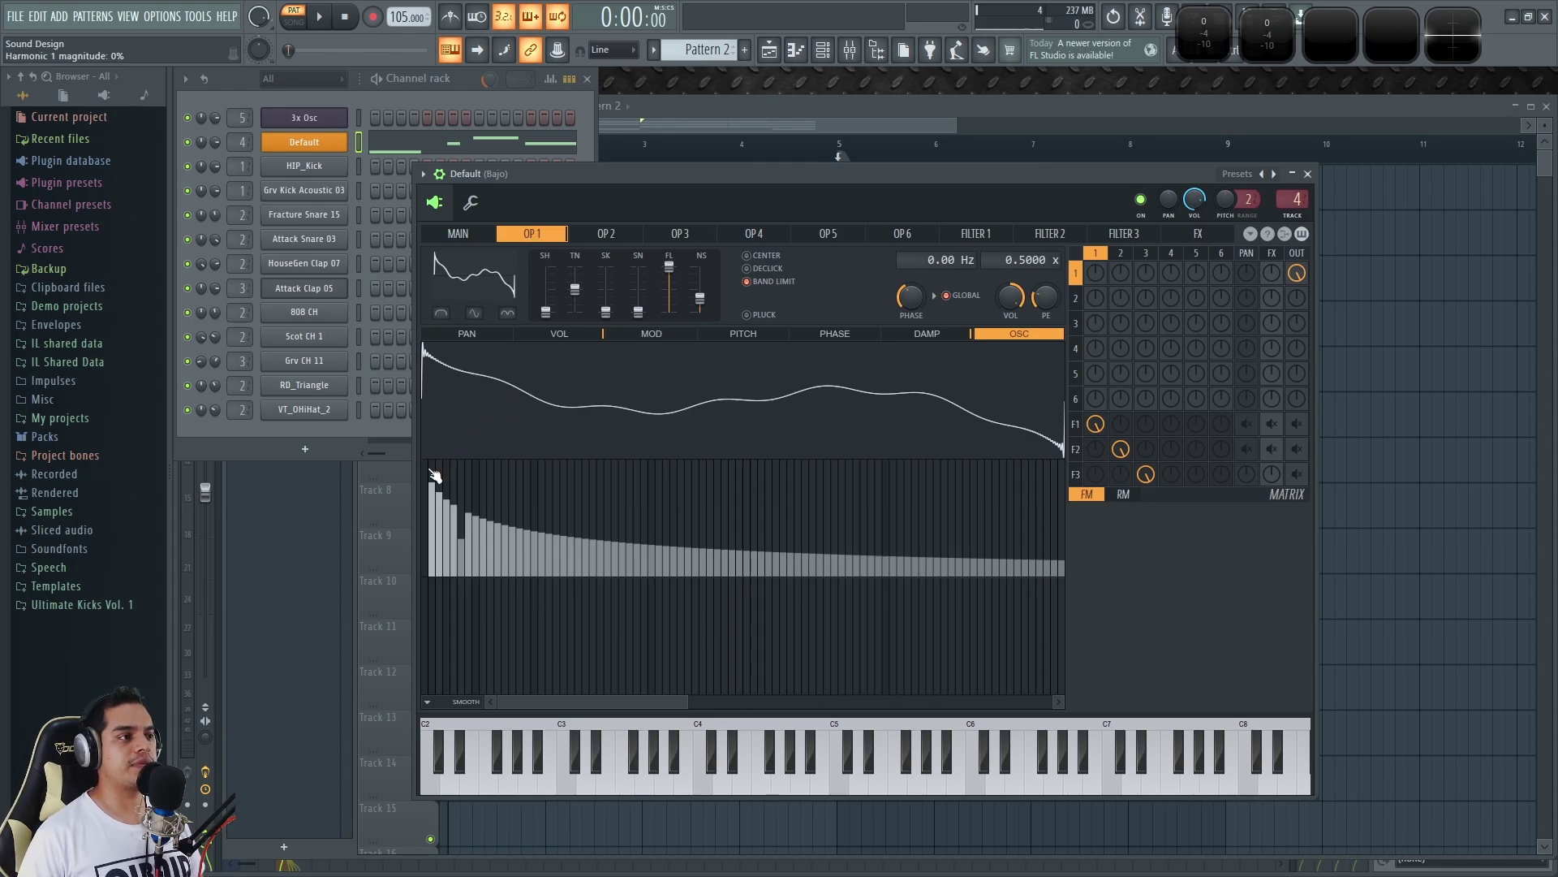
pyautogui.moveTo(432, 471); pyautogui.dragTo(424, 465)
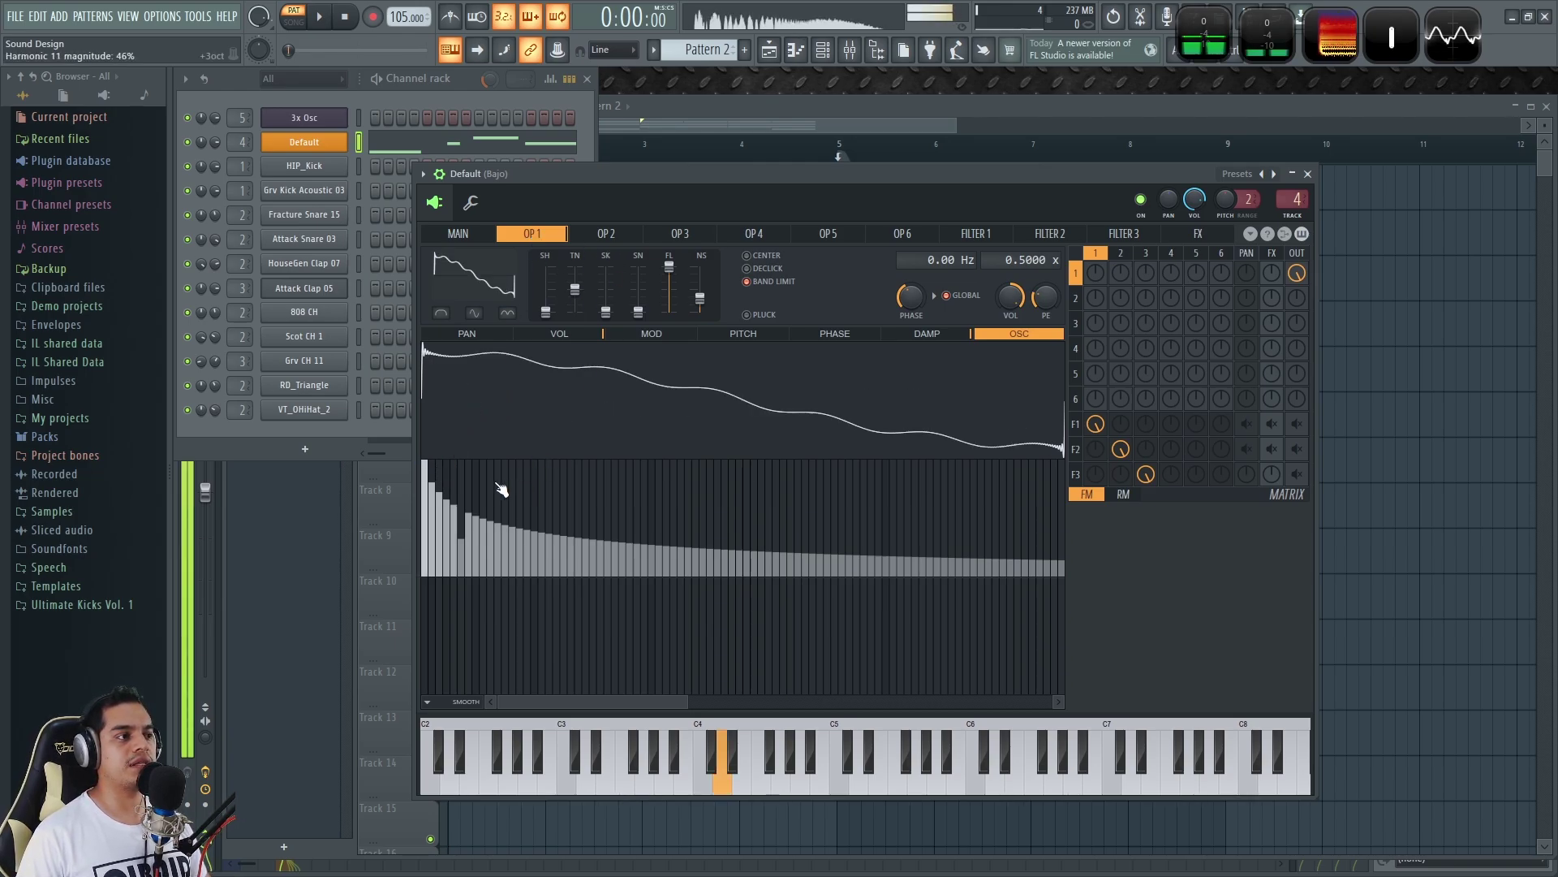
pyautogui.click(466, 520)
pyautogui.click(466, 520)
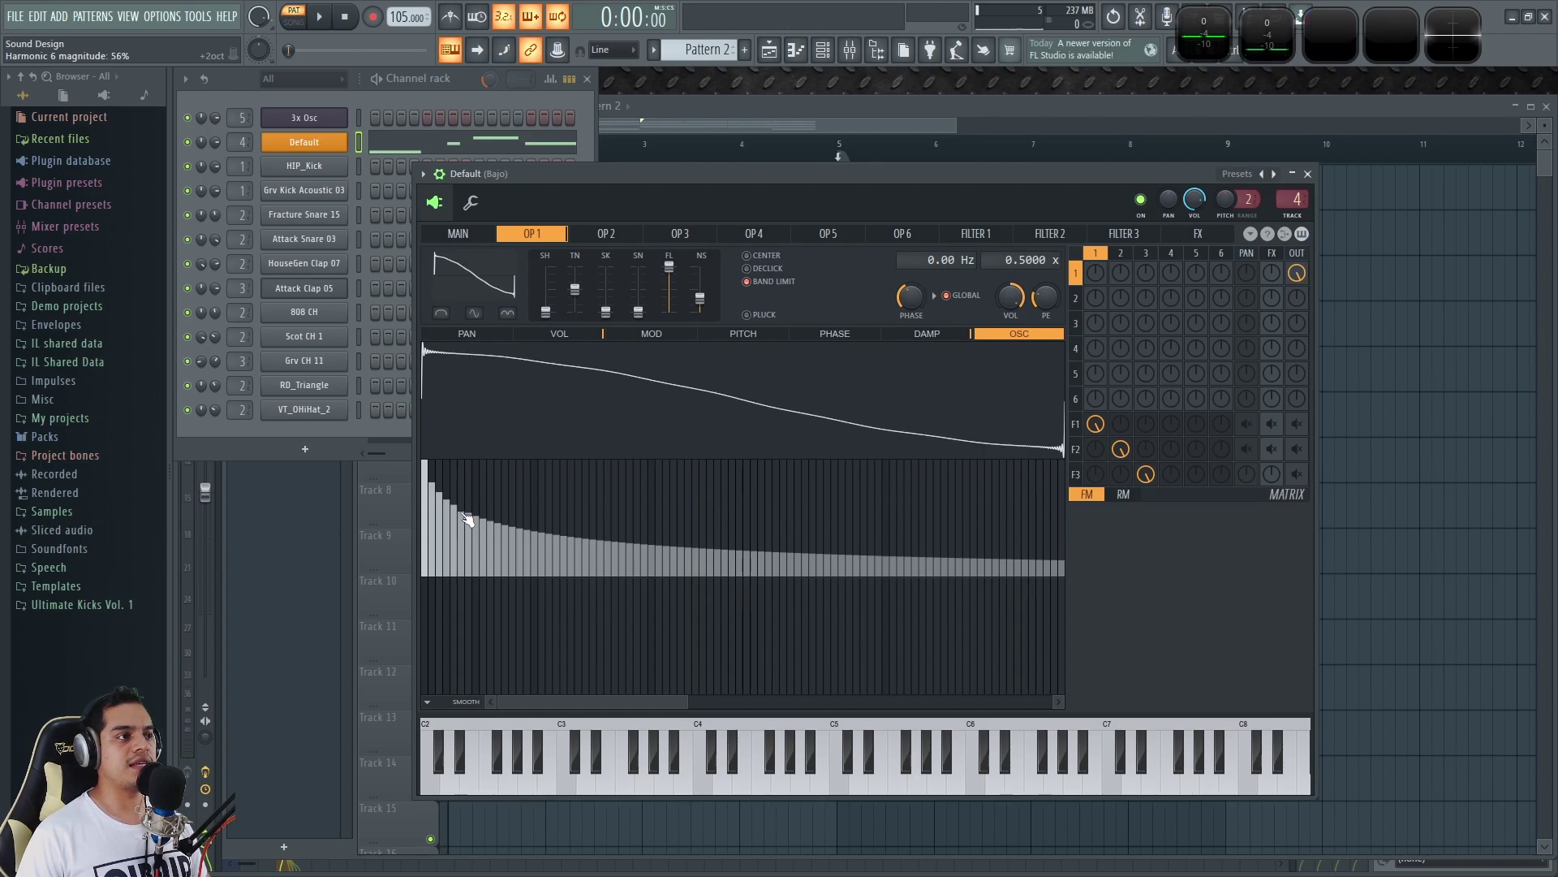
# Set operator 1's shape to Saw, route the channel to the Master track, and audition a few notes.
pyautogui.rightClick(481, 279)
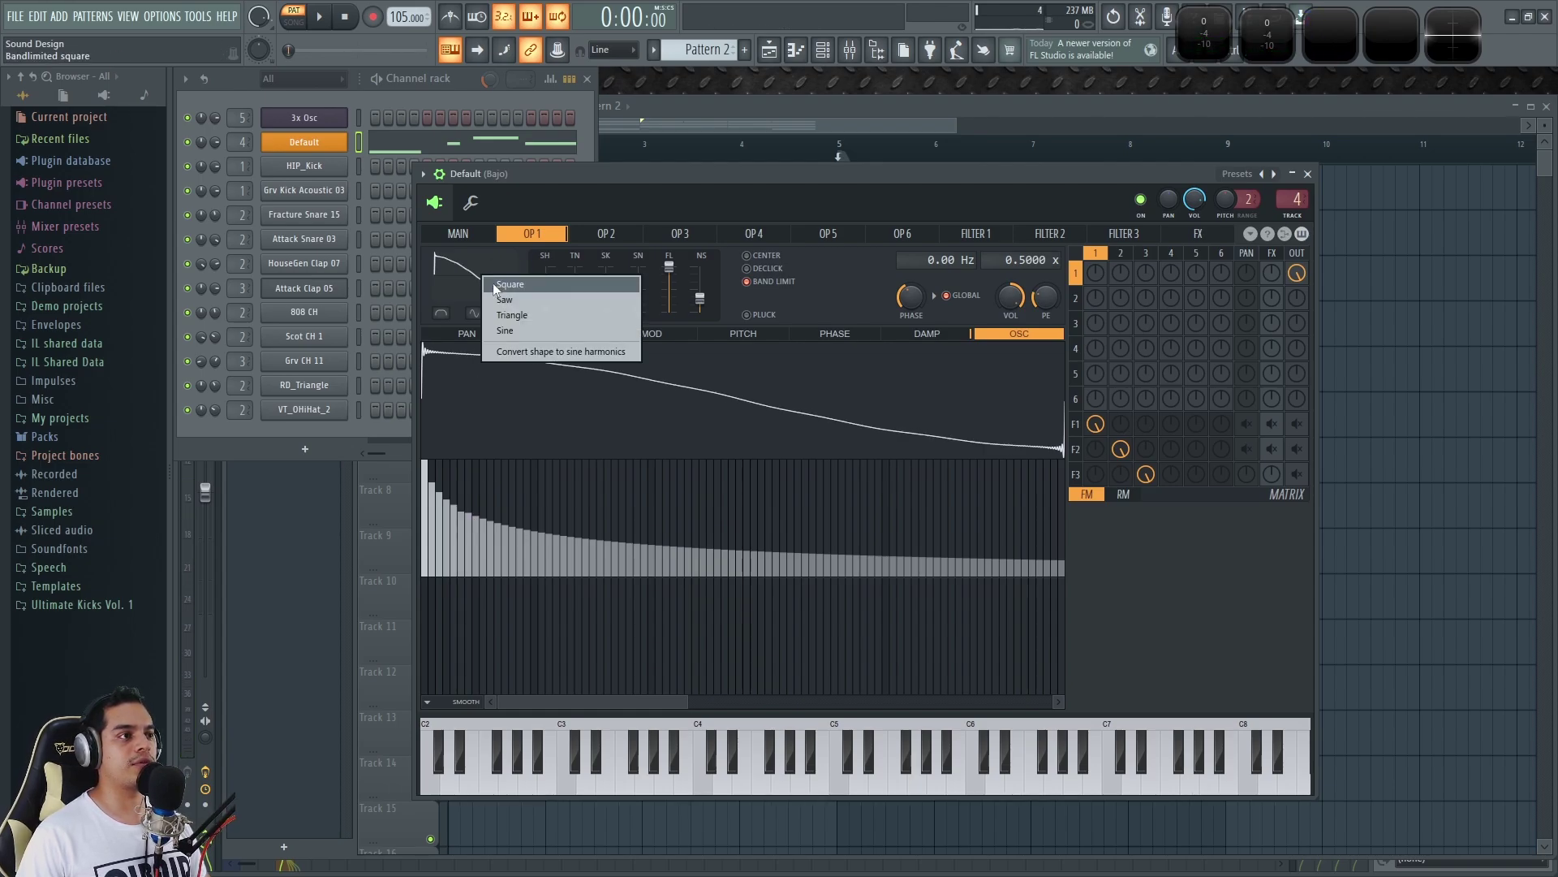
pyautogui.click(532, 296)
pyautogui.press('x')
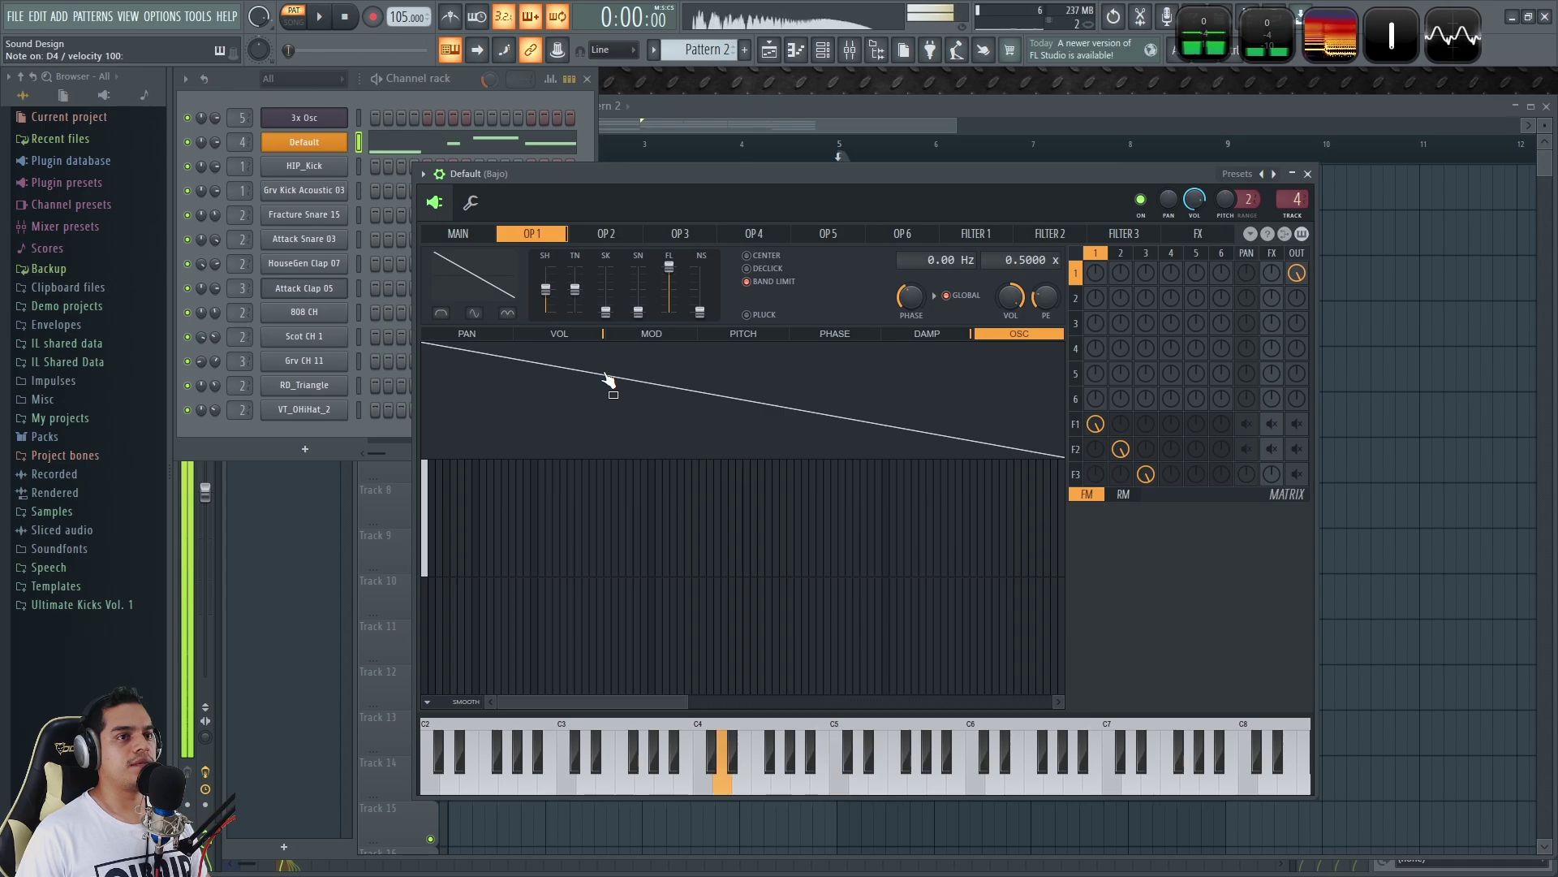
pyautogui.moveTo(1292, 200); pyautogui.dragTo(1257, 229)
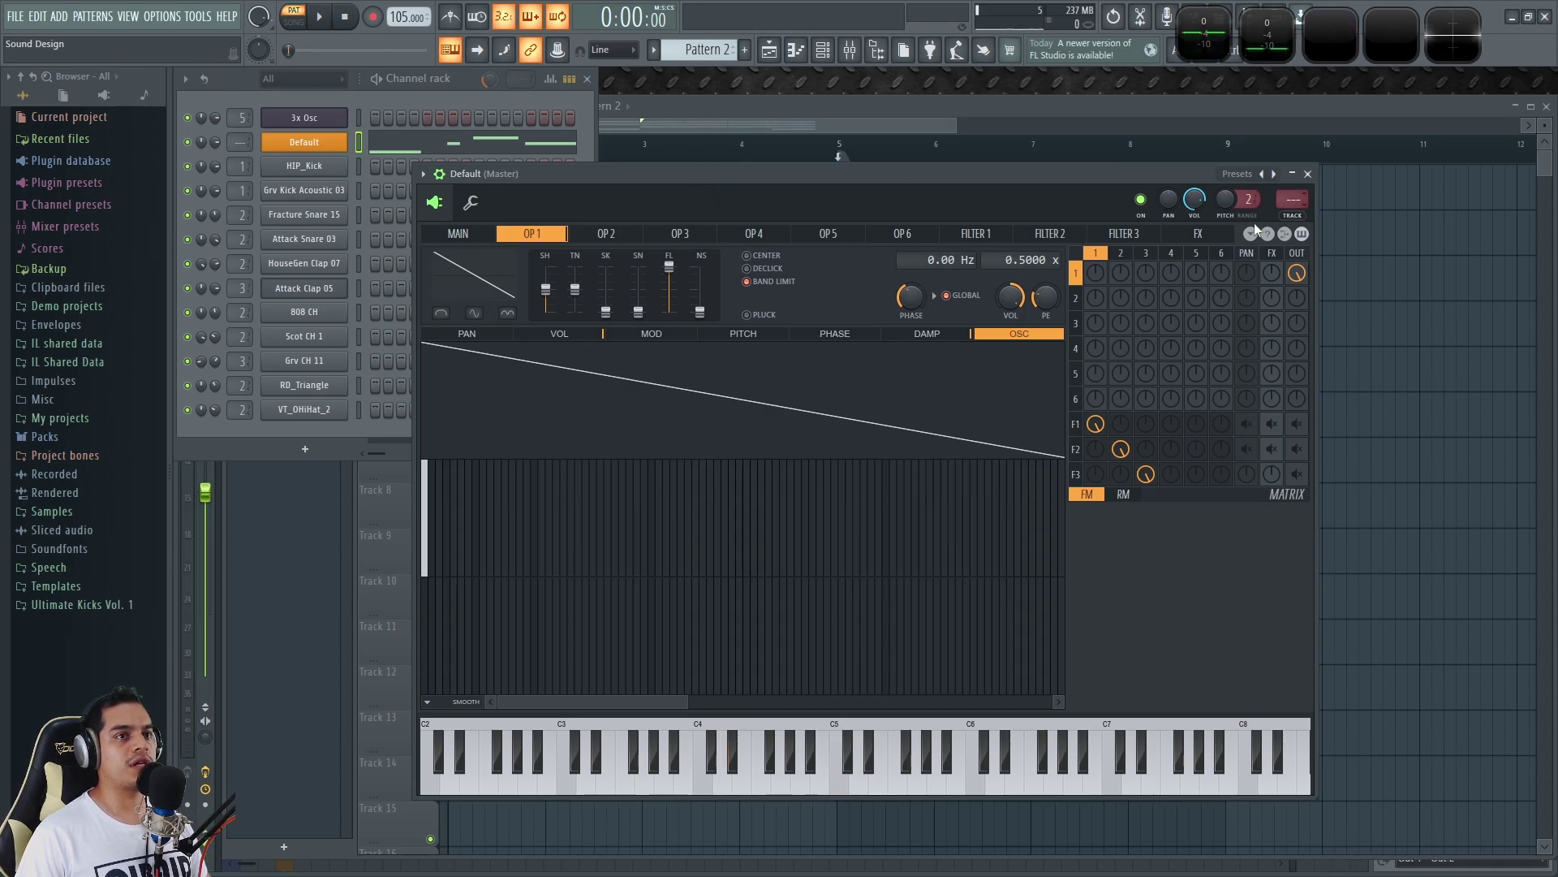
pyautogui.press('x')
pyautogui.press('x')
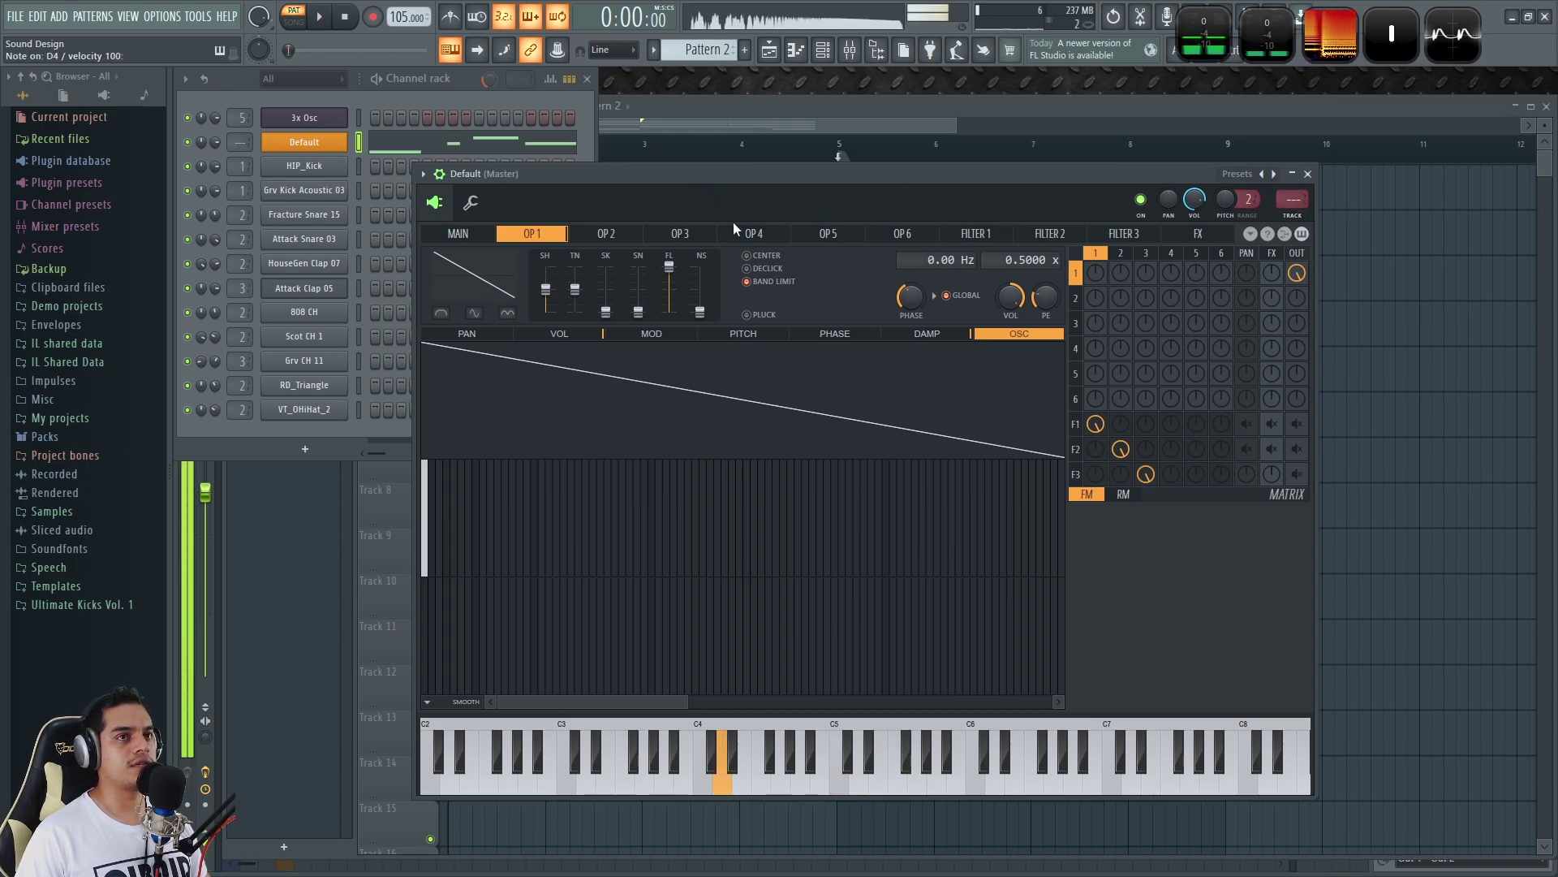
pyautogui.press('q')
pyautogui.press('z')
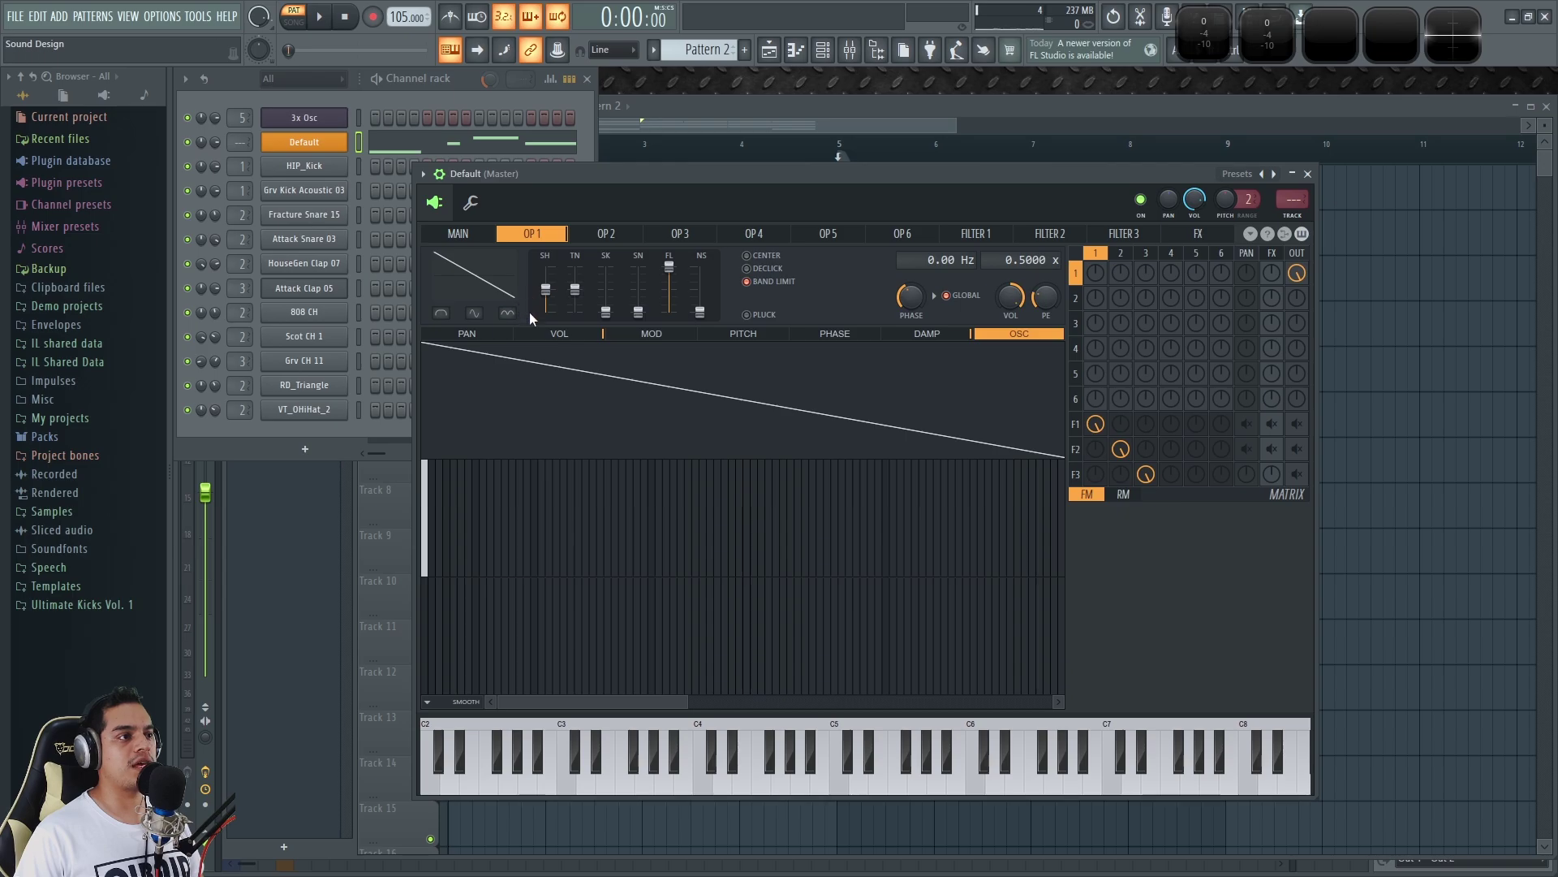
# Examine operator 1's frequency ratio and volume envelope while auditioning notes.
pyautogui.click(475, 279)
pyautogui.click(689, 183)
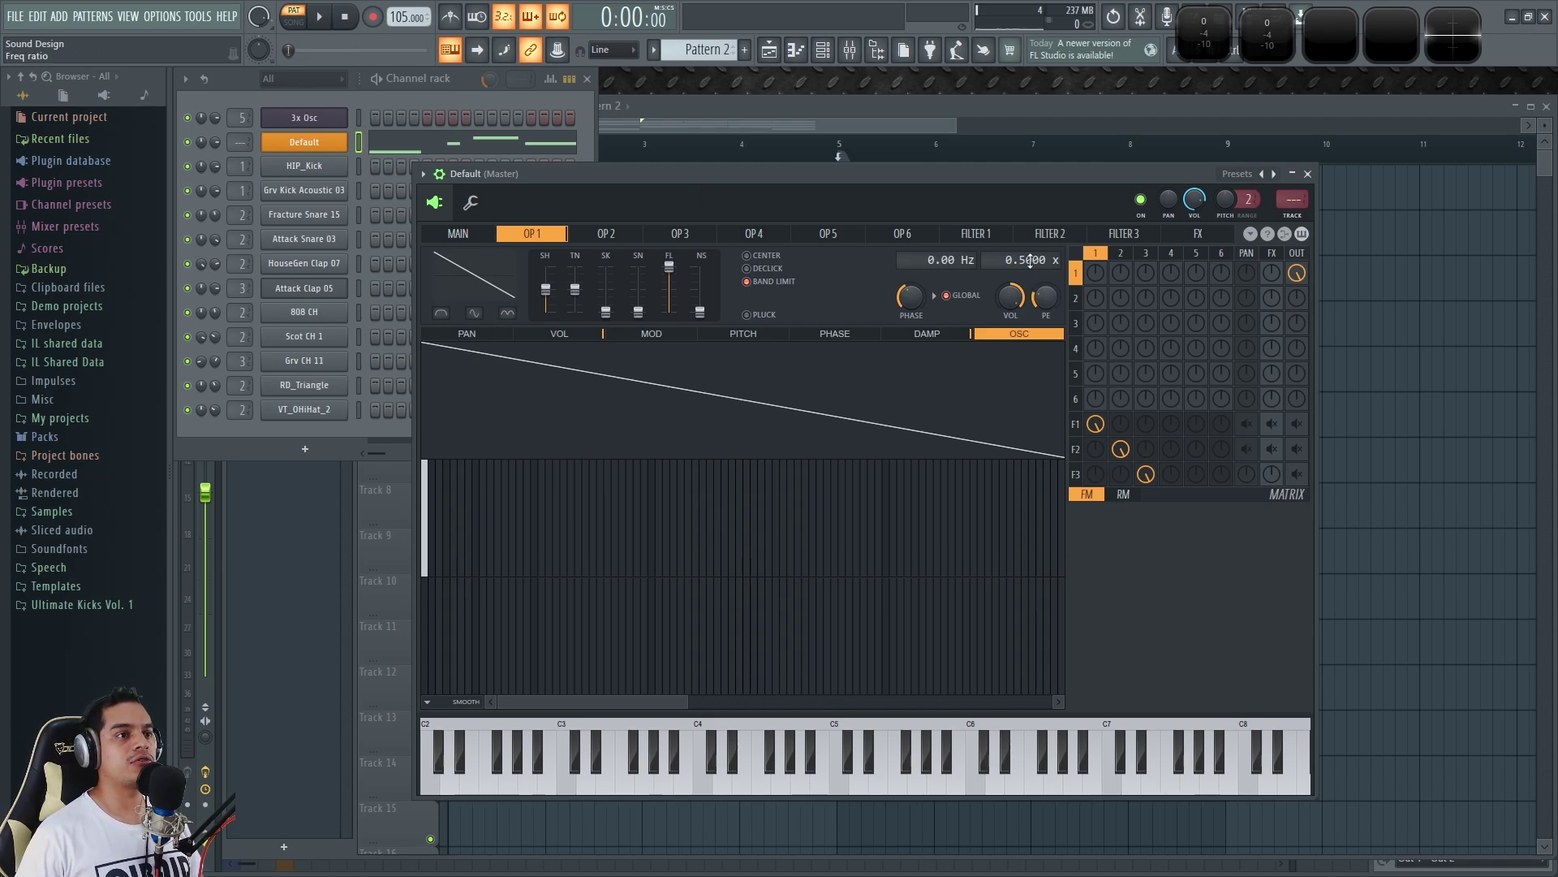
pyautogui.press('z')
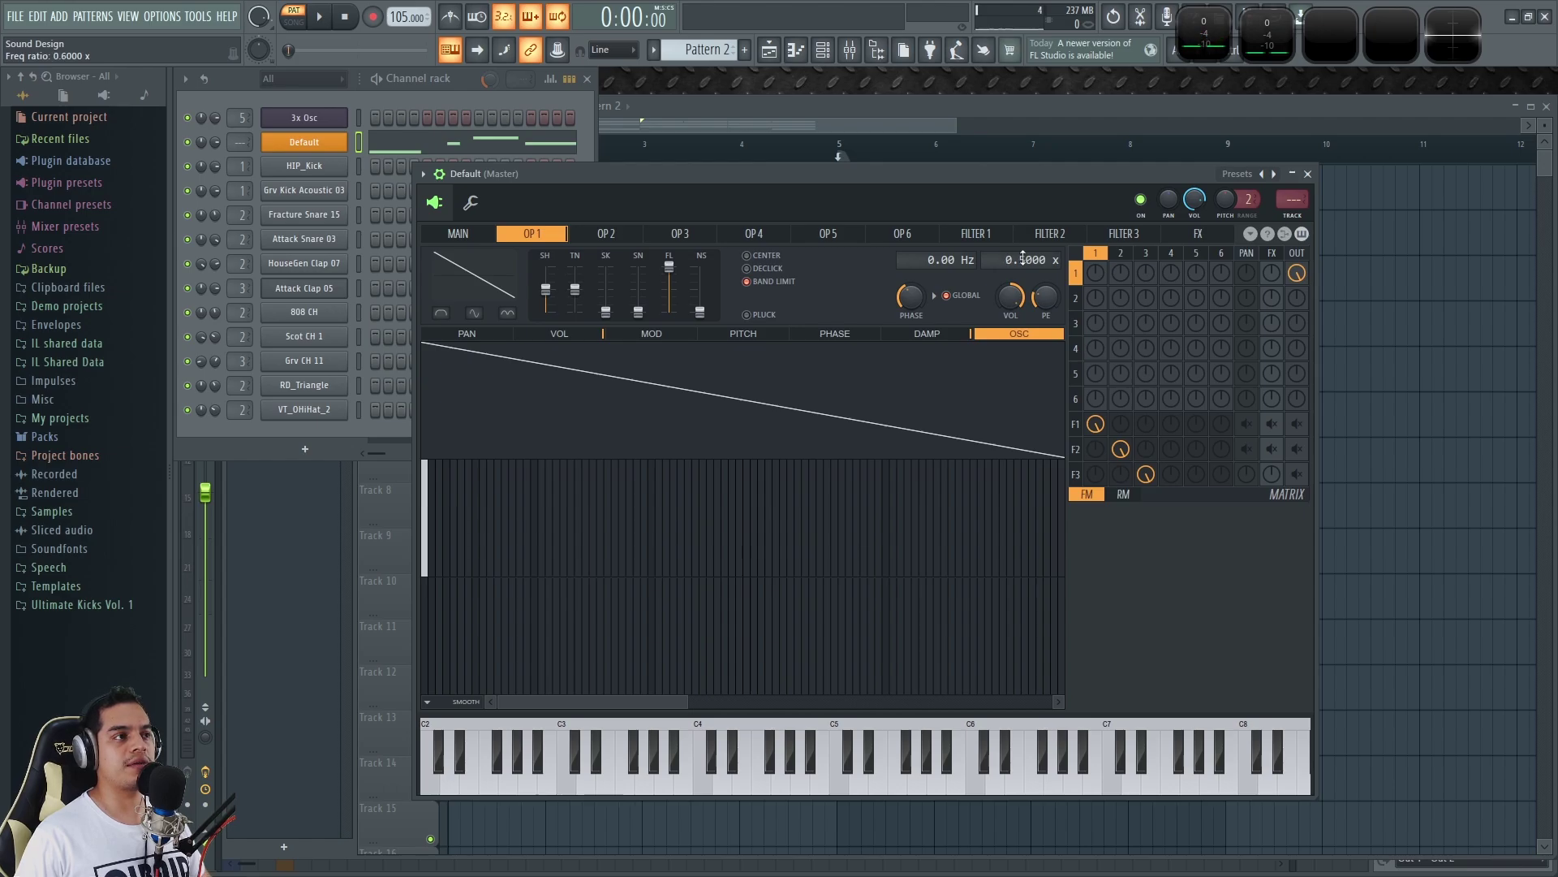
pyautogui.press('z')
pyautogui.click(603, 336)
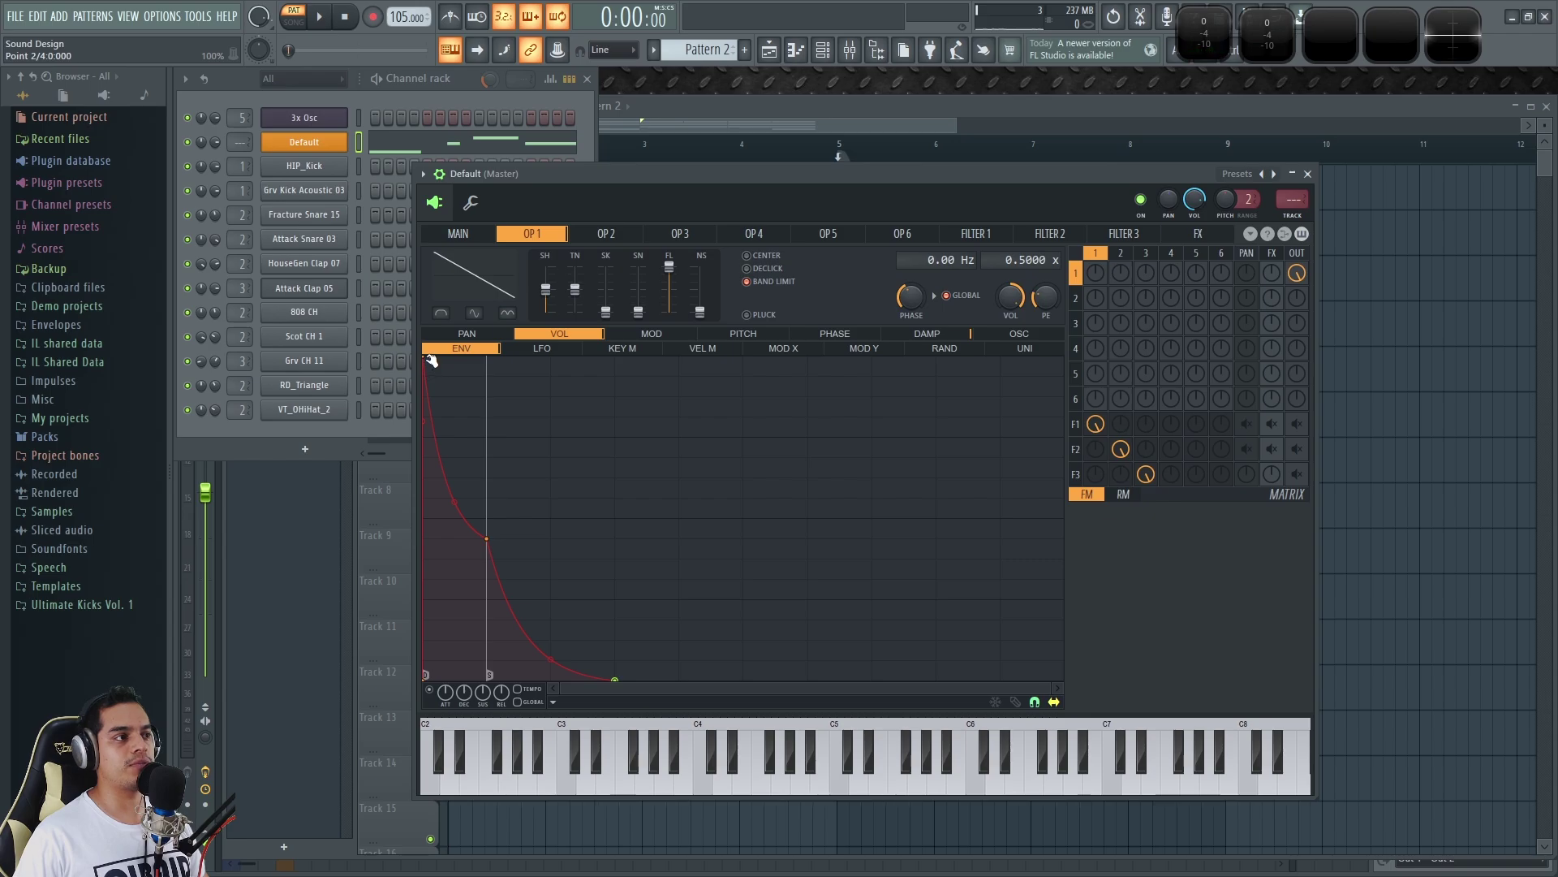
pyautogui.press('q')
pyautogui.press('z')
pyautogui.press('z')
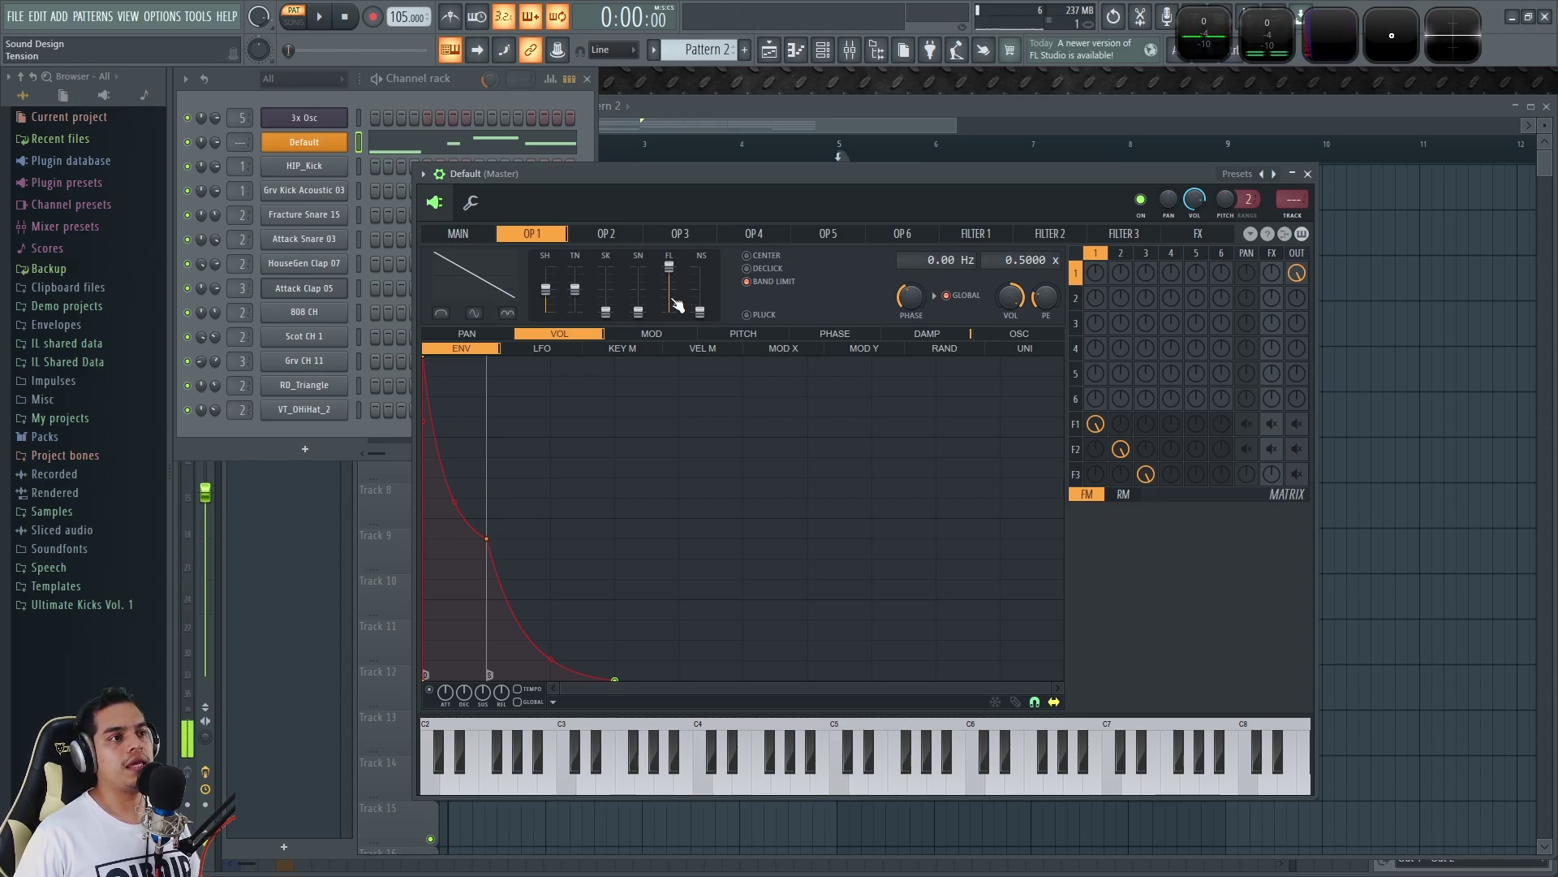
# Convert operator 1's saw shape to sine harmonics and reduce harmonic 1 to 0%.
pyautogui.click(599, 291)
pyautogui.click(482, 283)
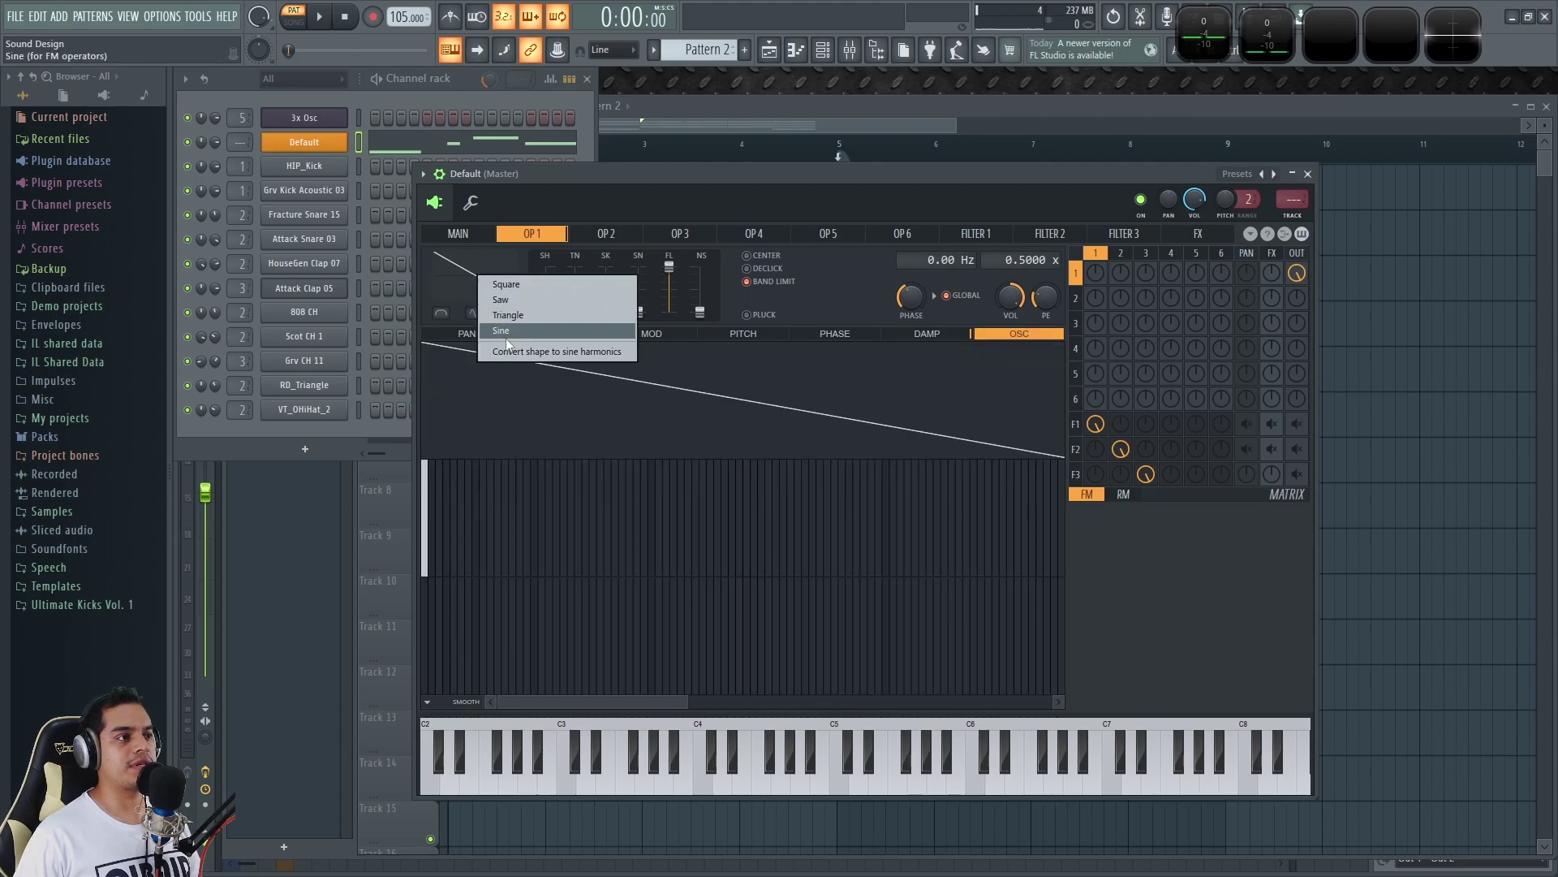
pyautogui.click(514, 358)
pyautogui.click(426, 551)
pyautogui.moveTo(427, 552); pyautogui.dragTo(428, 602)
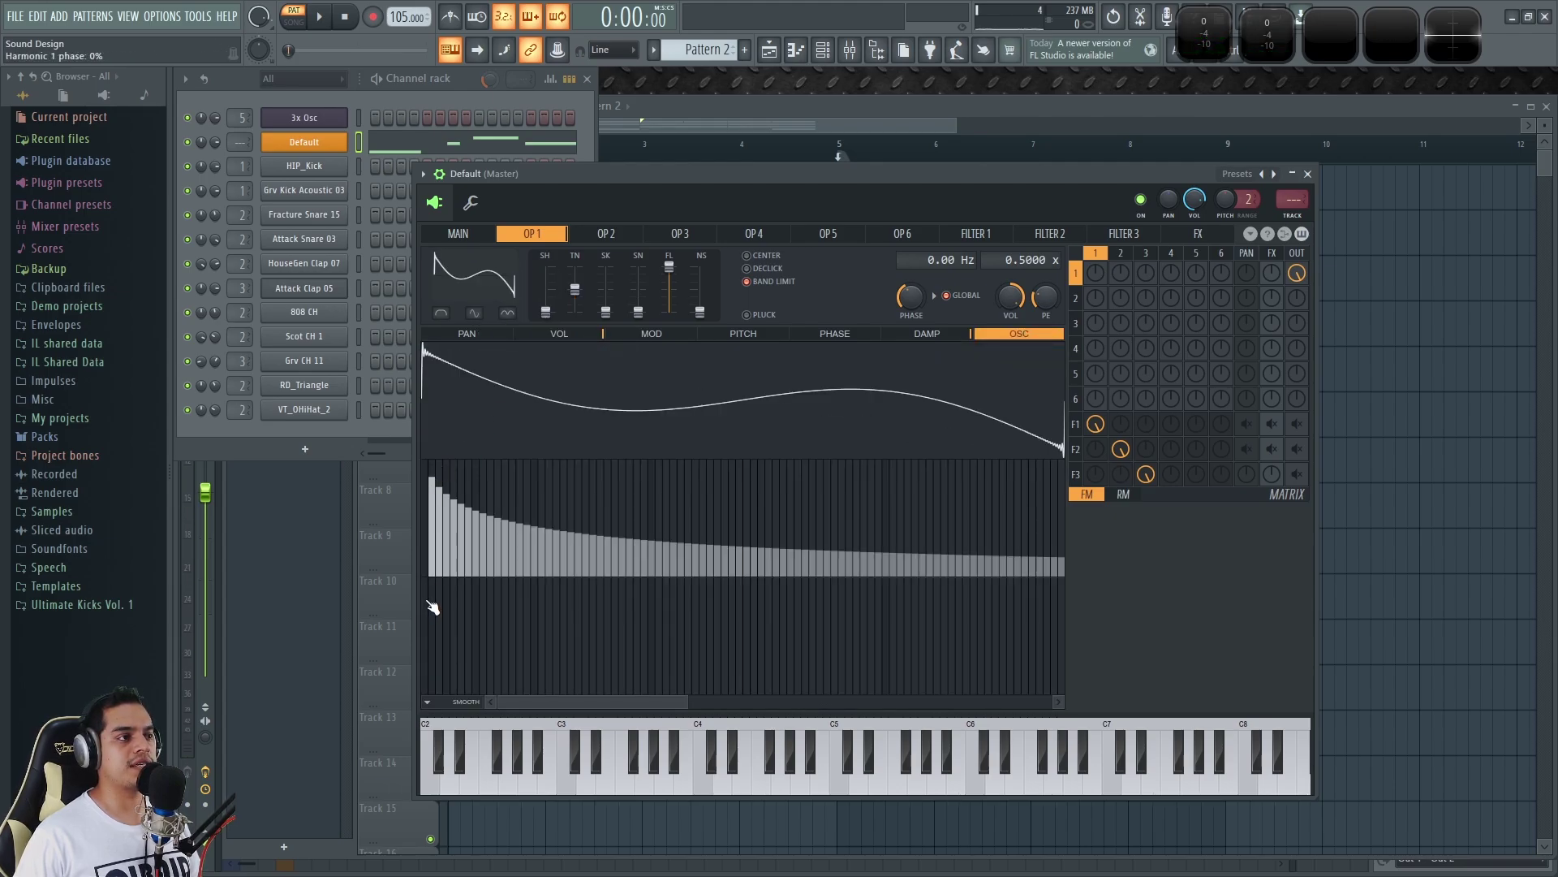
# Compare the sound with and without harmonic 1 in the Wave Candy spectrum, leaving harmonic 1 removed.
pyautogui.press('q')
pyautogui.press('z')
pyautogui.click(1329, 27)
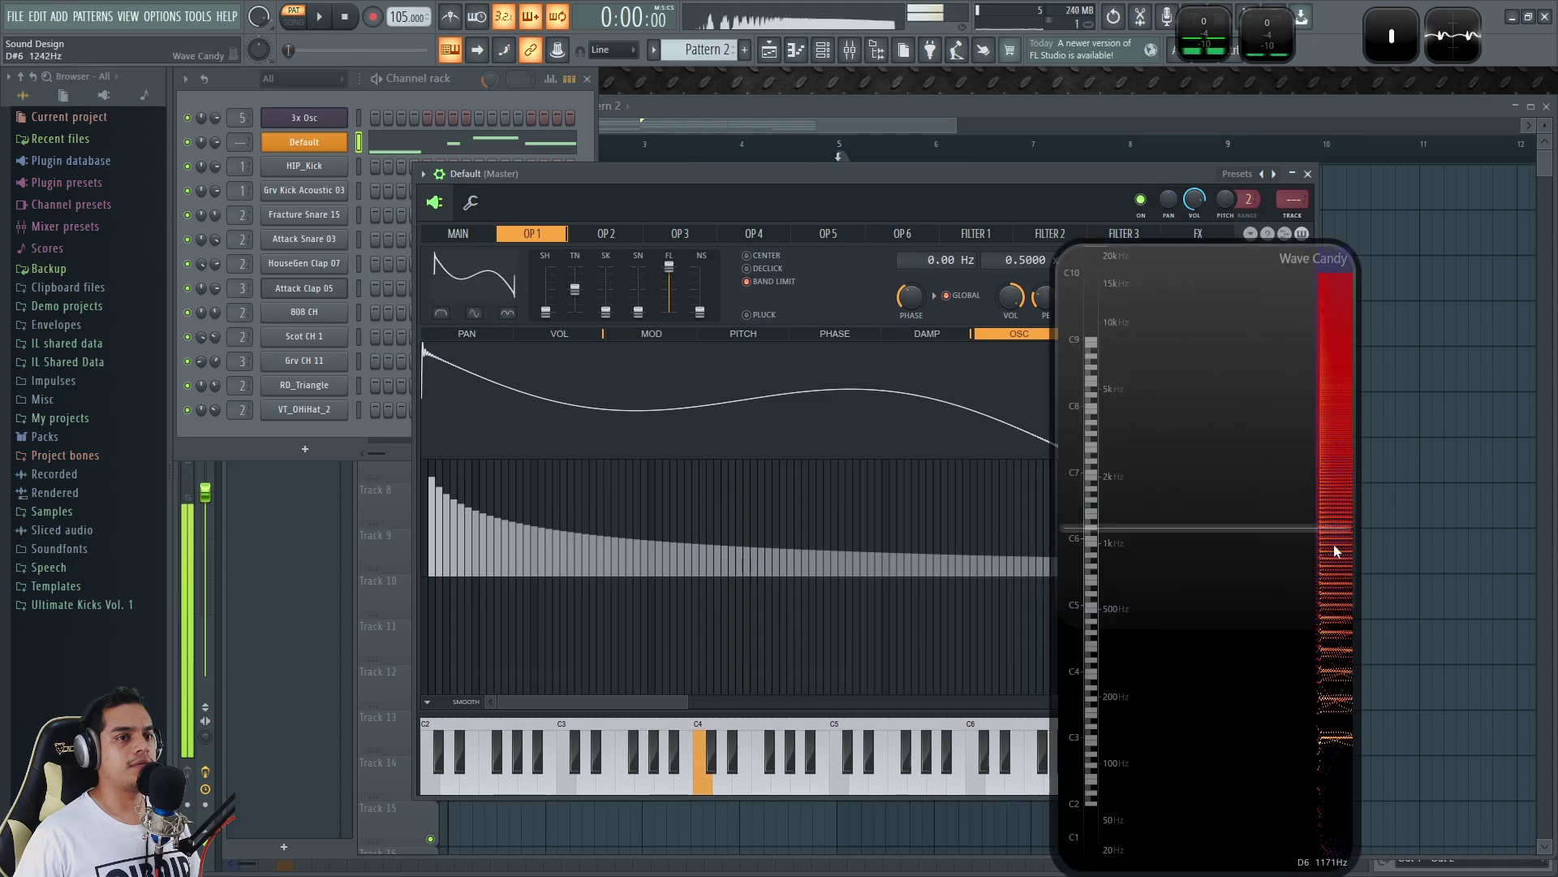
pyautogui.click(431, 473)
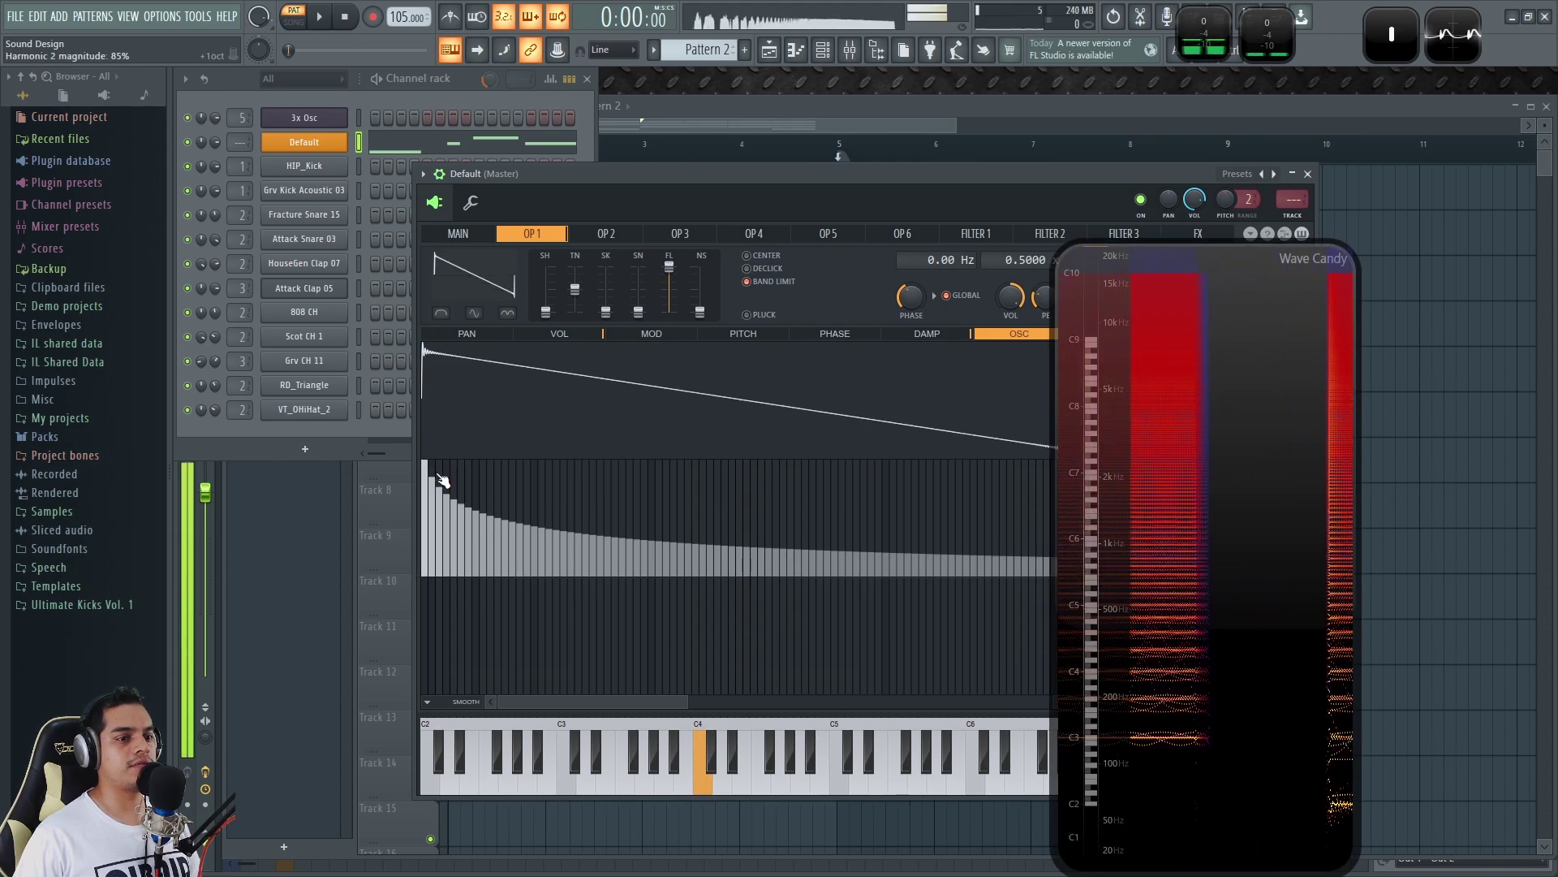
pyautogui.press('z')
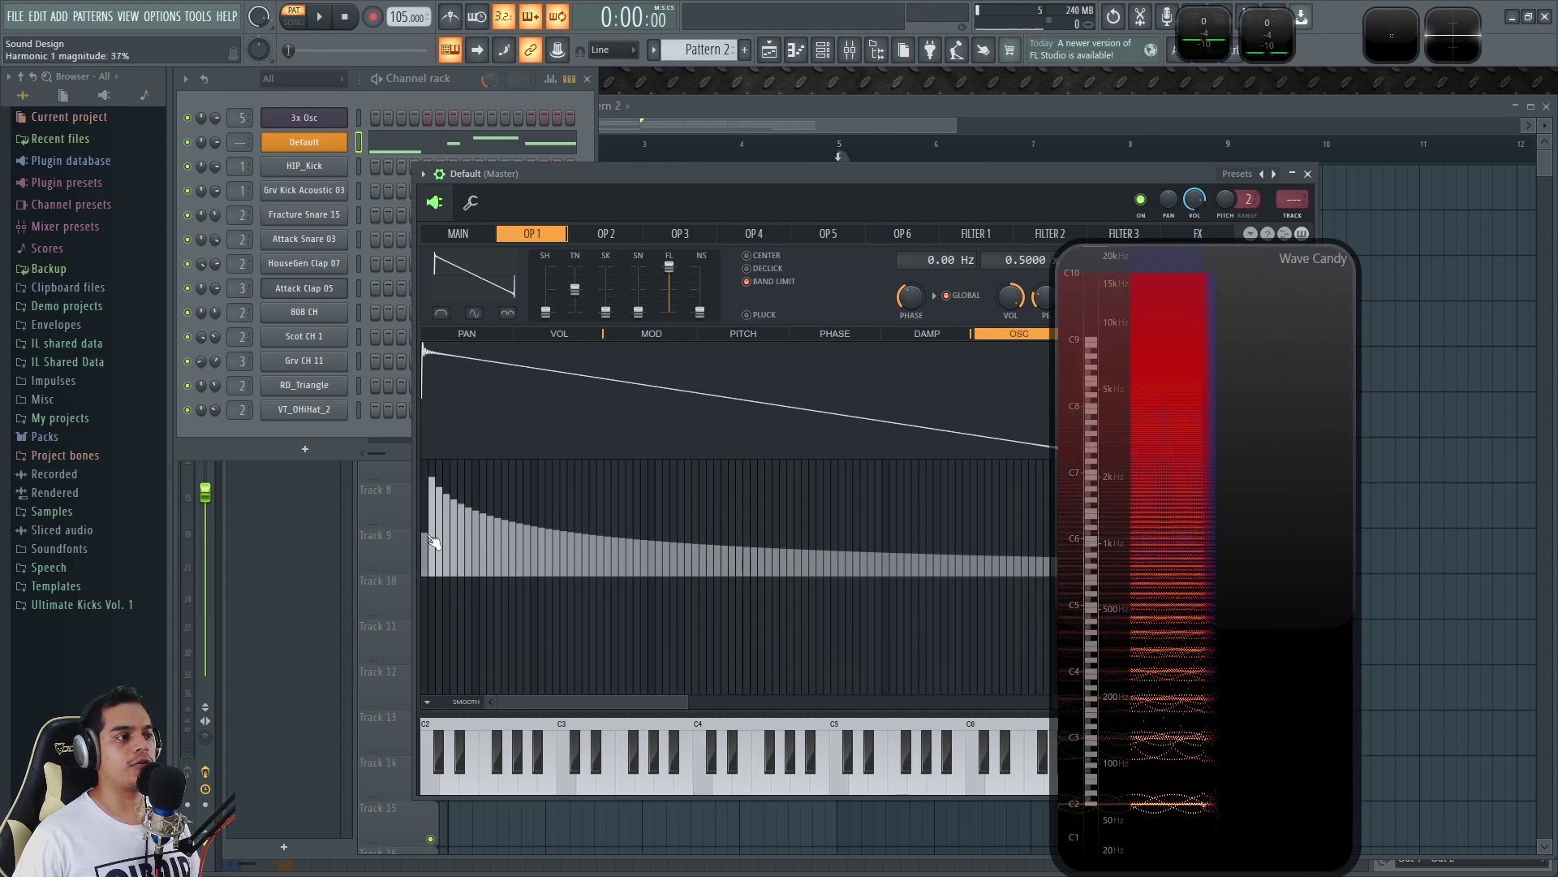
pyautogui.moveTo(431, 539); pyautogui.dragTo(442, 592)
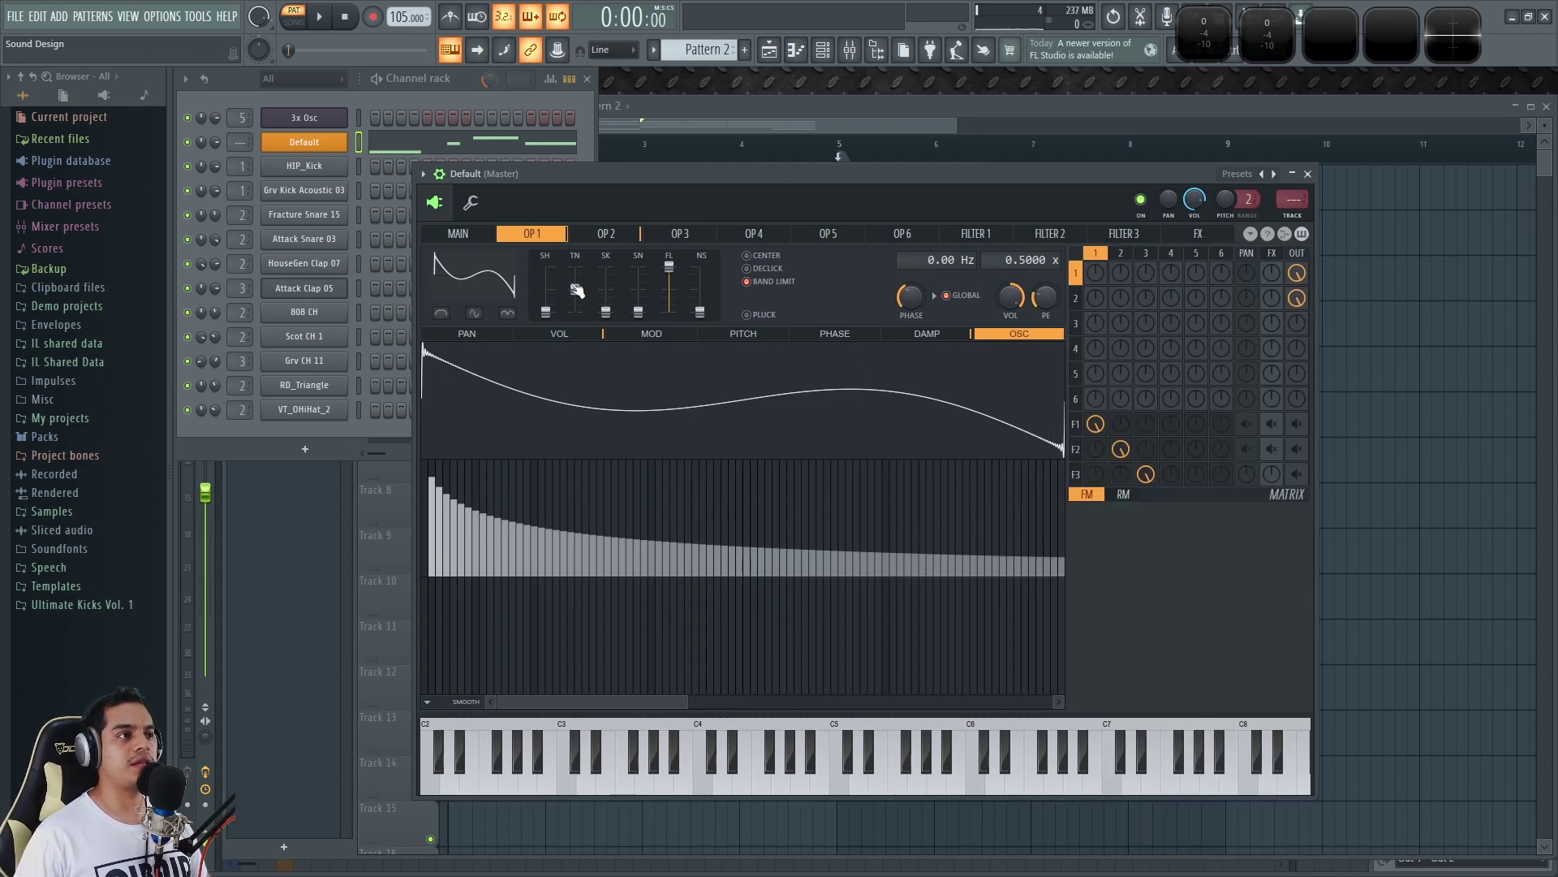
# Compare the oscillator shape and harmonics of operator 1 with those of operator 2.
pyautogui.click(626, 235)
pyautogui.click(552, 234)
pyautogui.click(606, 237)
pyautogui.click(557, 238)
pyautogui.click(602, 236)
pyautogui.click(557, 238)
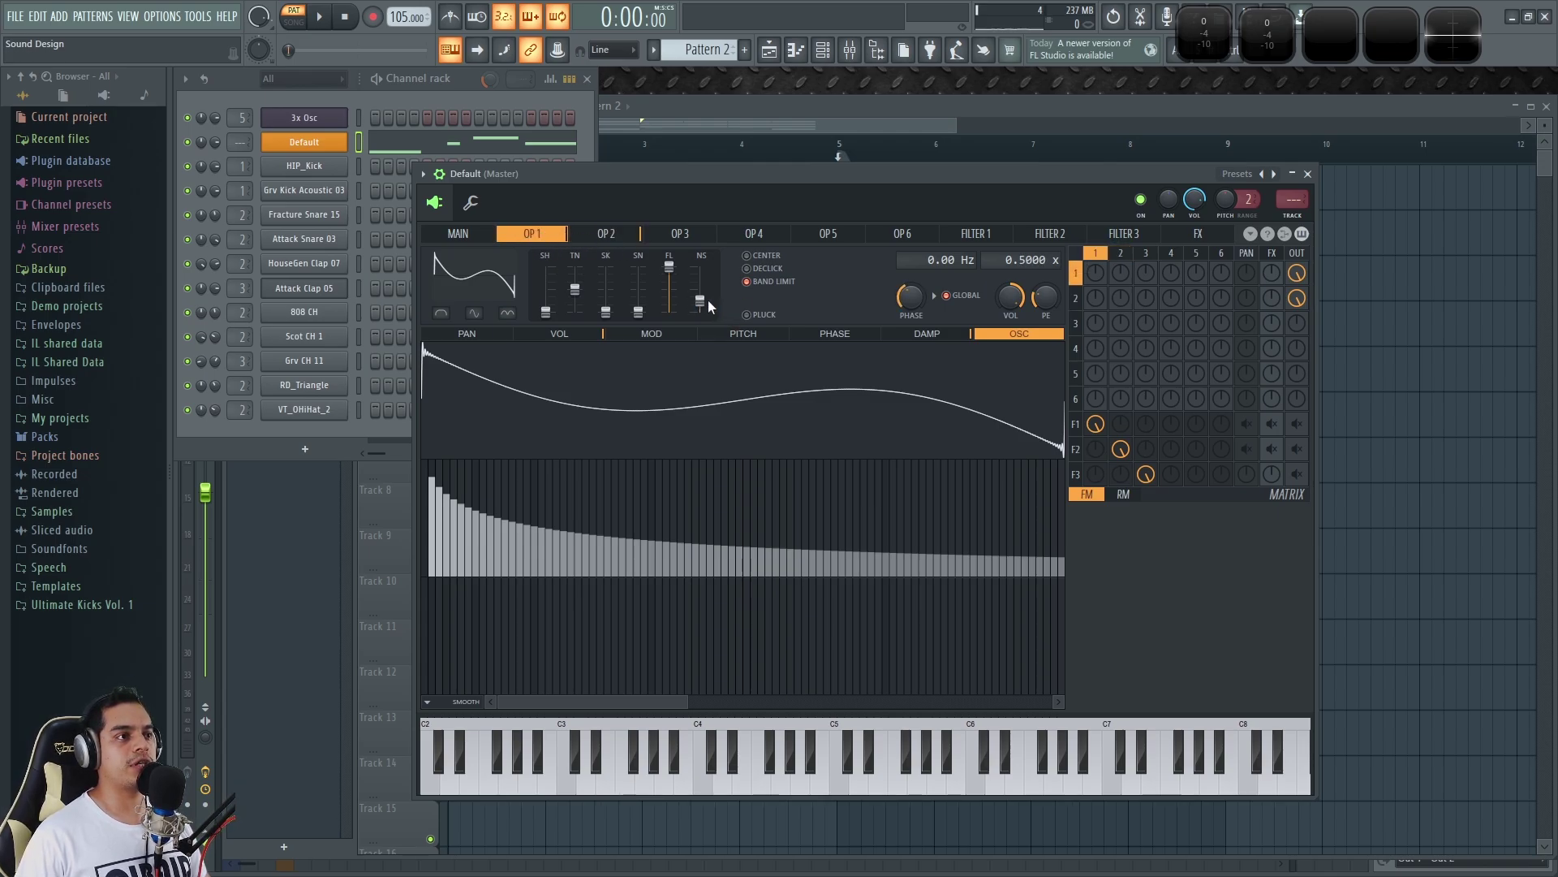
# Raise operator 1's noise (NS) level slightly and audition the result.
pyautogui.press('q')
pyautogui.moveTo(701, 299); pyautogui.dragTo(704, 304)
pyautogui.press('x')
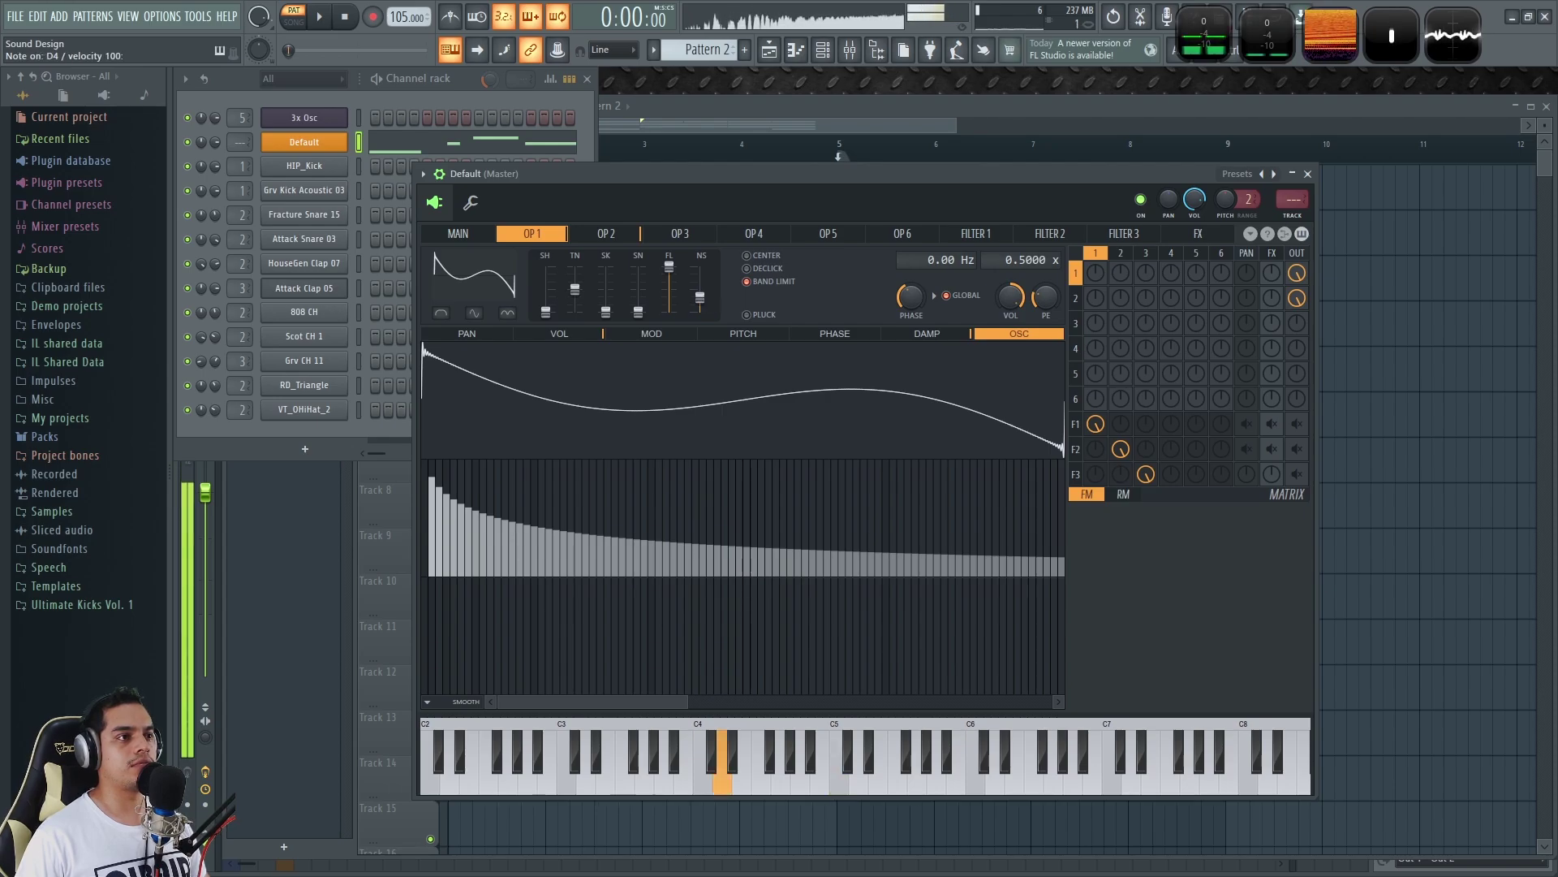
pyautogui.press('z')
# Compare the frequency ratio, phase and noise settings of operators 1 and 2.
pyautogui.click(615, 234)
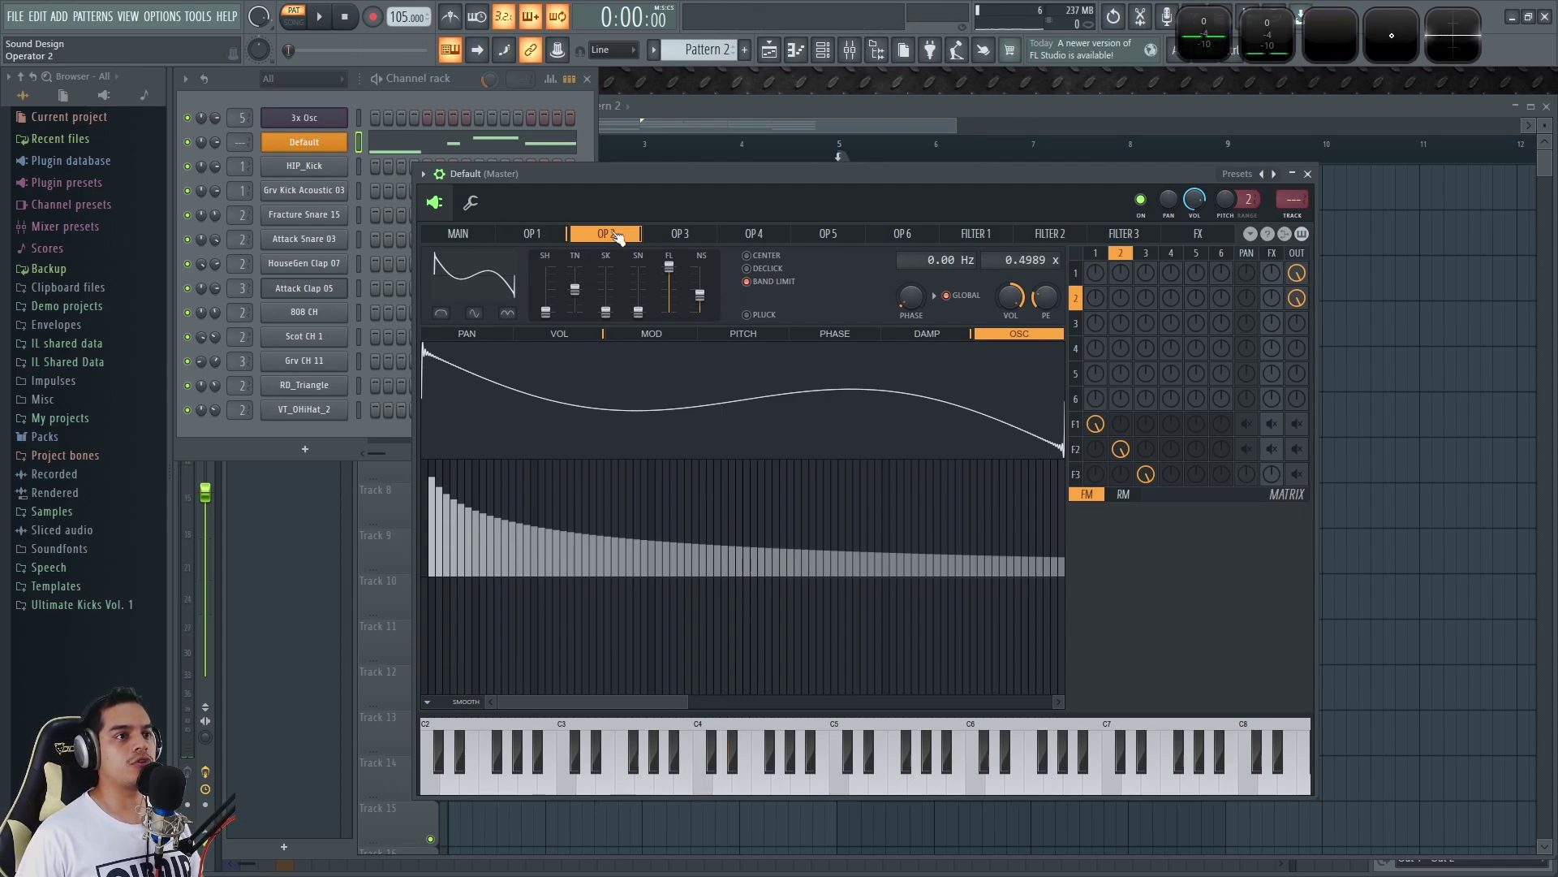
pyautogui.click(558, 238)
pyautogui.click(607, 237)
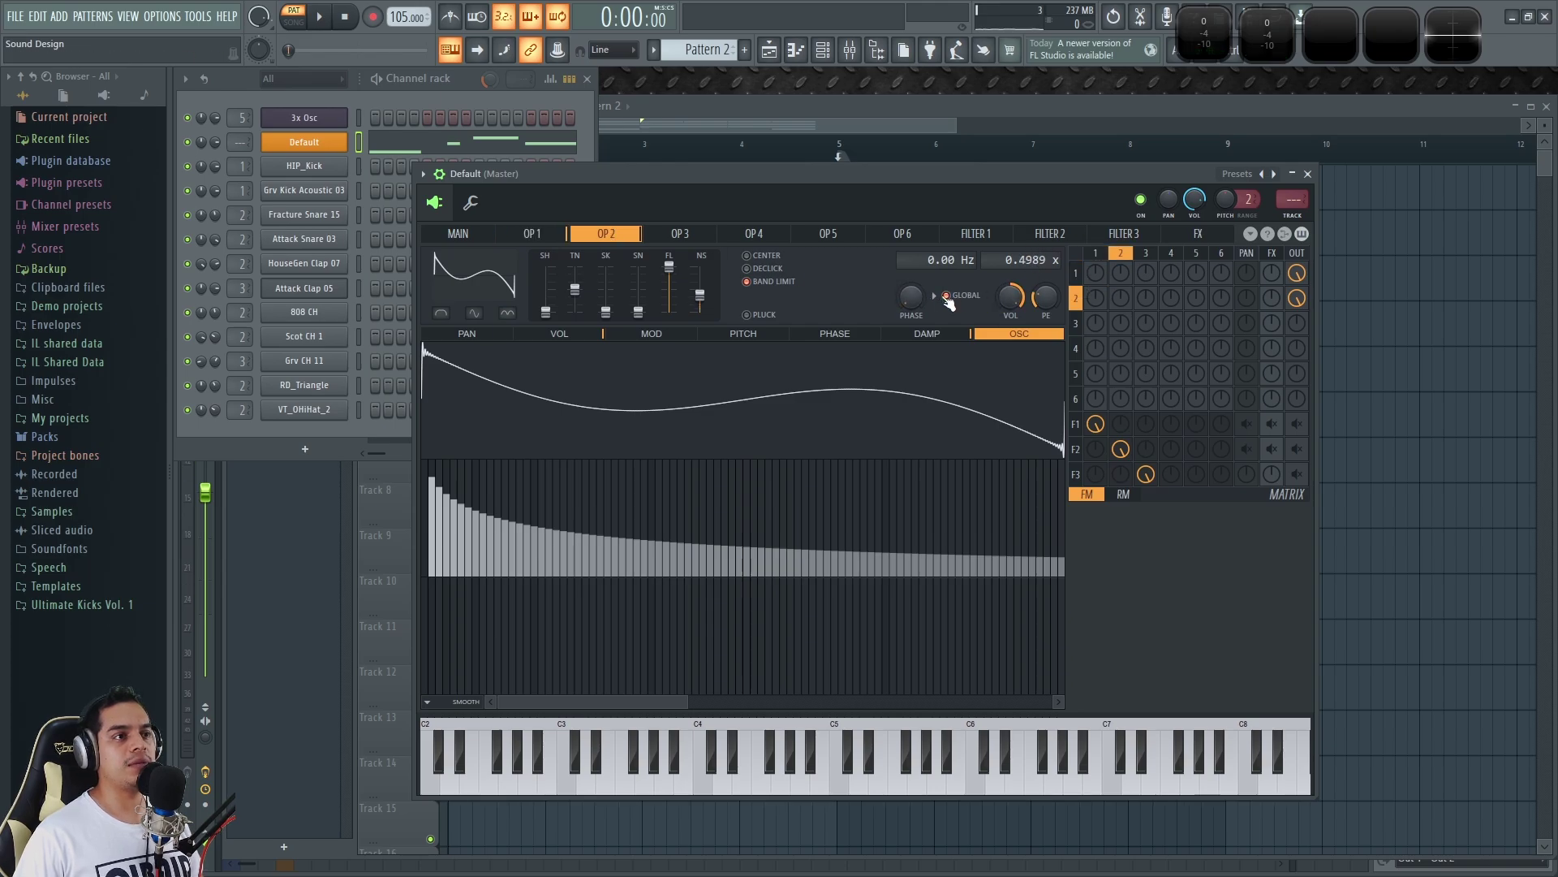
pyautogui.click(519, 240)
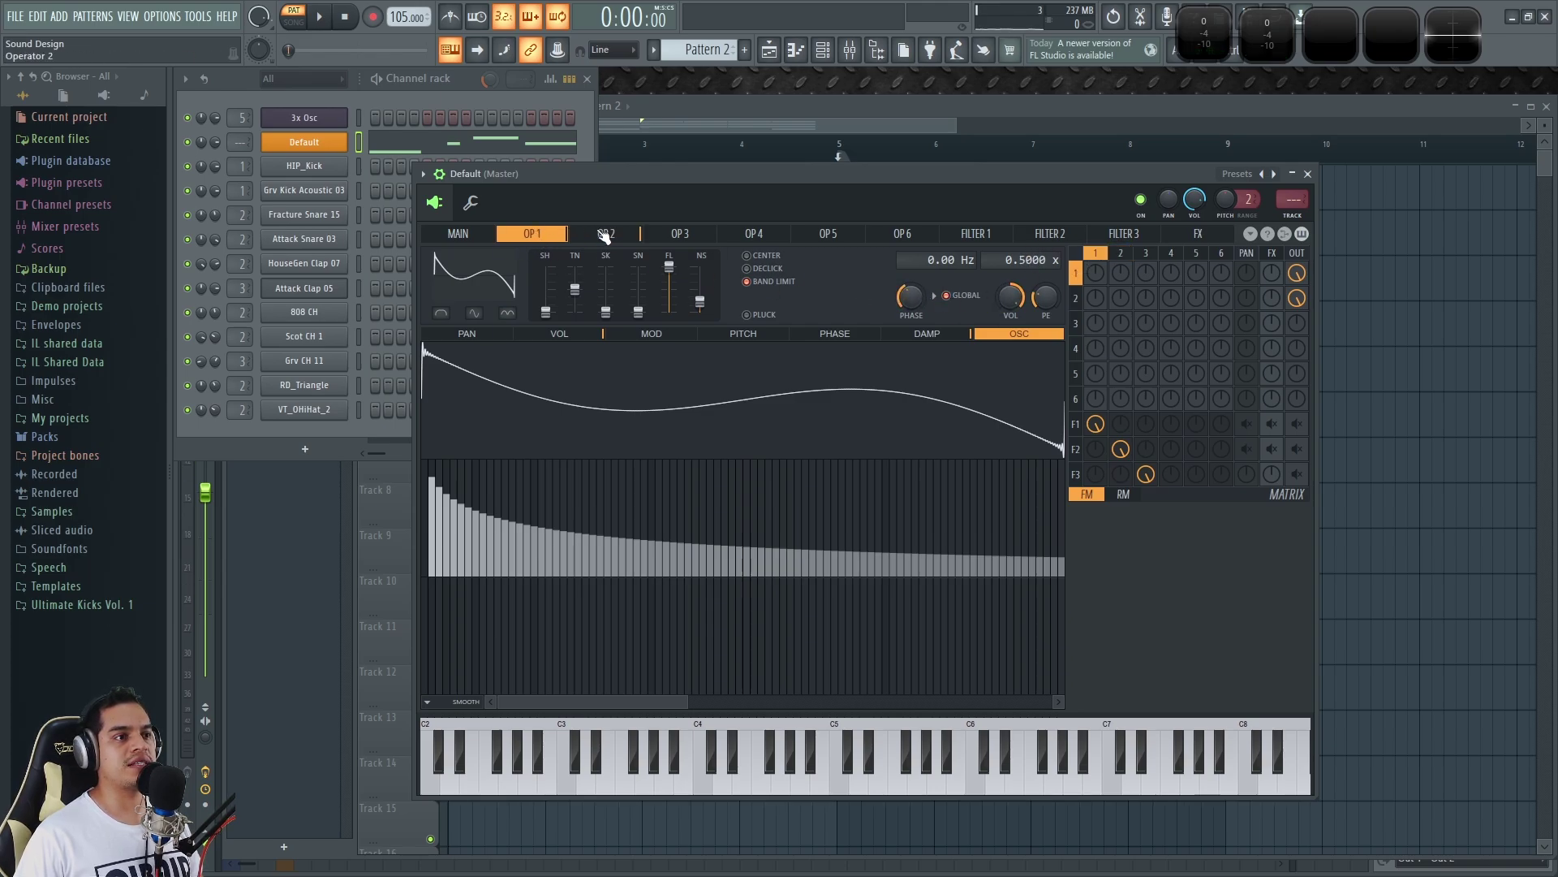
pyautogui.click(511, 235)
pyautogui.click(616, 234)
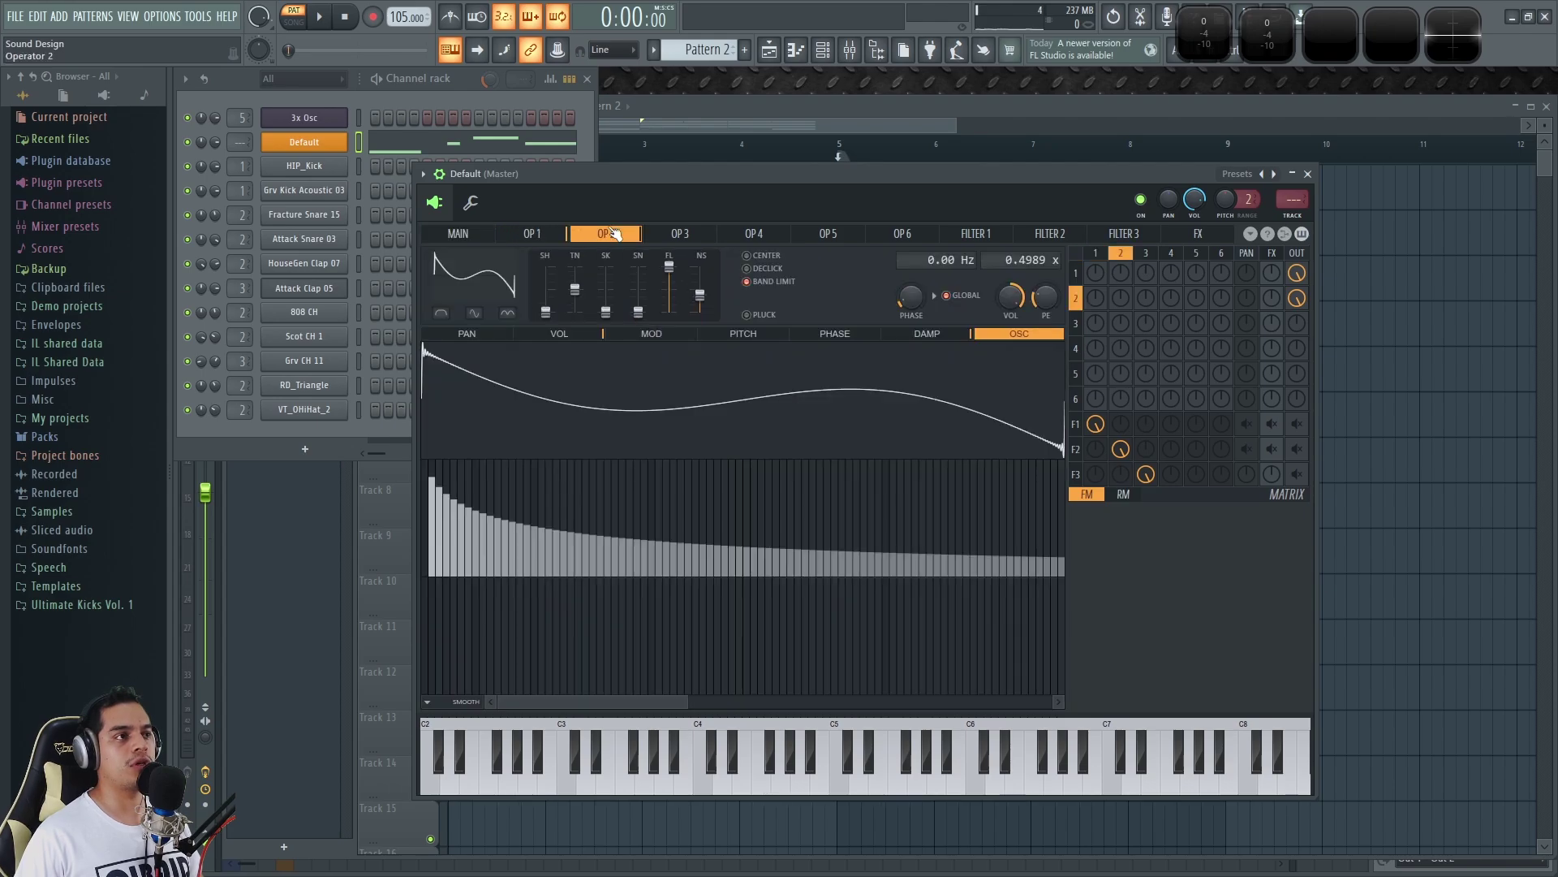
# Audition both operators together and pan operators 1 and 2 in the matrix, with operator 2 at 100% right.
pyautogui.press('e')
pyautogui.press('w')
pyautogui.press('q')
pyautogui.press('x')
pyautogui.moveTo(1250, 271); pyautogui.dragTo(1249, 215)
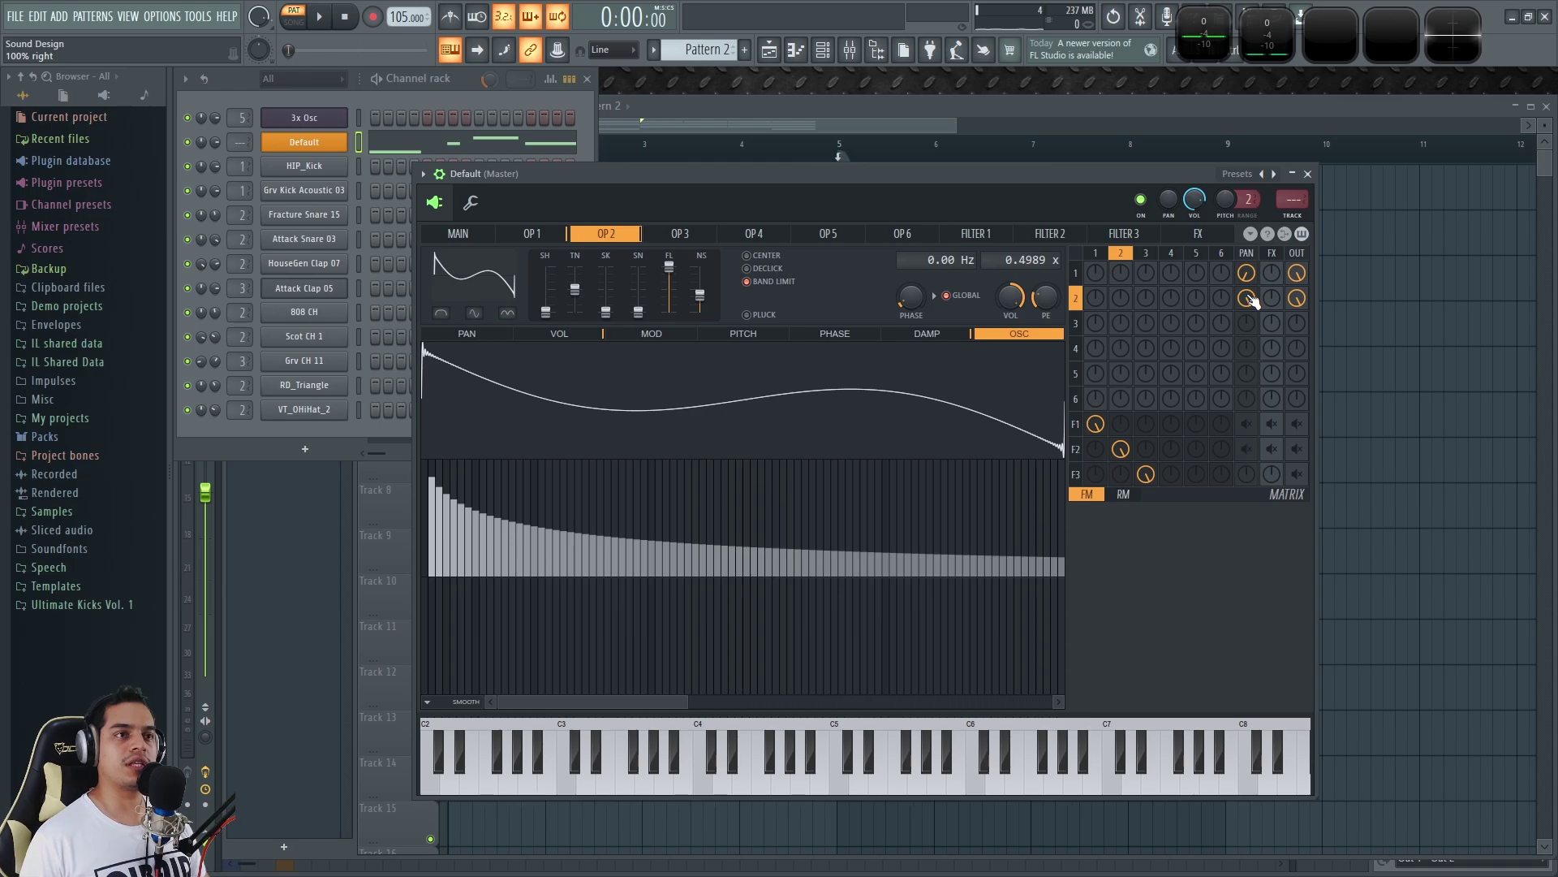
# Audition the panned operators and bring up the mixer behind the Sytrus window.
pyautogui.press('x')
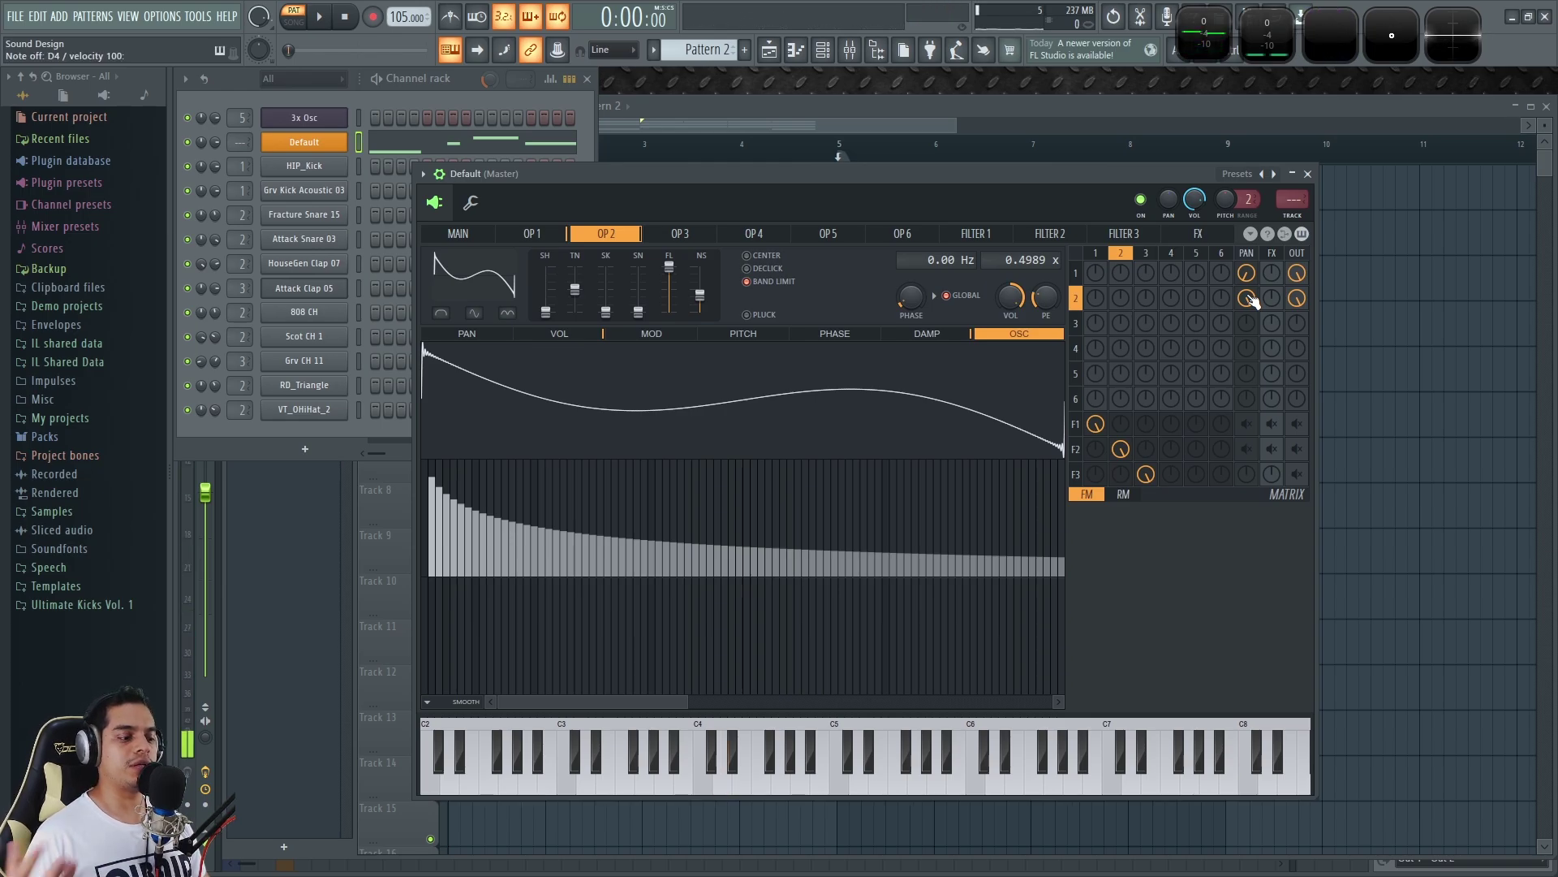
pyautogui.press('z')
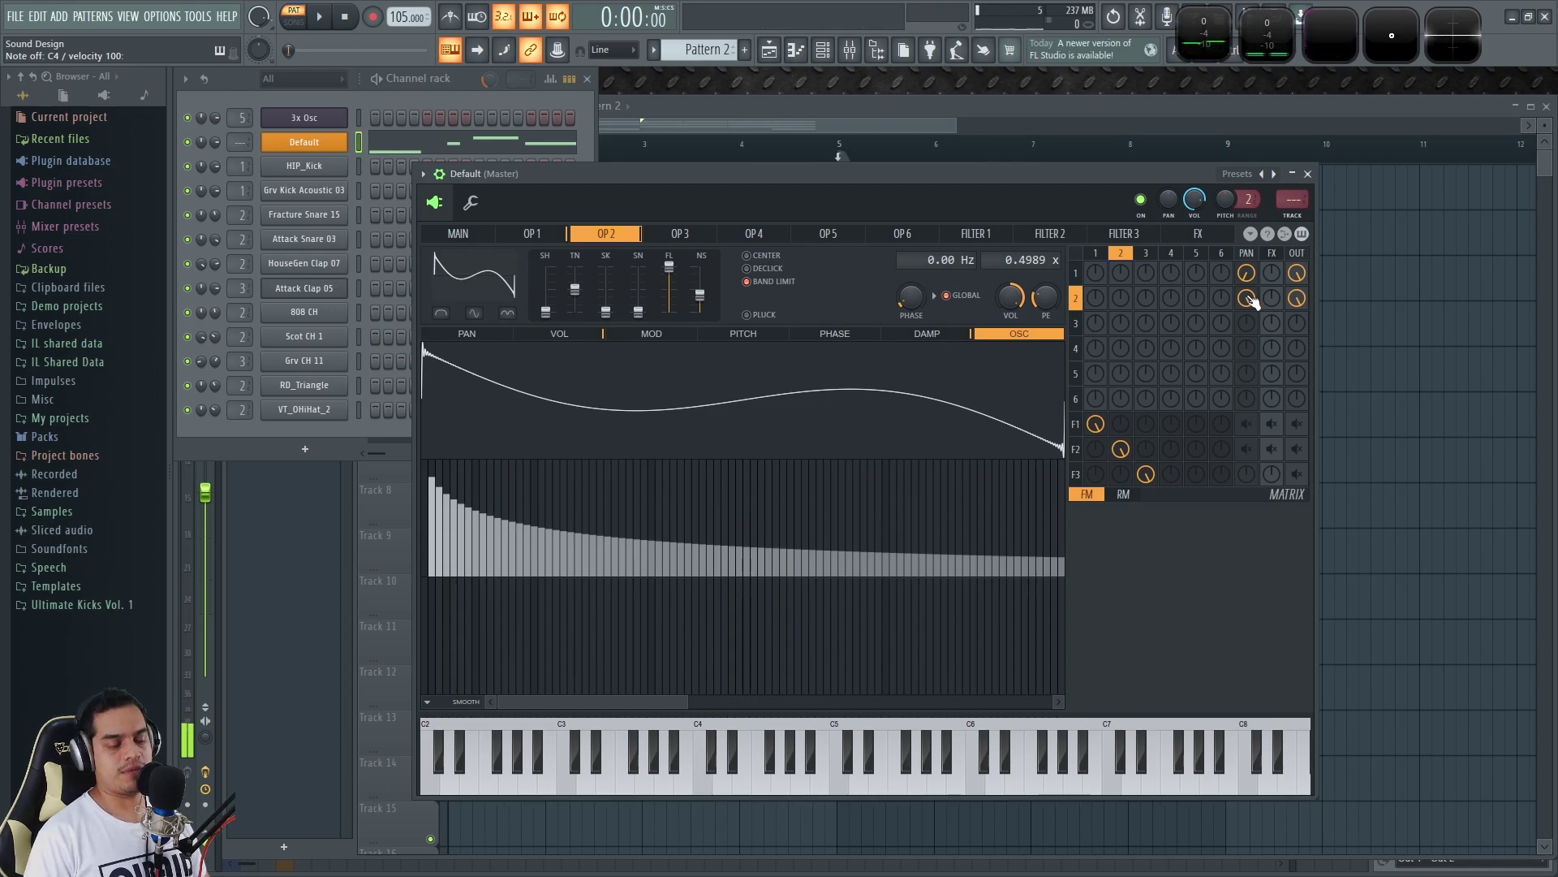
pyautogui.press('F9')
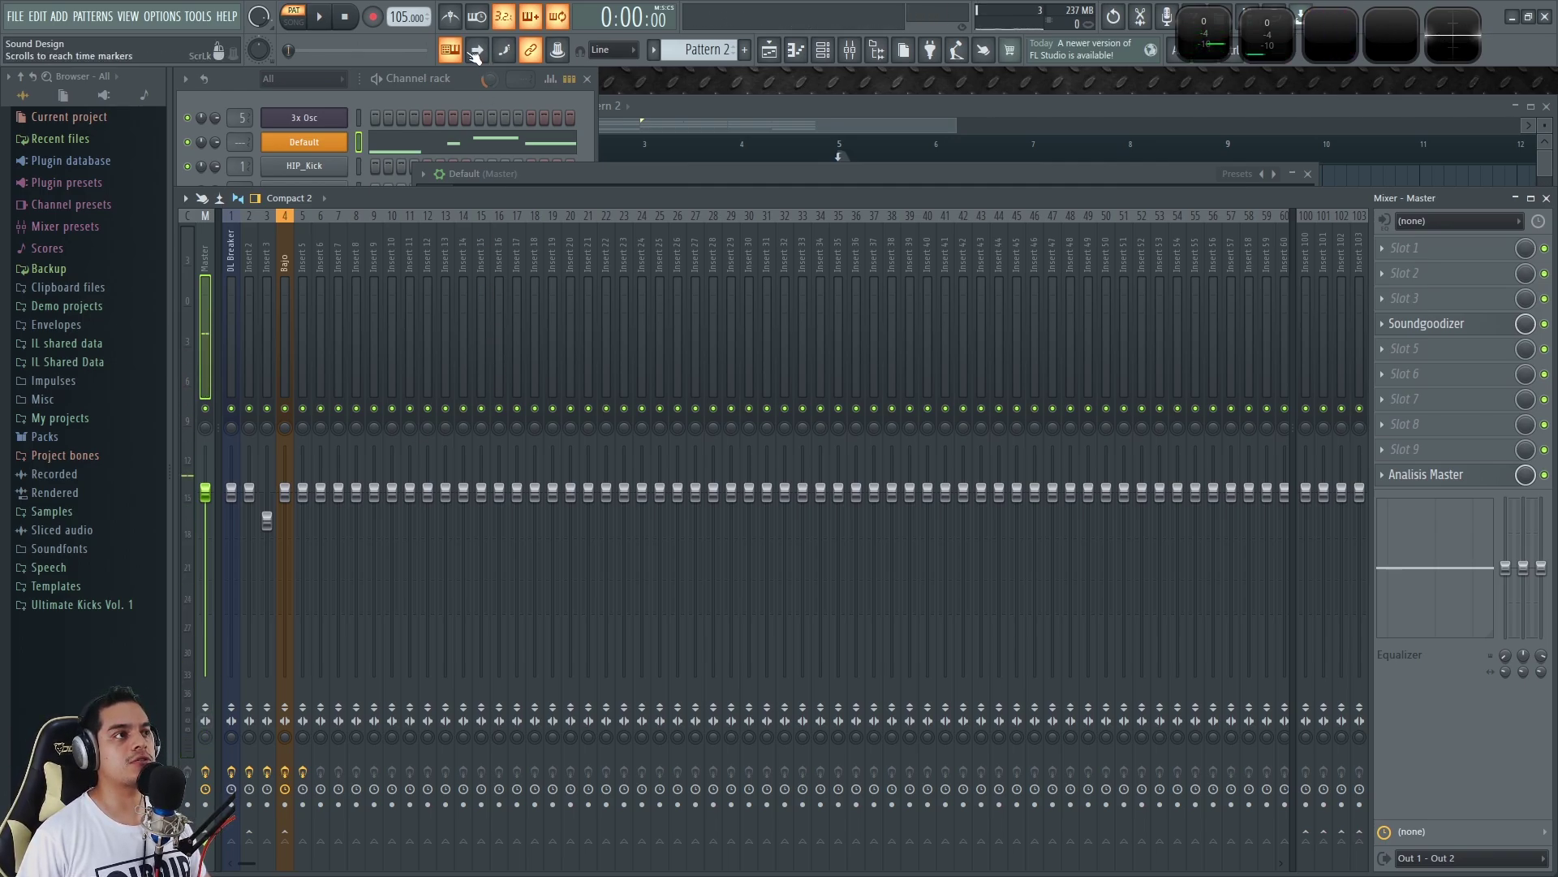
pyautogui.click(473, 78)
pyautogui.click(318, 146)
pyautogui.click(318, 145)
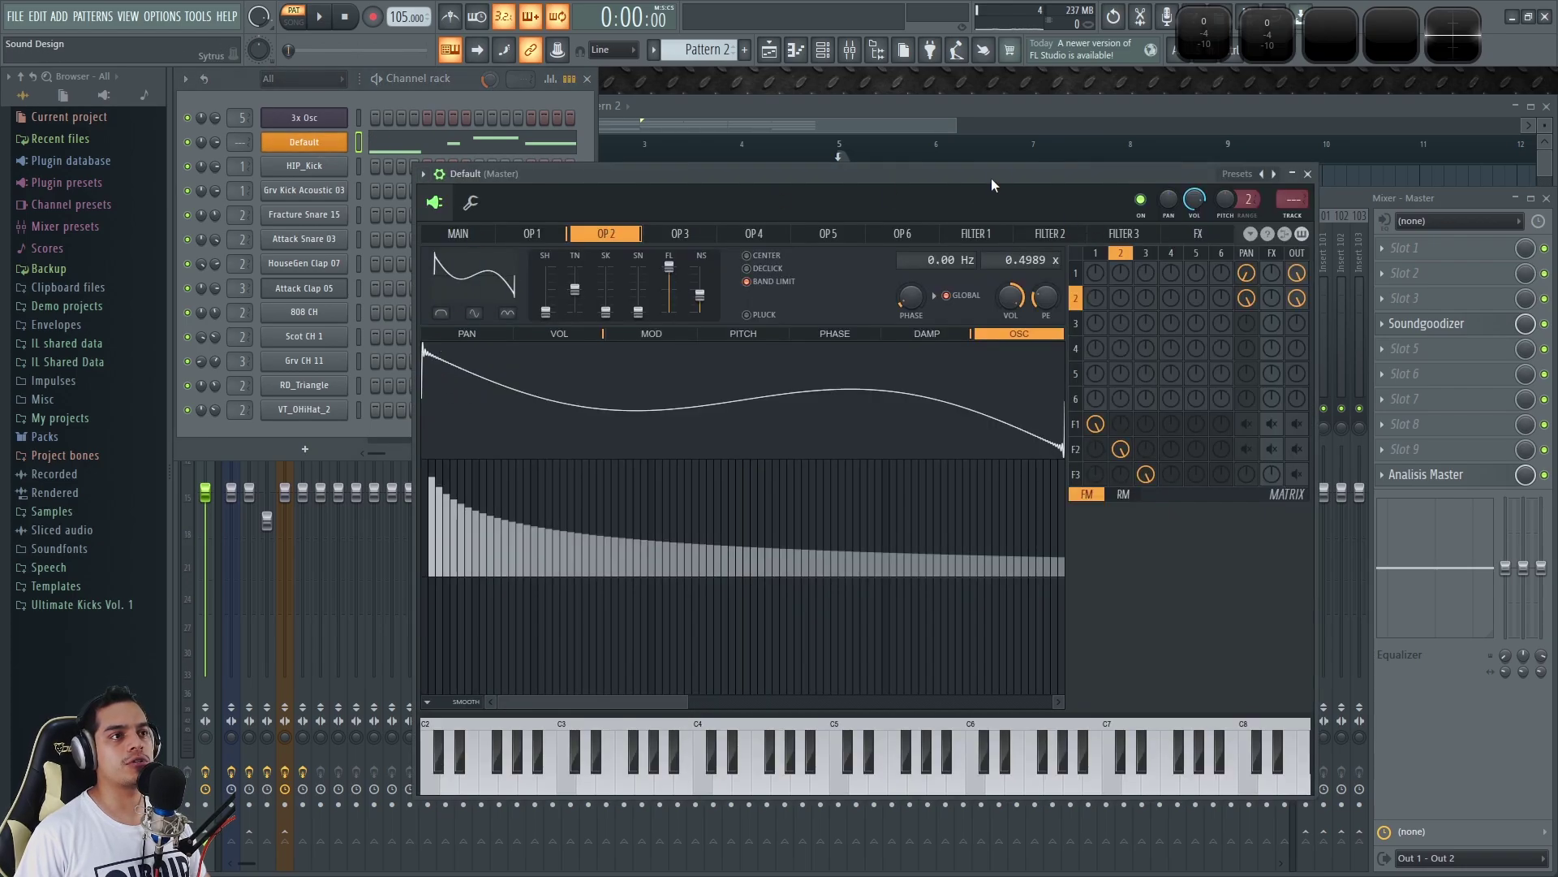
pyautogui.moveTo(989, 178); pyautogui.dragTo(961, 178)
# Send operator 3 to the output in the matrix and audition the sound with and without it.
pyautogui.moveTo(1273, 327); pyautogui.dragTo(1272, 259)
pyautogui.click(1047, 323)
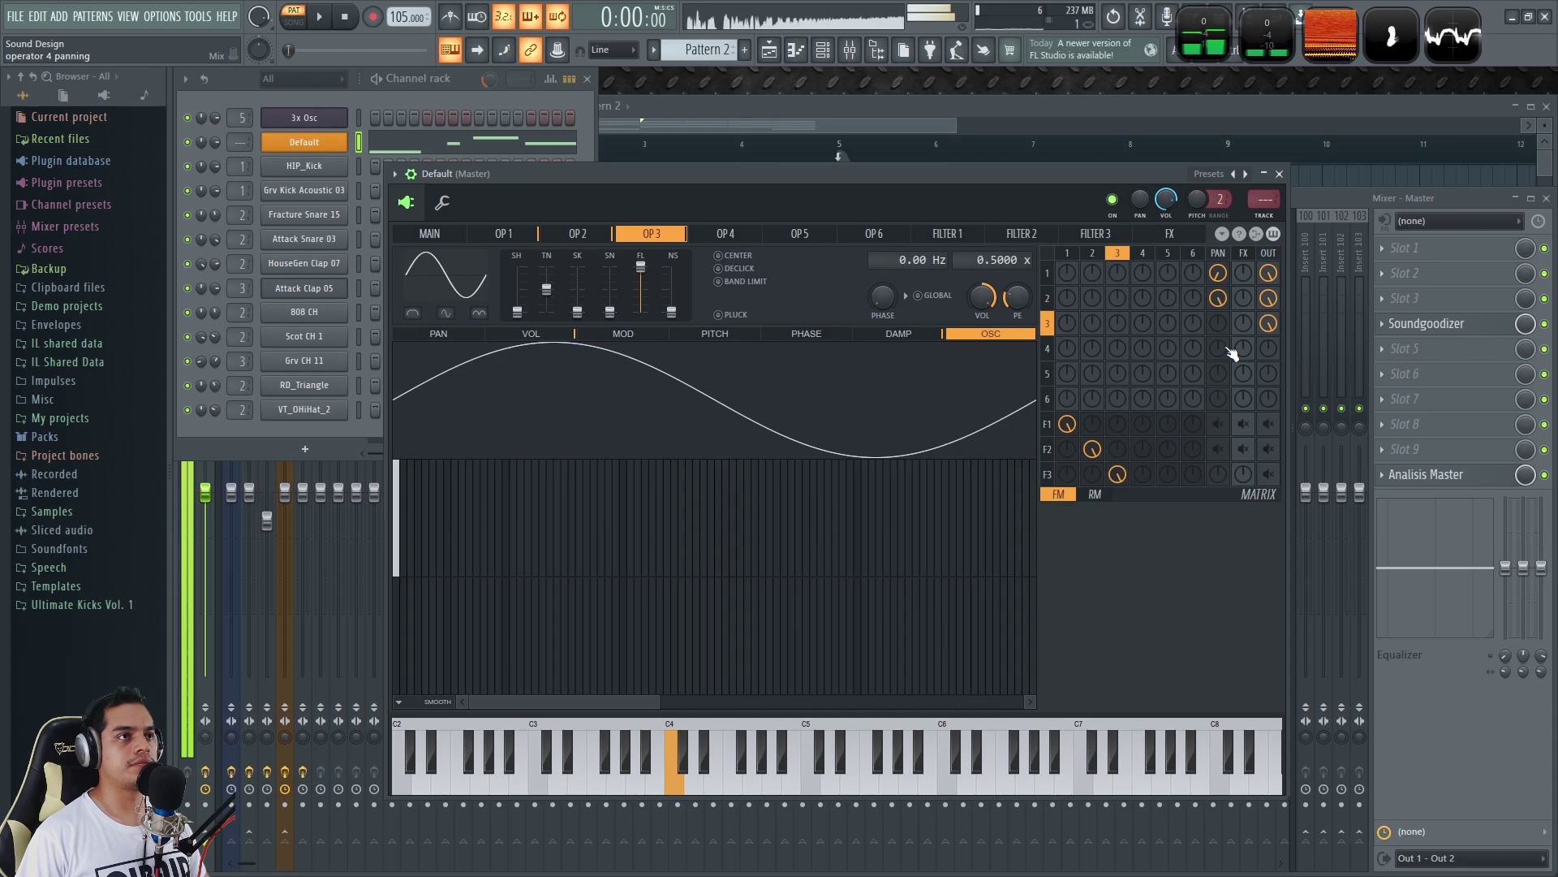
pyautogui.rightClick(1272, 327)
pyautogui.press('z')
pyautogui.rightClick(1272, 327)
pyautogui.press('z')
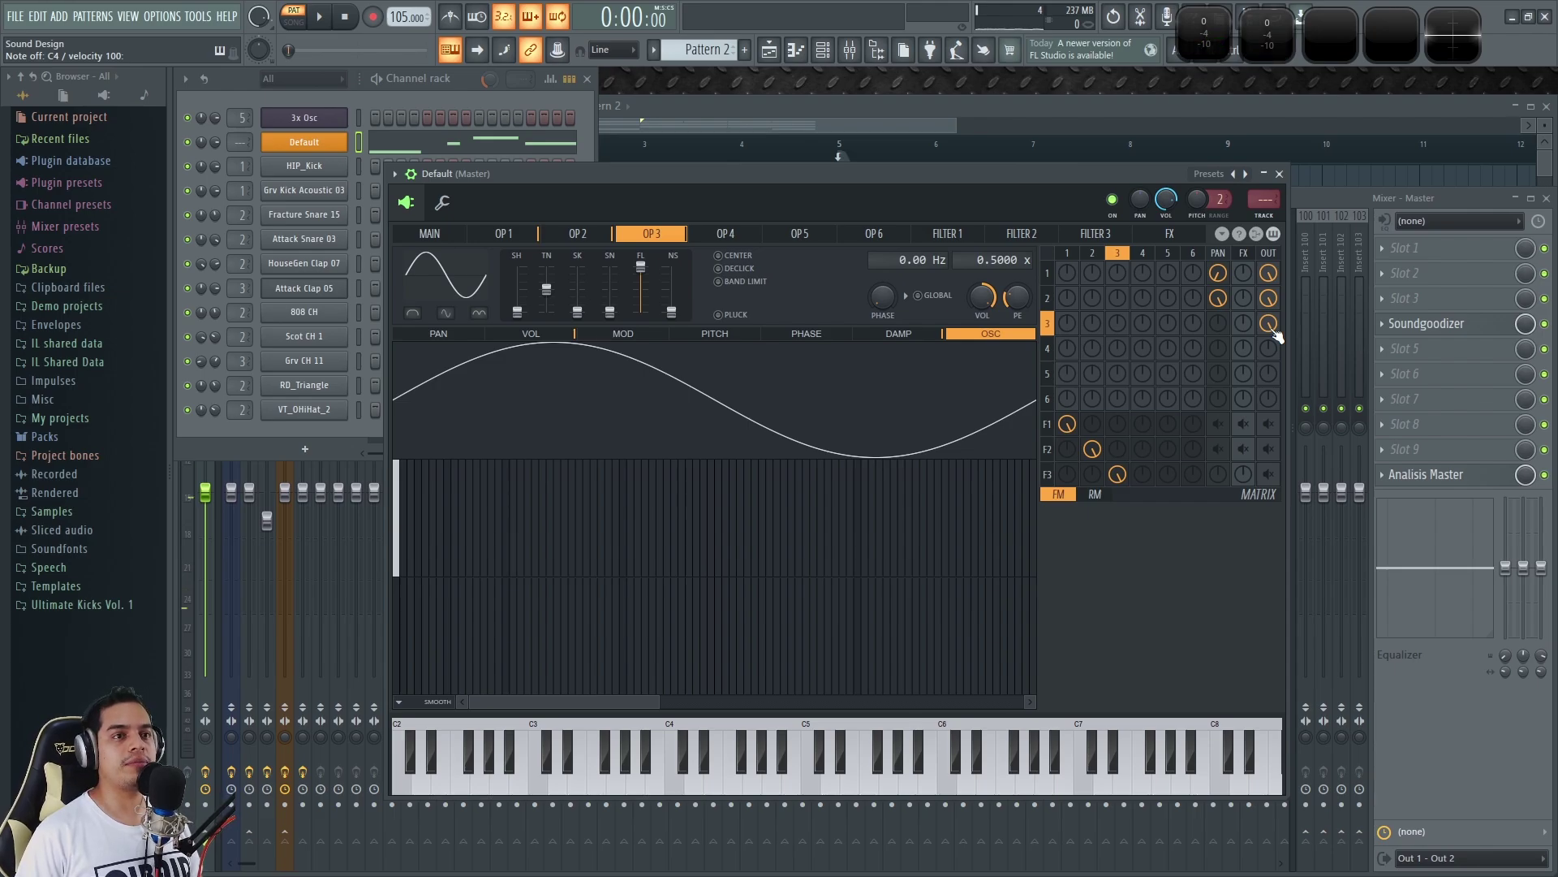
# Clear the direct outputs and panning of the operators in the matrix and send filter 1 to the output.
pyautogui.keyDown('alt'); pyautogui.click(1274, 284); pyautogui.keyUp('alt')
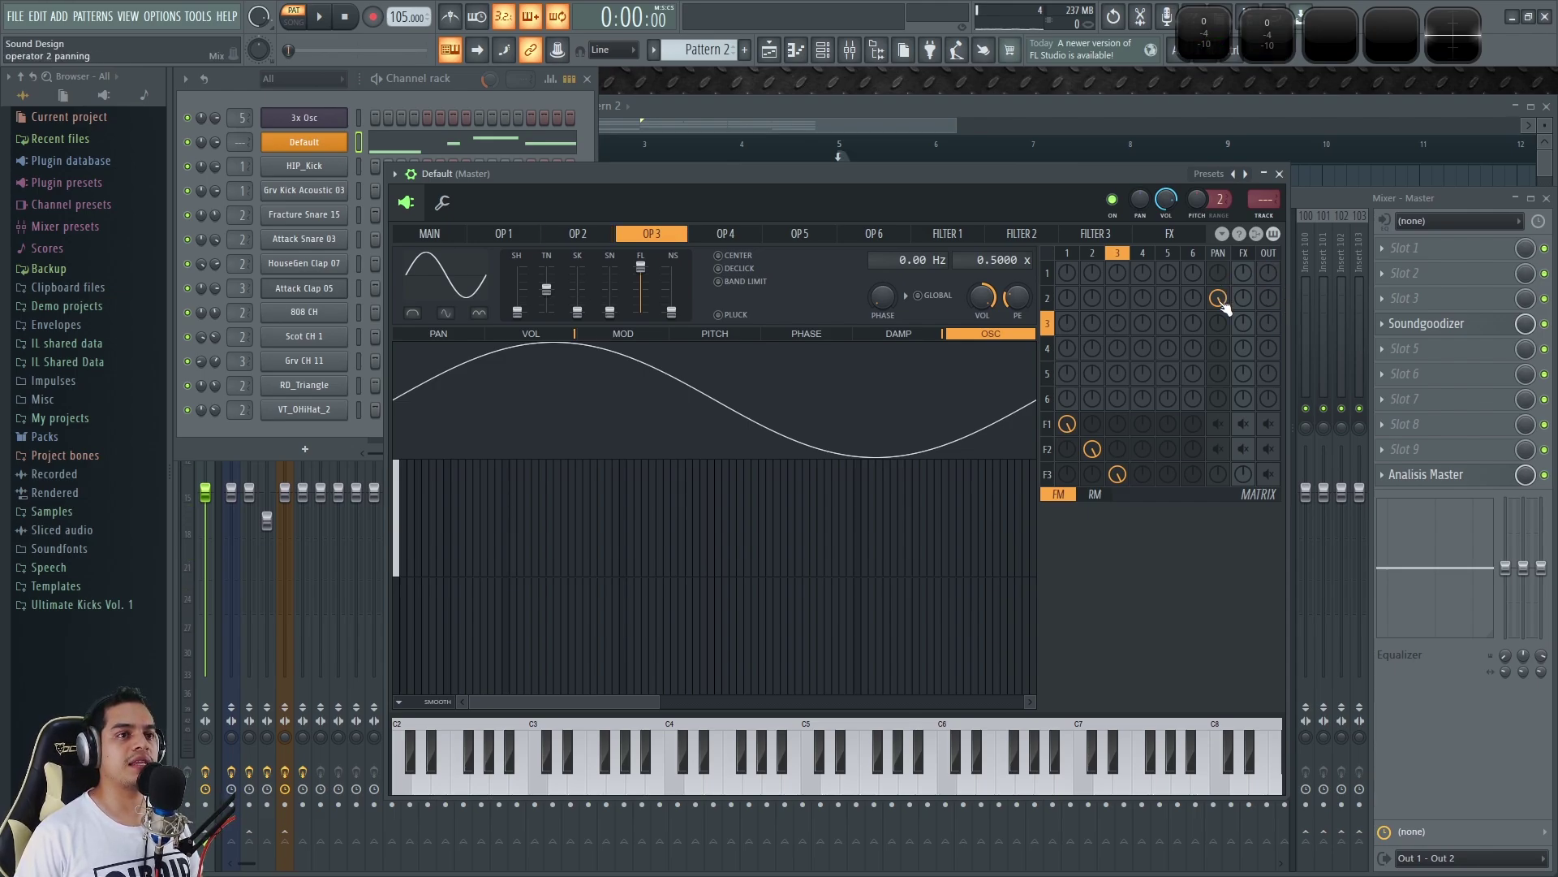
pyautogui.moveTo(1268, 423); pyautogui.dragTo(1268, 390)
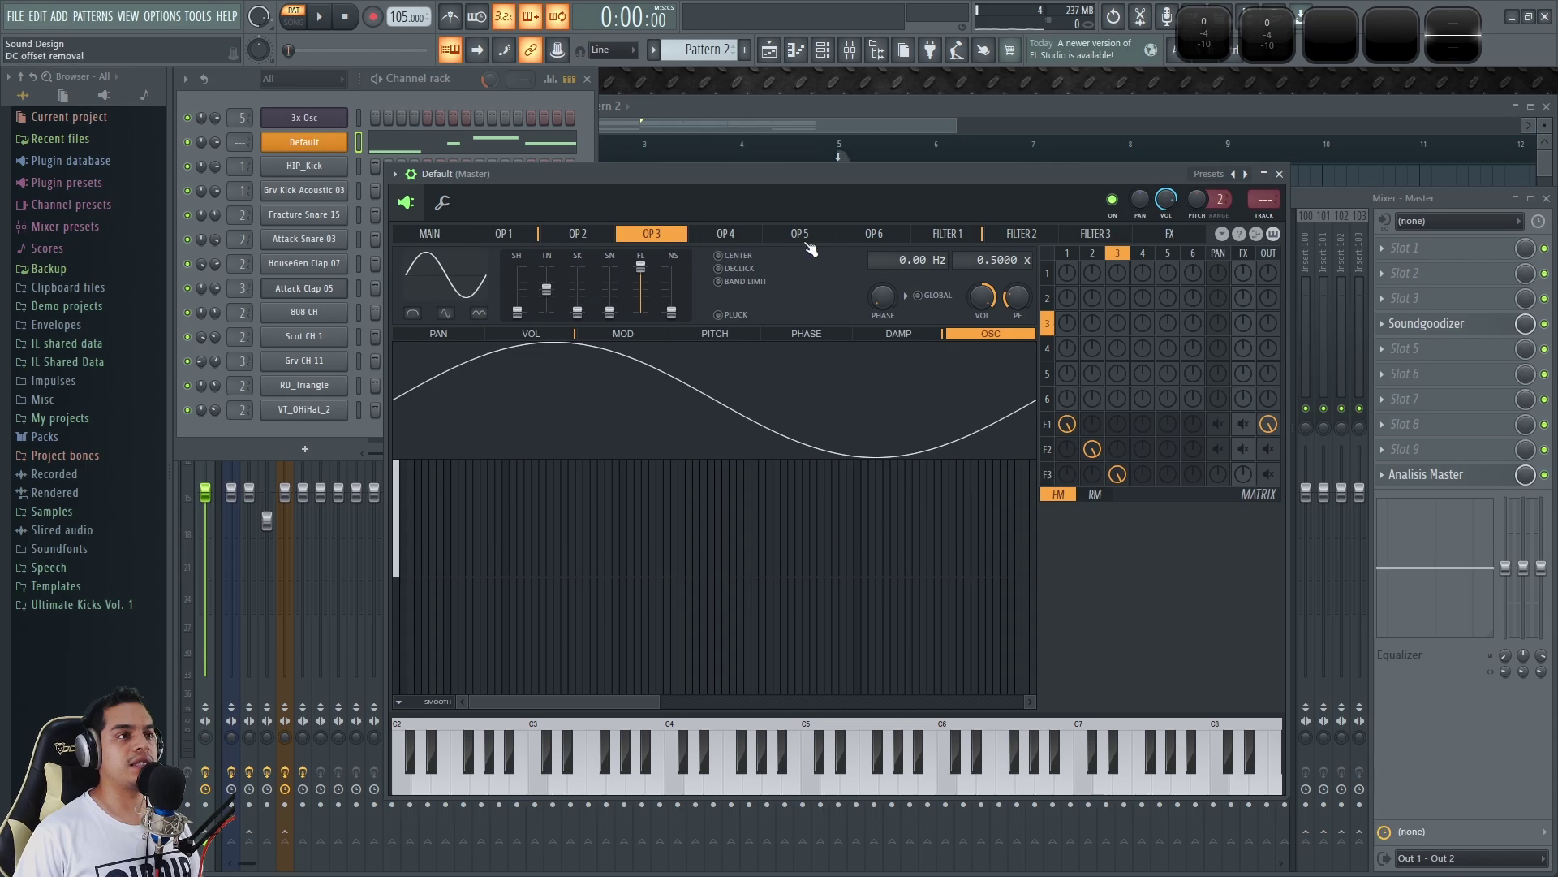
pyautogui.click(490, 233)
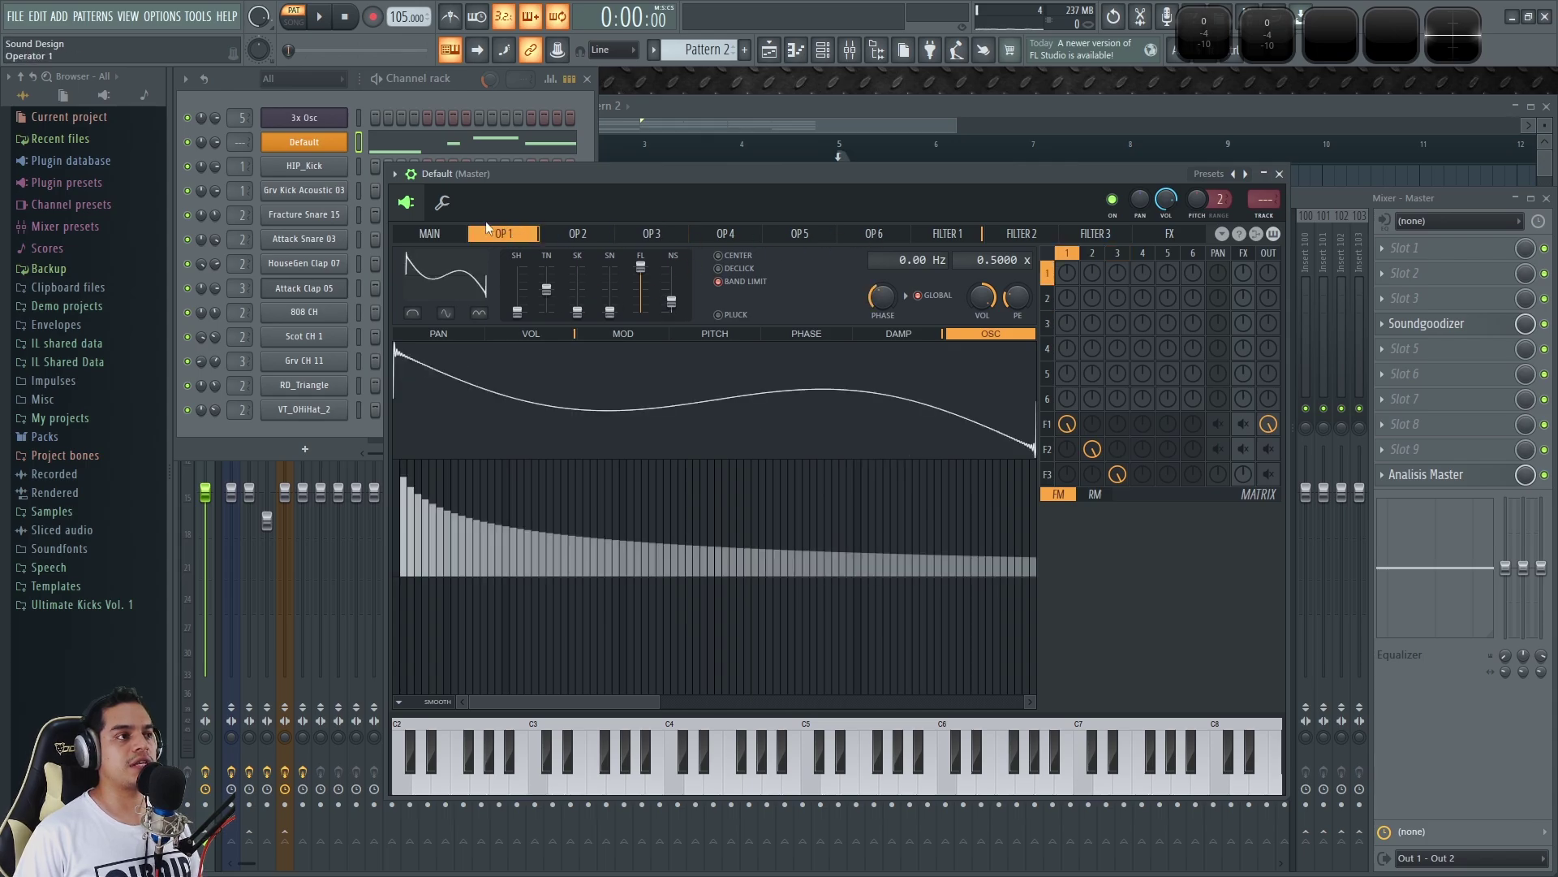
# Examine filter 1's type, cutoff knob, and cutoff and resonance envelopes.
pyautogui.click(949, 234)
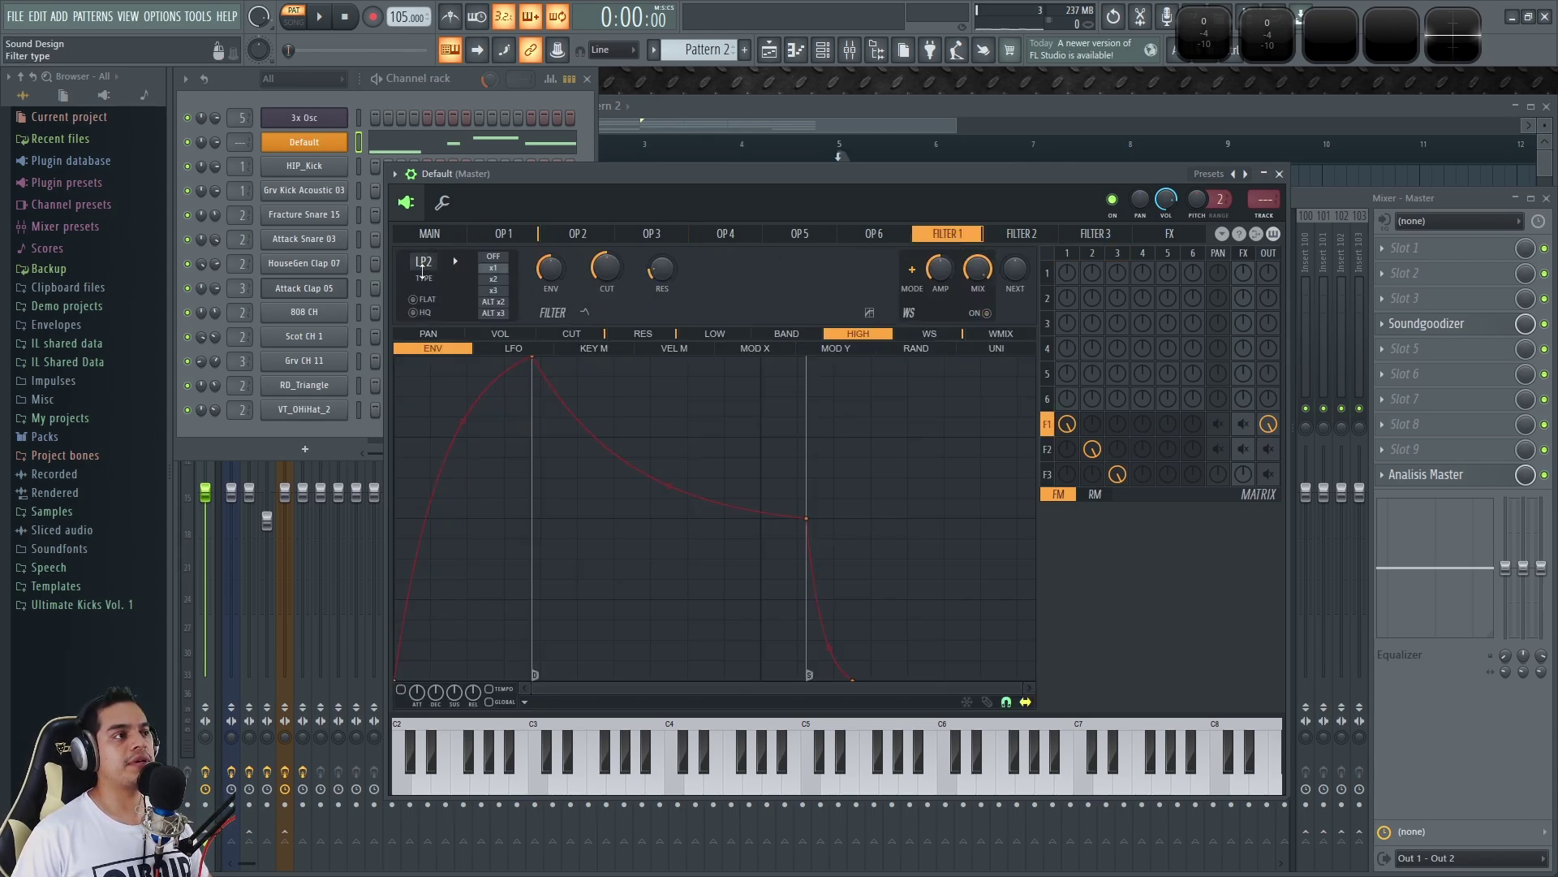
pyautogui.click(578, 333)
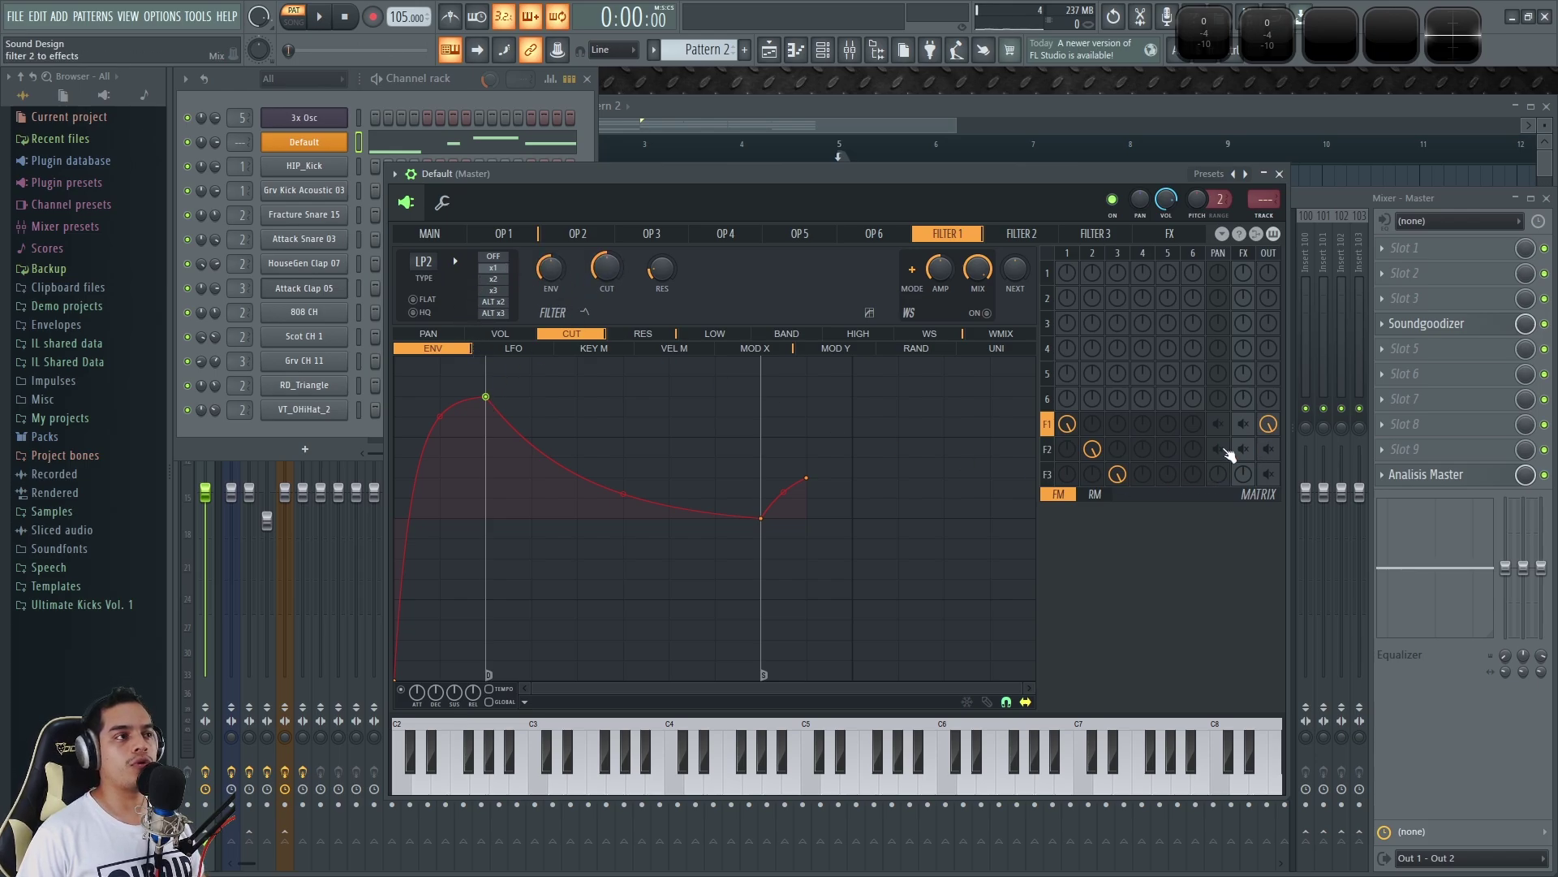
pyautogui.click(643, 334)
pyautogui.click(578, 337)
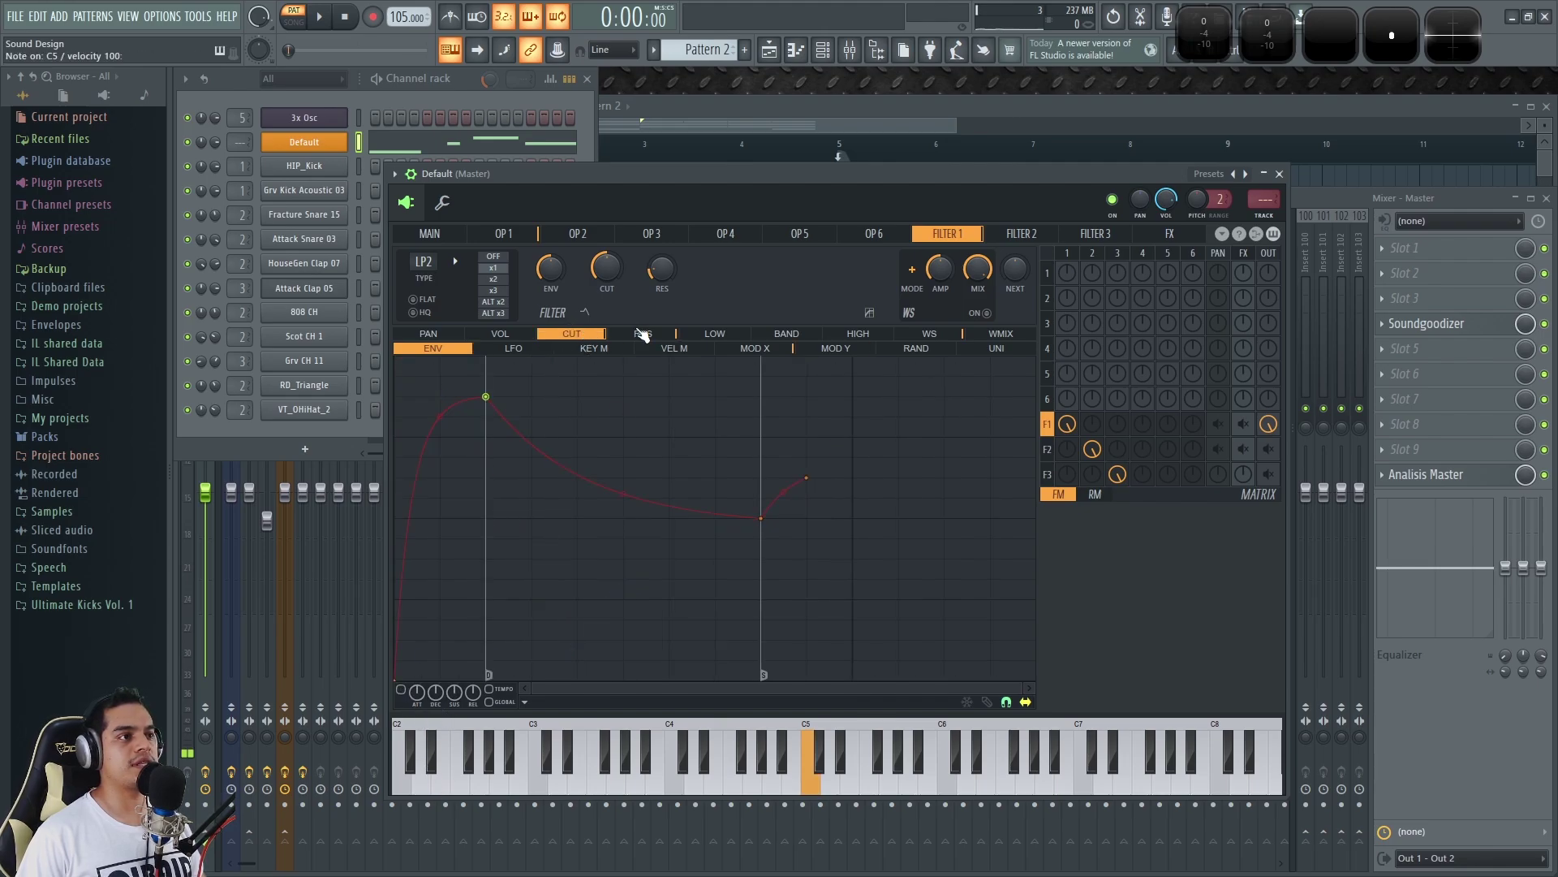
pyautogui.moveTo(606, 267)
pyautogui.mouseDown()
pyautogui.moveTo(606, 211)
pyautogui.moveTo(606, 296)
pyautogui.moveTo(607, 219)
pyautogui.moveTo(608, 273)
pyautogui.moveTo(608, 230)
pyautogui.moveTo(609, 272)
pyautogui.moveTo(609, 245)
pyautogui.mouseUp()
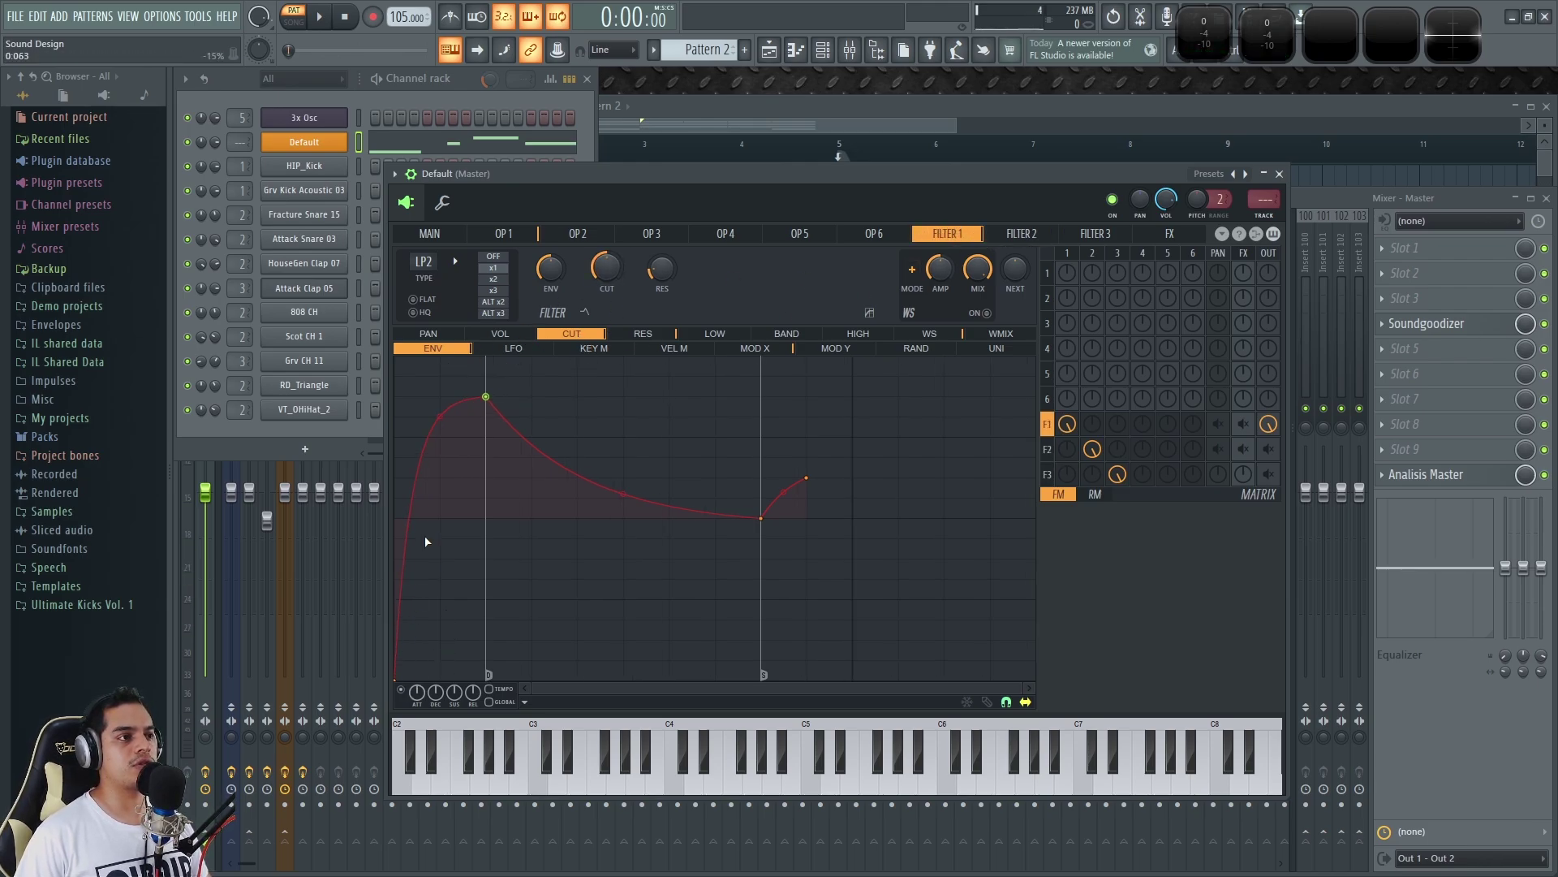
# Play several notes to audition filter 1's cutoff envelope around its attack peak.
pyautogui.press('x')
pyautogui.press('x')
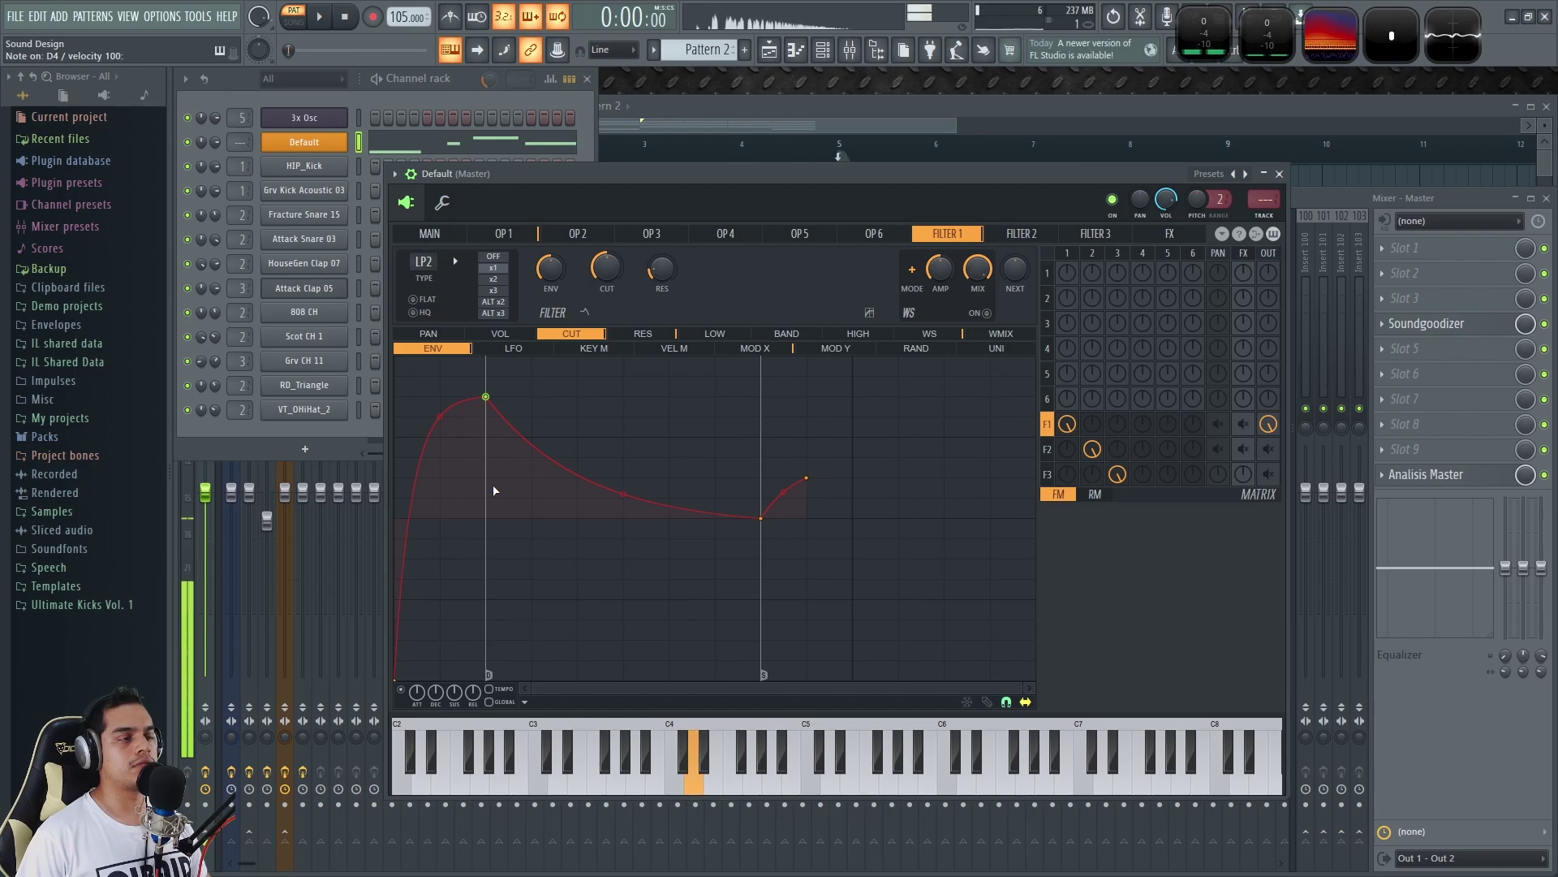
pyautogui.press('x')
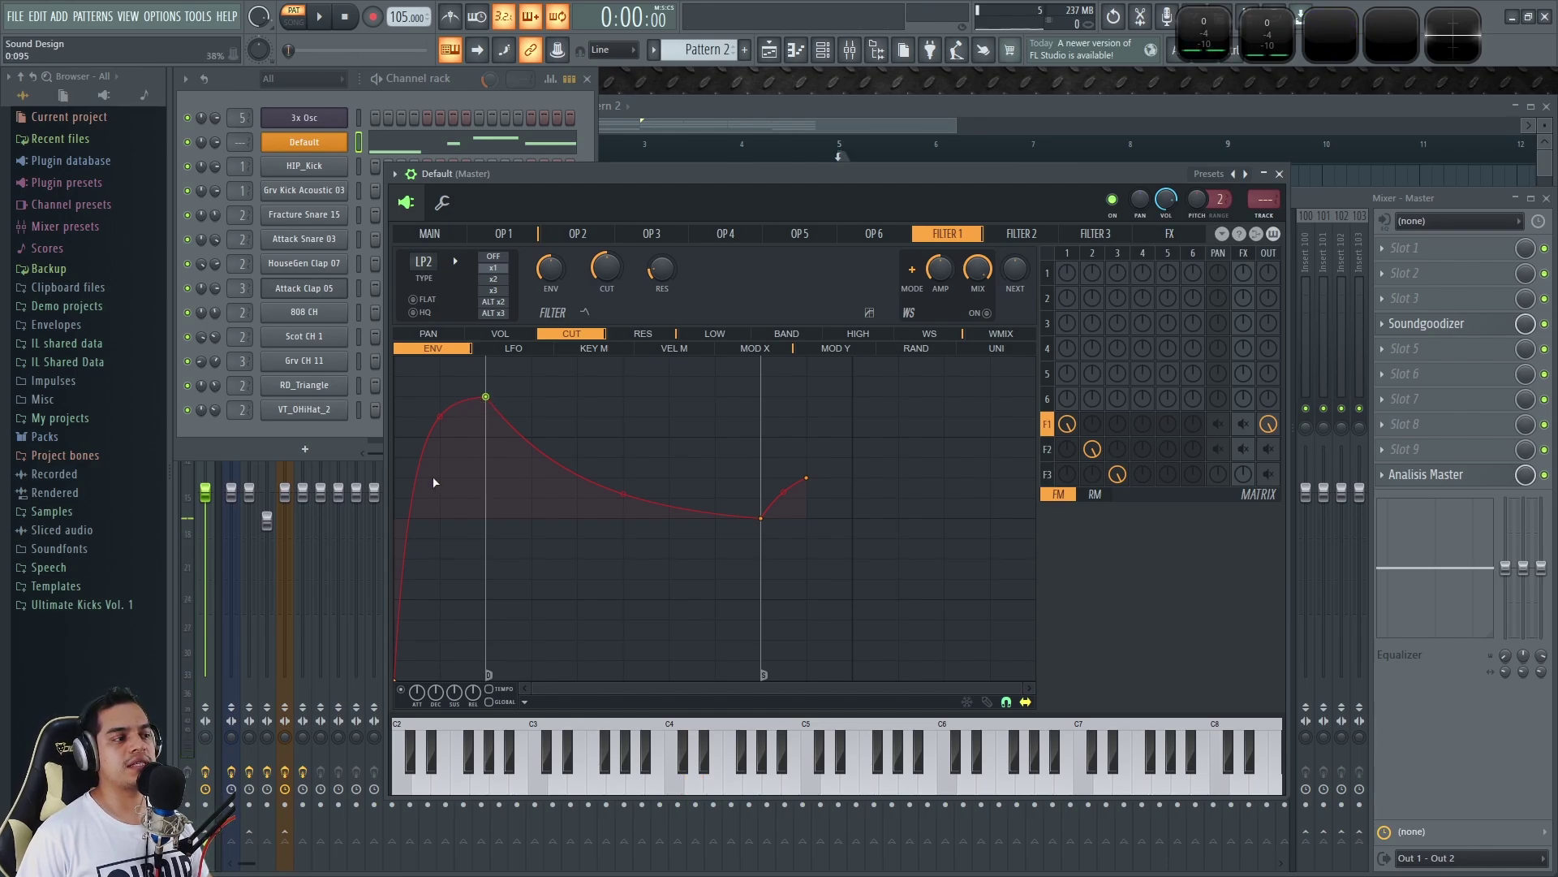
pyautogui.moveTo(470, 399)
pyautogui.mouseDown()
pyautogui.moveTo(413, 402)
pyautogui.moveTo(485, 398)
pyautogui.mouseUp()
pyautogui.press('e')
pyautogui.press('x')
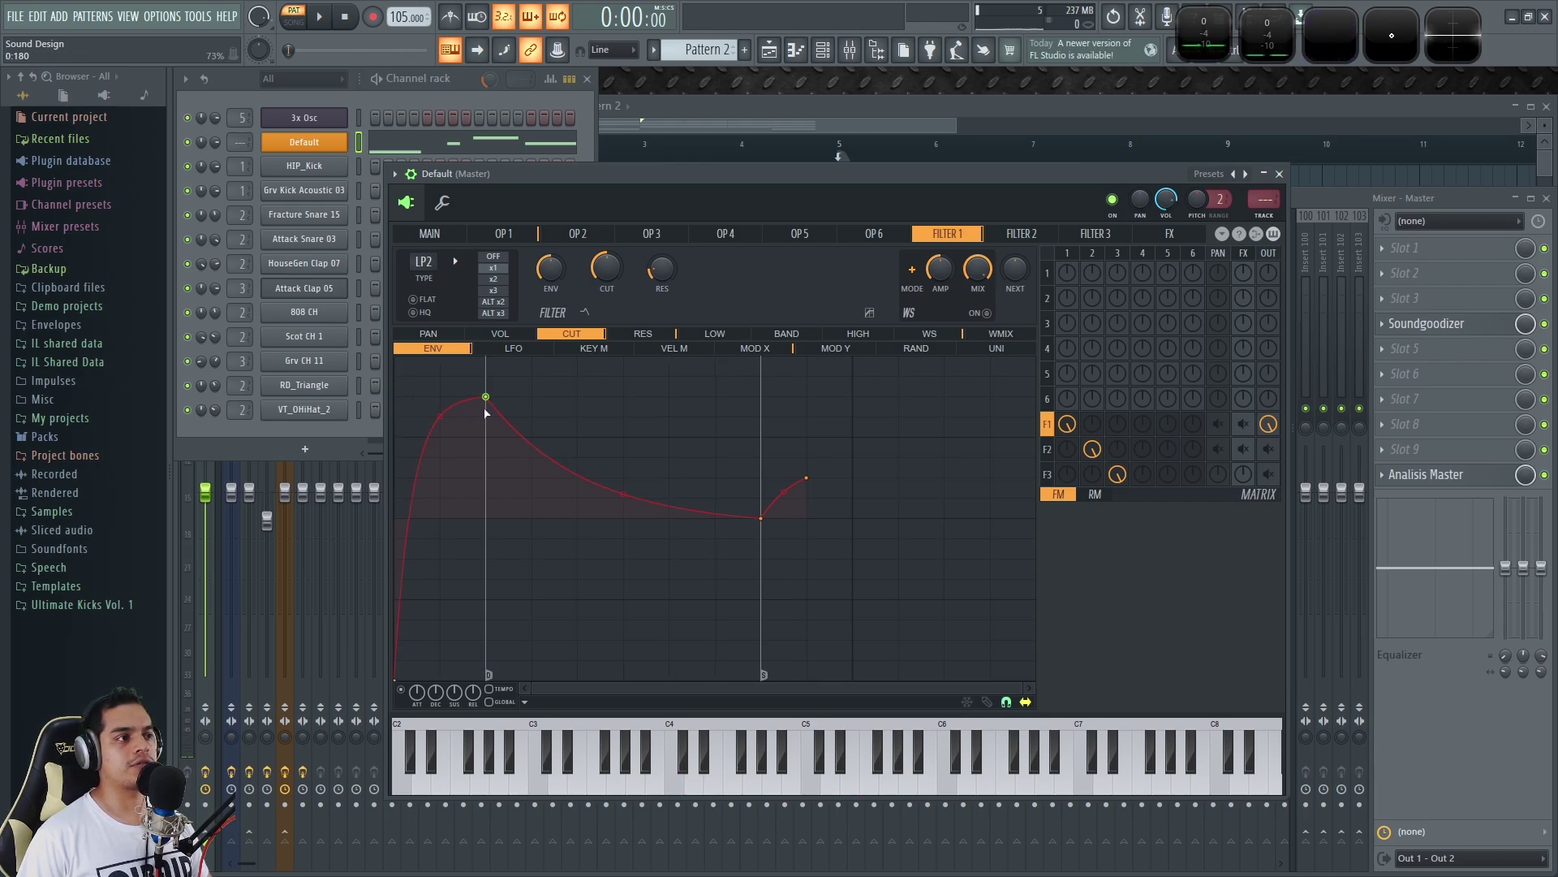
pyautogui.press('x')
pyautogui.press('w')
pyautogui.press('x')
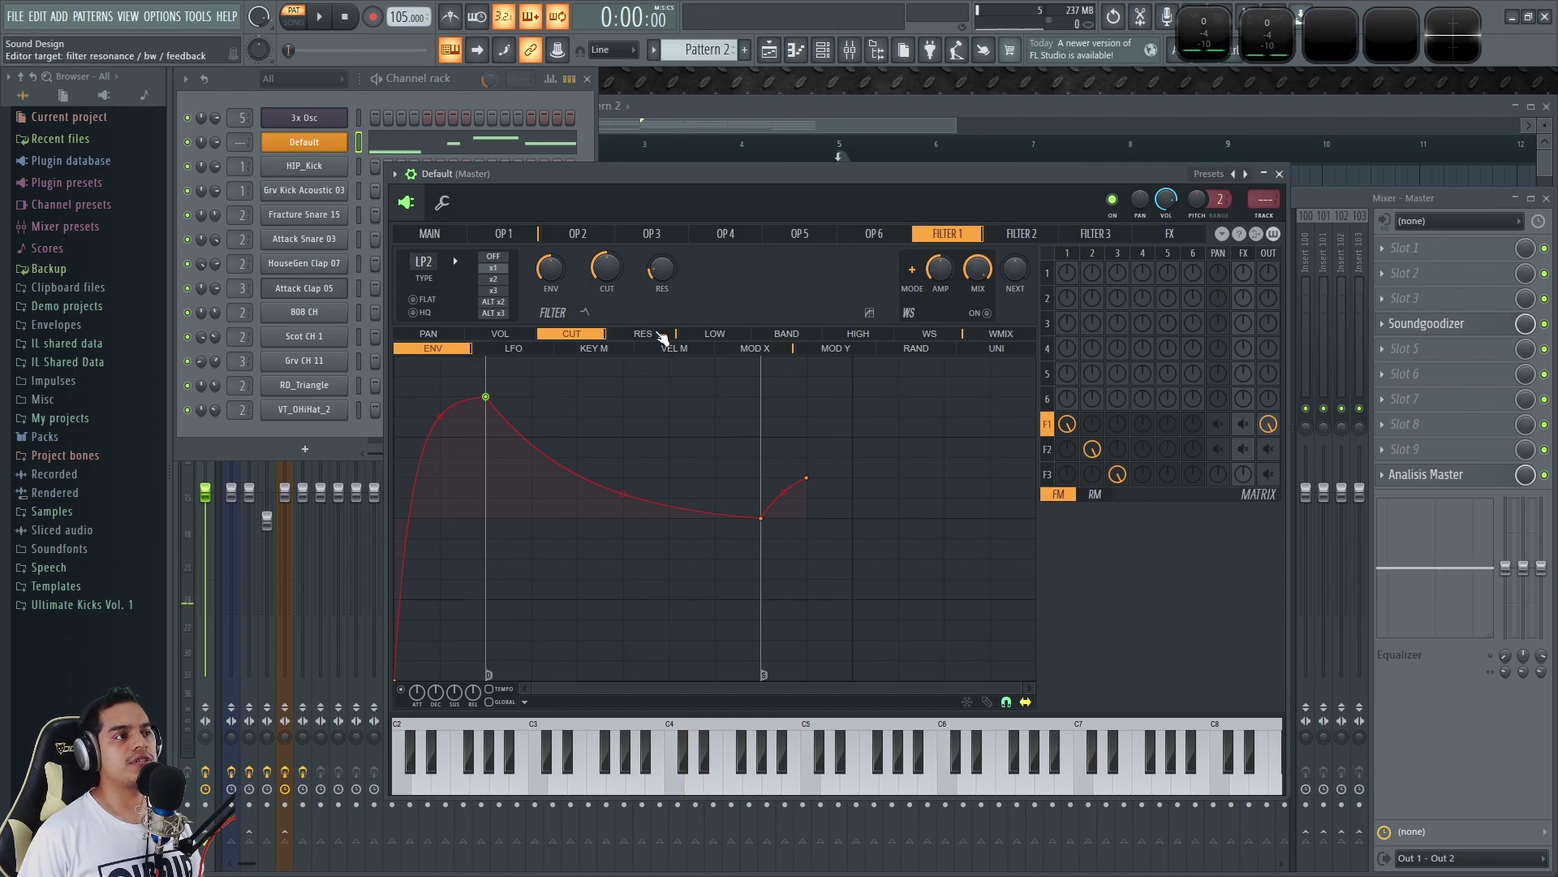
# Compare filter 1's resonance envelope with its cutoff envelope and audition the result.
pyautogui.click(642, 334)
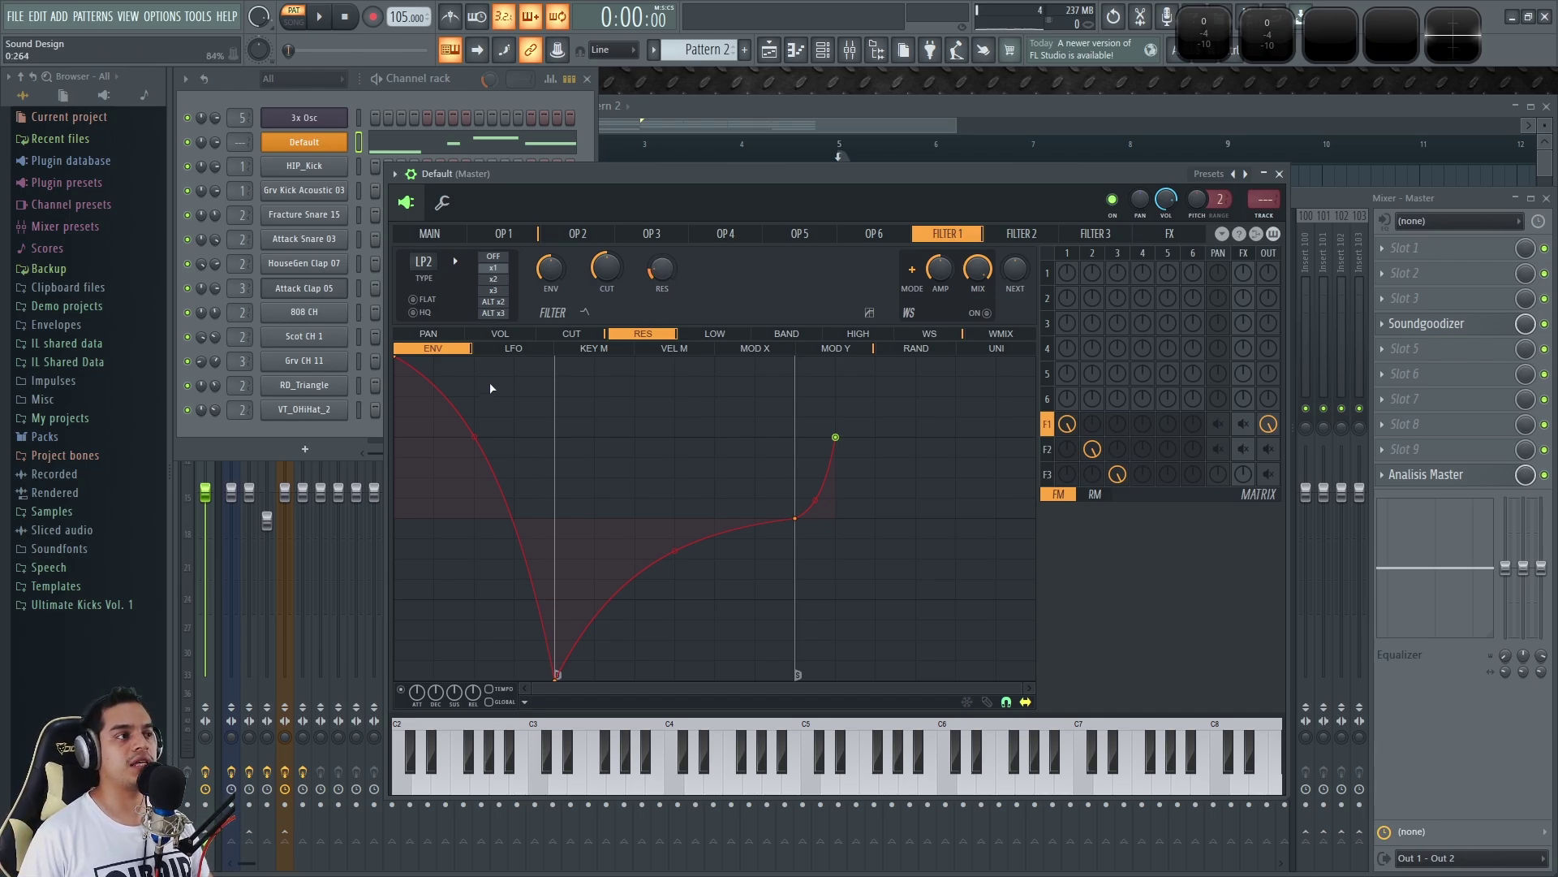
pyautogui.click(568, 333)
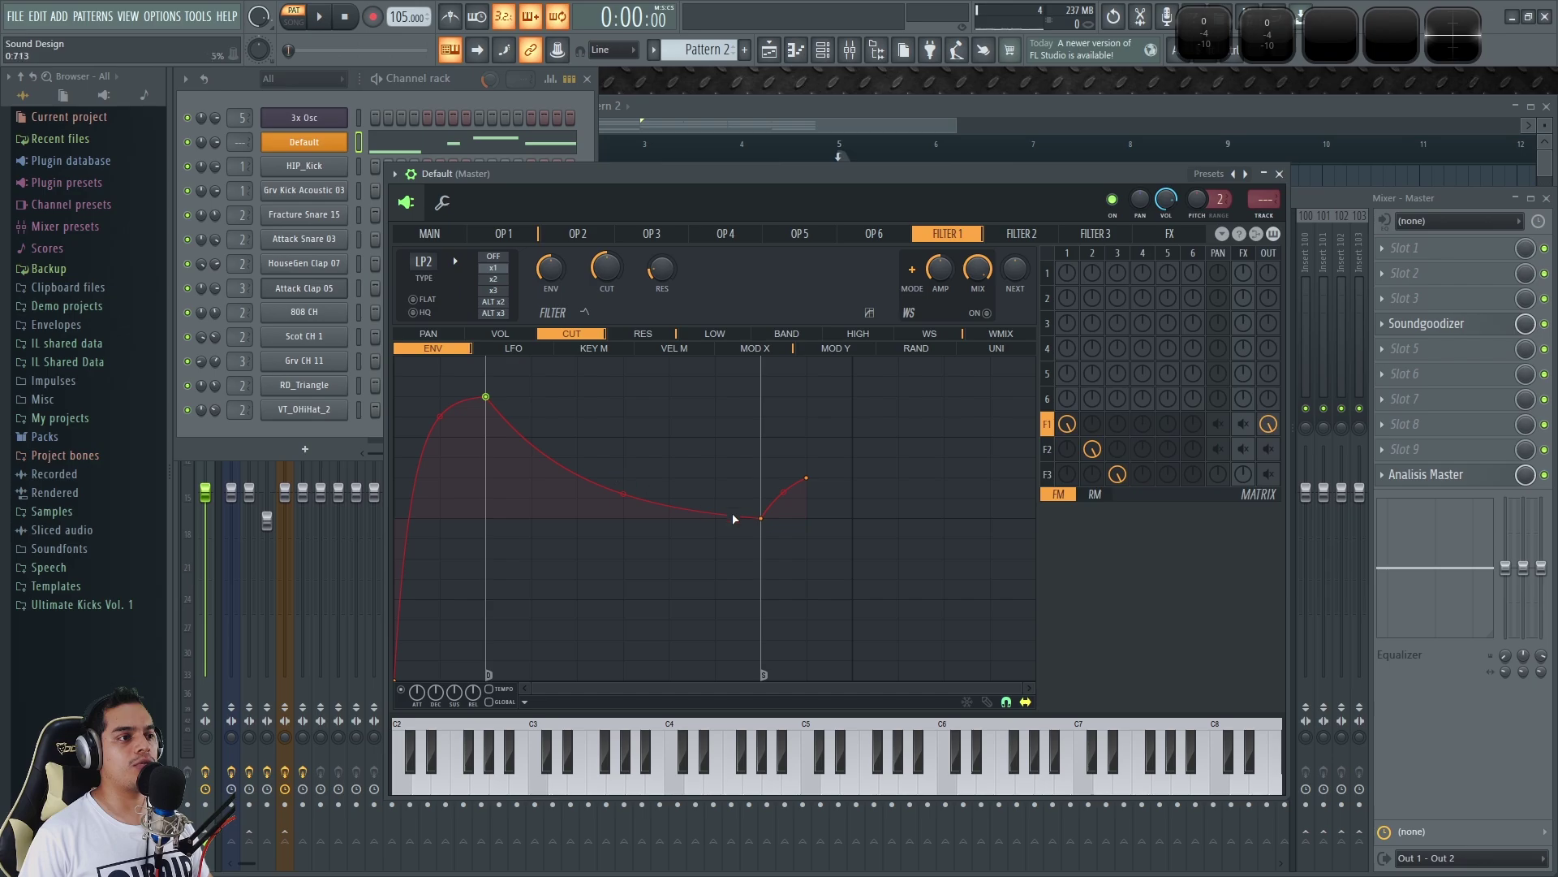
pyautogui.click(643, 334)
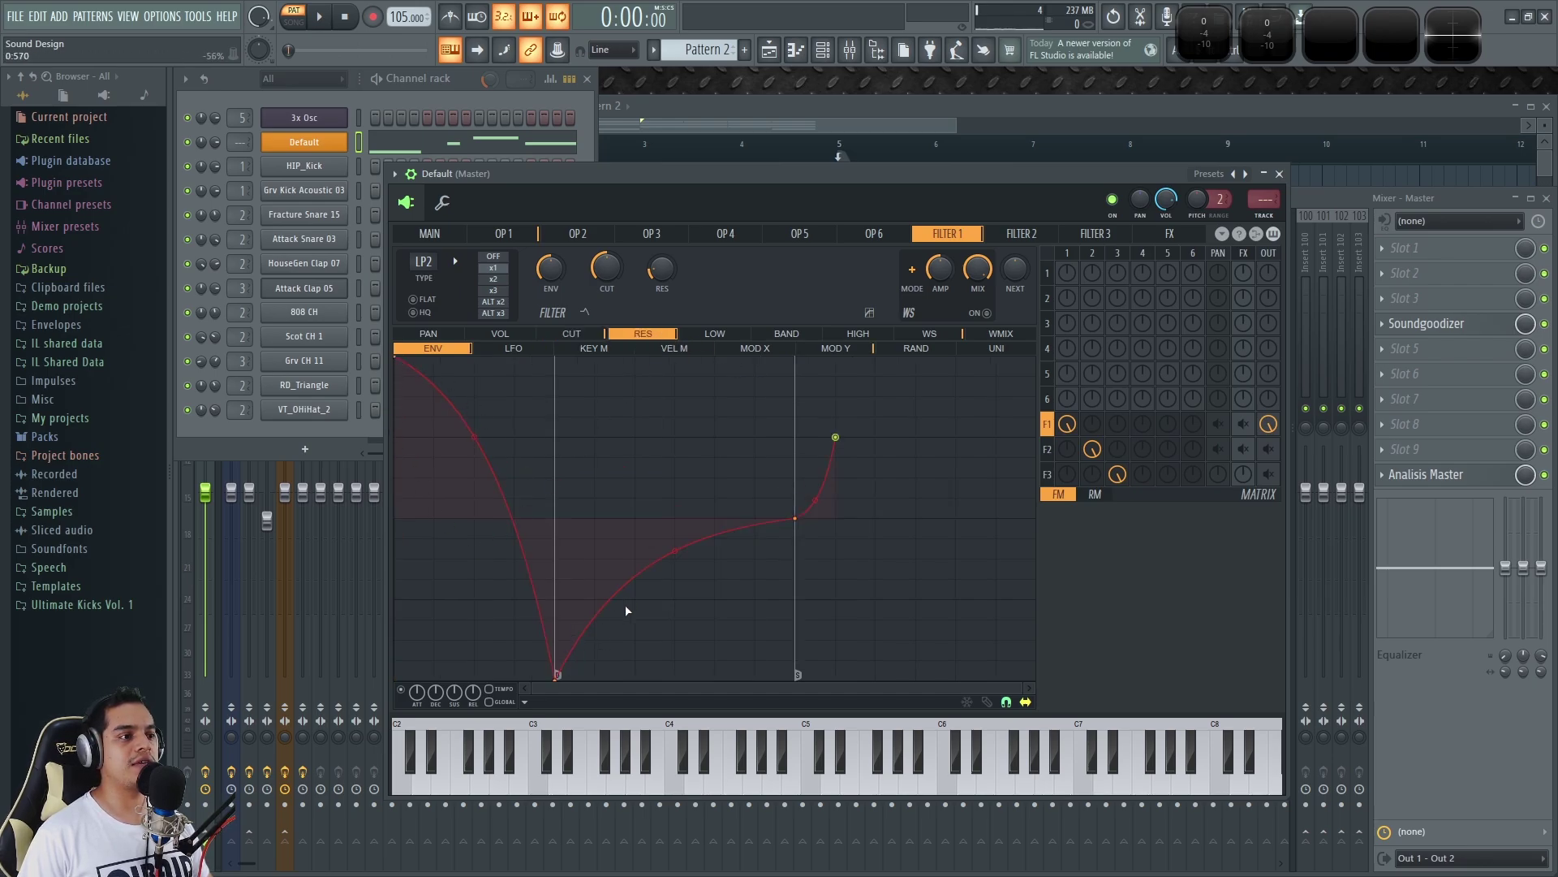
pyautogui.press('x')
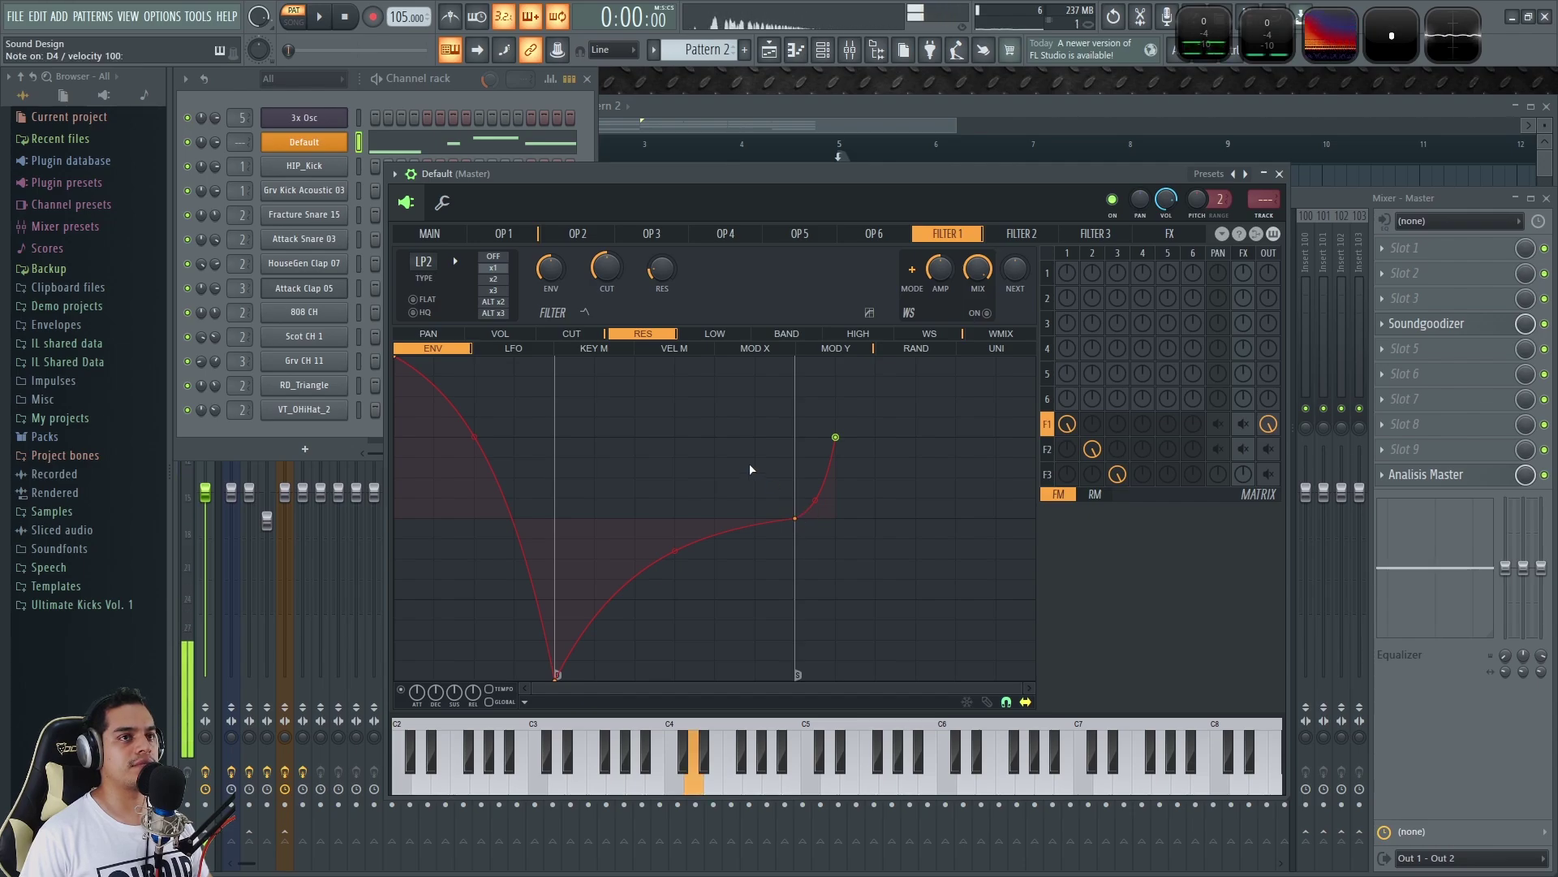
pyautogui.press('x')
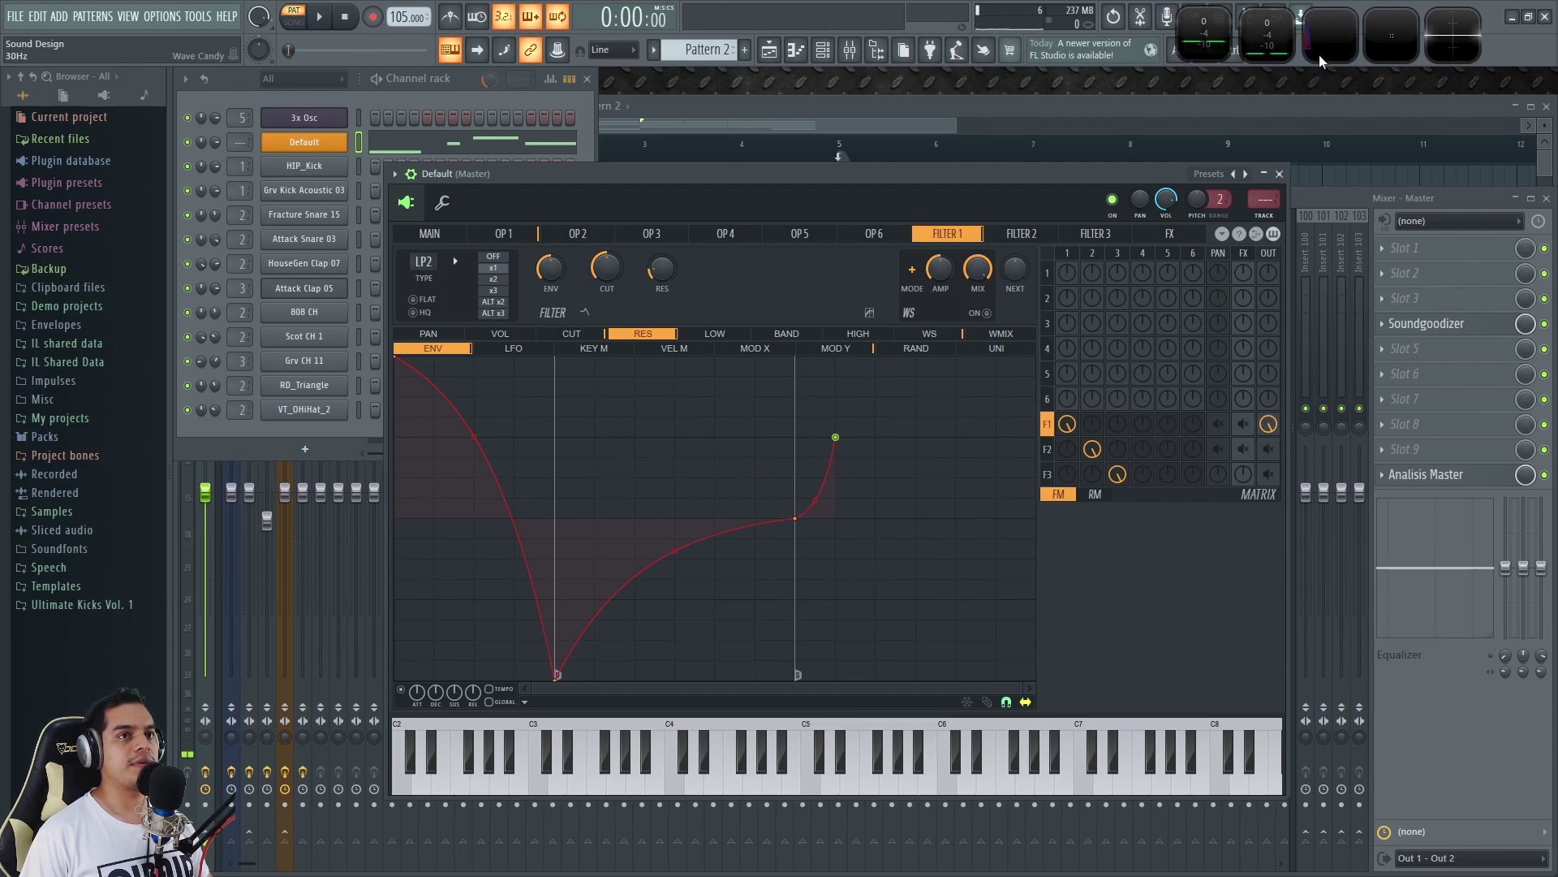
# Enlarge the Wave Candy spectrum and play notes to inspect the filter sweep.
pyautogui.click(1331, 34)
pyautogui.press('w')
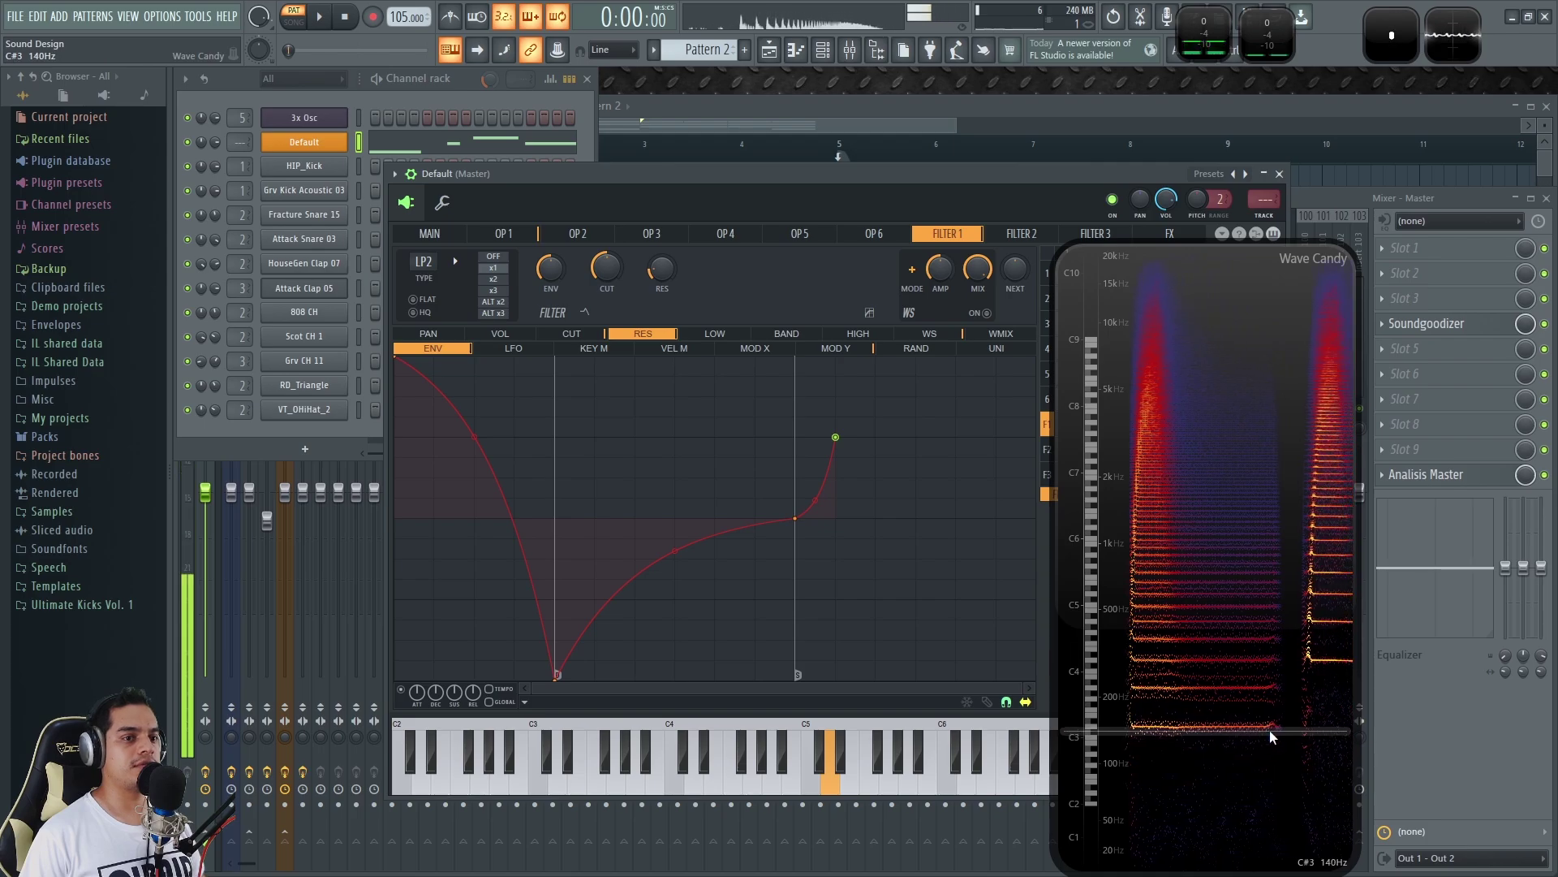
pyautogui.press('x')
pyautogui.press('x')
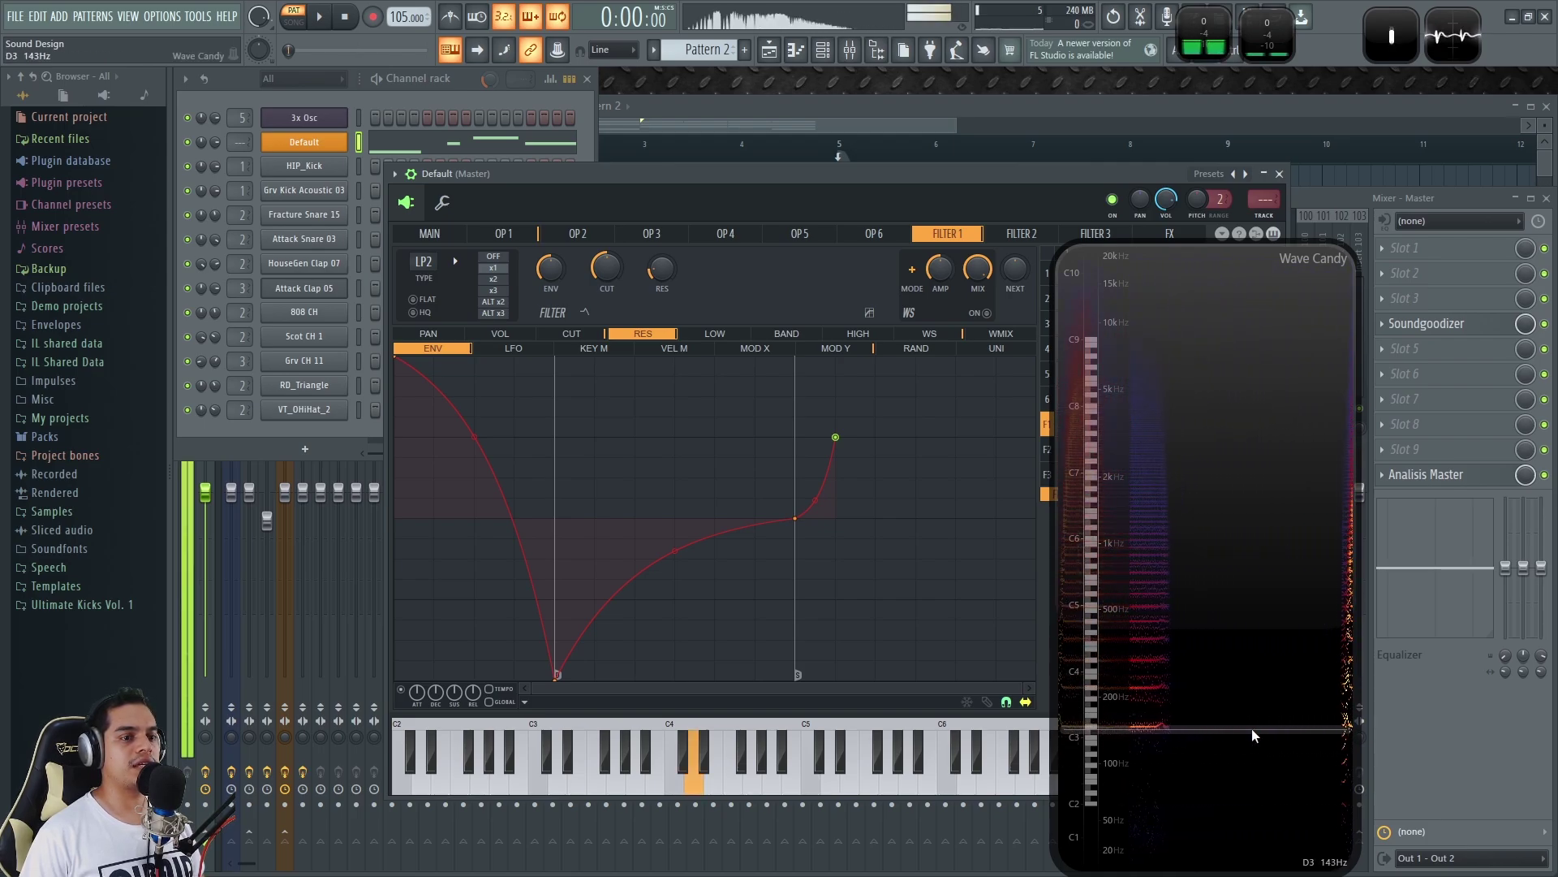
pyautogui.press('x')
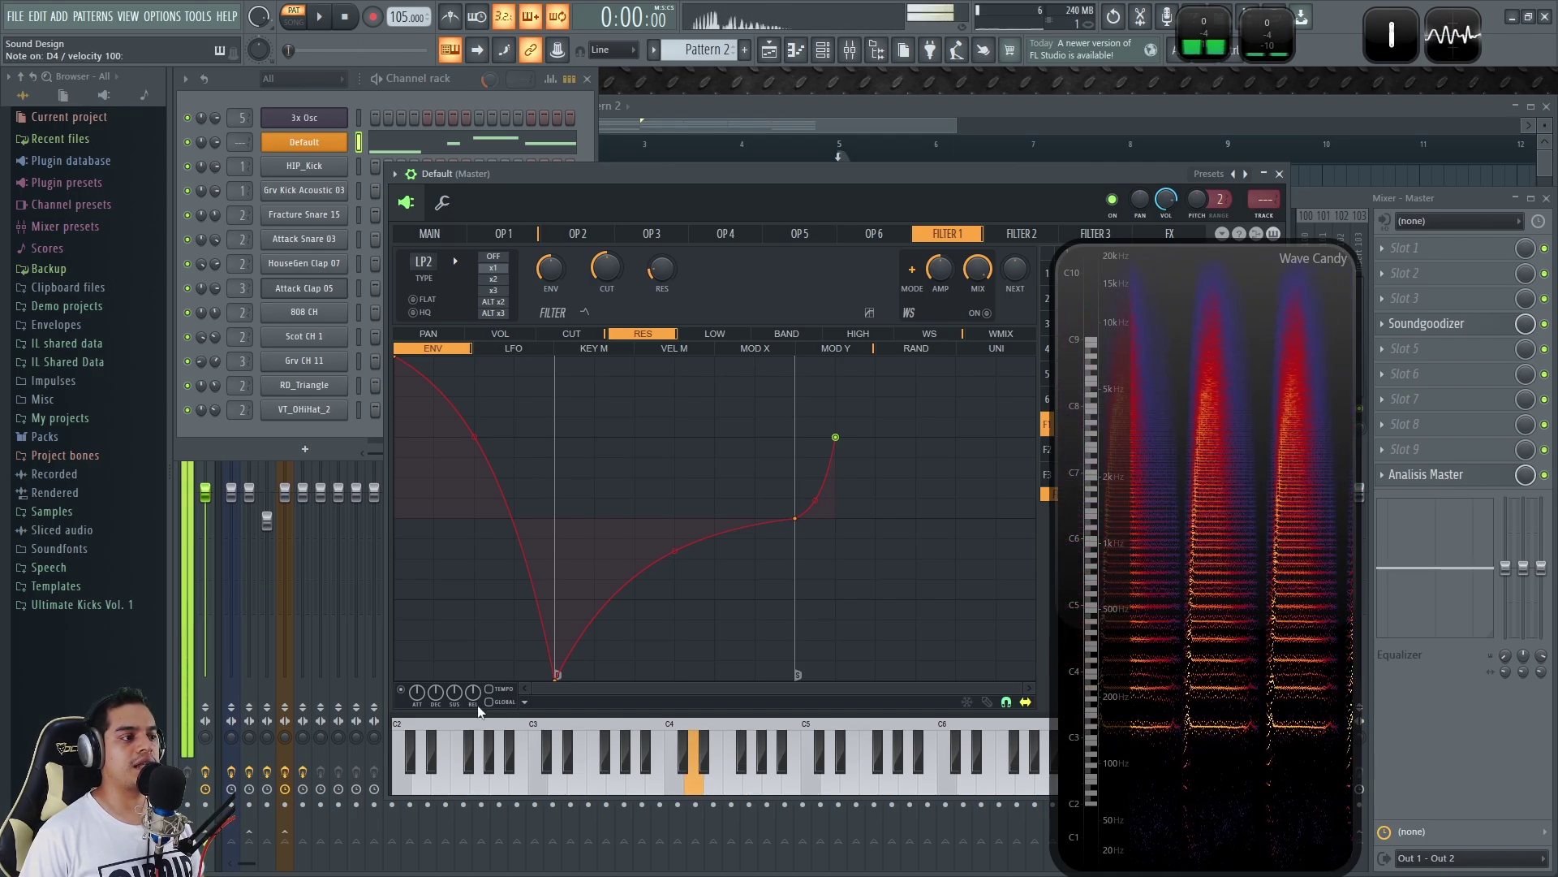
# Toggle filter 1's resonance envelope off and back on while playing notes to compare the spectrum.
pyautogui.click(402, 691)
pyautogui.press('x')
pyautogui.press('x')
pyautogui.click(403, 691)
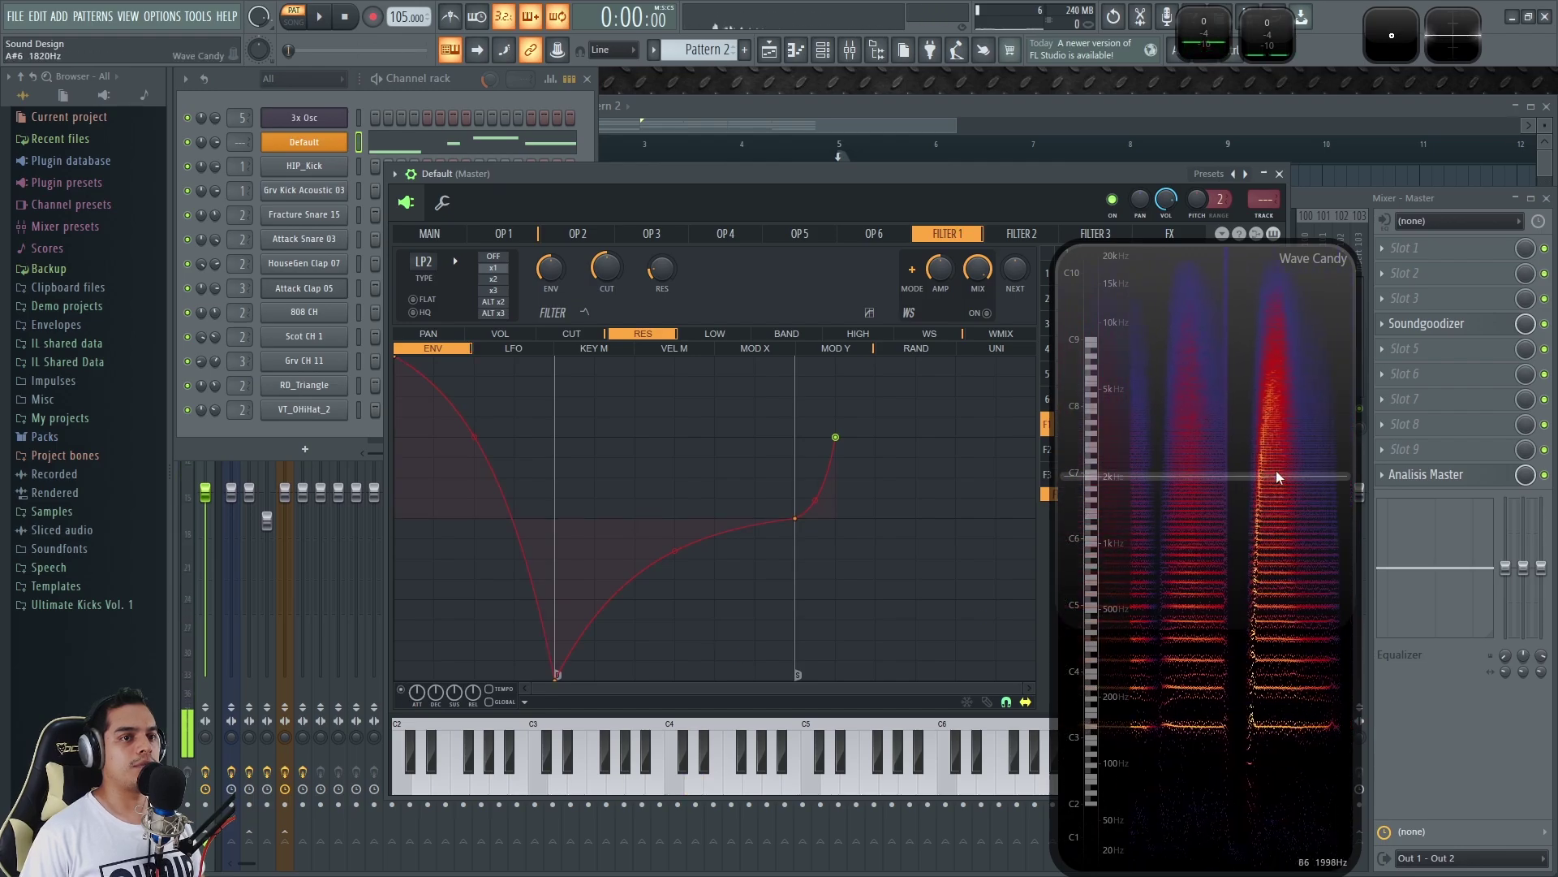
pyautogui.press('x')
# Vary filter 1's resonance amount up and down while auditioning notes, and close the enlarged Wave Candy spectrum.
pyautogui.moveTo(662, 268); pyautogui.dragTo(662, 171)
pyautogui.moveTo(662, 277); pyautogui.dragTo(663, 422)
pyautogui.press('x')
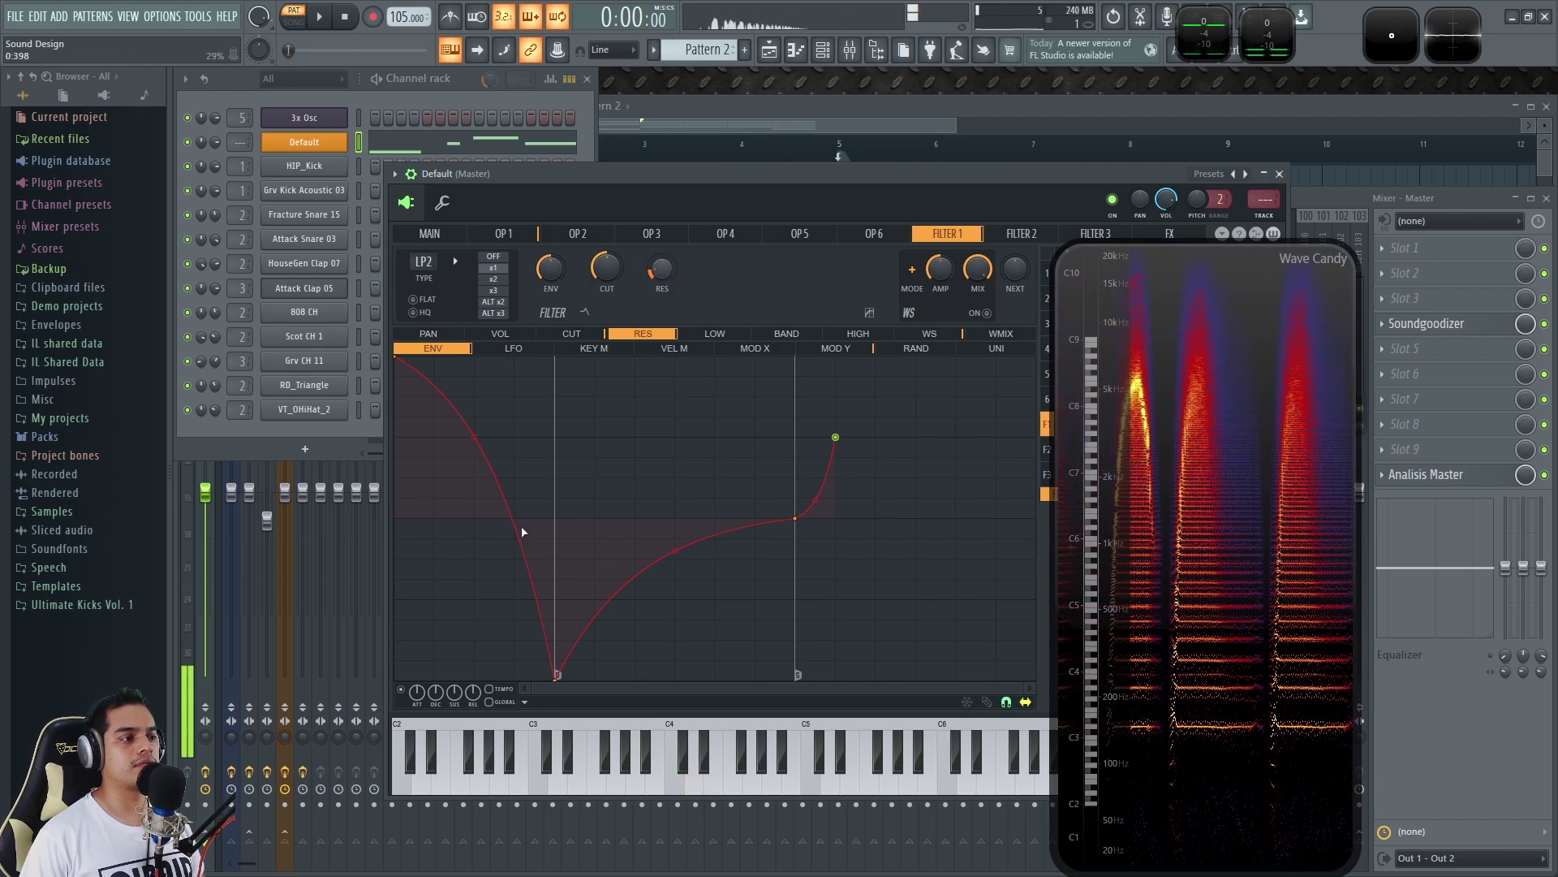
pyautogui.press('x')
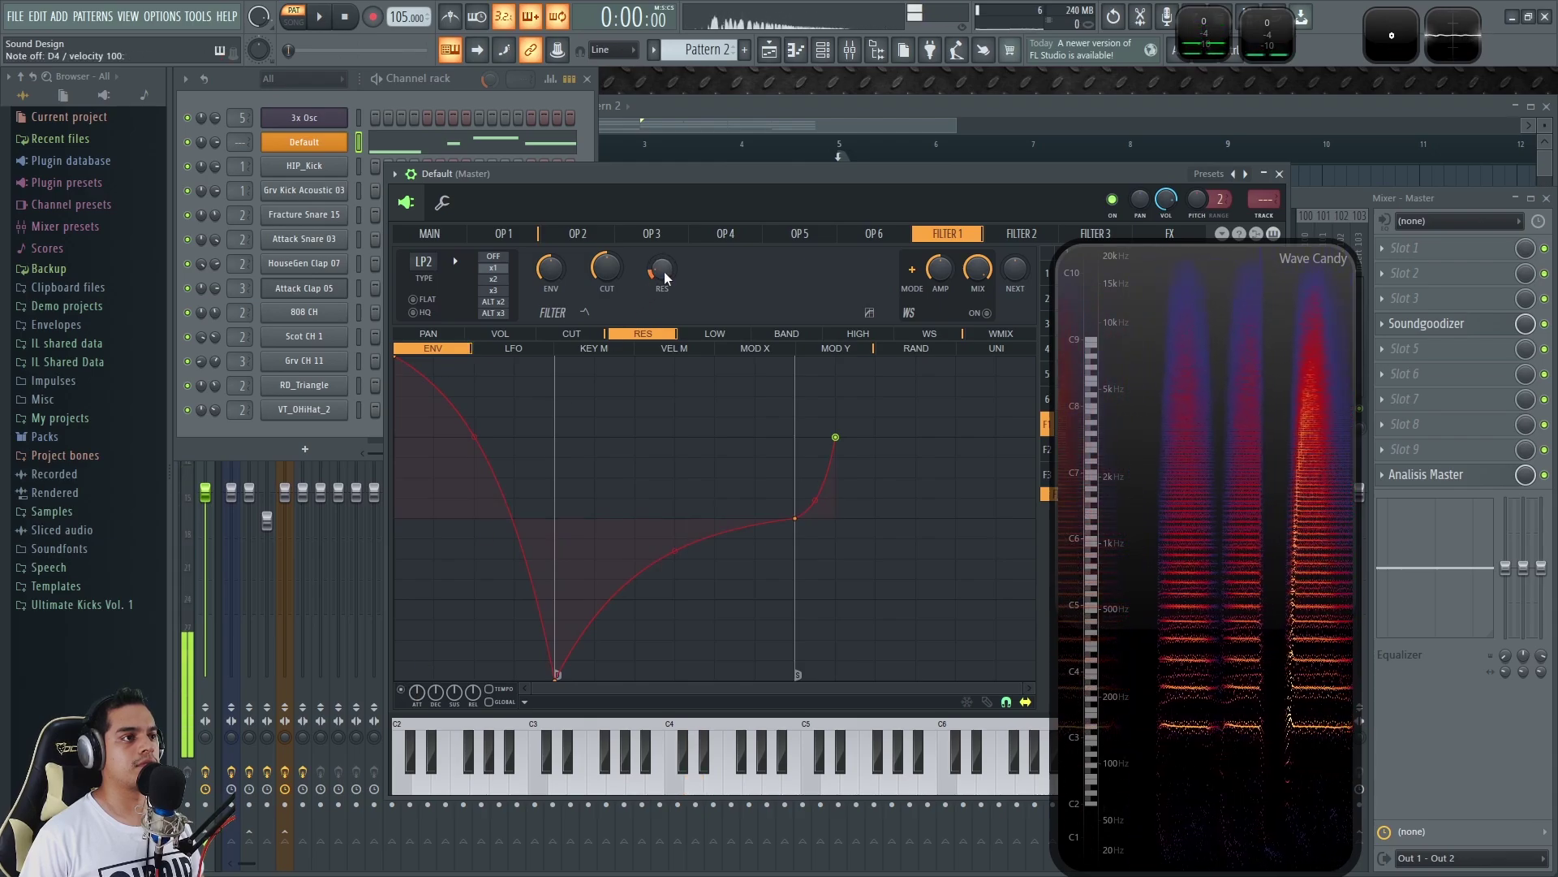
pyautogui.press('x')
pyautogui.press('r')
pyautogui.press('w')
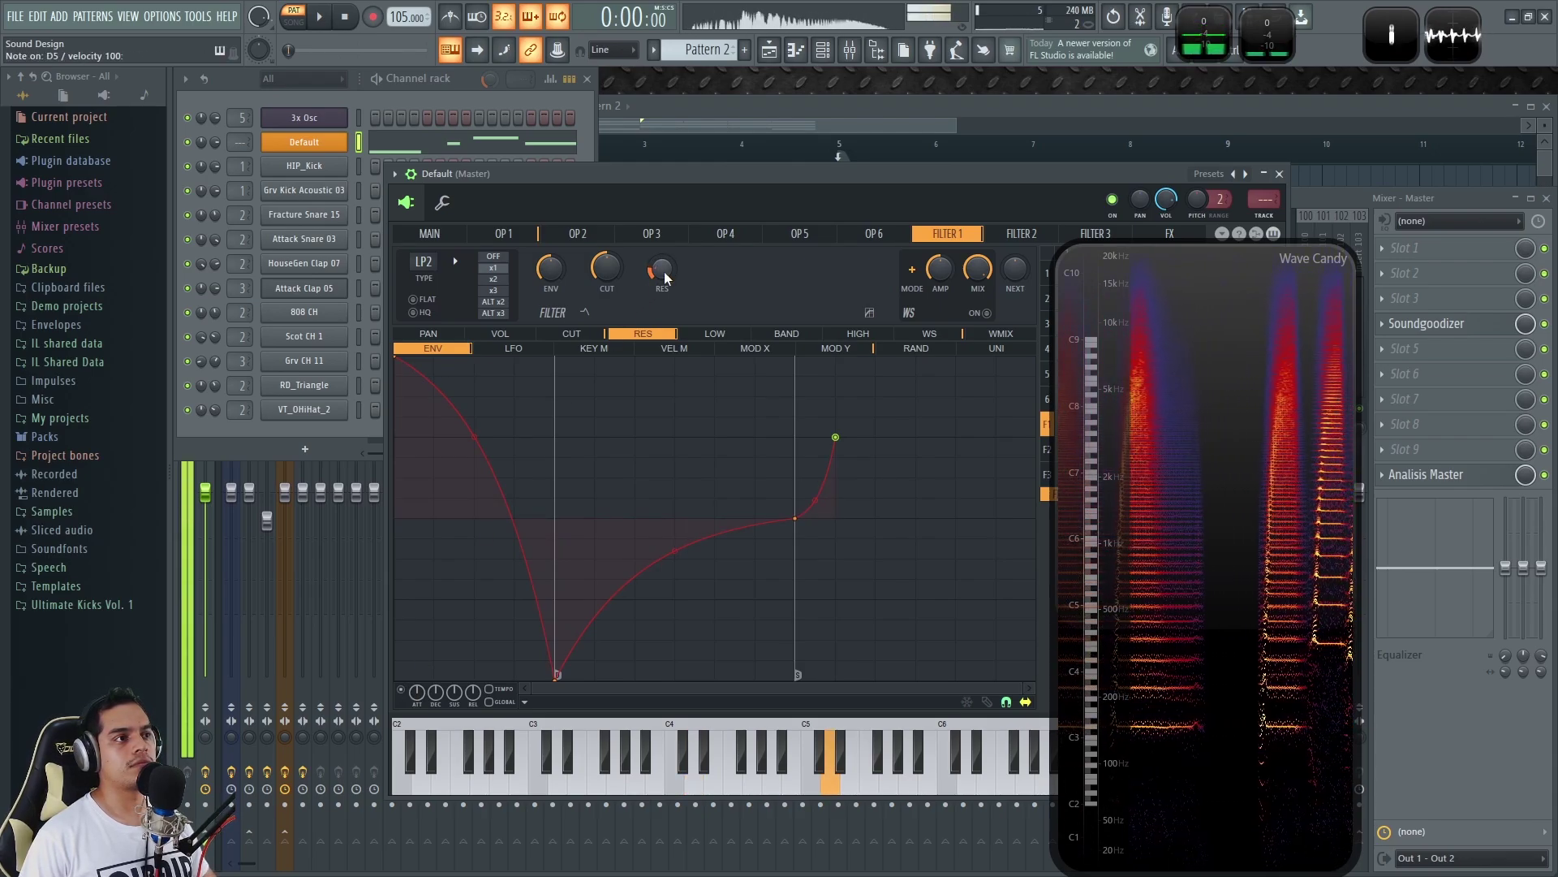
pyautogui.press('q')
pyautogui.press('x')
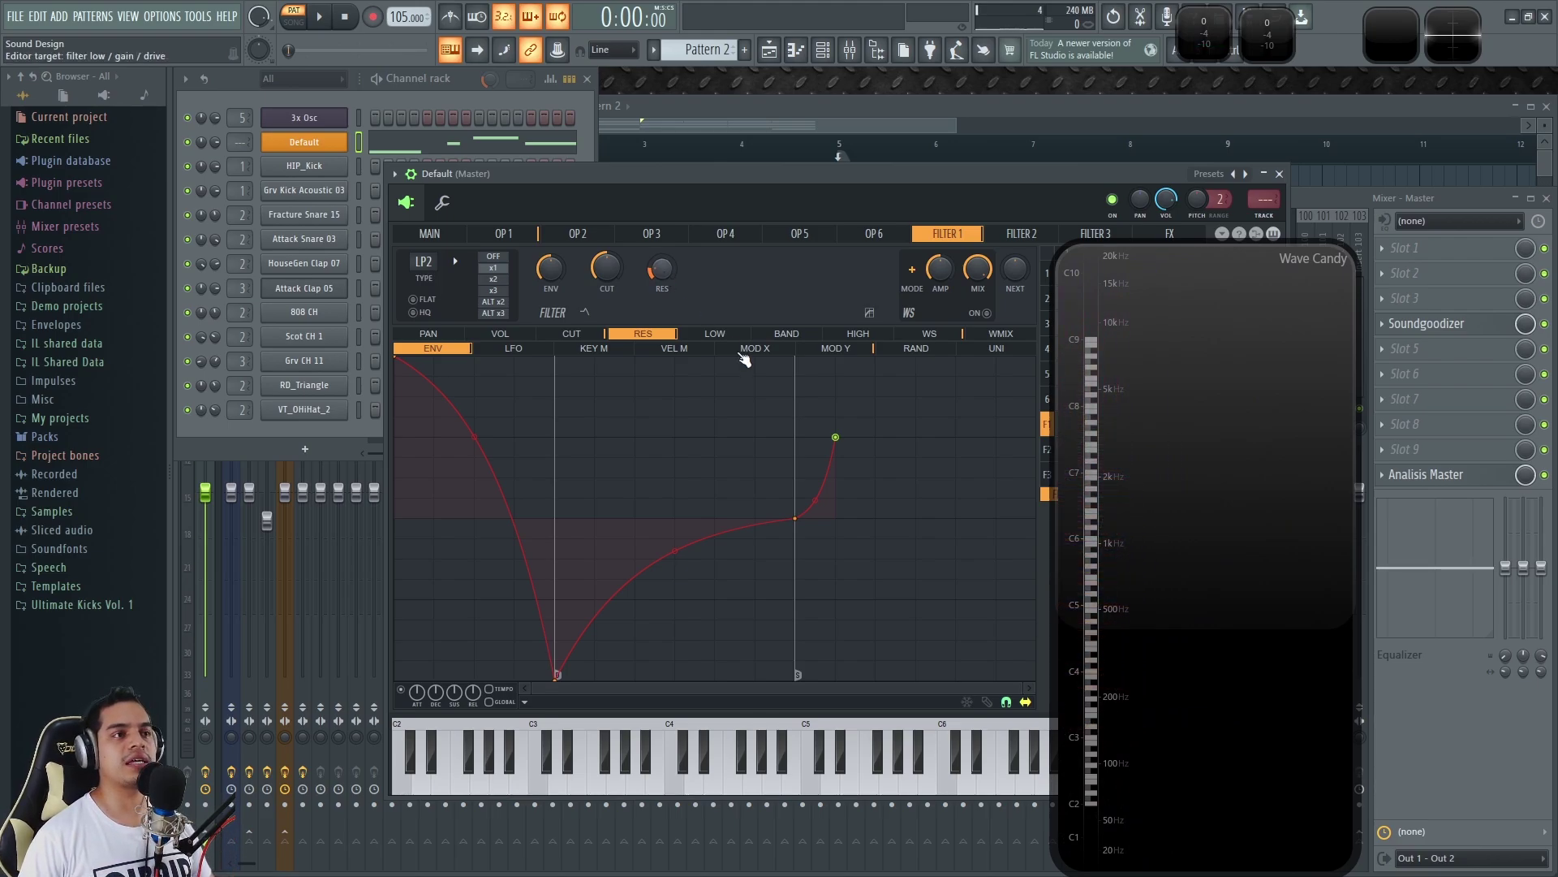
pyautogui.doubleClick(1141, 370)
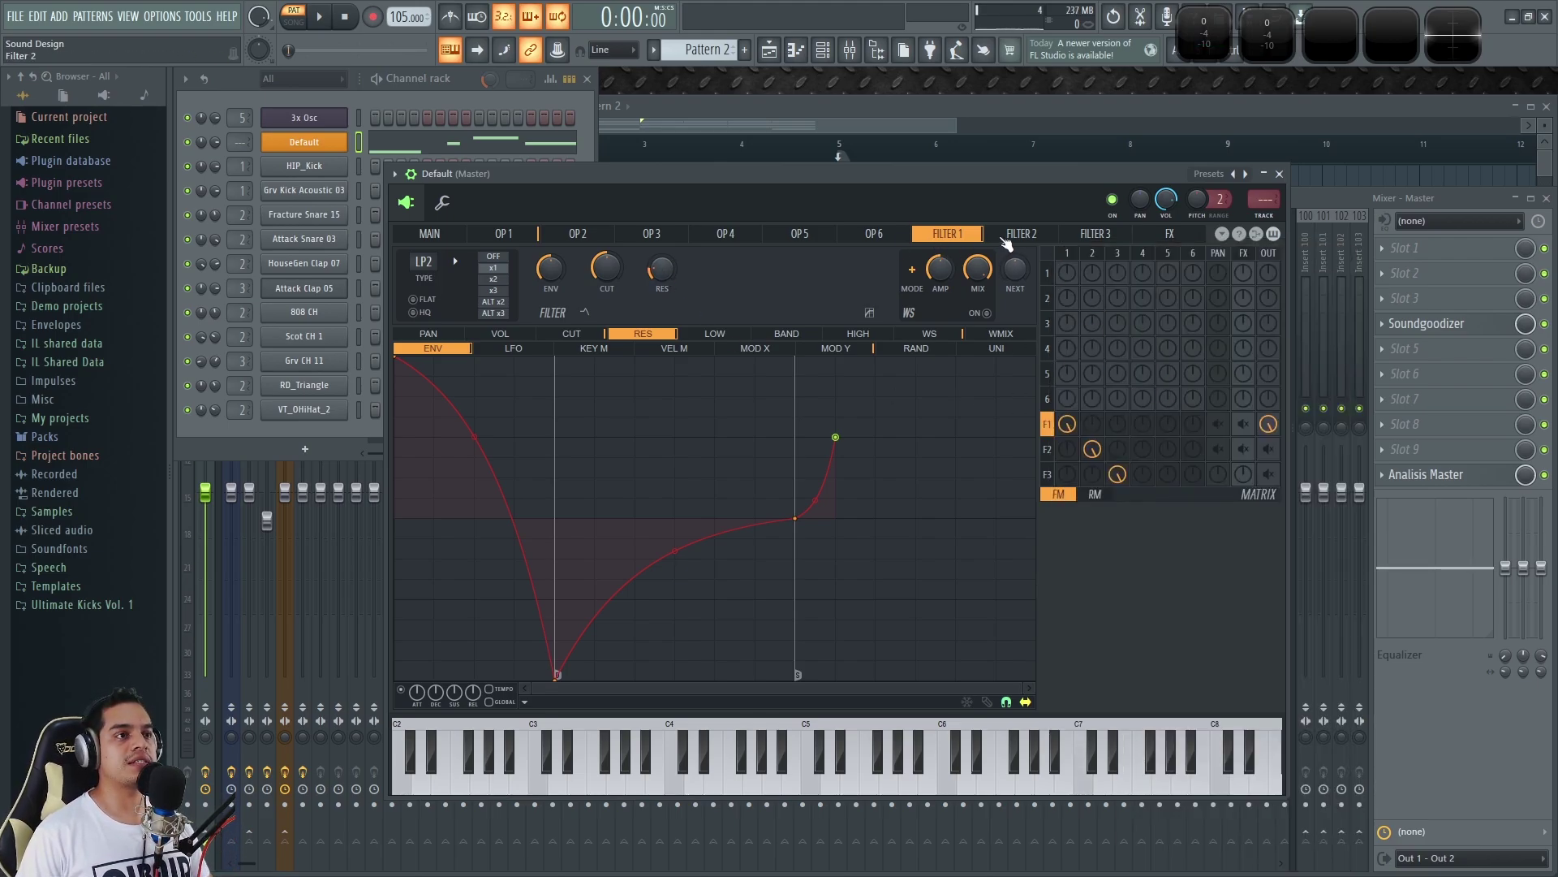
# Compare the settings of filters 1 and 2 and review operators 1 and 2.
pyautogui.click(1016, 236)
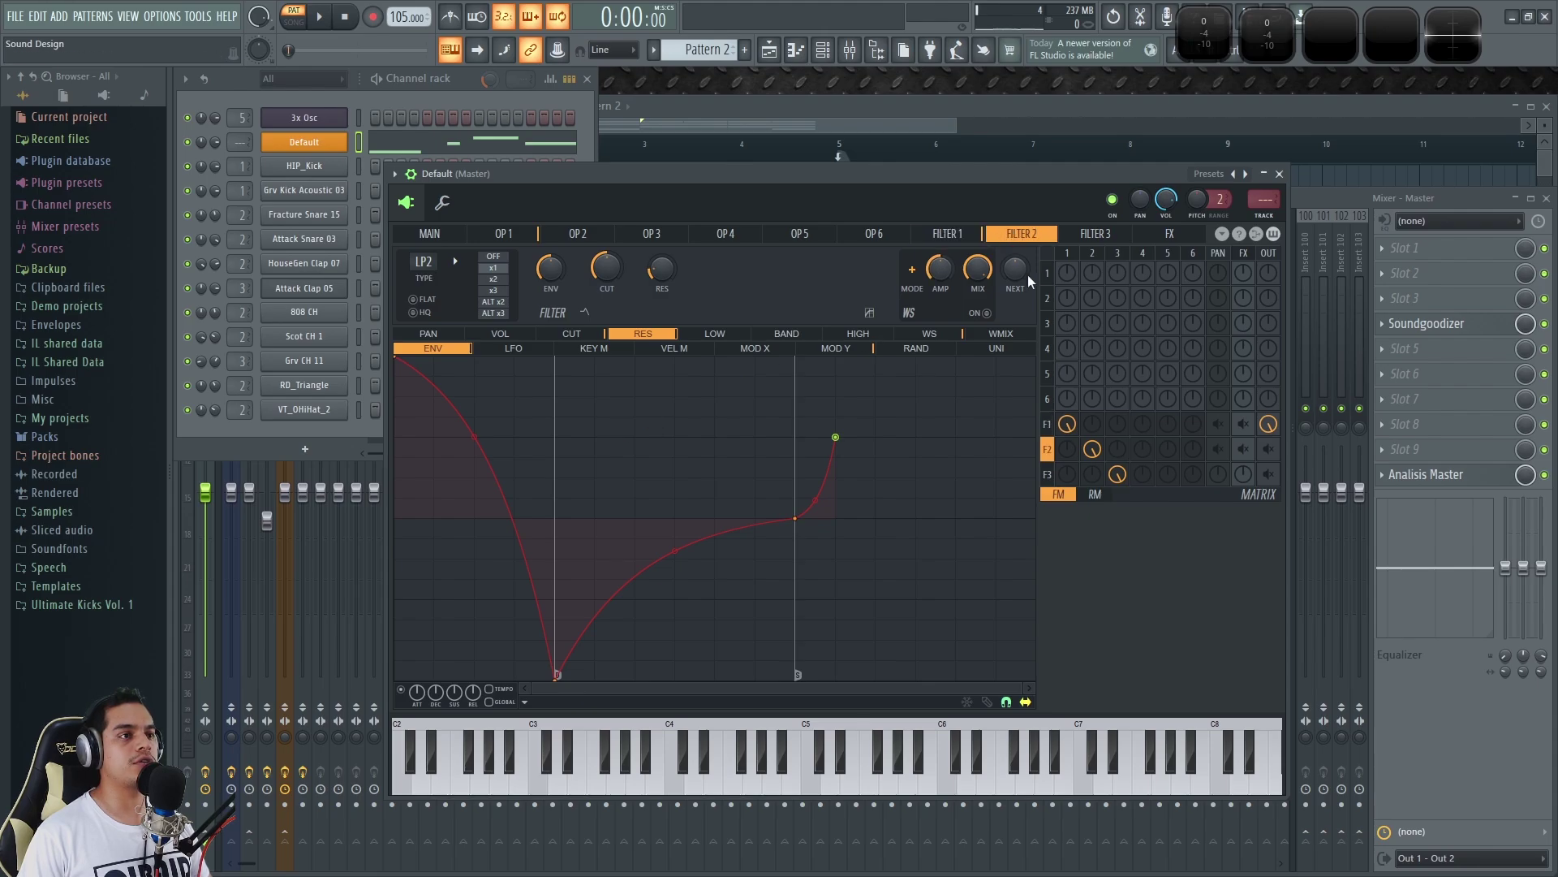
pyautogui.click(963, 239)
pyautogui.click(1024, 238)
pyautogui.click(968, 239)
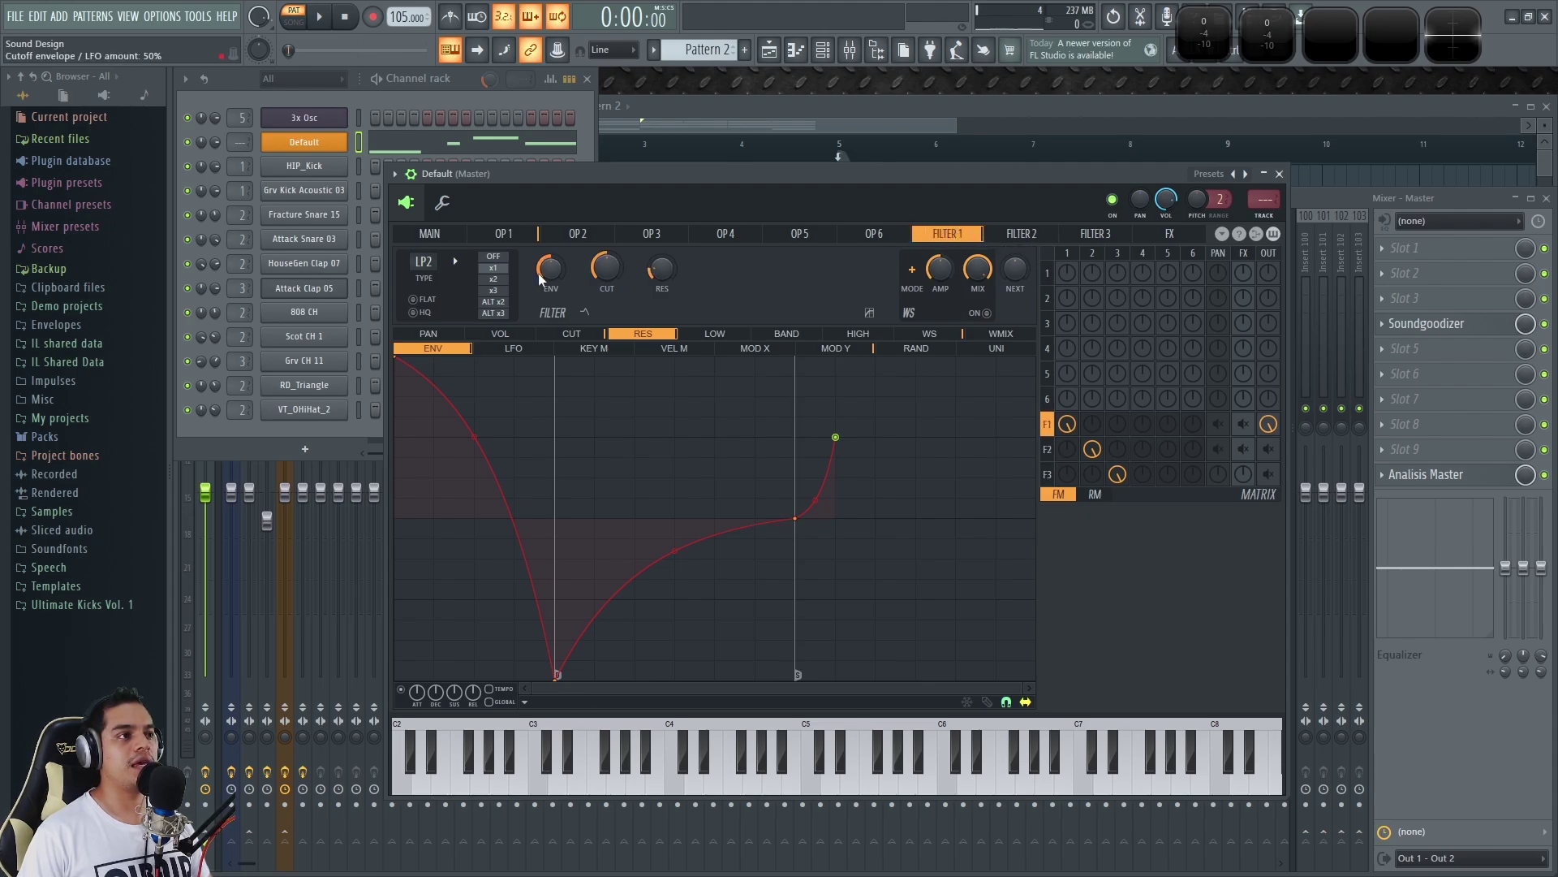
pyautogui.click(1024, 240)
pyautogui.click(969, 237)
pyautogui.click(1032, 241)
pyautogui.click(974, 238)
pyautogui.click(993, 236)
pyautogui.click(503, 235)
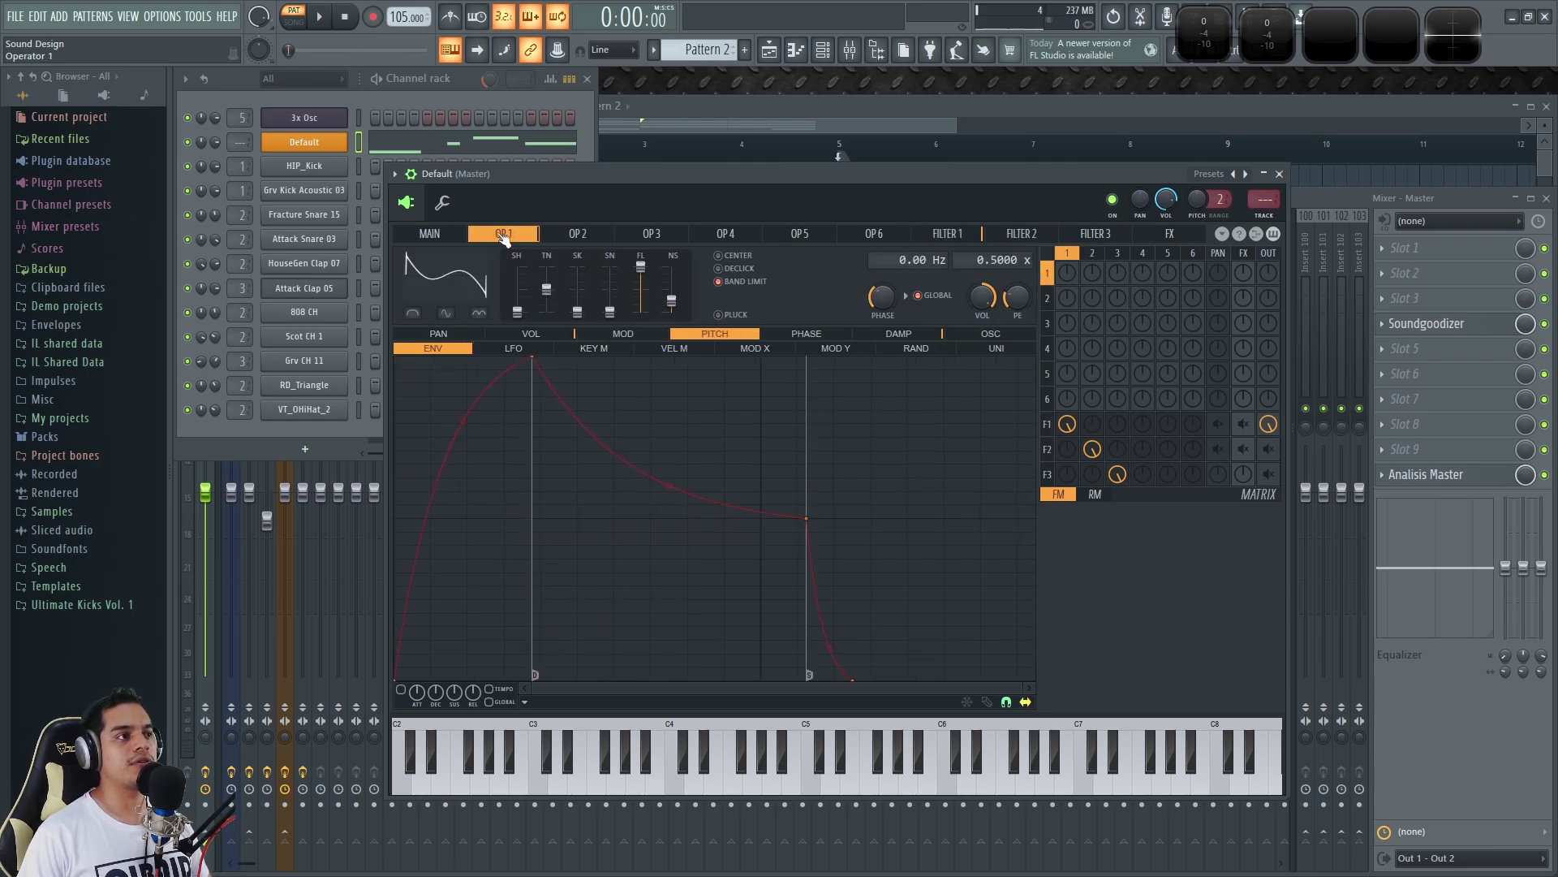
pyautogui.click(578, 234)
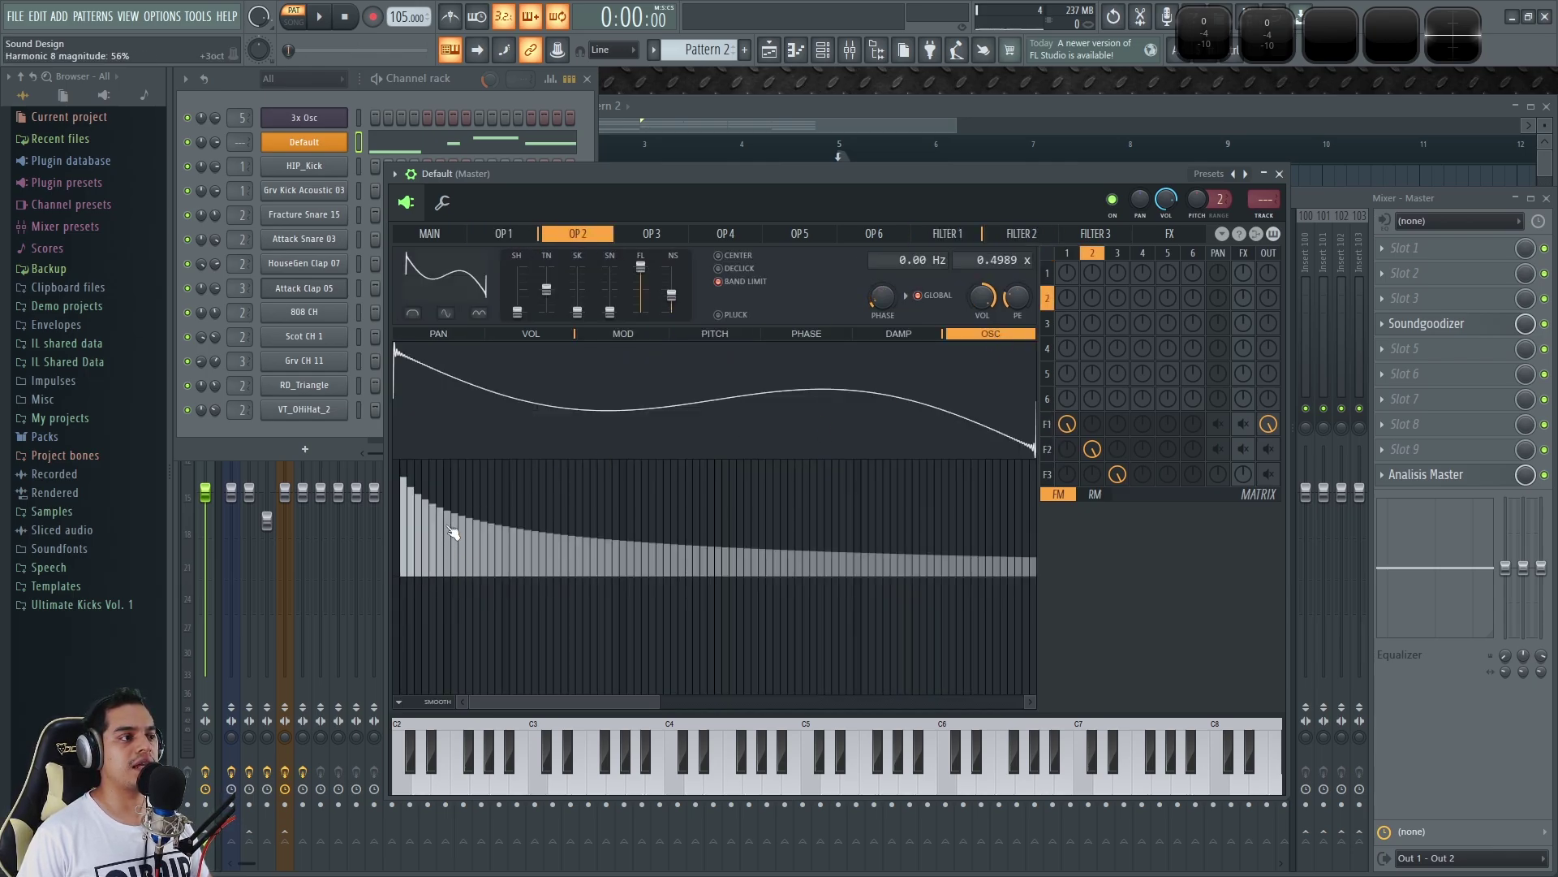
# Lower several of operator 2's low harmonics to vary its waveform, and compare it with operator 1.
pyautogui.moveTo(446, 528); pyautogui.dragTo(545, 572)
pyautogui.click(520, 235)
pyautogui.click(572, 236)
pyautogui.click(511, 235)
pyautogui.click(577, 235)
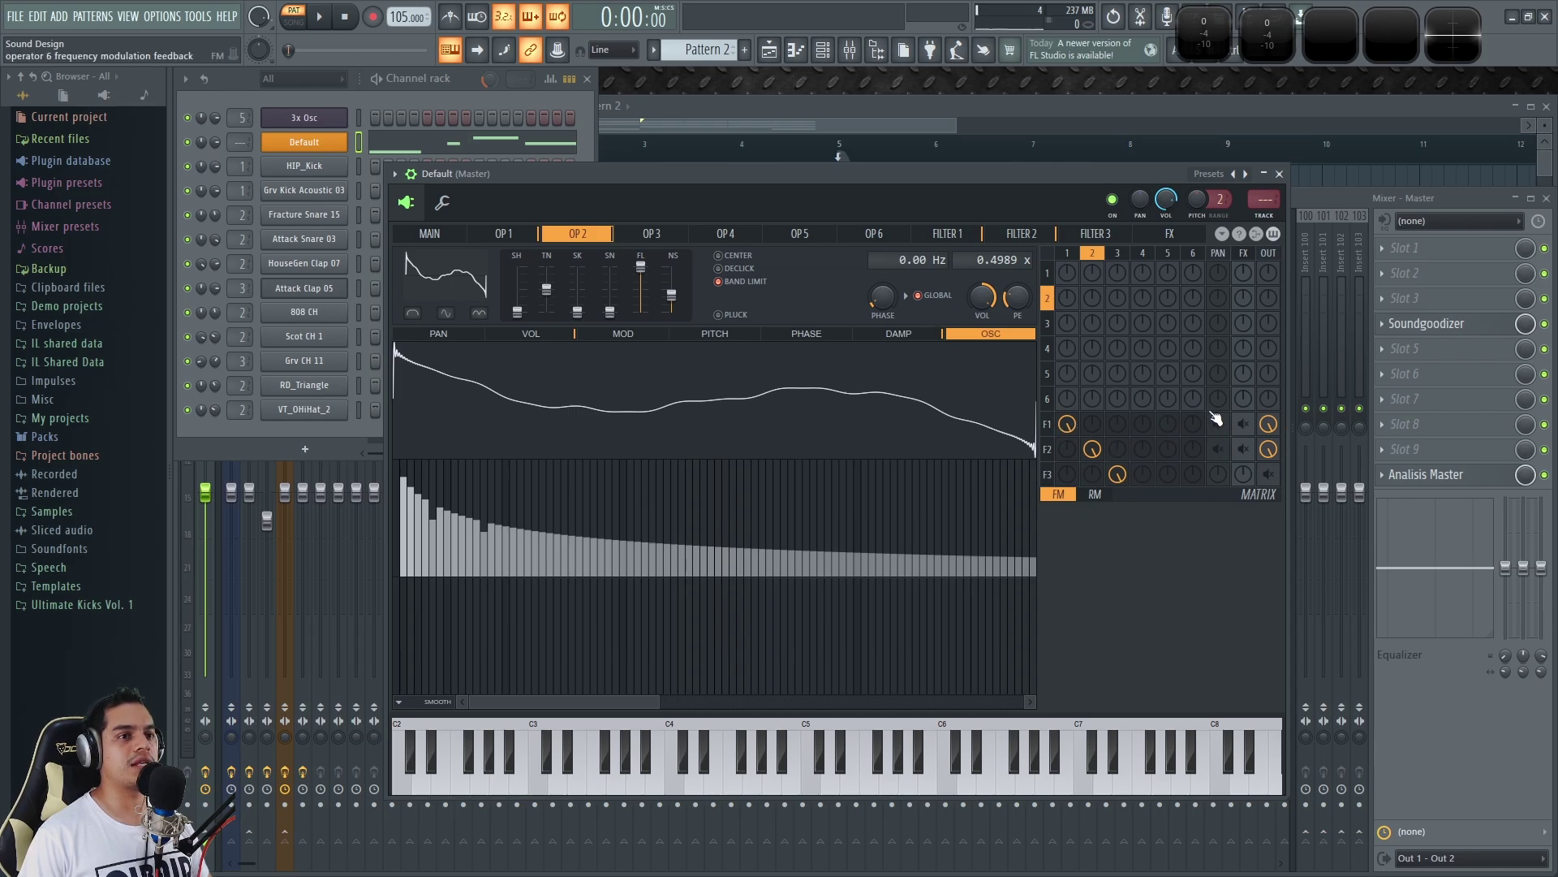
# Set pan amounts for filters 1 and 2 in the matrix and play notes to audition the stereo sound.
pyautogui.moveTo(1219, 426); pyautogui.dragTo(1220, 424)
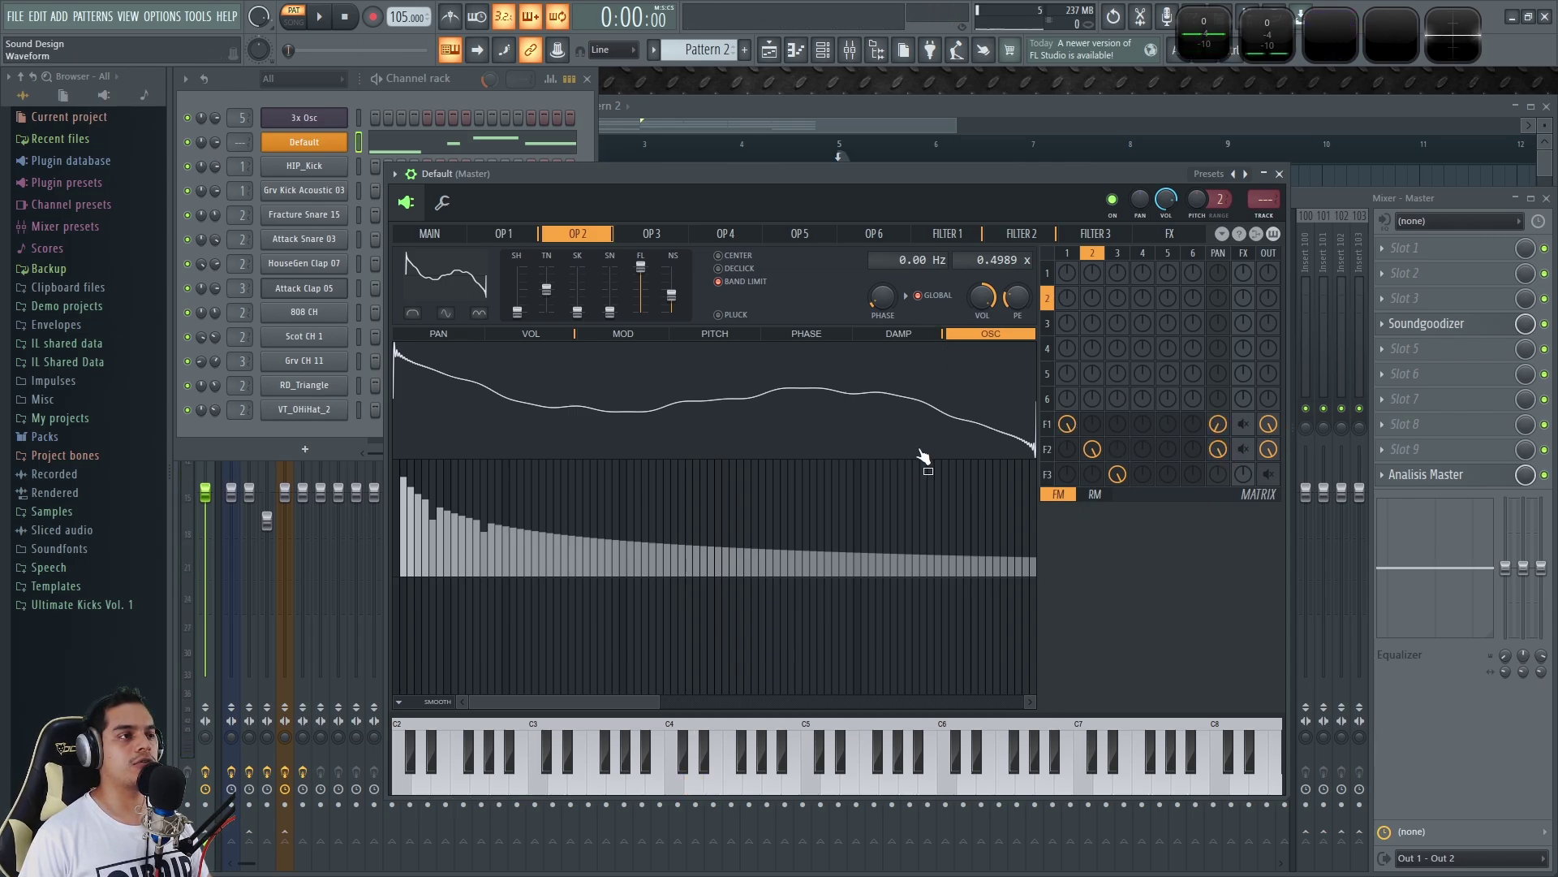
pyautogui.press('r')
pyautogui.press('e')
pyautogui.press('w')
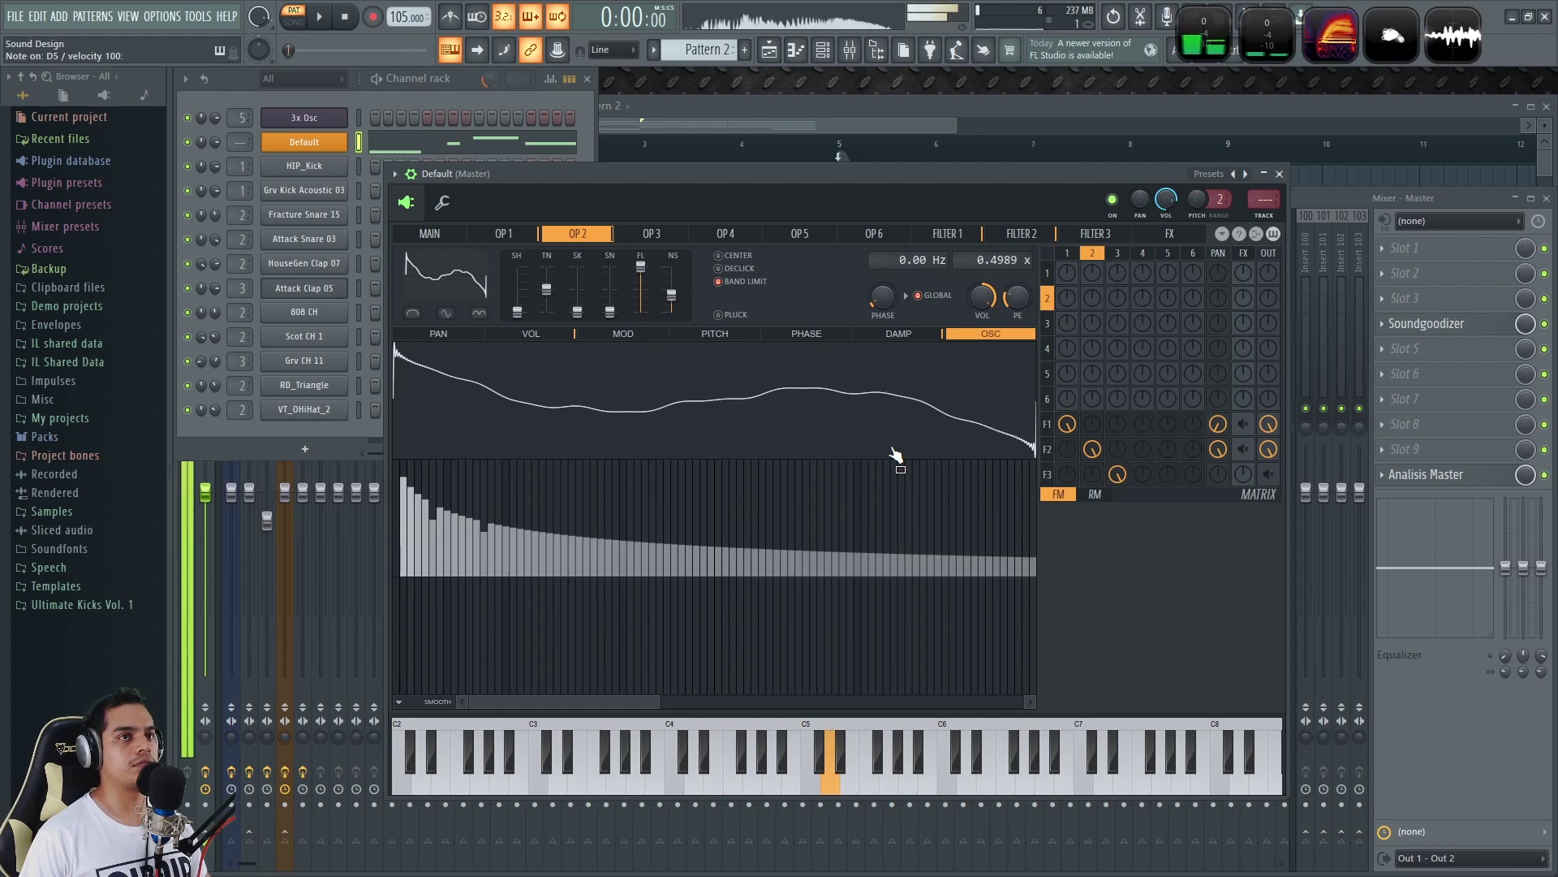
pyautogui.press('c')
pyautogui.press('n')
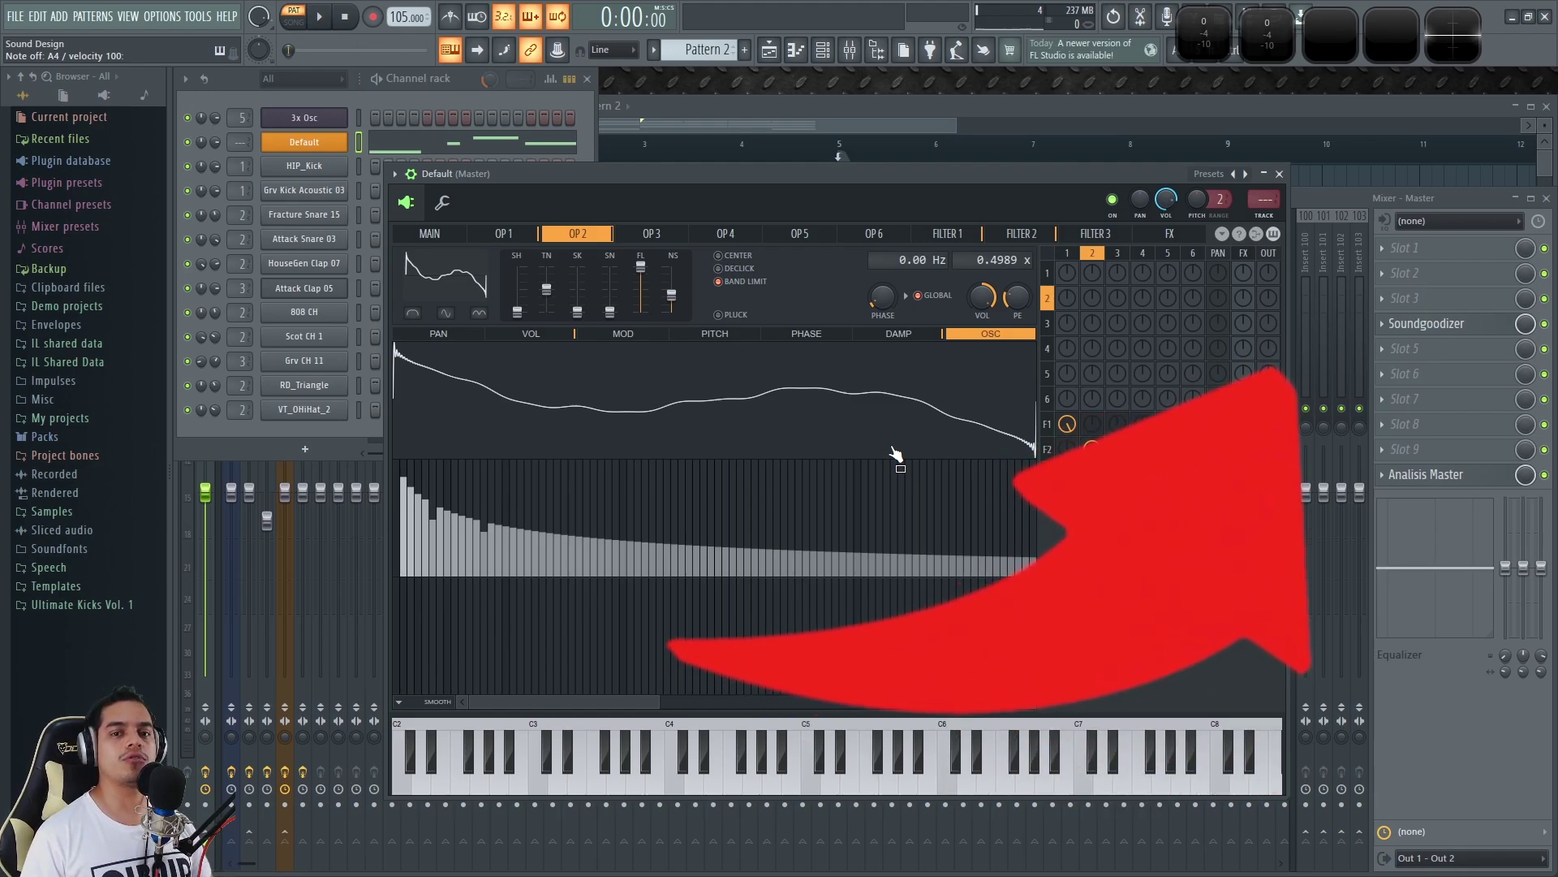
# Show filter 3's cutoff envelope and route filter 3 to the output in the matrix.
pyautogui.moveTo(996, 170); pyautogui.dragTo(979, 166)
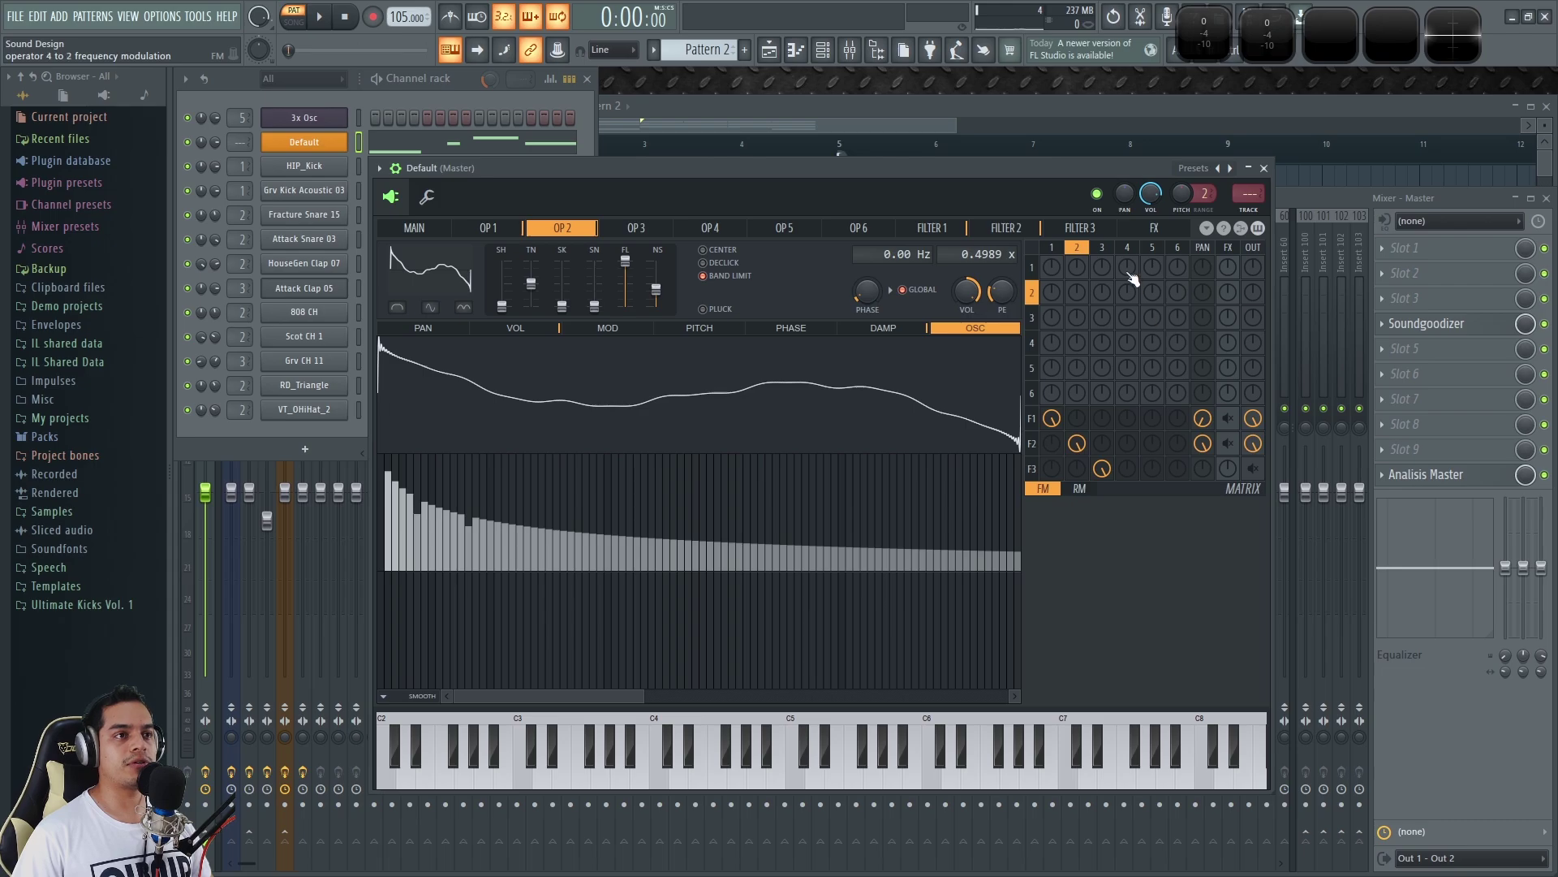
pyautogui.click(1051, 231)
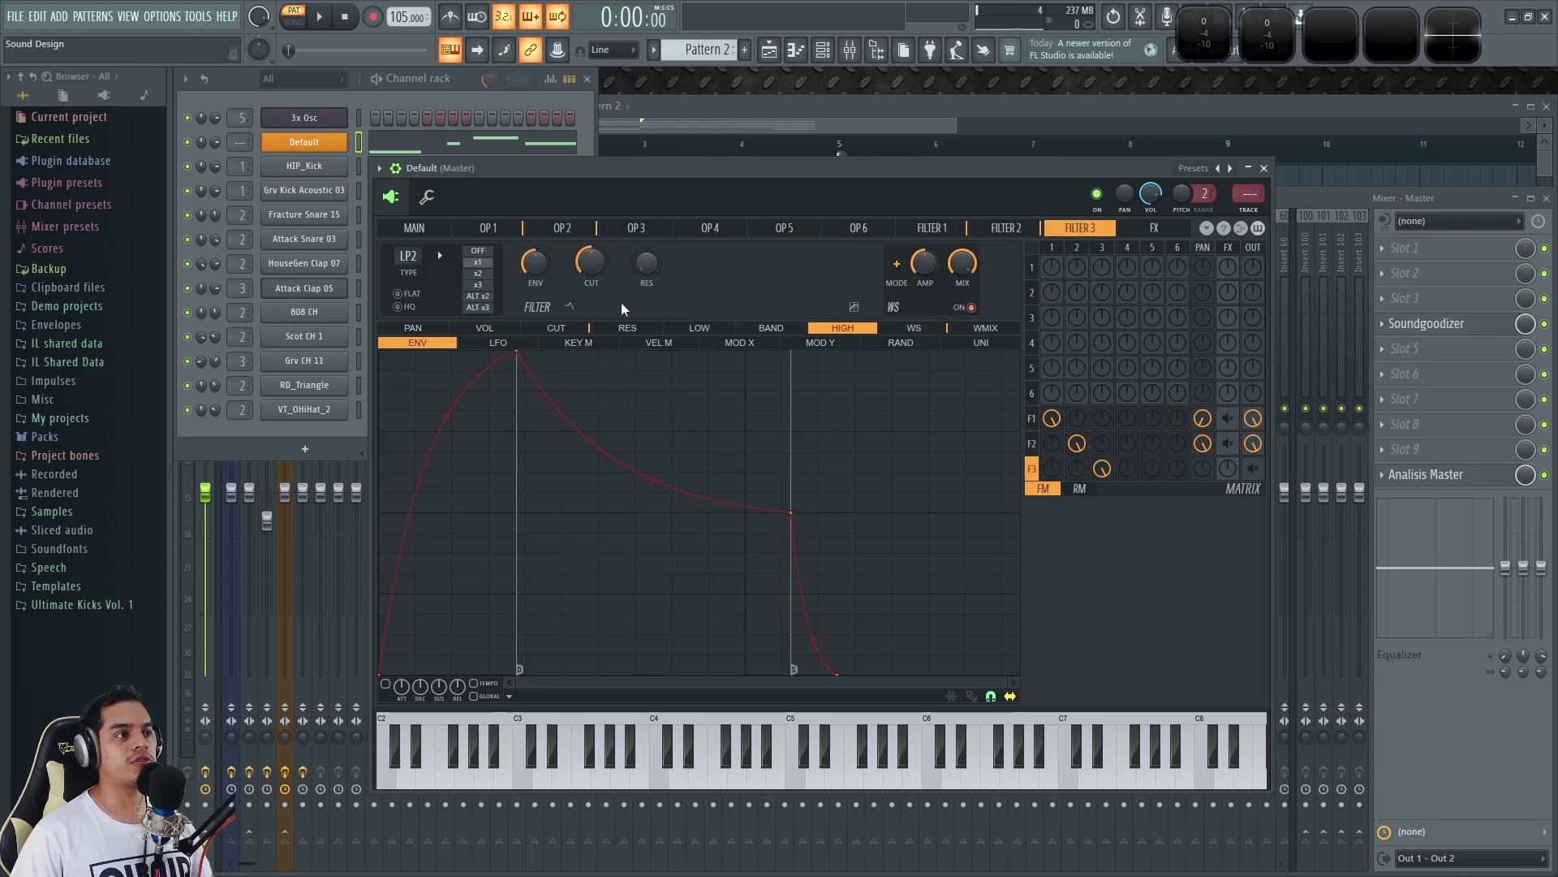
pyautogui.click(557, 328)
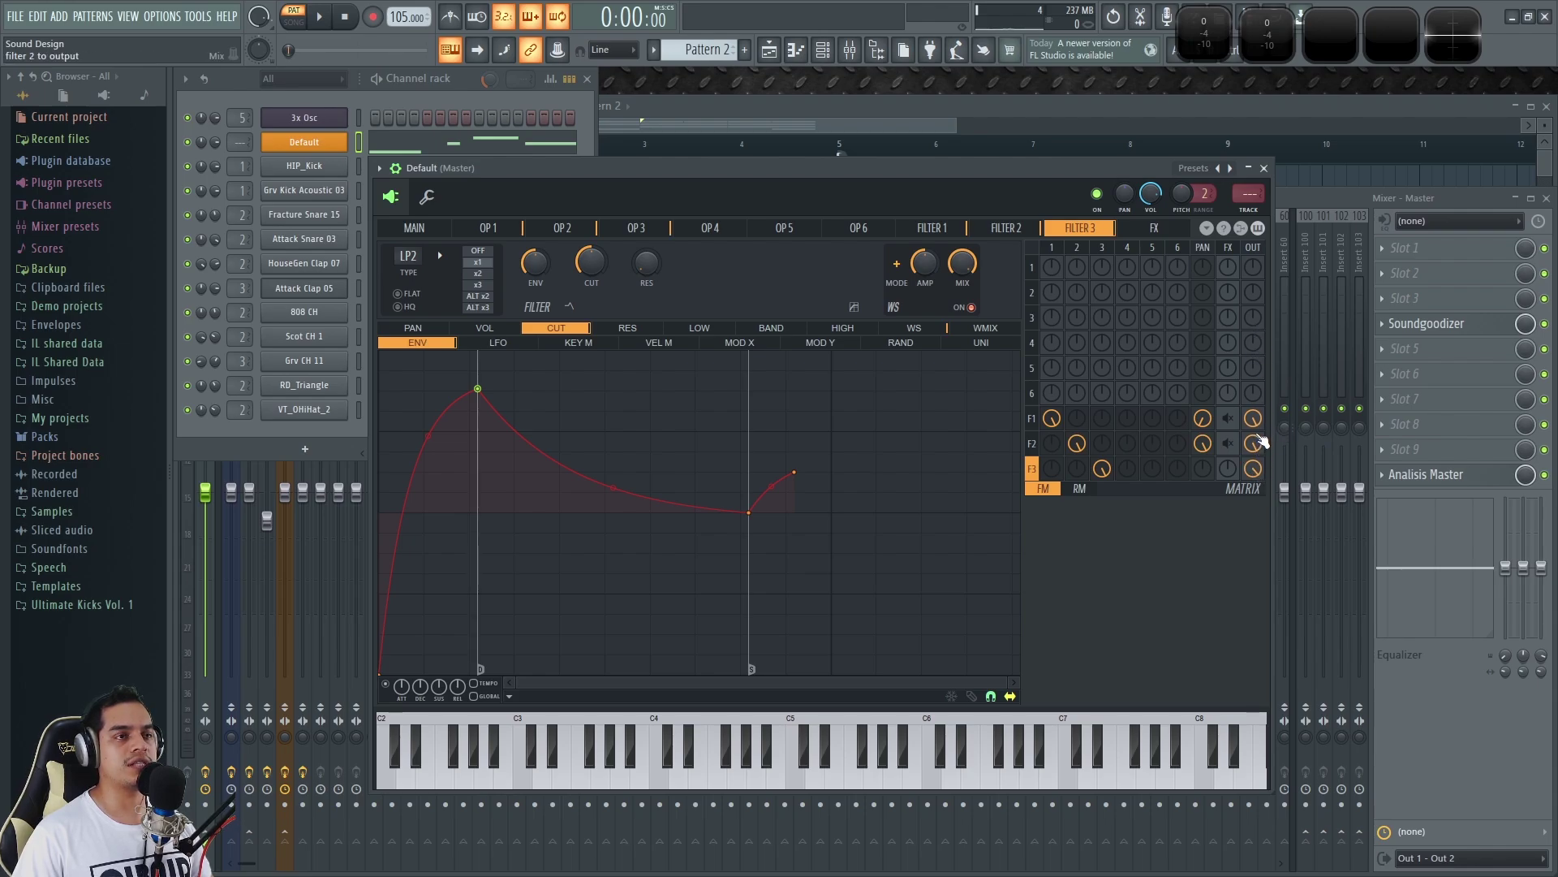
# Enlarge the Wave Candy spectrum beside the synth, then merge and reset the master's stereo separation while playing notes.
pyautogui.doubleClick(1331, 41)
pyautogui.moveTo(1217, 678); pyautogui.dragTo(1420, 556)
pyautogui.moveTo(1054, 167); pyautogui.dragTo(968, 176)
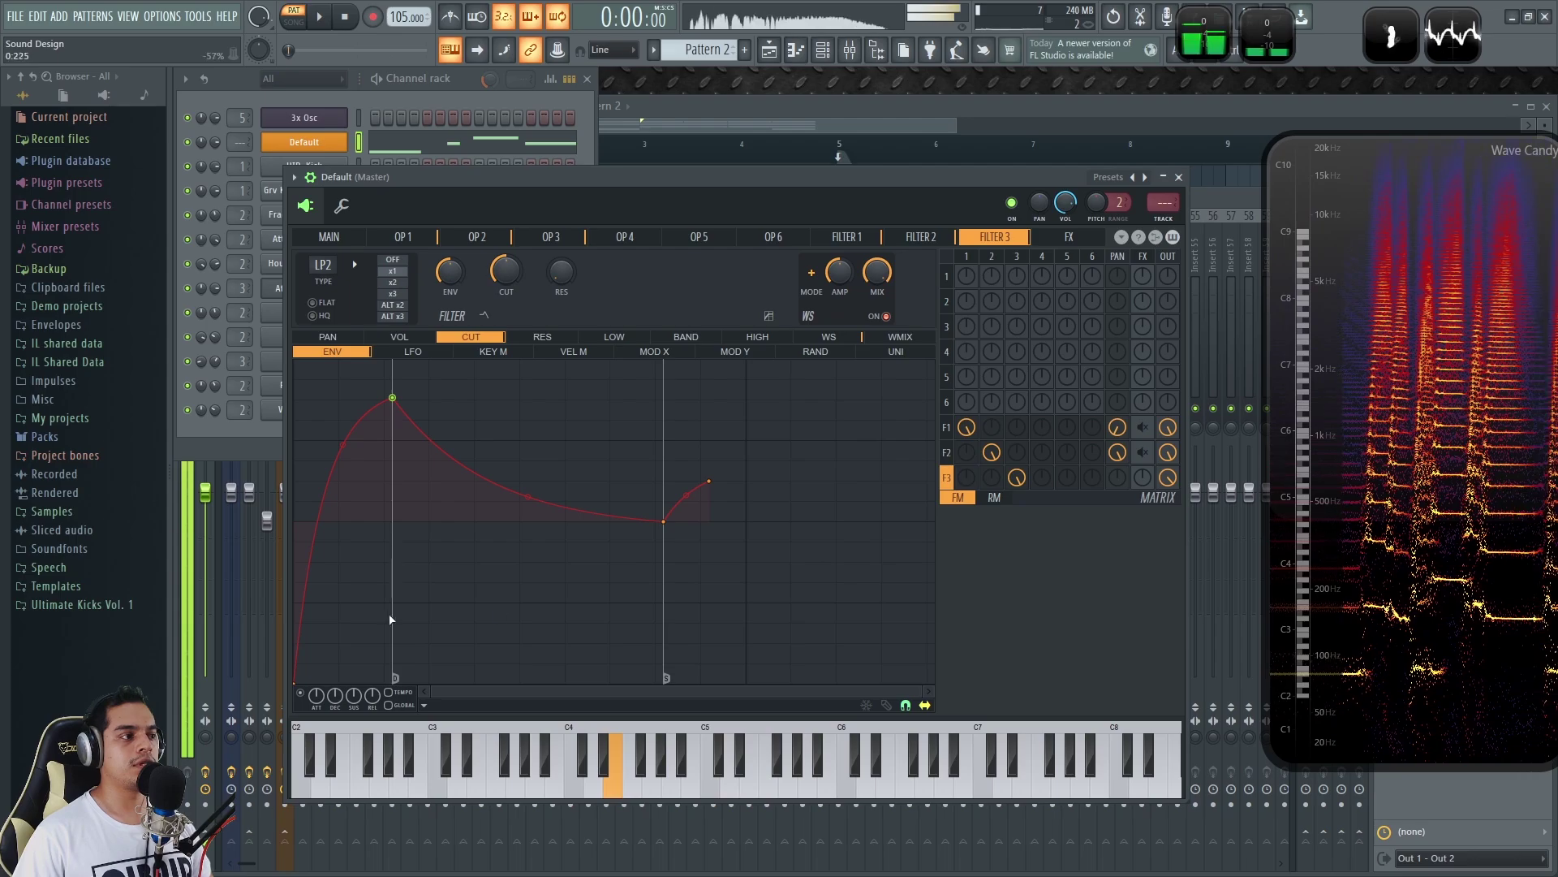
pyautogui.click(207, 737)
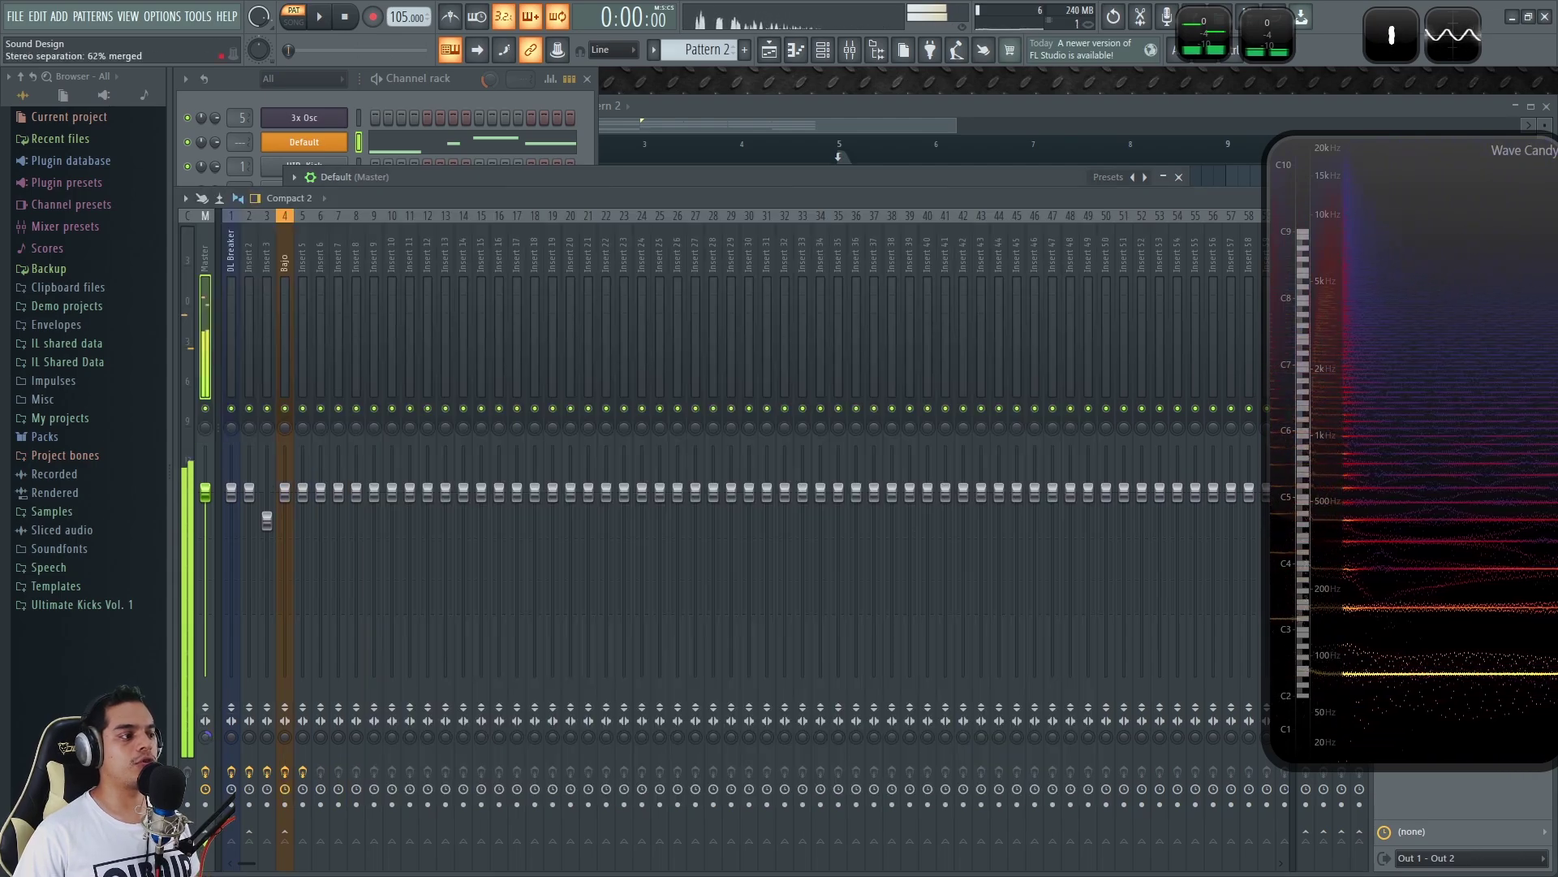
pyautogui.keyDown('alt'); pyautogui.click(207, 737); pyautogui.keyUp('alt')
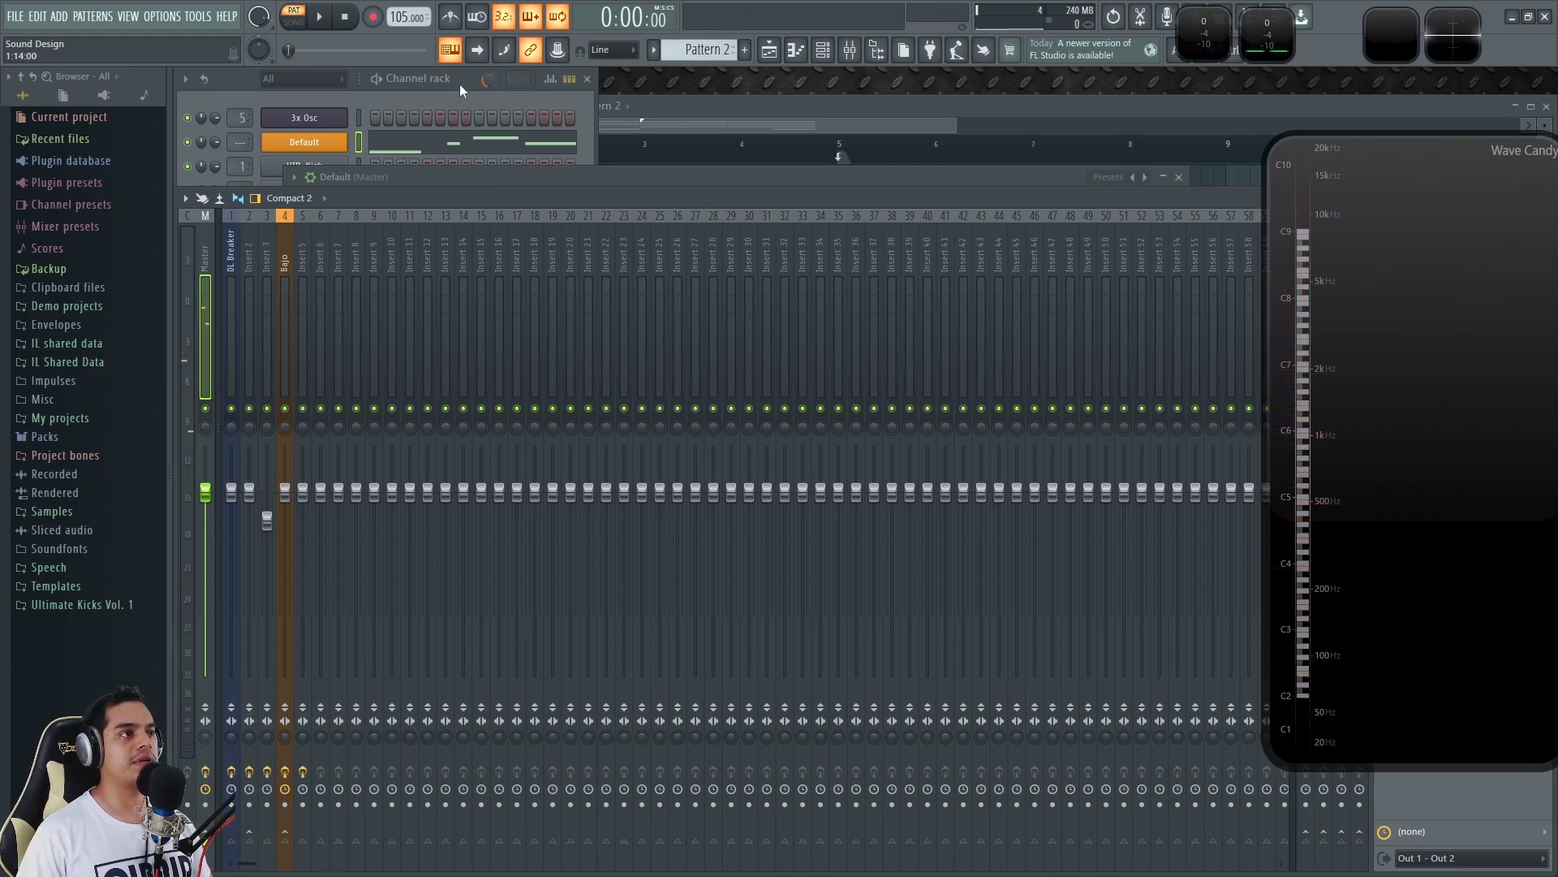
# Send filters 1 and 2 to the effects in the Sytrus matrix, and audition notes with the FX settings displayed.
pyautogui.click(304, 142)
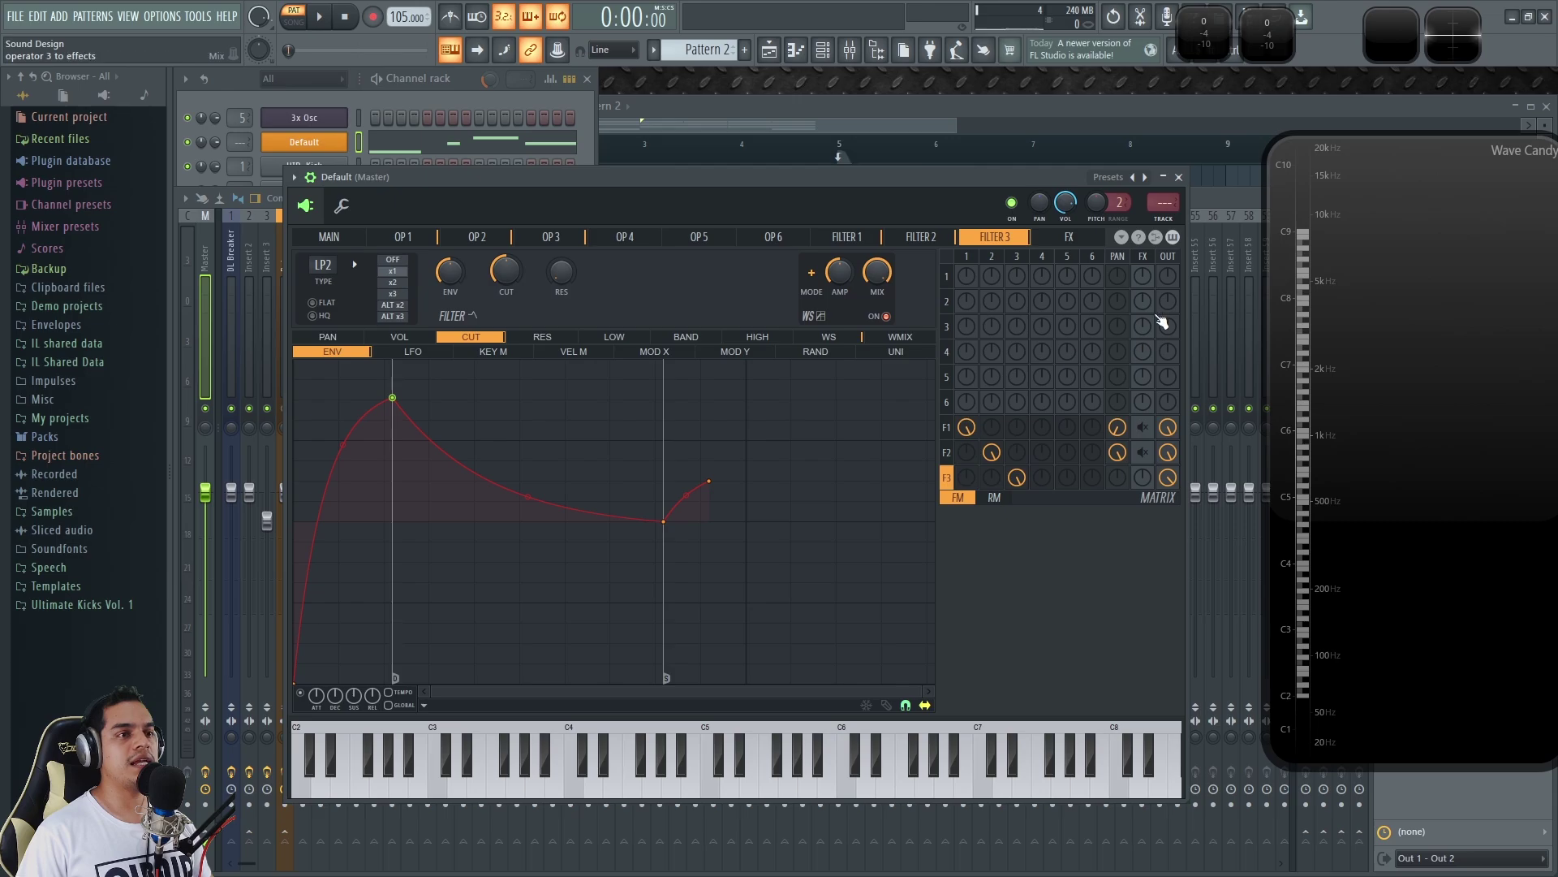
pyautogui.moveTo(962, 181); pyautogui.dragTo(940, 175)
pyautogui.rightClick(1121, 422)
pyautogui.rightClick(1122, 449)
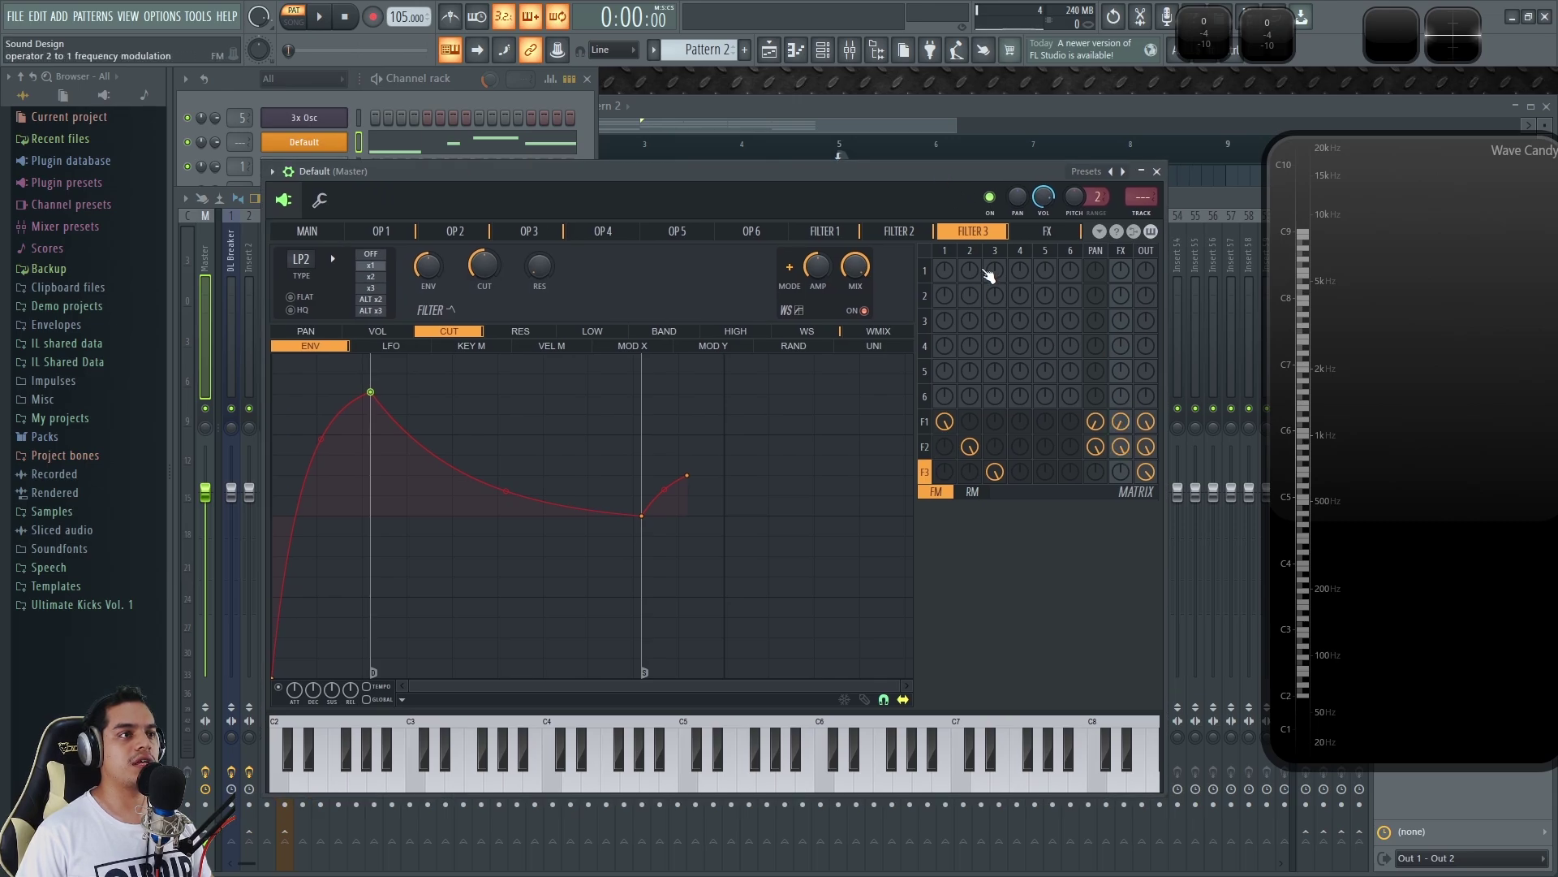
pyautogui.click(1047, 232)
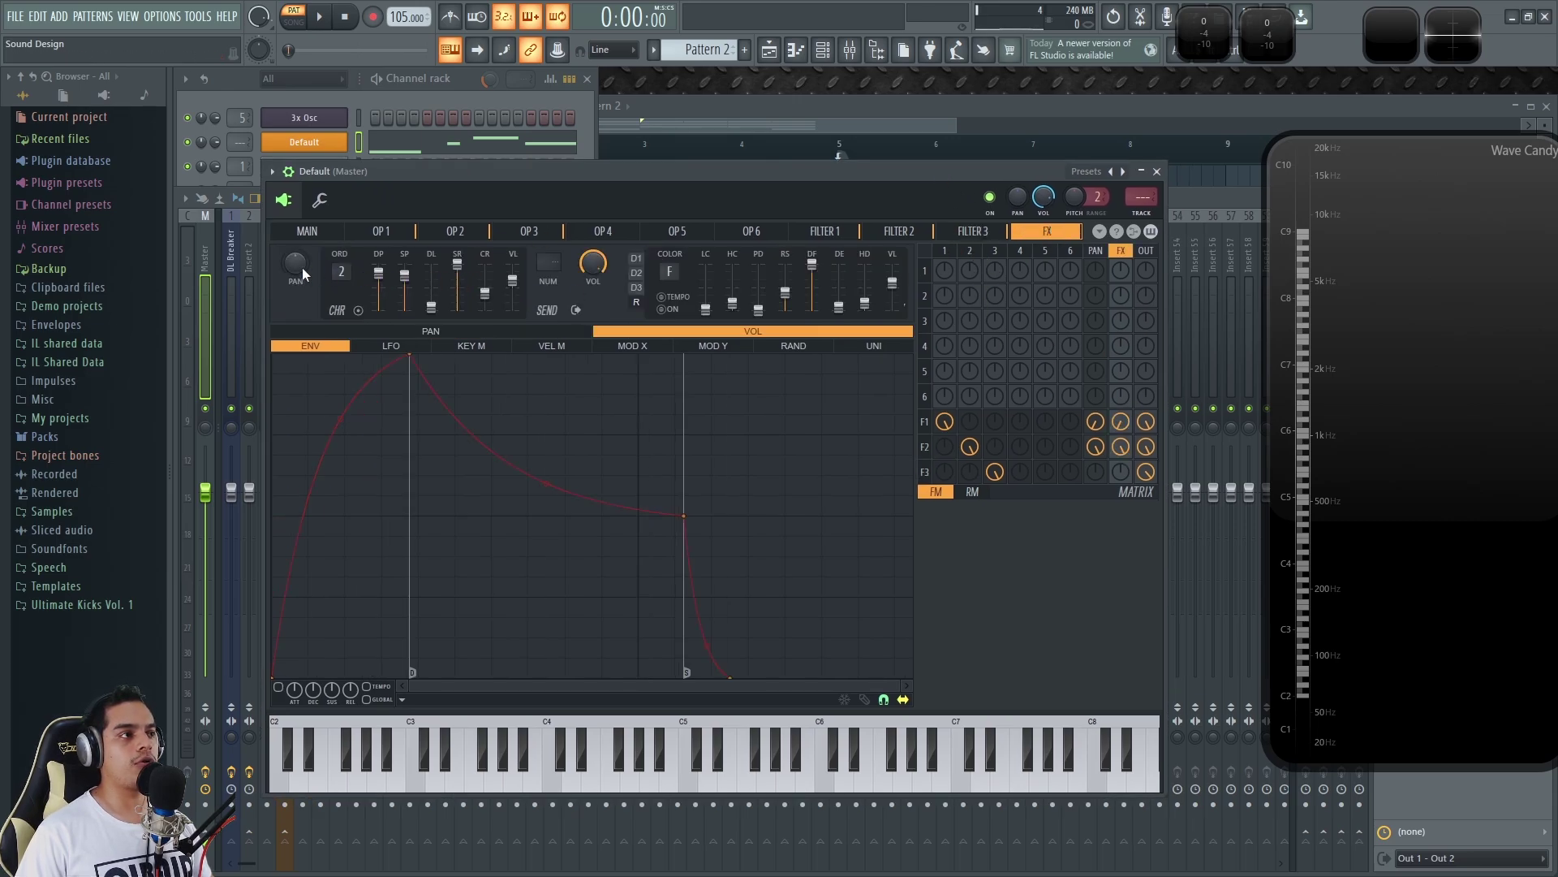
pyautogui.press('c')
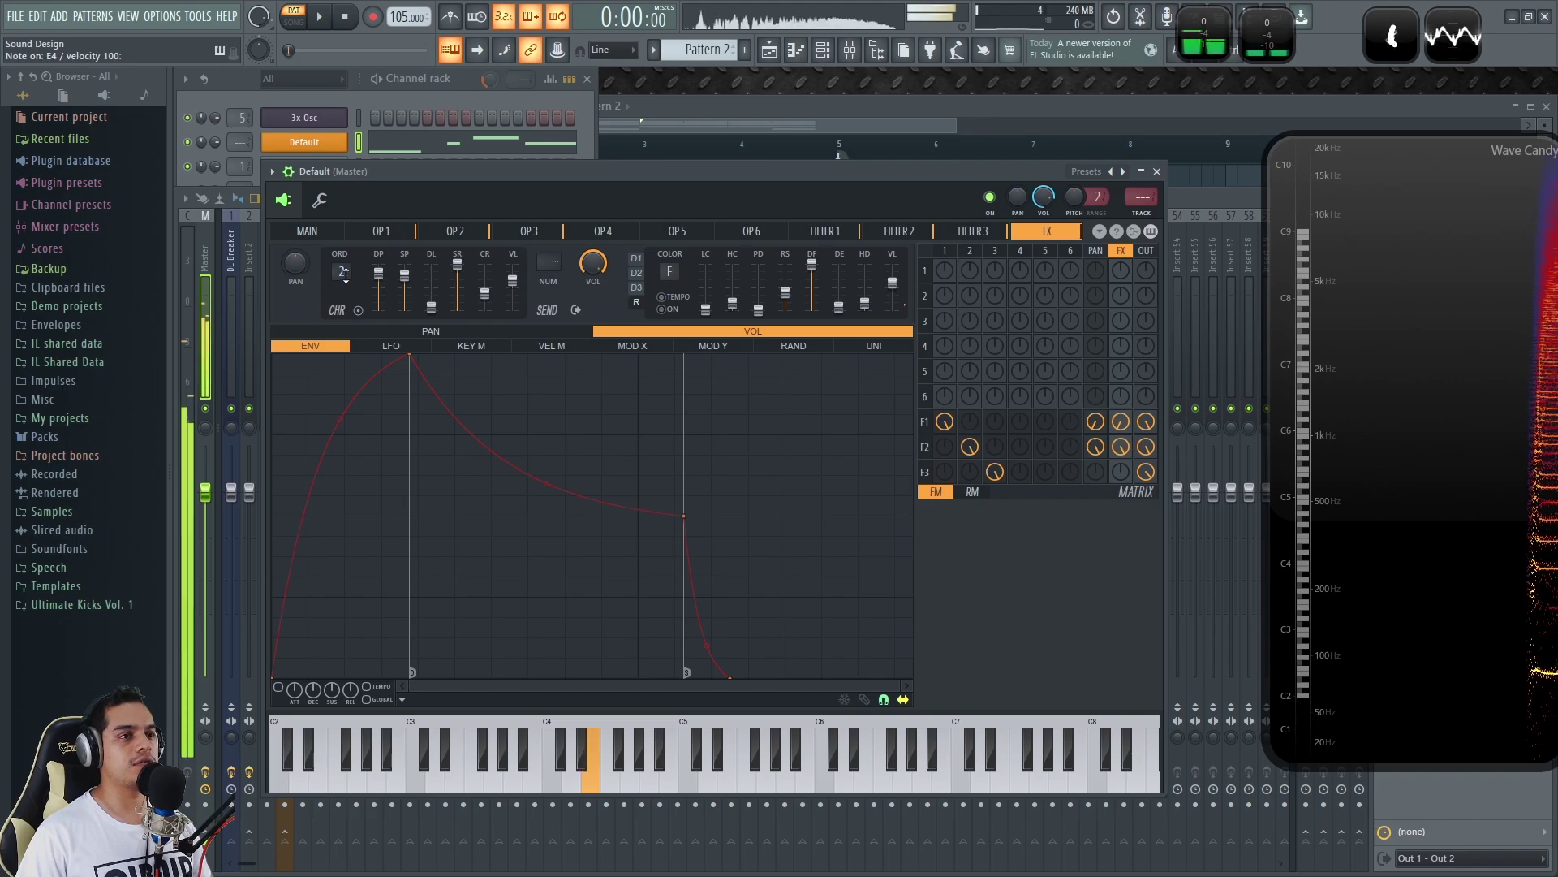
pyautogui.press('t')
pyautogui.press('e')
pyautogui.press('w')
pyautogui.press('c')
# Turn off the effects sends of filters 1 and 2 and filter 3's output, and play notes to compare.
pyautogui.rightClick(1123, 423)
pyautogui.rightClick(1125, 443)
pyautogui.press('c')
pyautogui.press('c')
pyautogui.press('c')
pyautogui.rightClick(1136, 463)
pyautogui.press('e')
pyautogui.press('e')
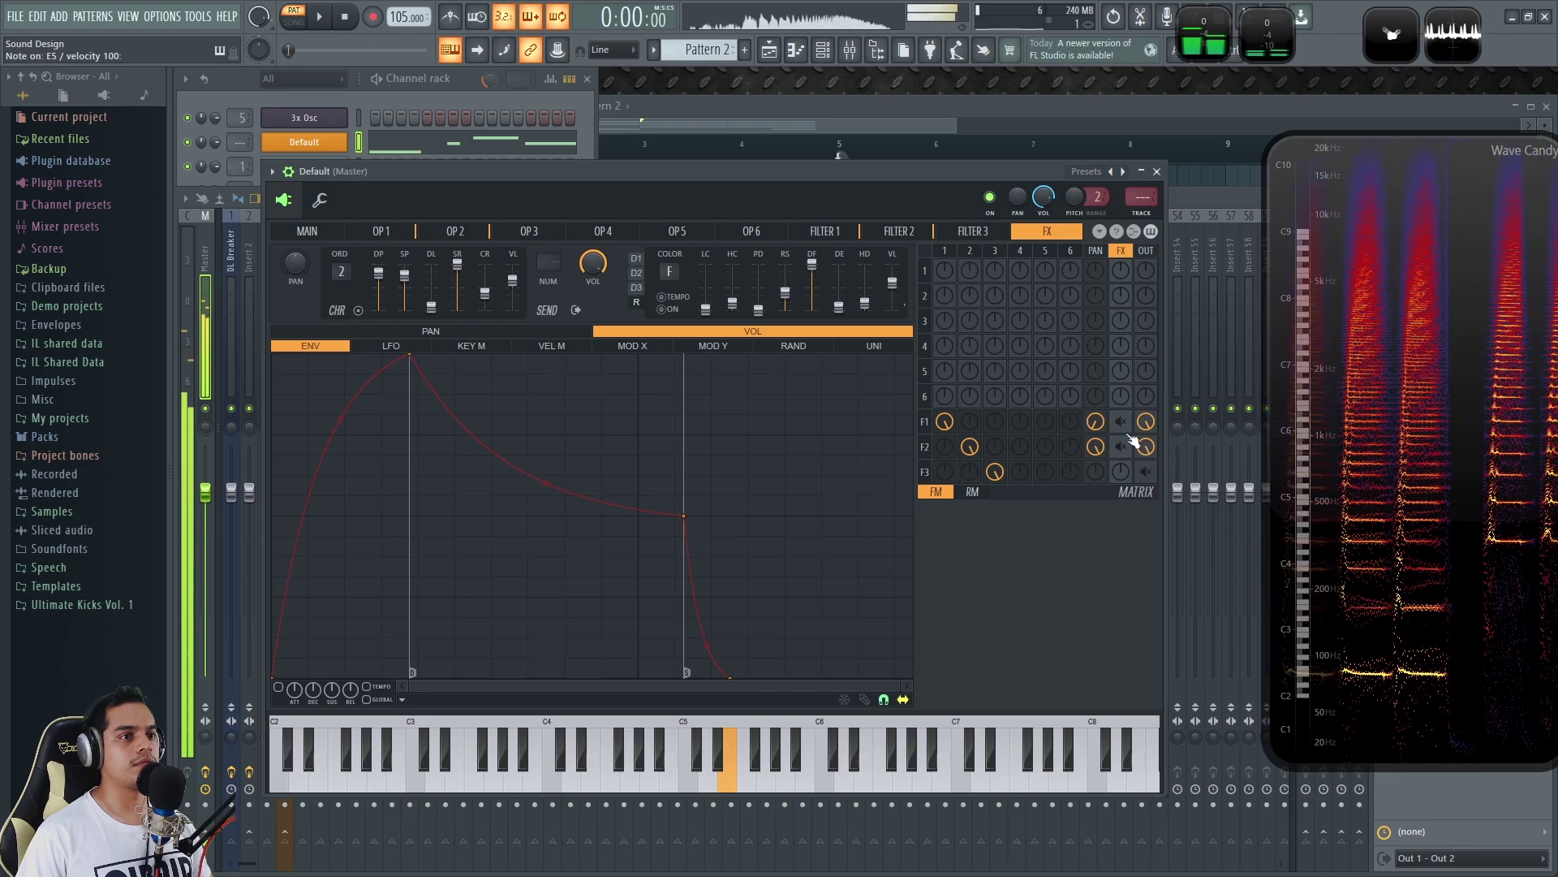
# Isolate filter 1 by turning off filter 2's output and both pan routings, and audition it with its effects send on.
pyautogui.rightClick(1142, 449)
pyautogui.rightClick(1142, 450)
pyautogui.rightClick(1099, 447)
pyautogui.rightClick(1100, 447)
pyautogui.rightClick(1102, 425)
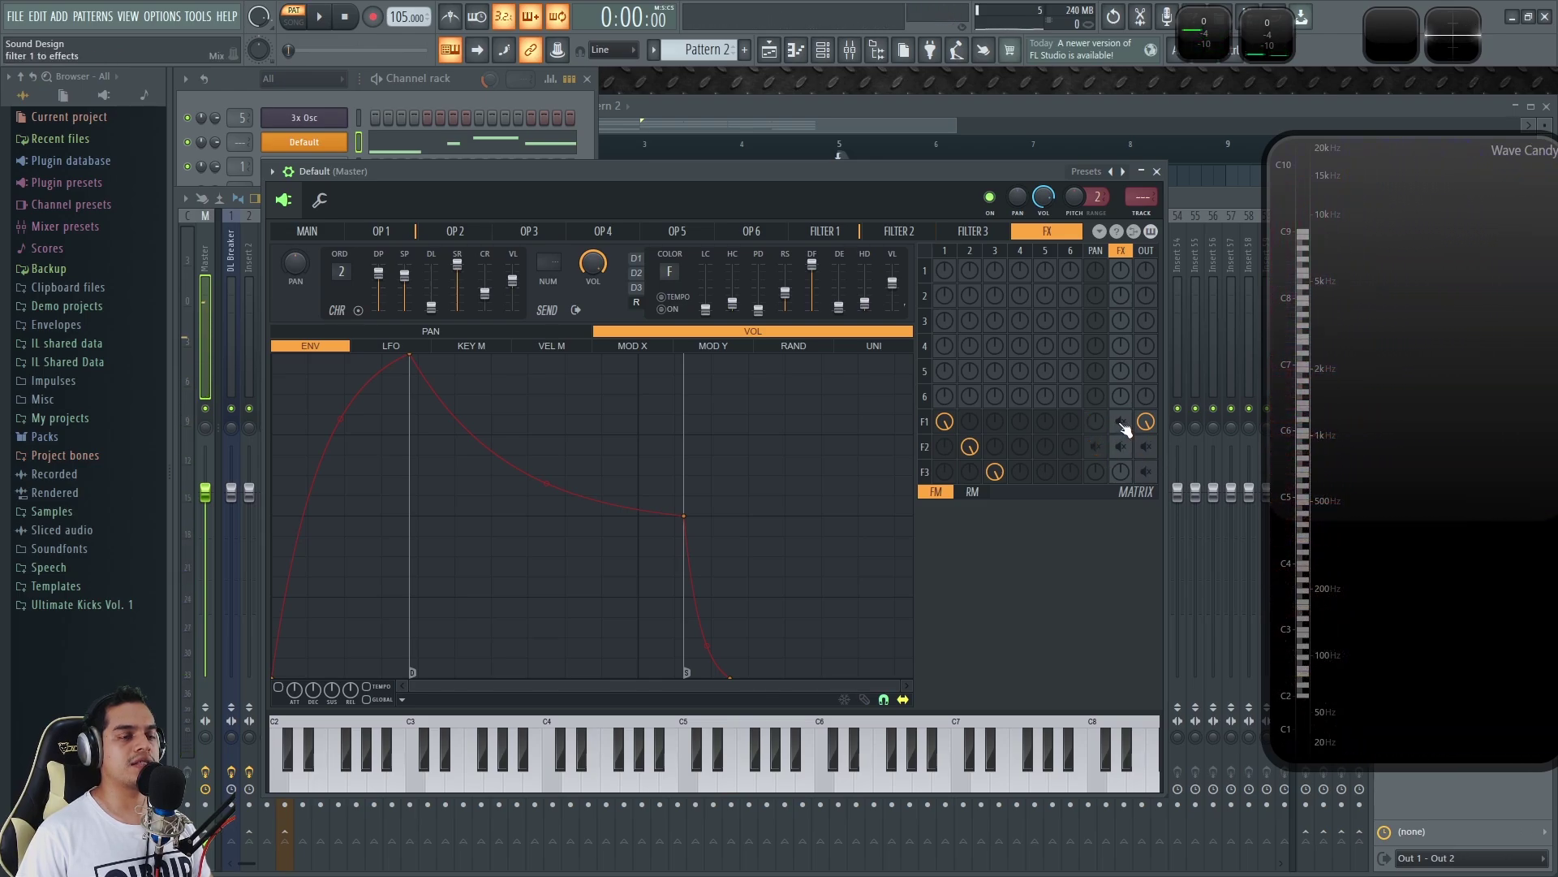
pyautogui.rightClick(1123, 422)
pyautogui.press('e')
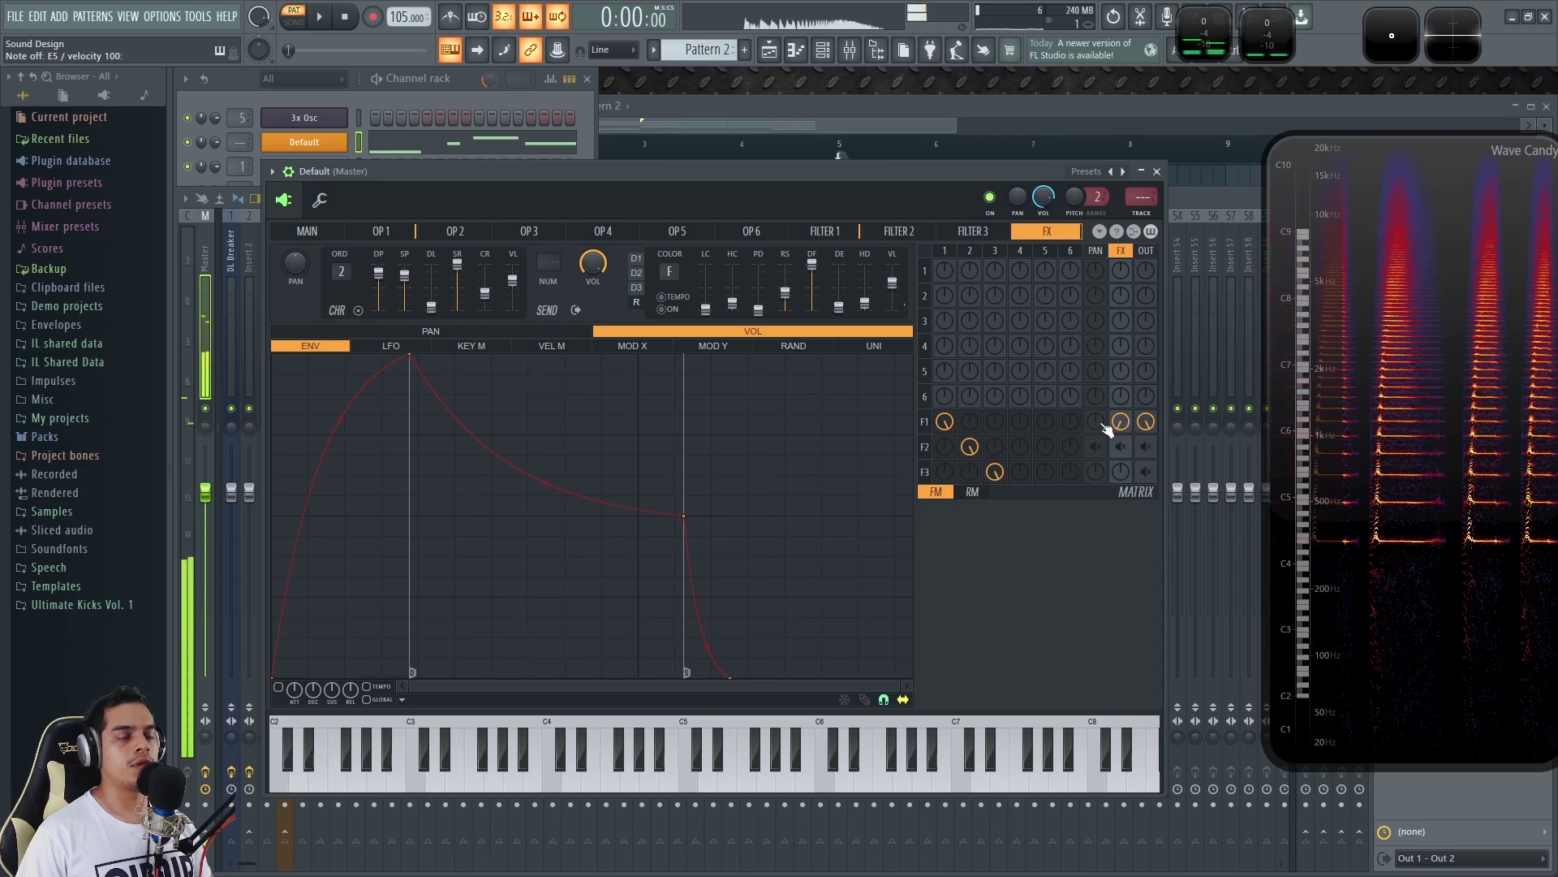
# Restore filter 1's pan, filter 2's pan, effects and output routings, and filter 3's output, and audition the full sound.
pyautogui.rightClick(1095, 448)
pyautogui.rightClick(1120, 447)
pyautogui.rightClick(1145, 447)
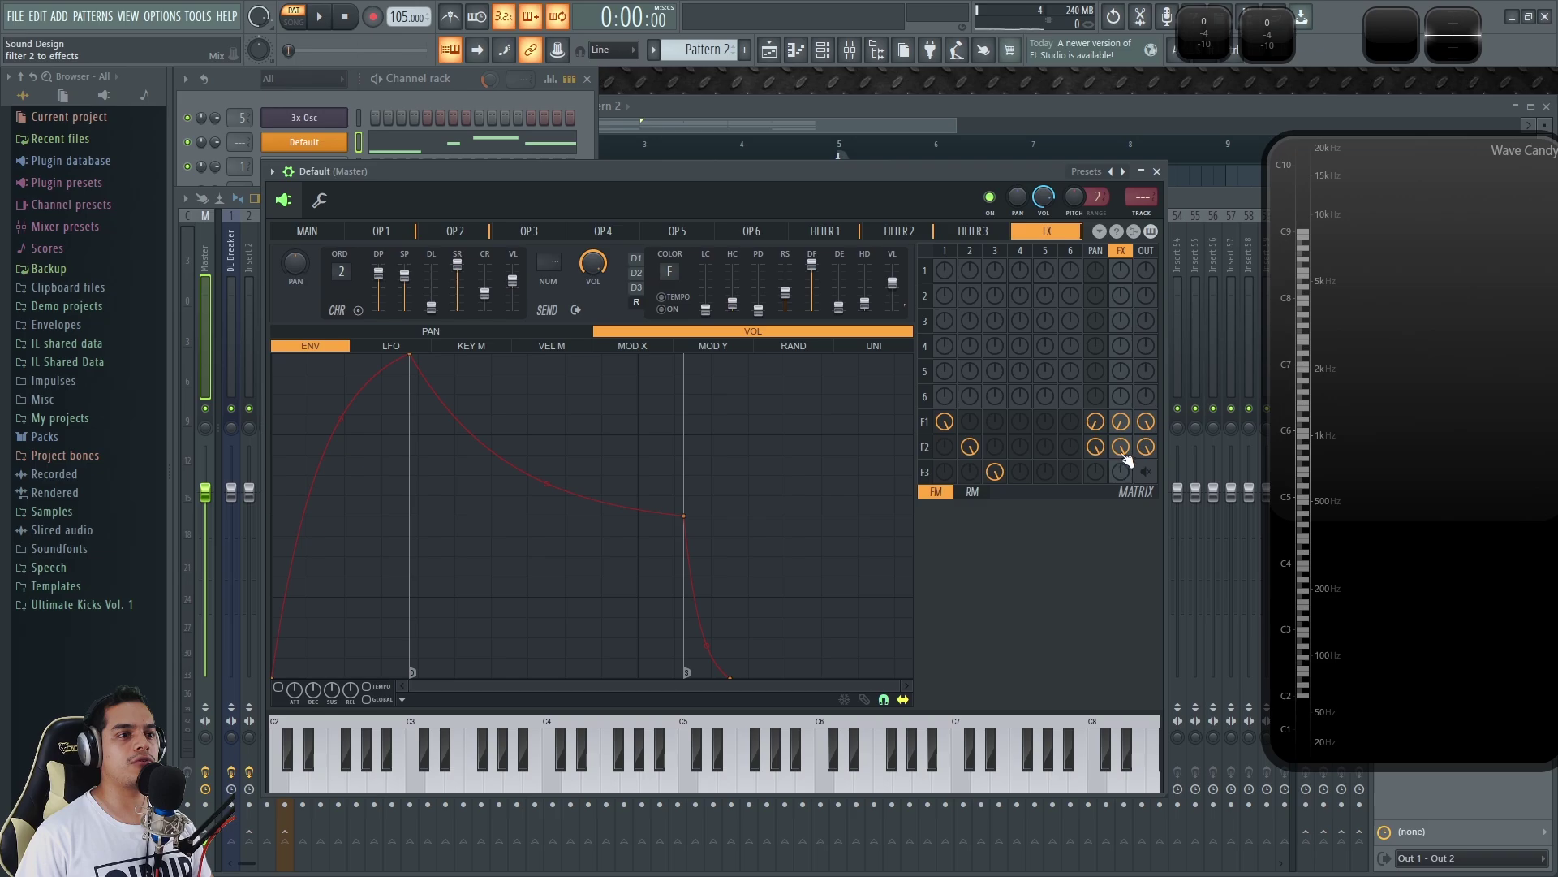
pyautogui.press('e')
pyautogui.press('c')
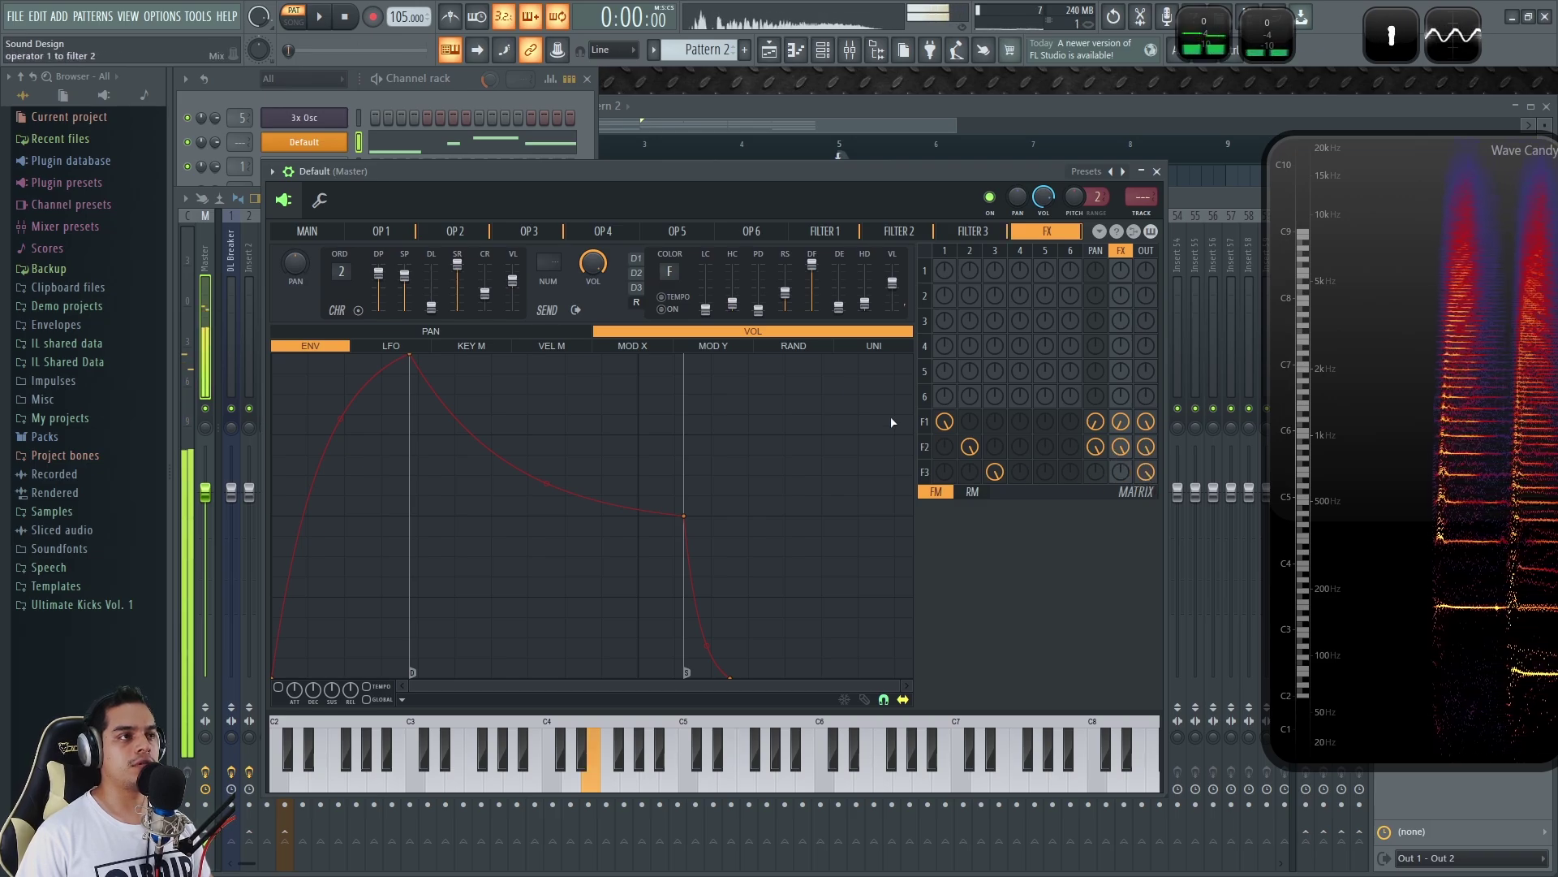
pyautogui.moveTo(608, 170); pyautogui.dragTo(634, 171)
pyautogui.press('c')
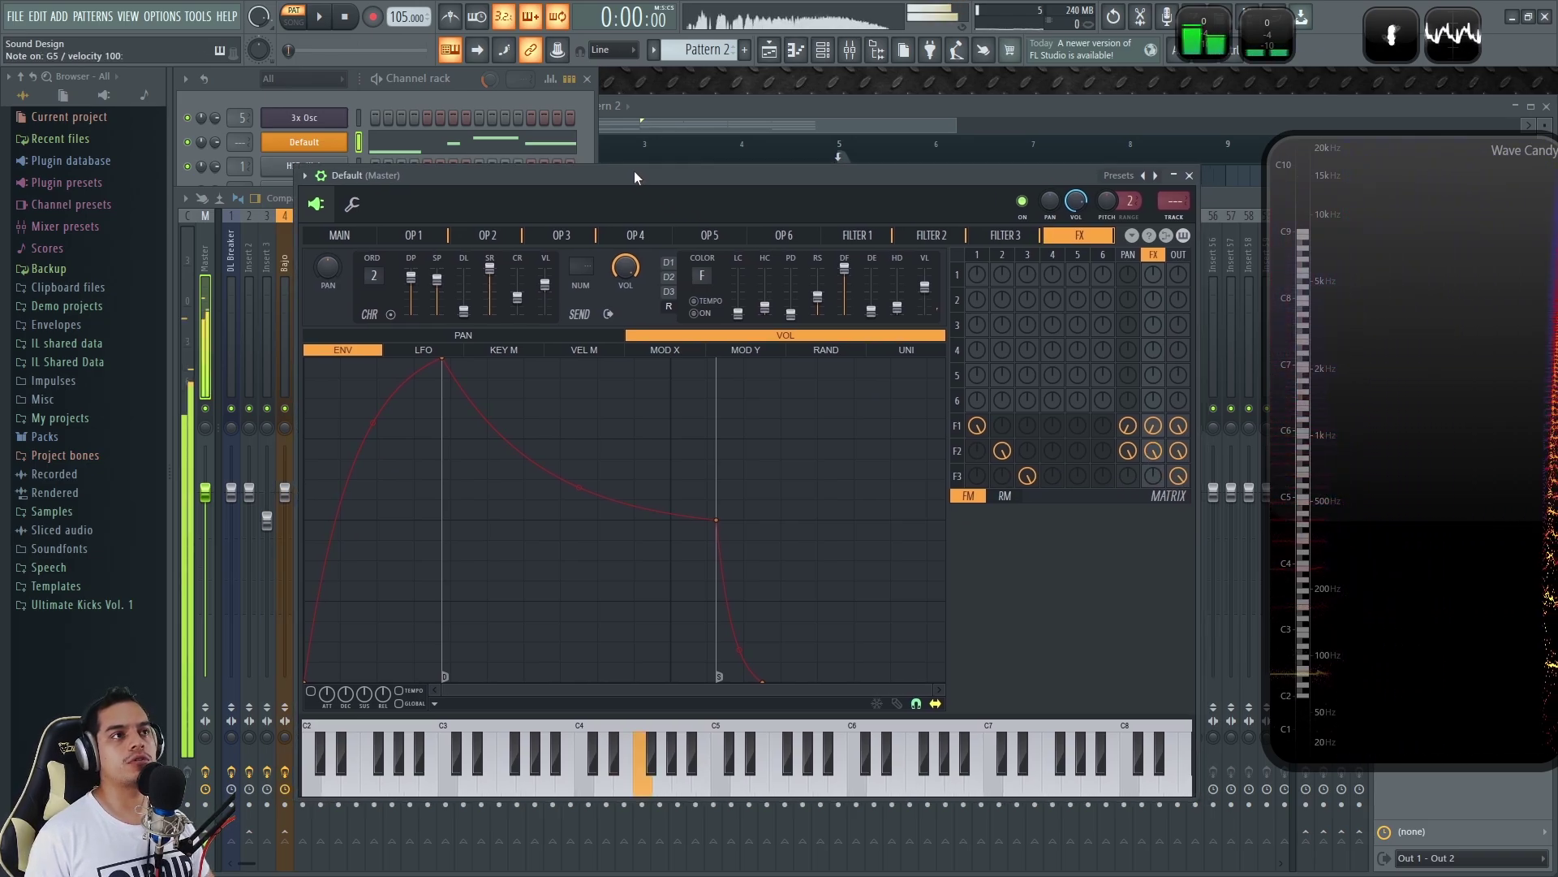
pyautogui.press('e')
pyautogui.press('c')
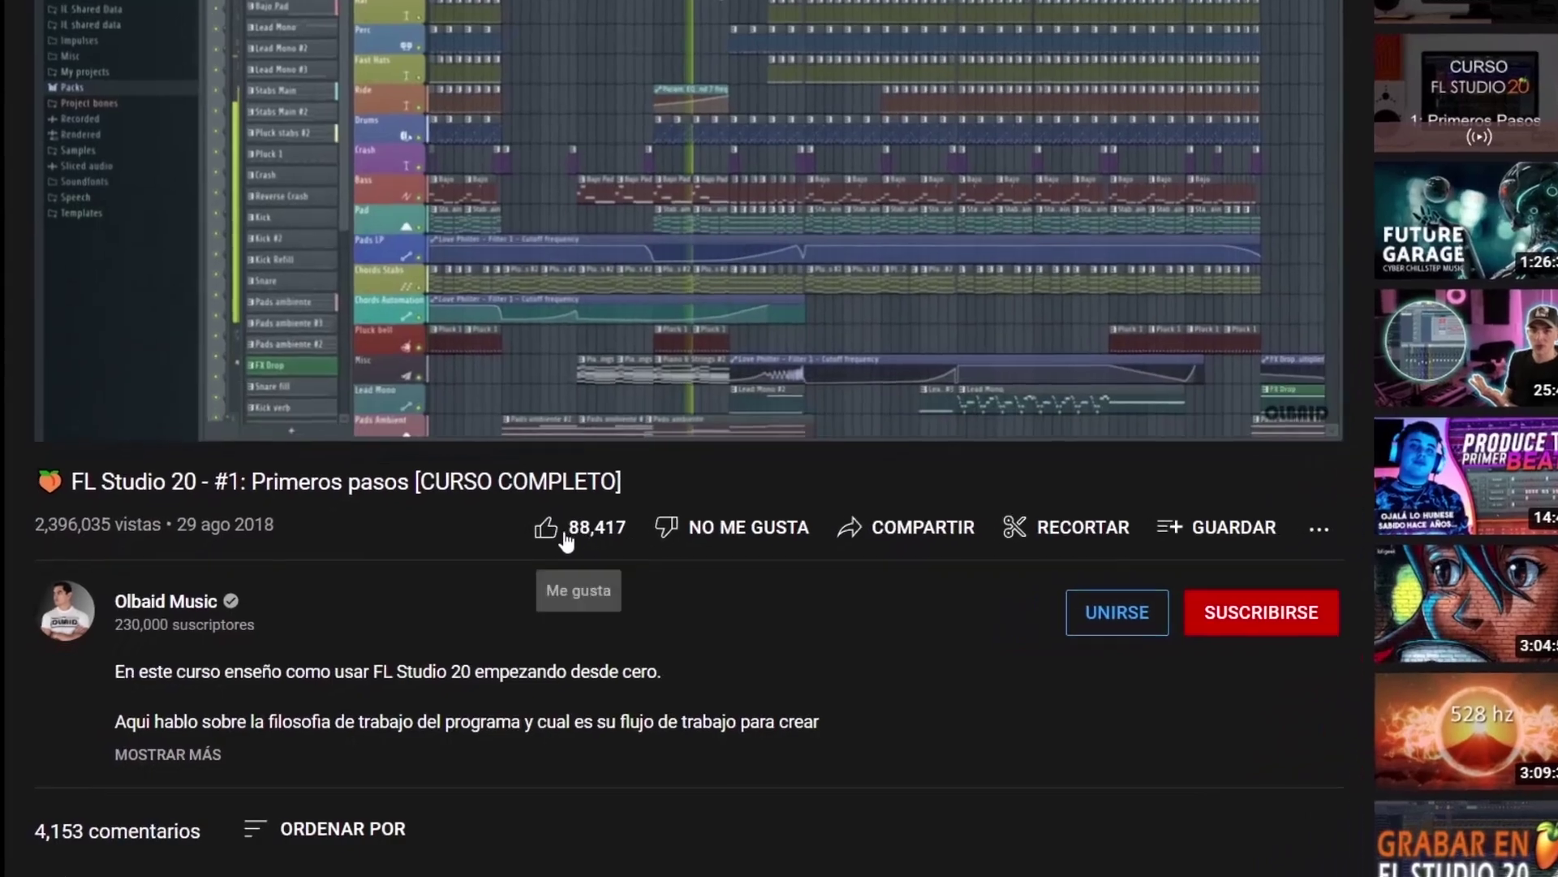
# Switch to YouTube, like the FL Studio 20 course video, subscribe to its channel and turn on notifications.
pyautogui.click(499, 462)
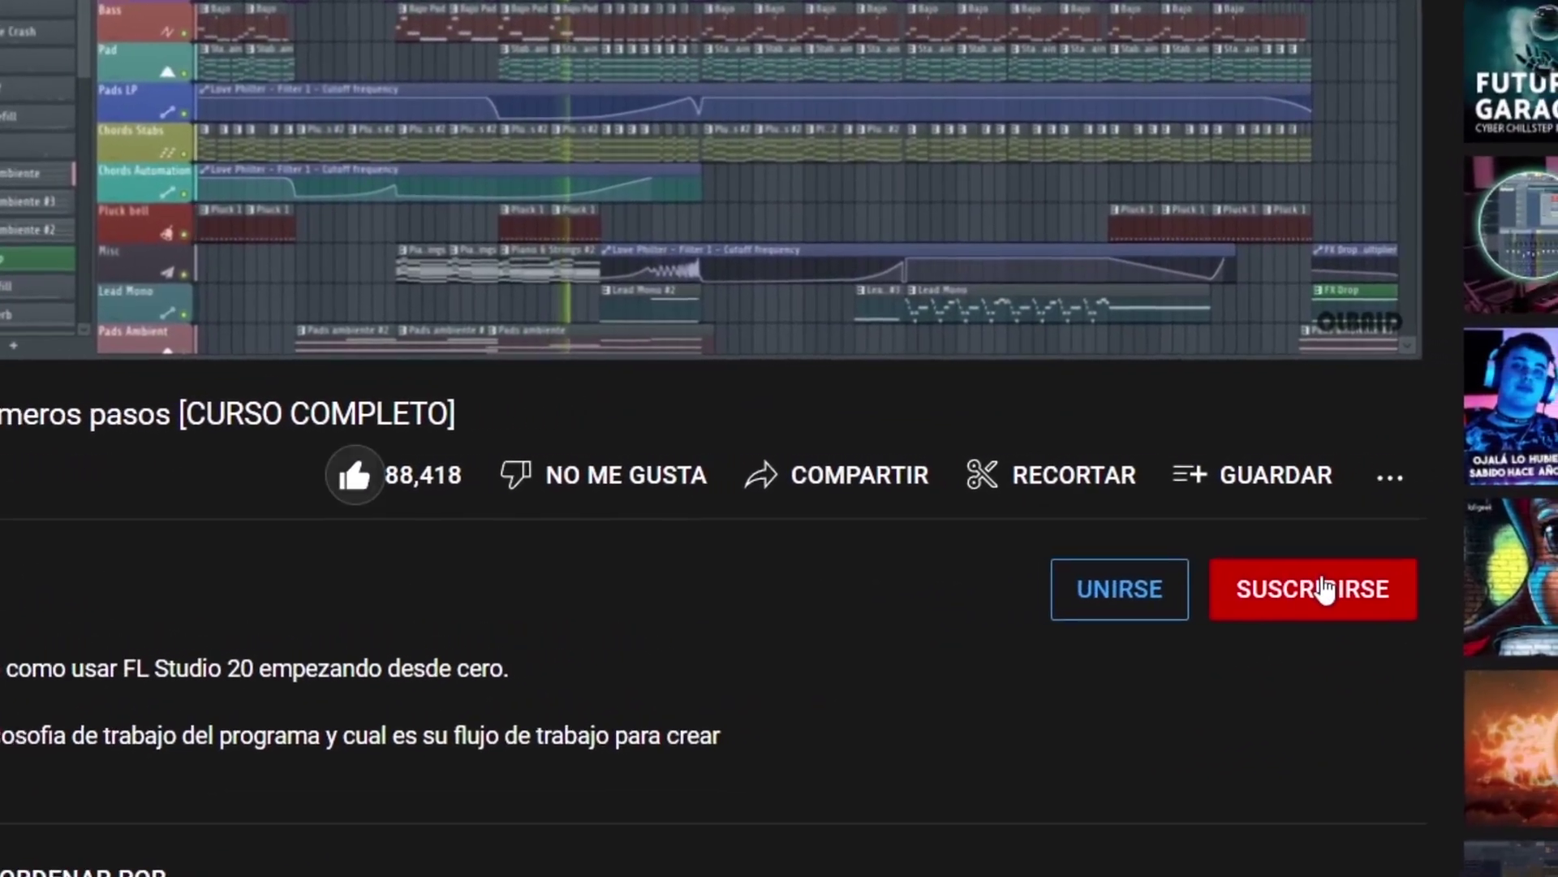
pyautogui.click(1466, 580)
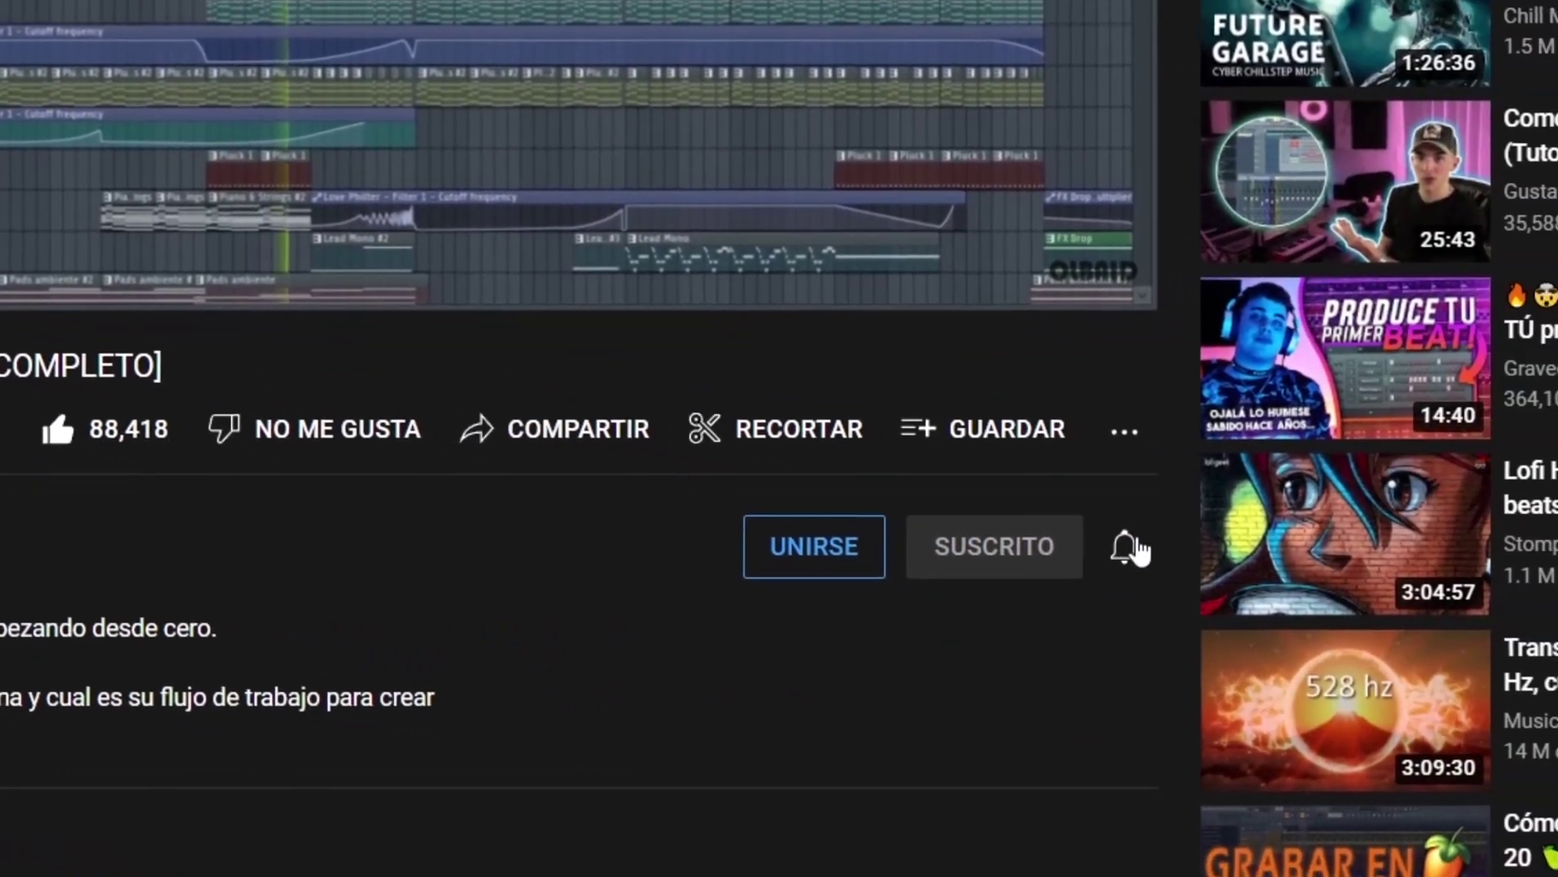
pyautogui.click(1293, 580)
pyautogui.click(1073, 605)
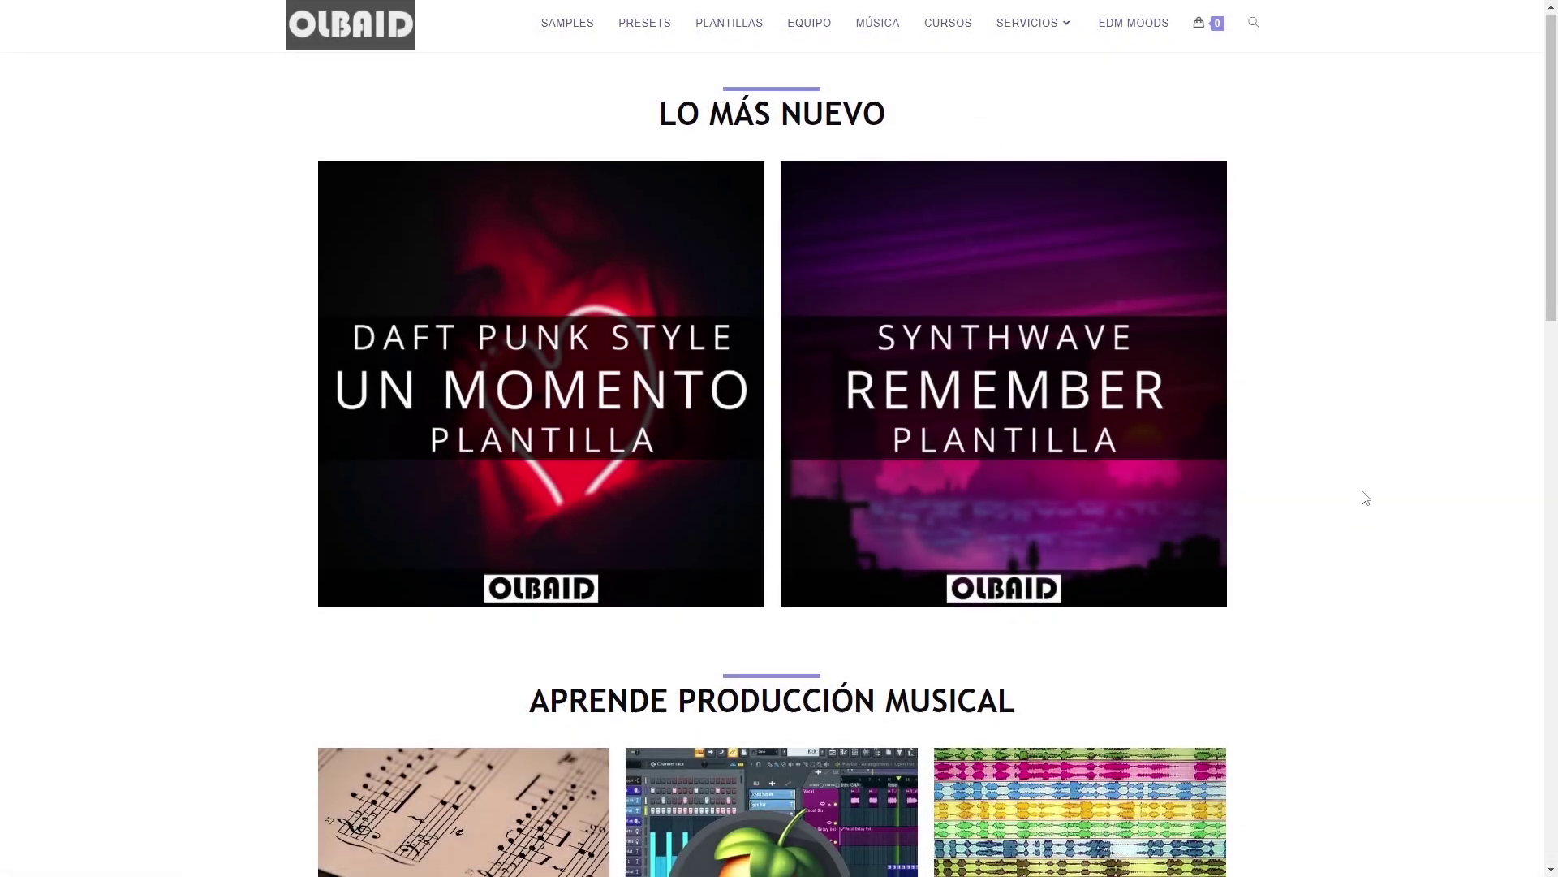
pyautogui.scroll(-8, 1360, 490)
pyautogui.scroll(-11, 1380, 594)
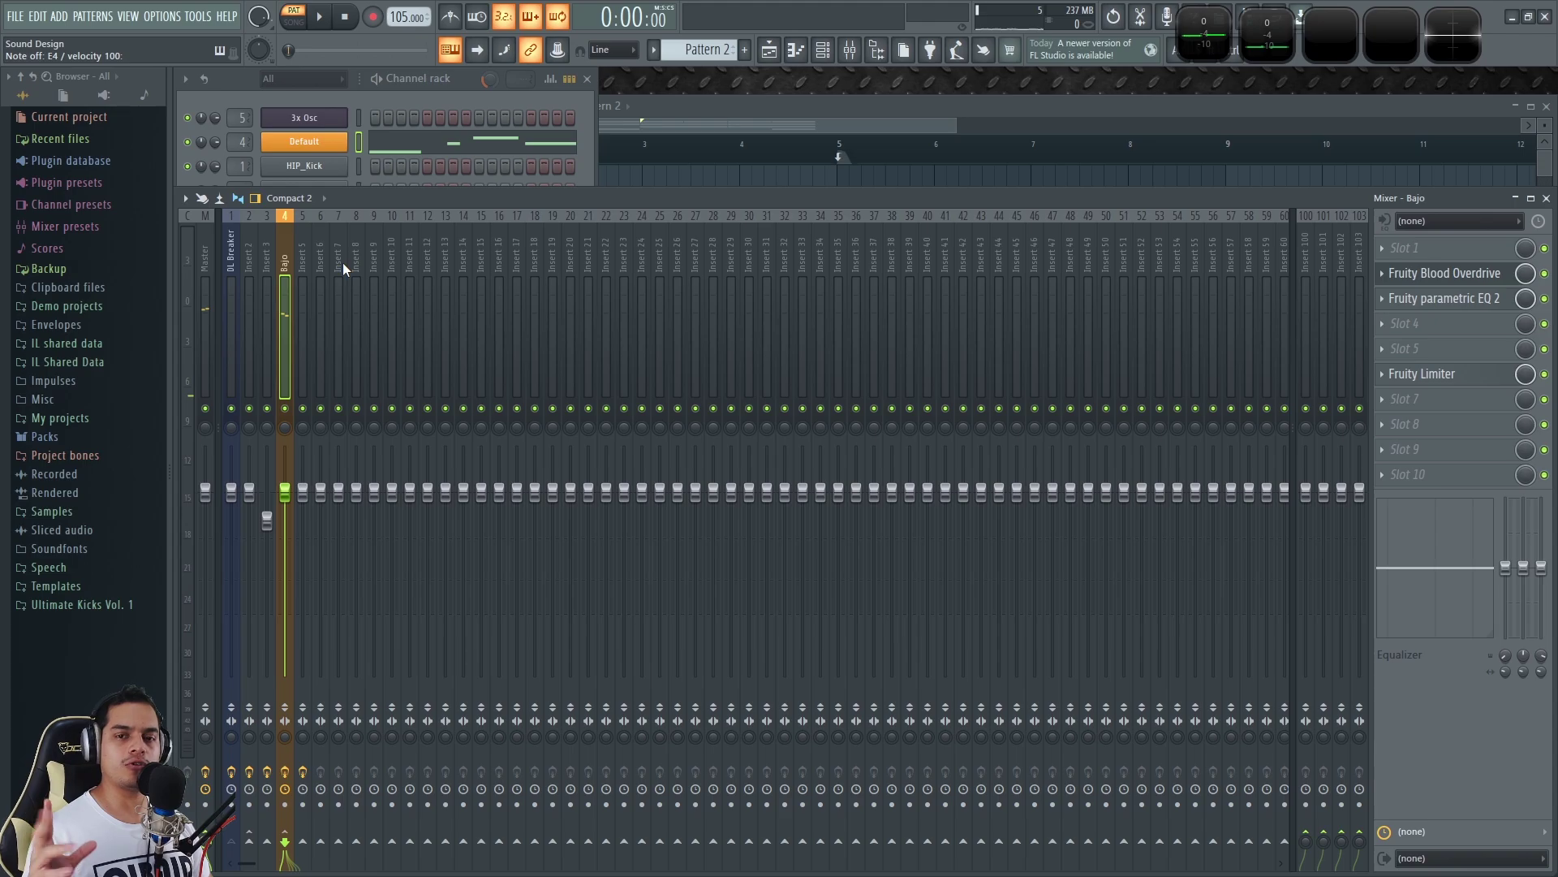
# Open Fruity Blood Overdrive on the Bajo mixer track and lower and raise its post filter while playing notes.
pyautogui.click(1448, 284)
pyautogui.moveTo(543, 222); pyautogui.dragTo(845, 250)
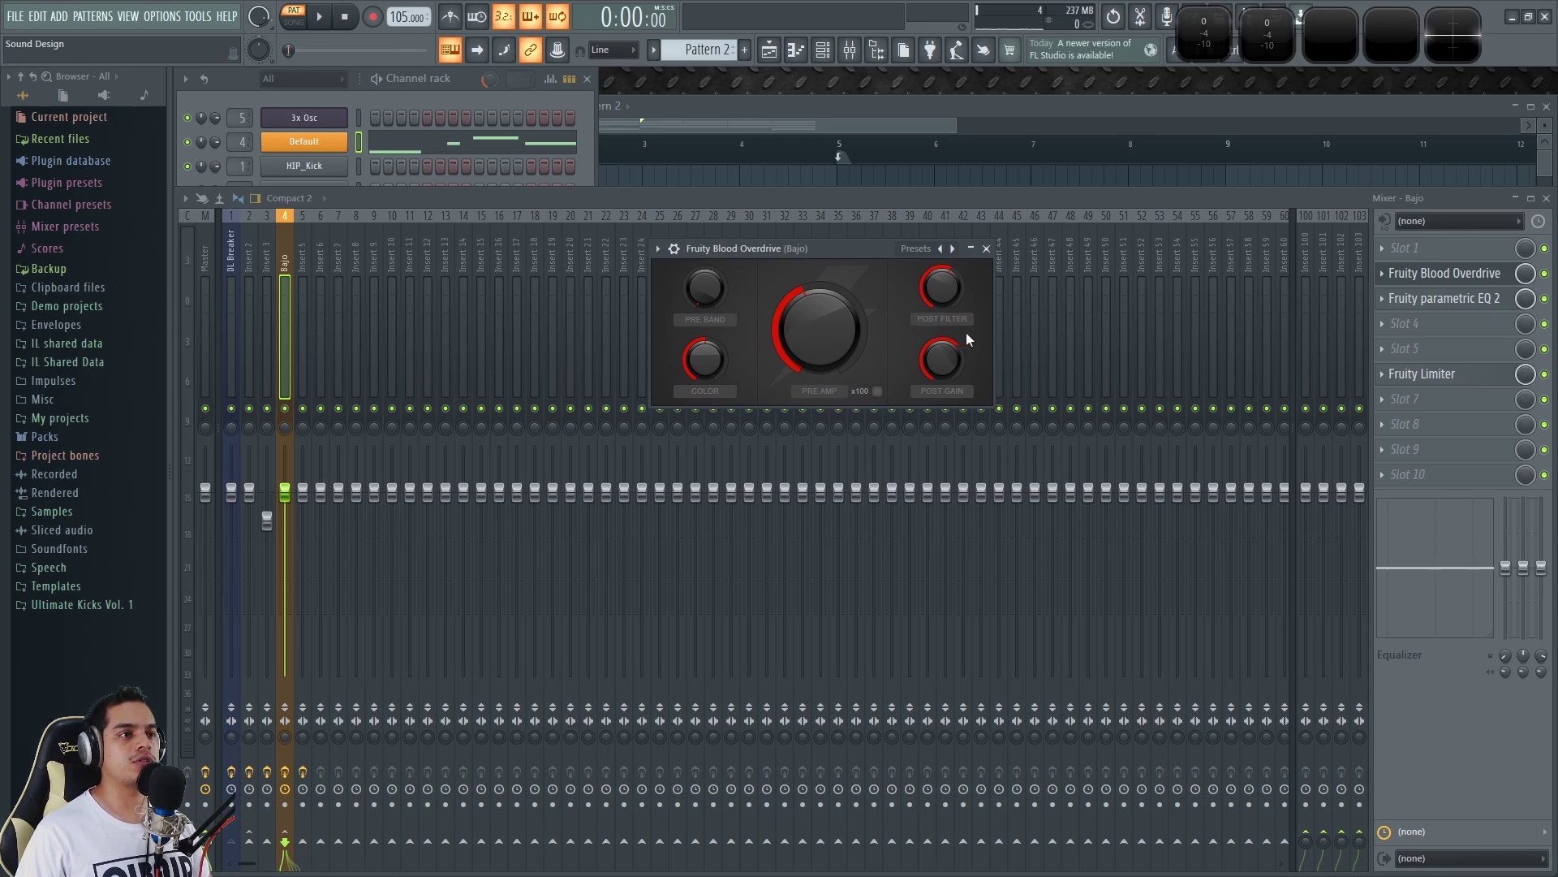
pyautogui.press('c')
pyautogui.moveTo(943, 290); pyautogui.dragTo(943, 375)
pyautogui.press('c')
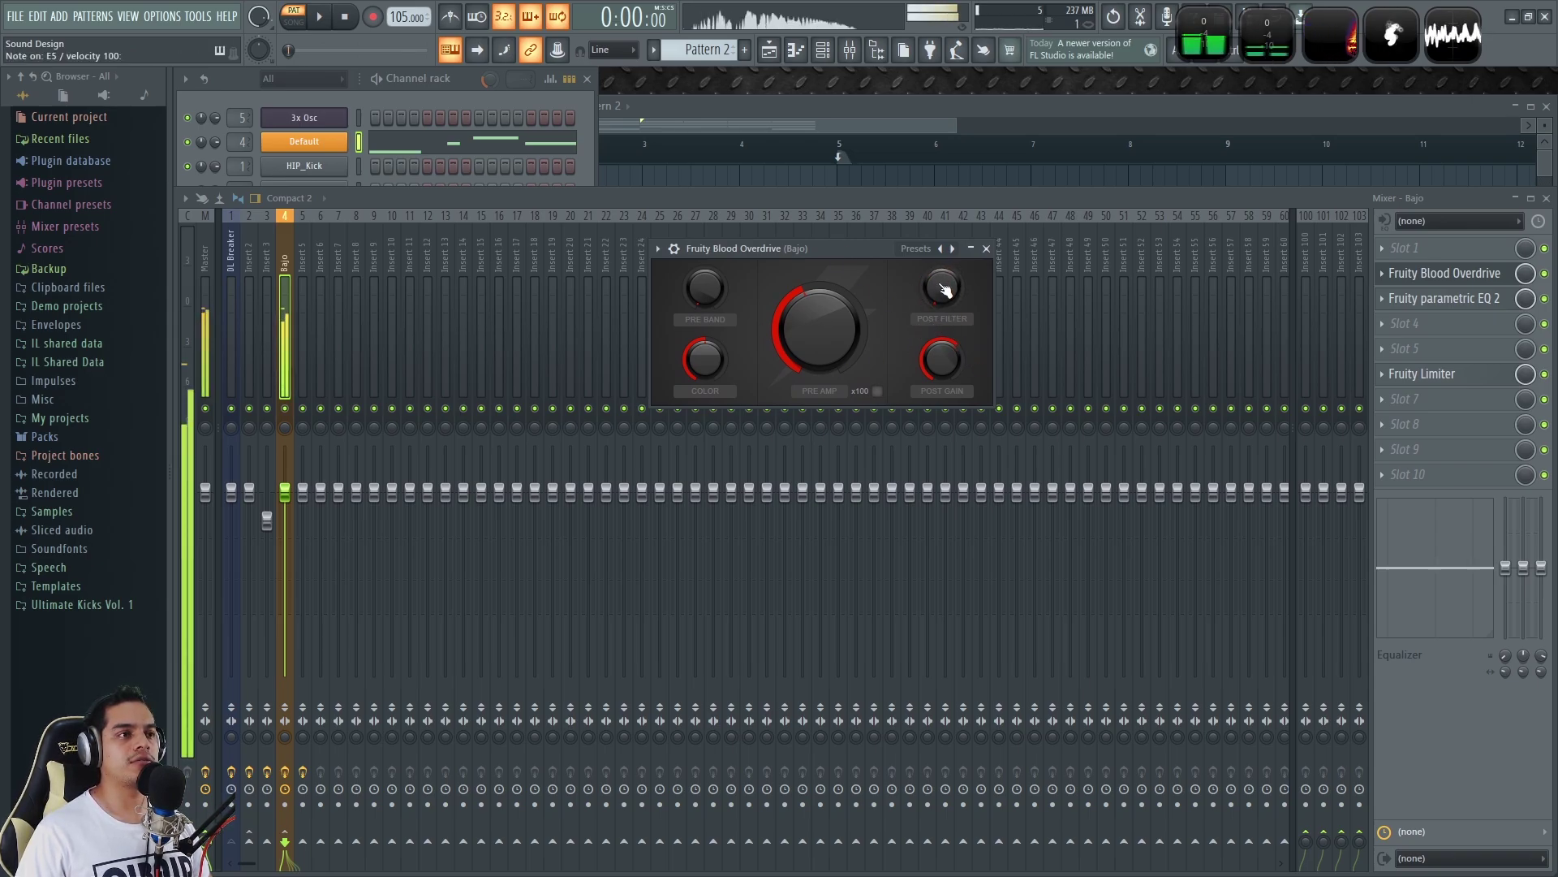
pyautogui.moveTo(946, 298); pyautogui.dragTo(946, 218)
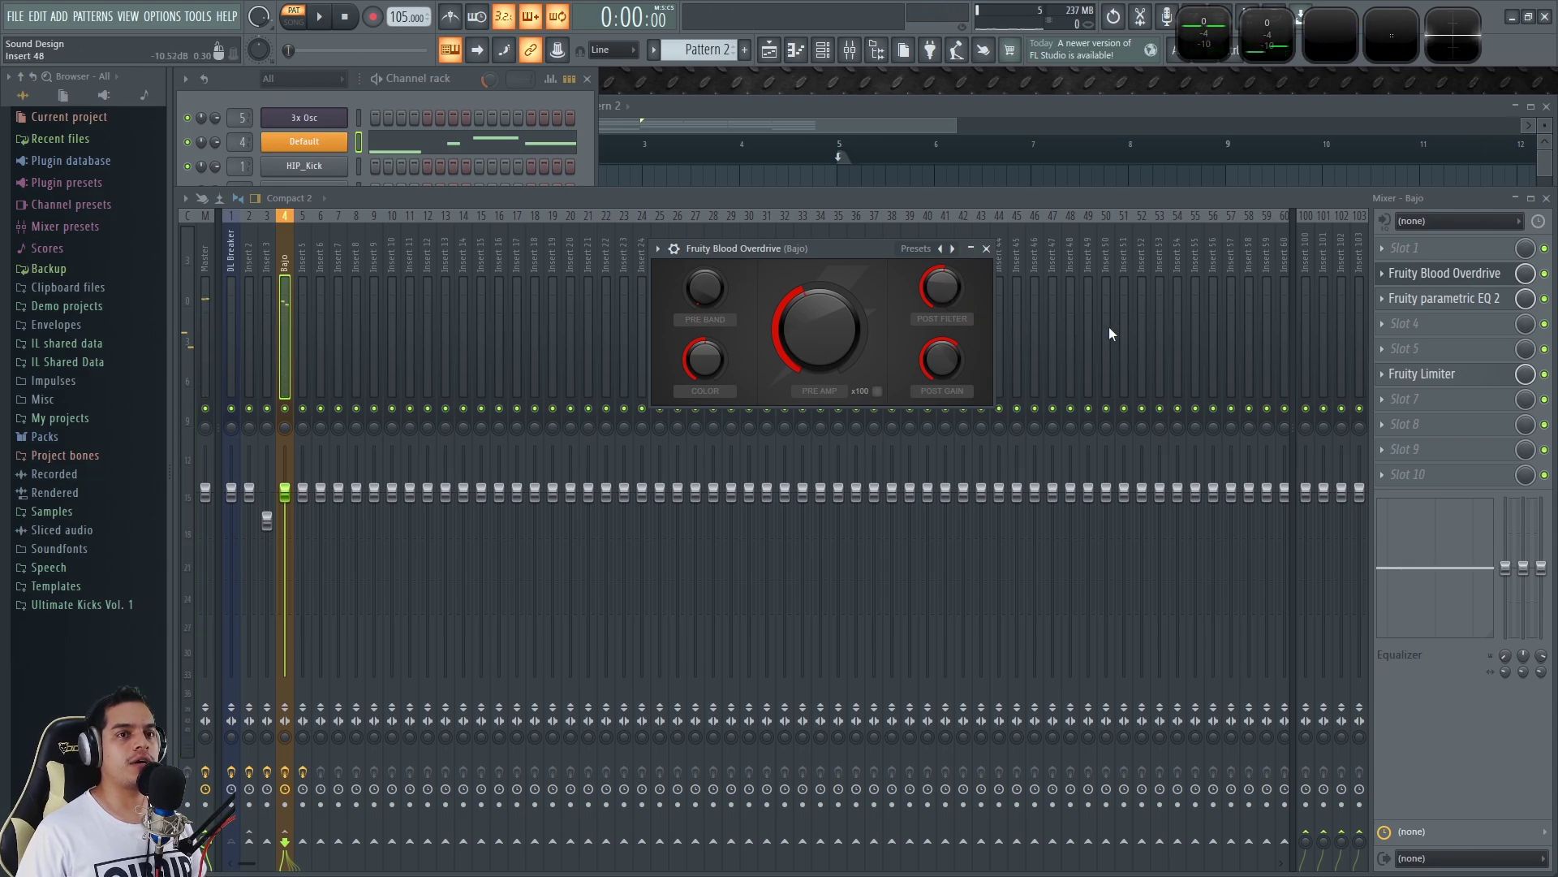
# Review the Bajo track's Fruity Parametric EQ 2 curve, toggling the effect while playing notes, and close it.
pyautogui.click(1429, 299)
pyautogui.moveTo(523, 161); pyautogui.dragTo(770, 163)
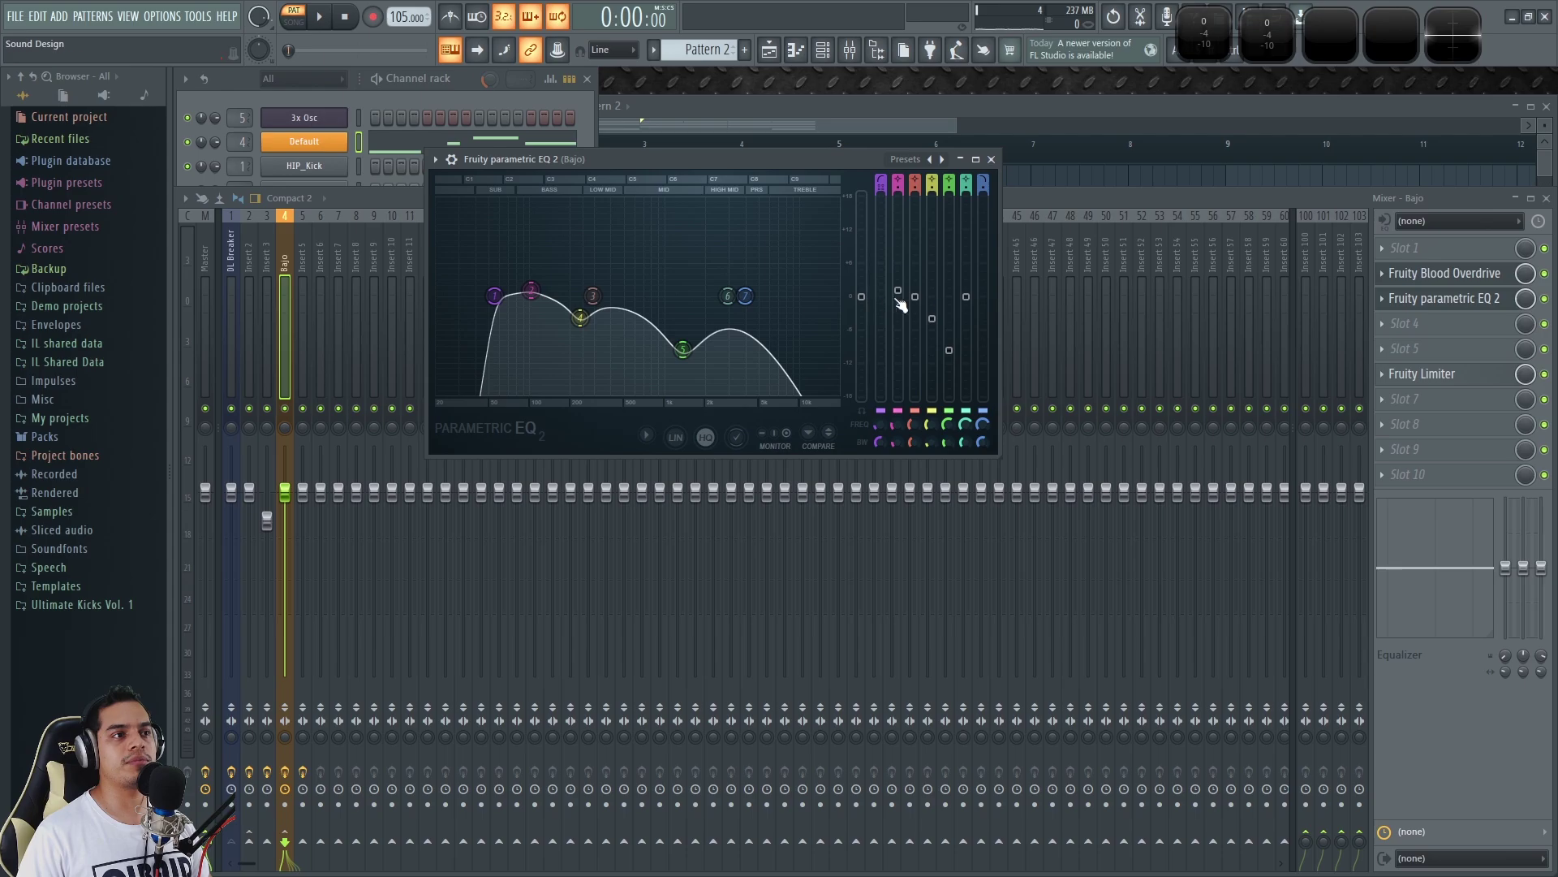
pyautogui.click(1544, 298)
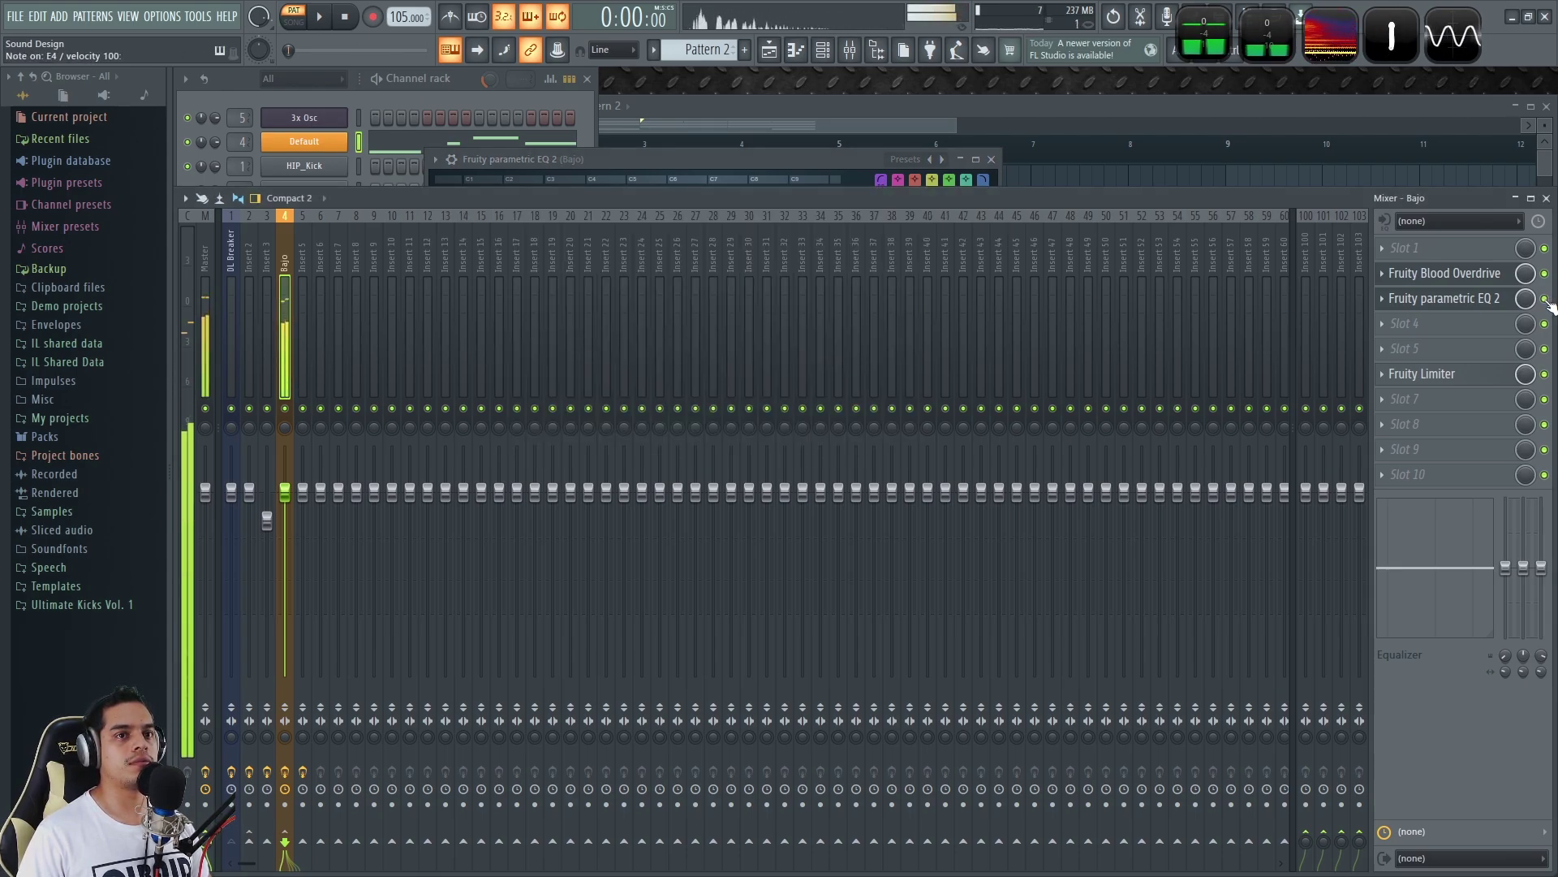
pyautogui.click(1494, 303)
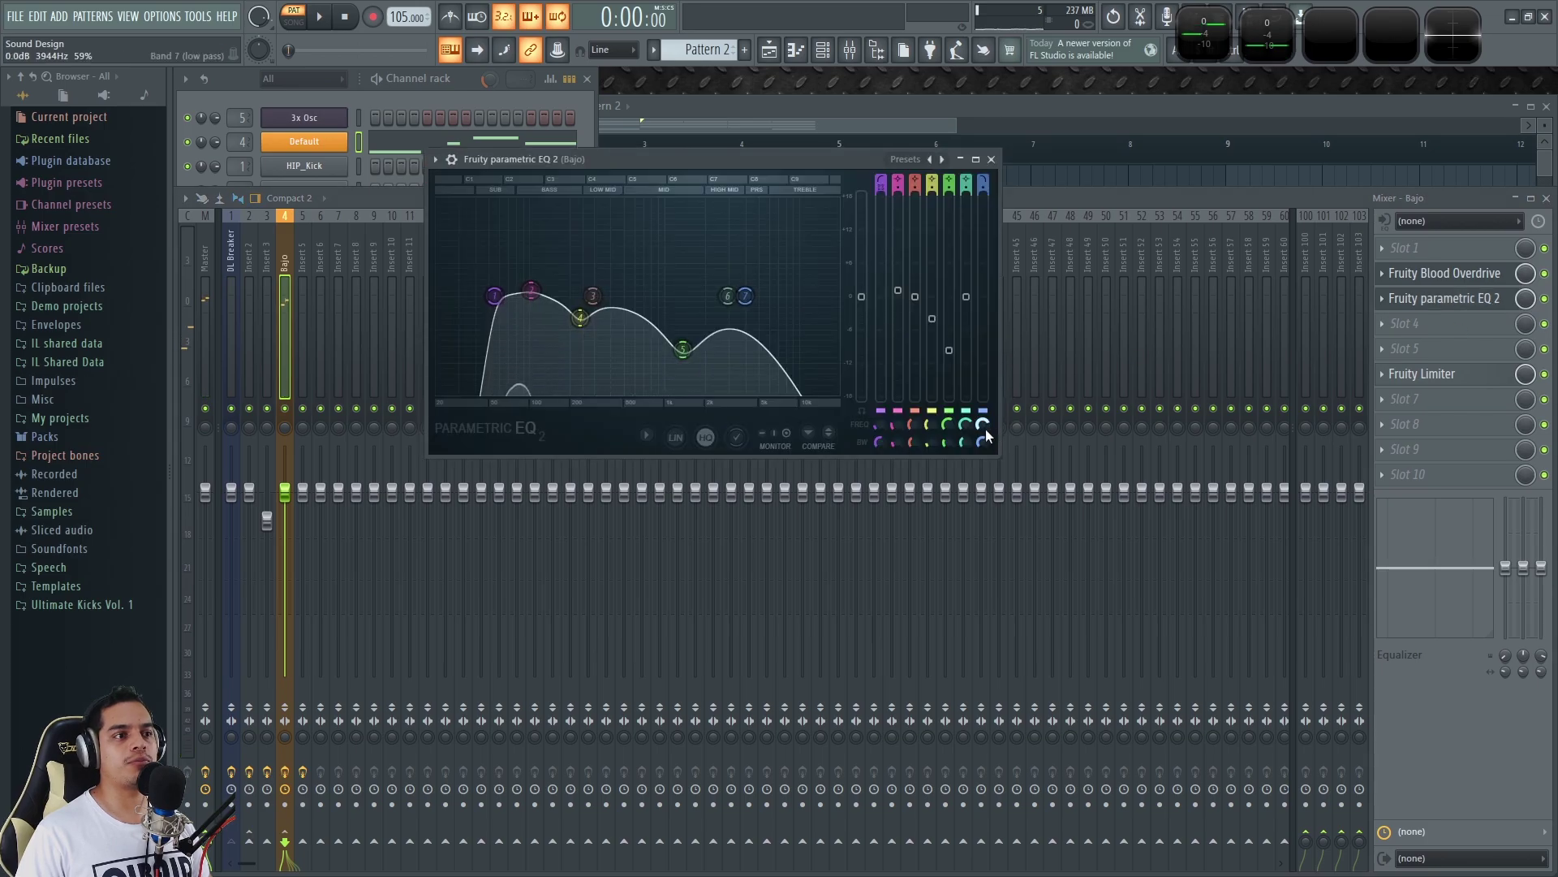
pyautogui.click(991, 159)
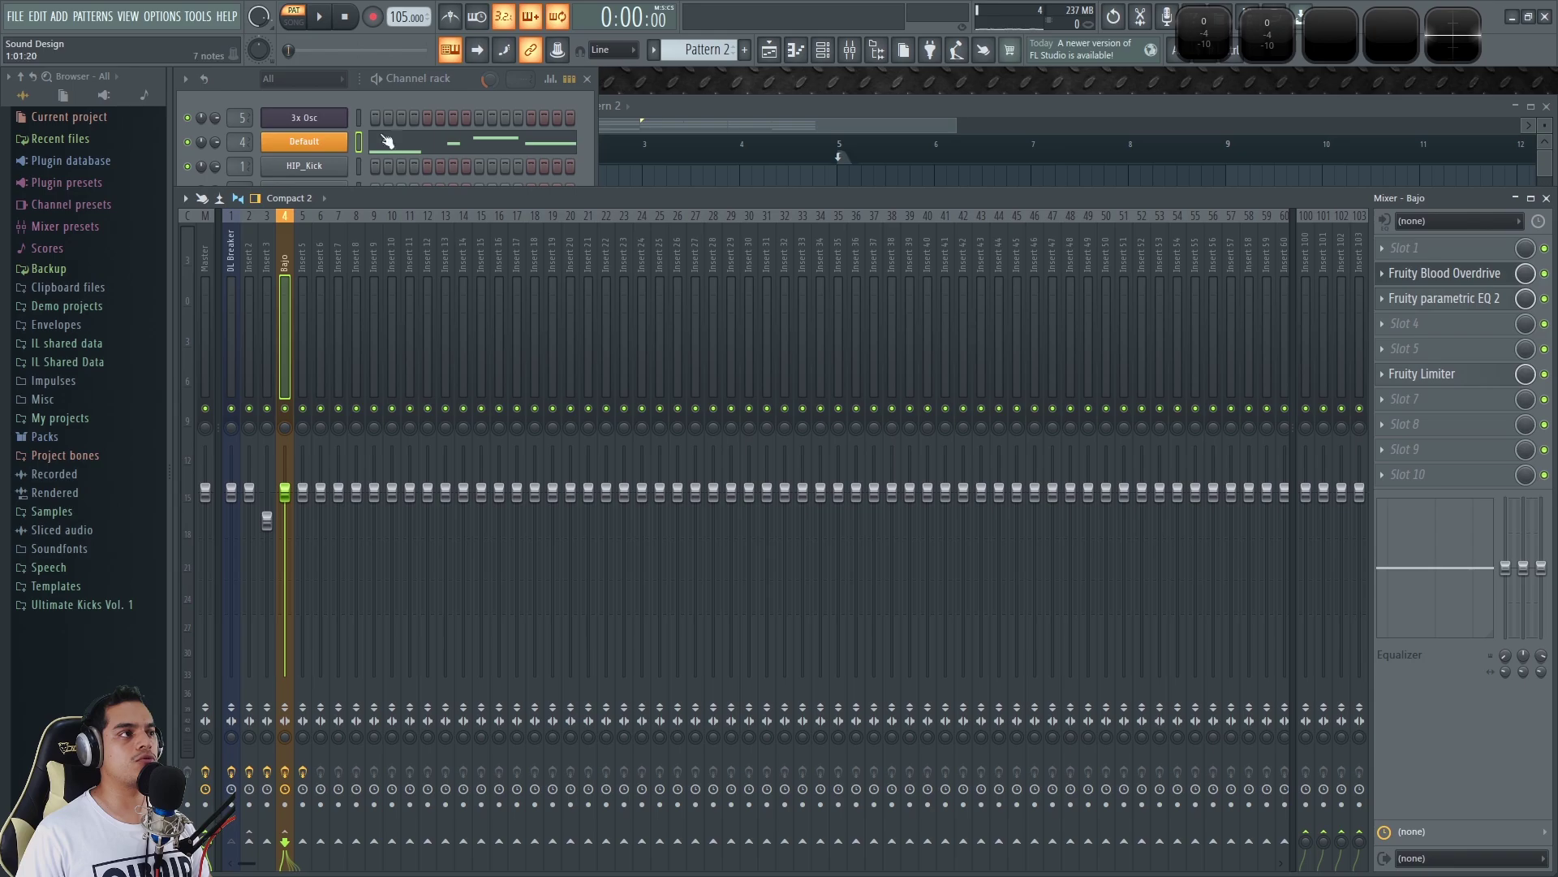
# Leave only playlist tracks 2 and 3 active, play the song from the intro, and show the mixer.
pyautogui.click(664, 105)
pyautogui.scroll(3, 504, 128)
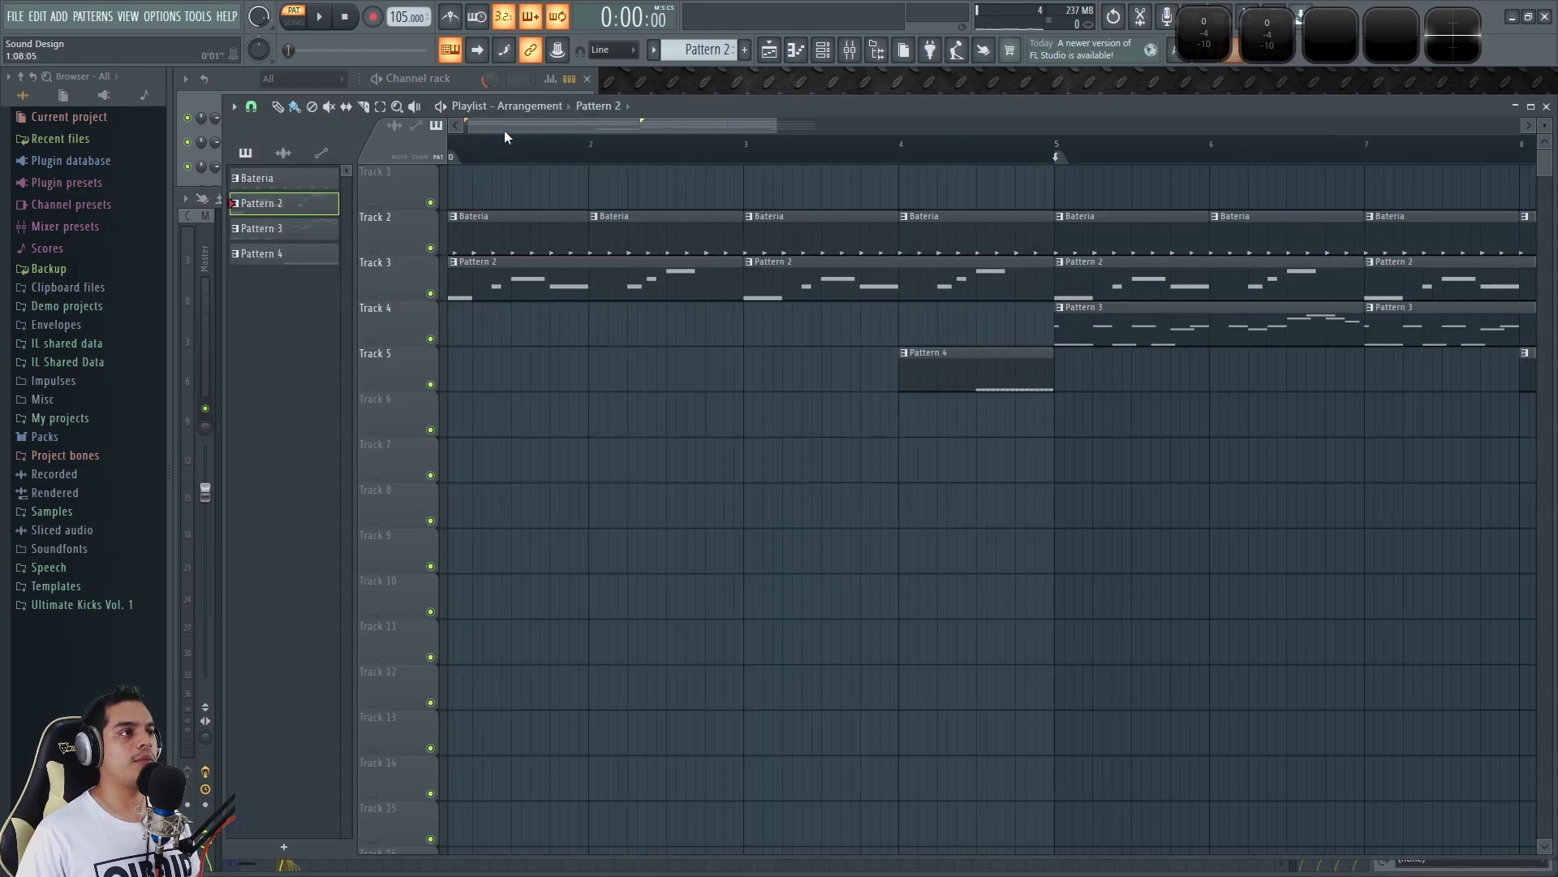
pyautogui.rightClick(430, 248)
pyautogui.click(430, 293)
pyautogui.press('space')
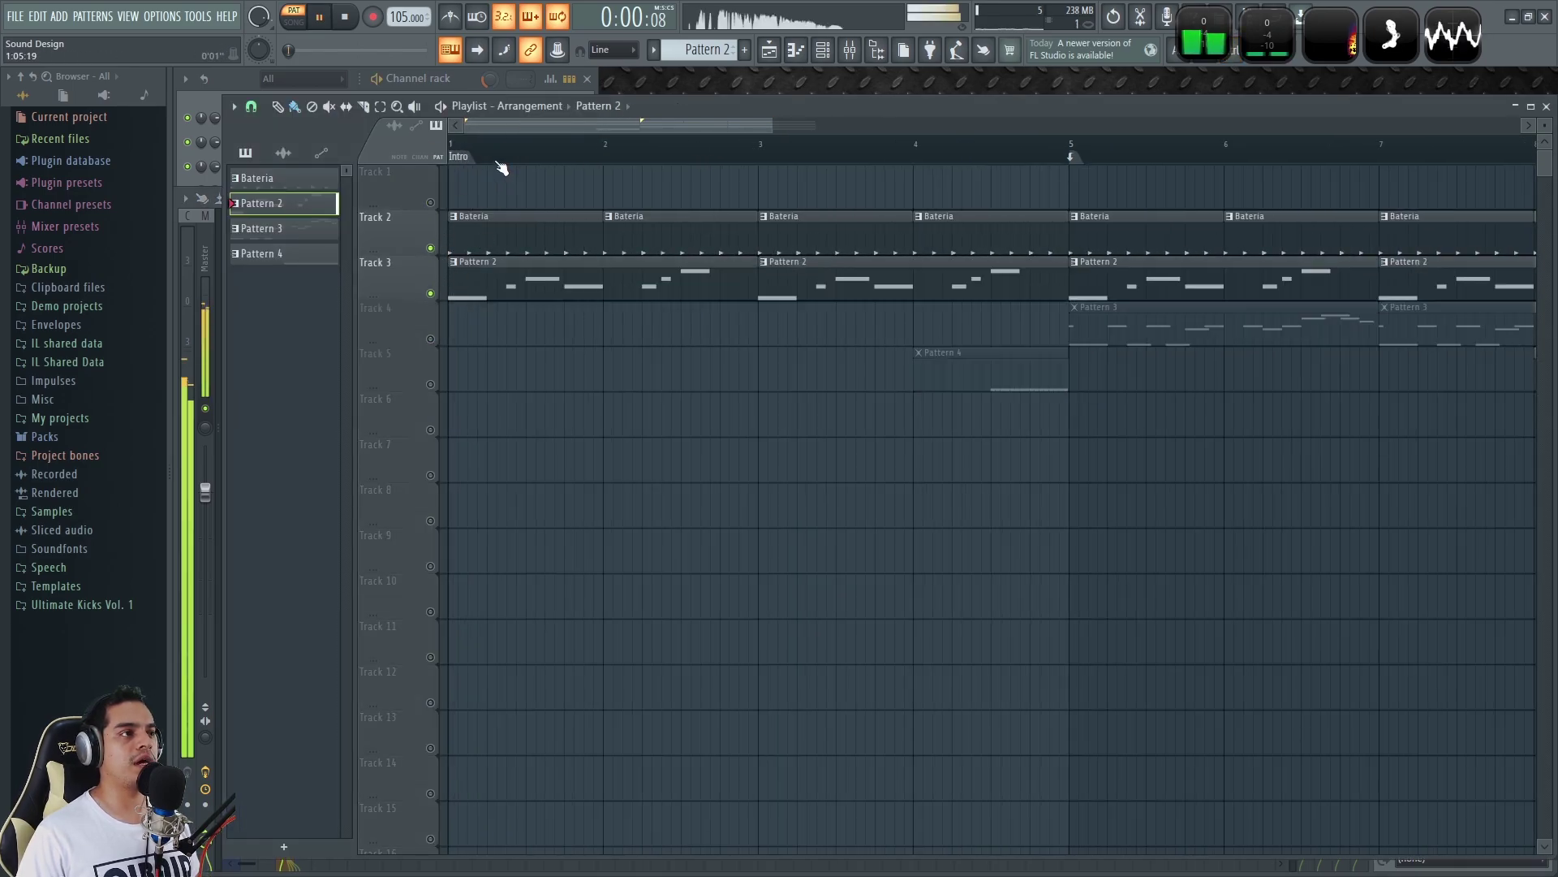
pyautogui.press('l')
pyautogui.press('F9')
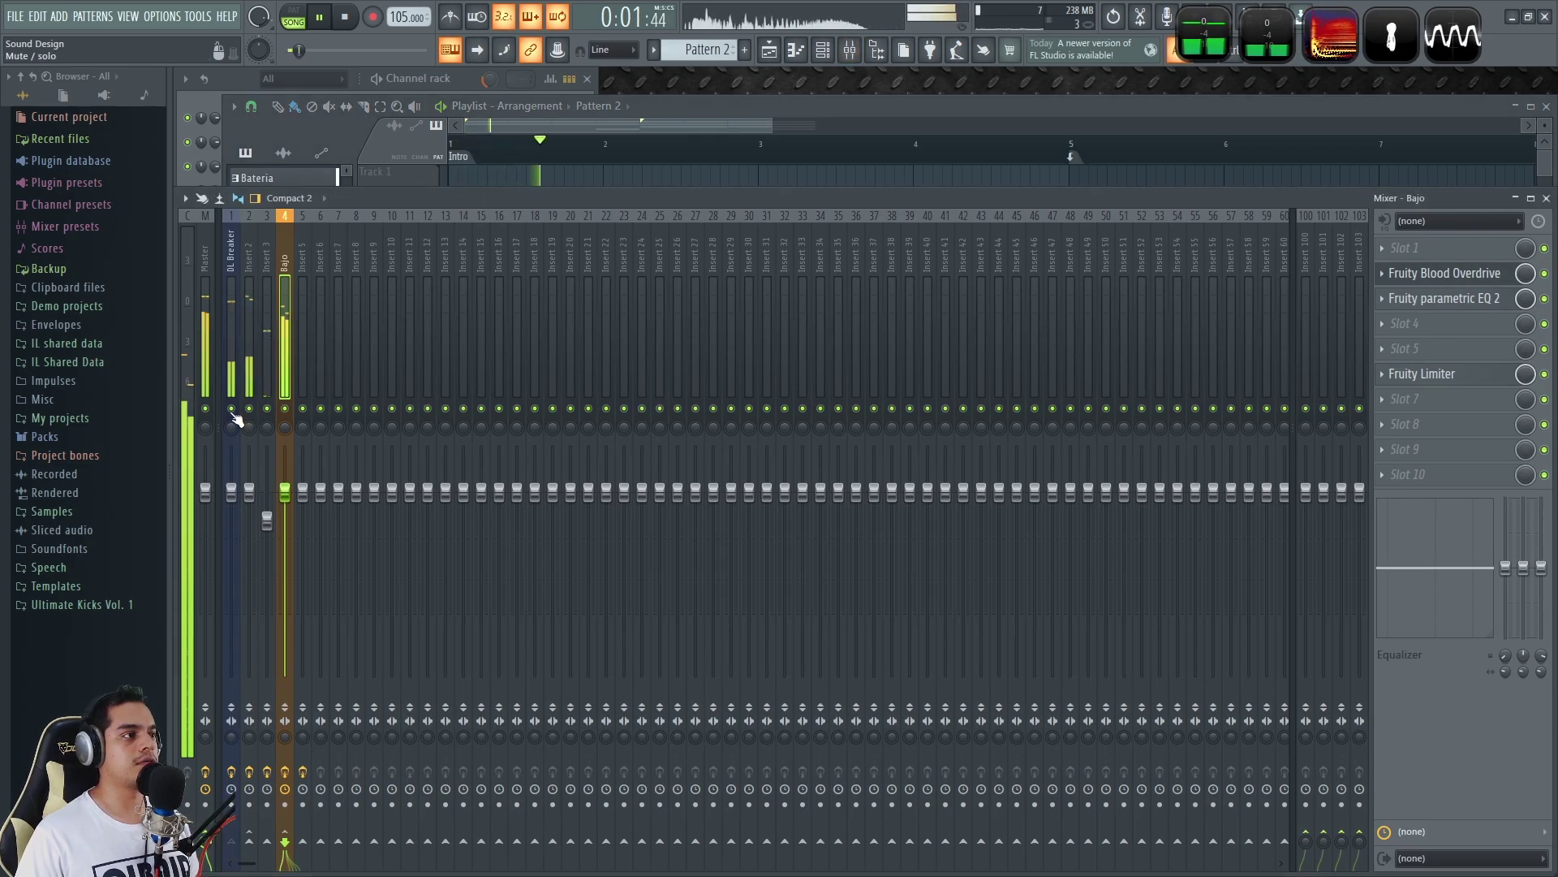
# Review the Fruity Limiter on the Bajo mixer track while the song plays, close it and bring back the playlist.
pyautogui.click(1428, 373)
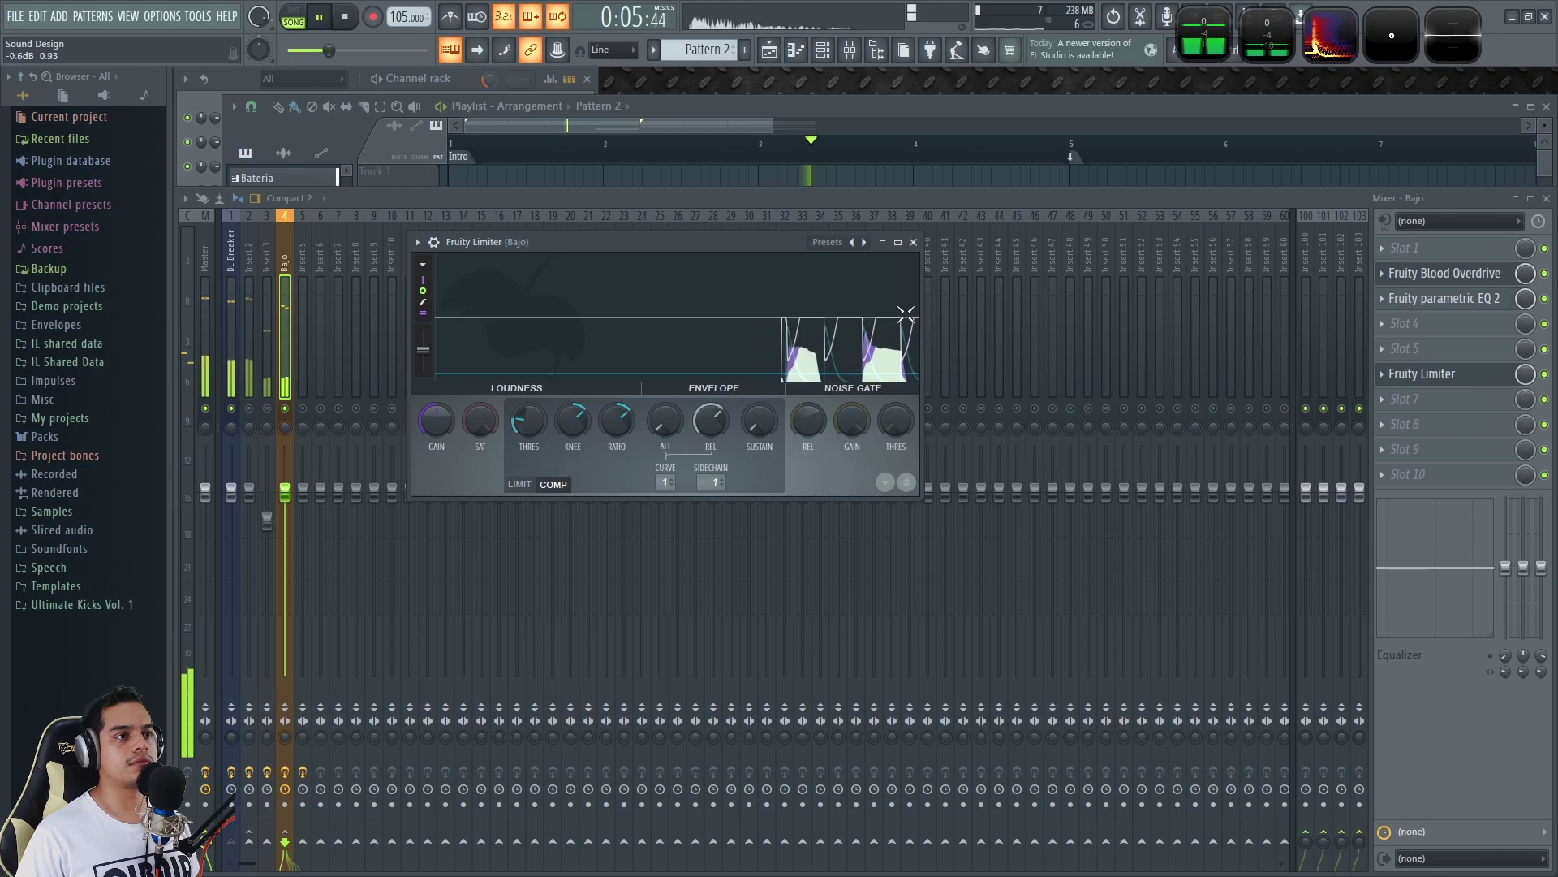
pyautogui.click(915, 242)
pyautogui.press('F9')
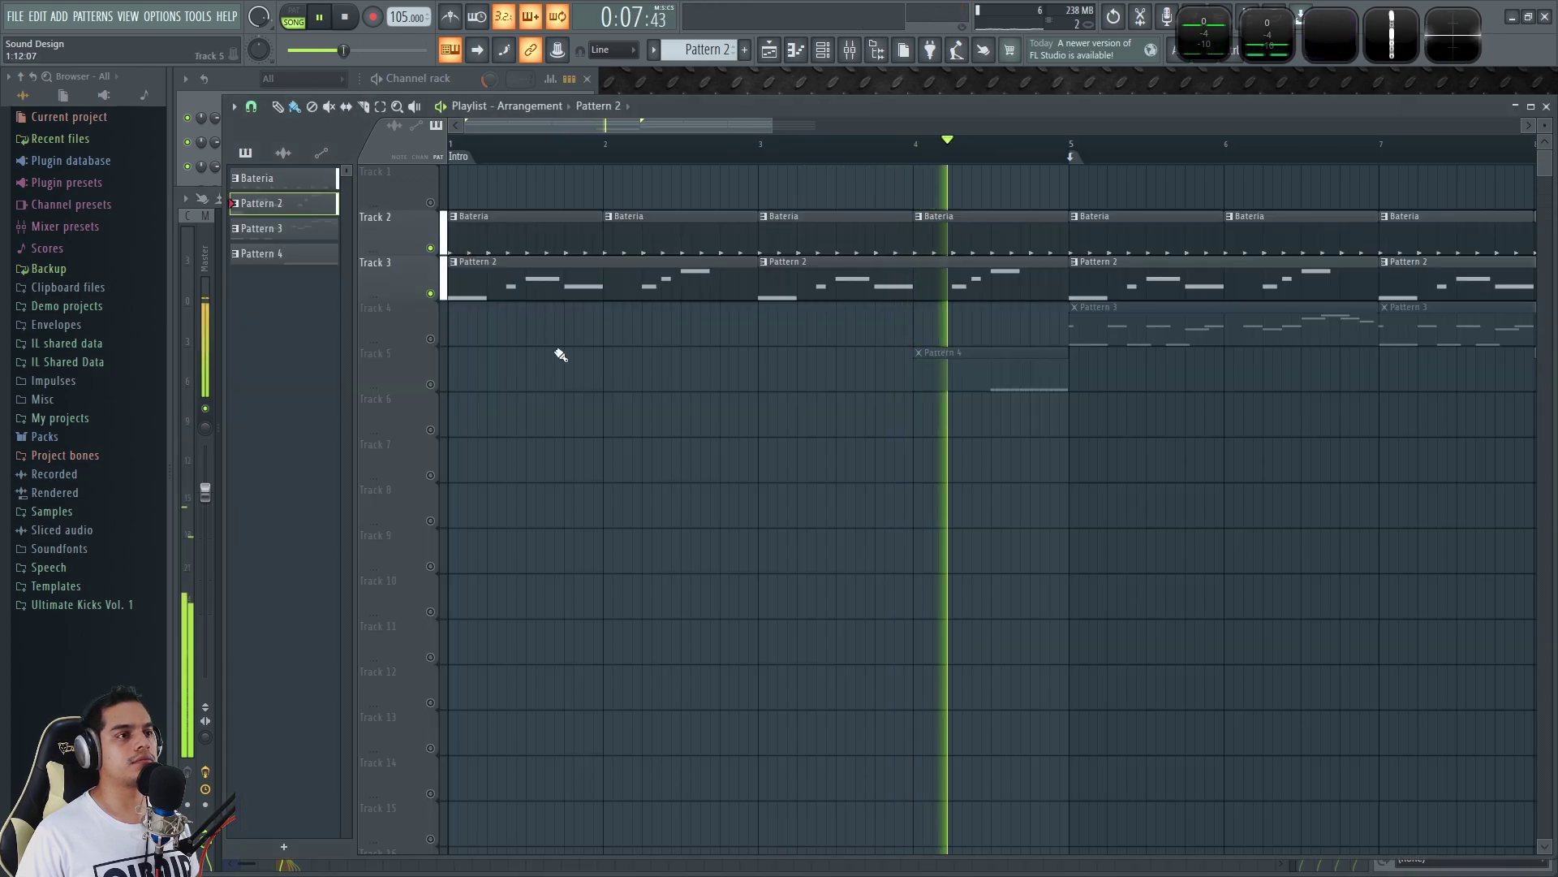
# Reactivate all the muted playlist tracks, including tracks 4 and 5, and stop playback.
pyautogui.click(430, 338)
pyautogui.click(430, 384)
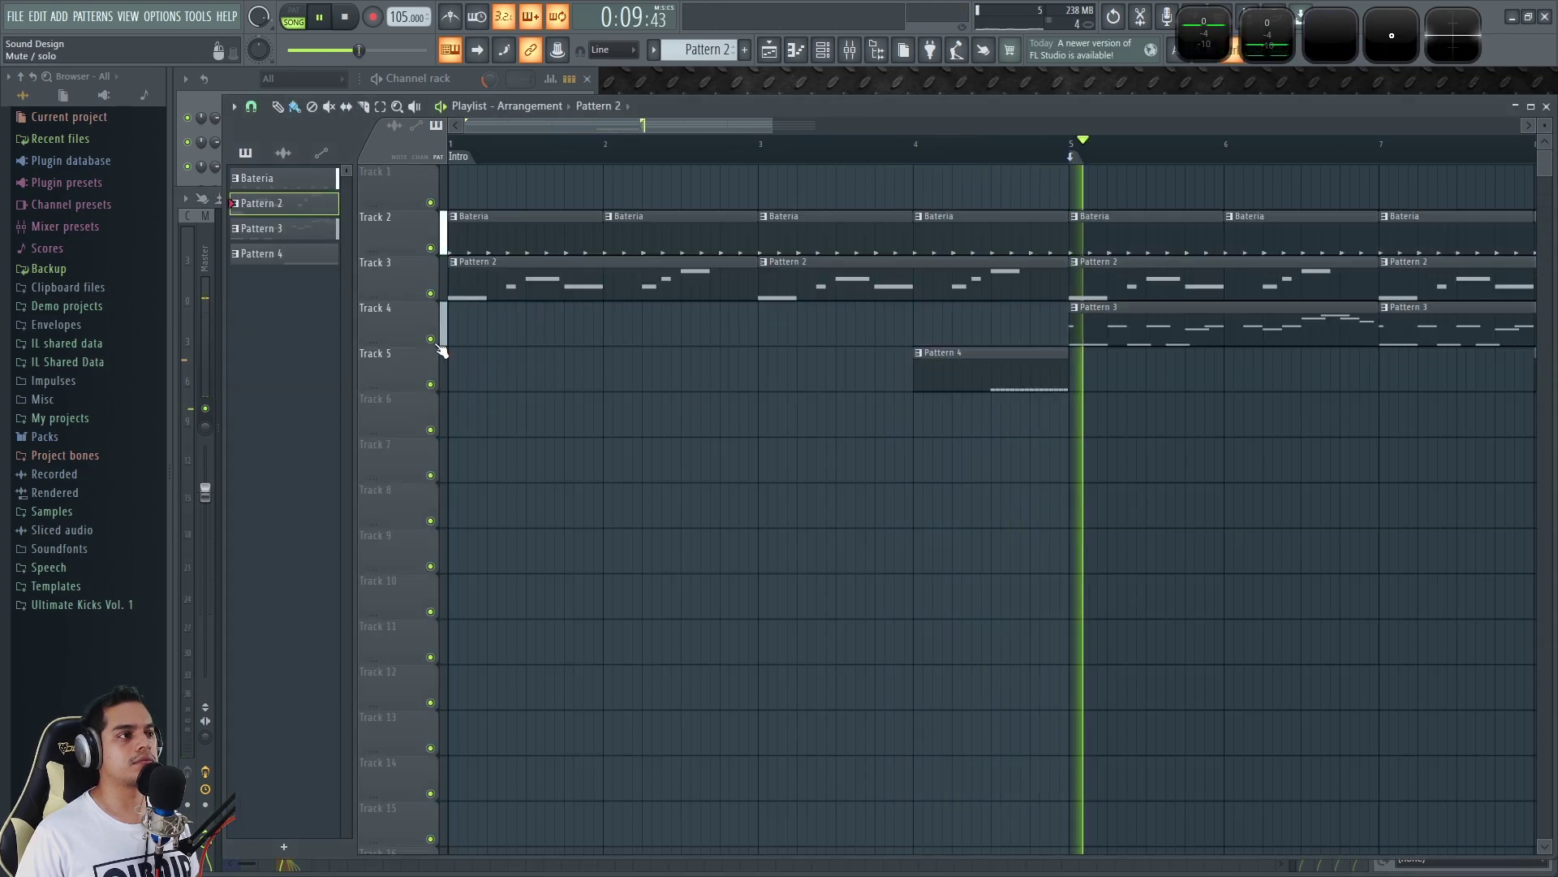
pyautogui.press('space')
pyautogui.scroll(-1, 901, 372)
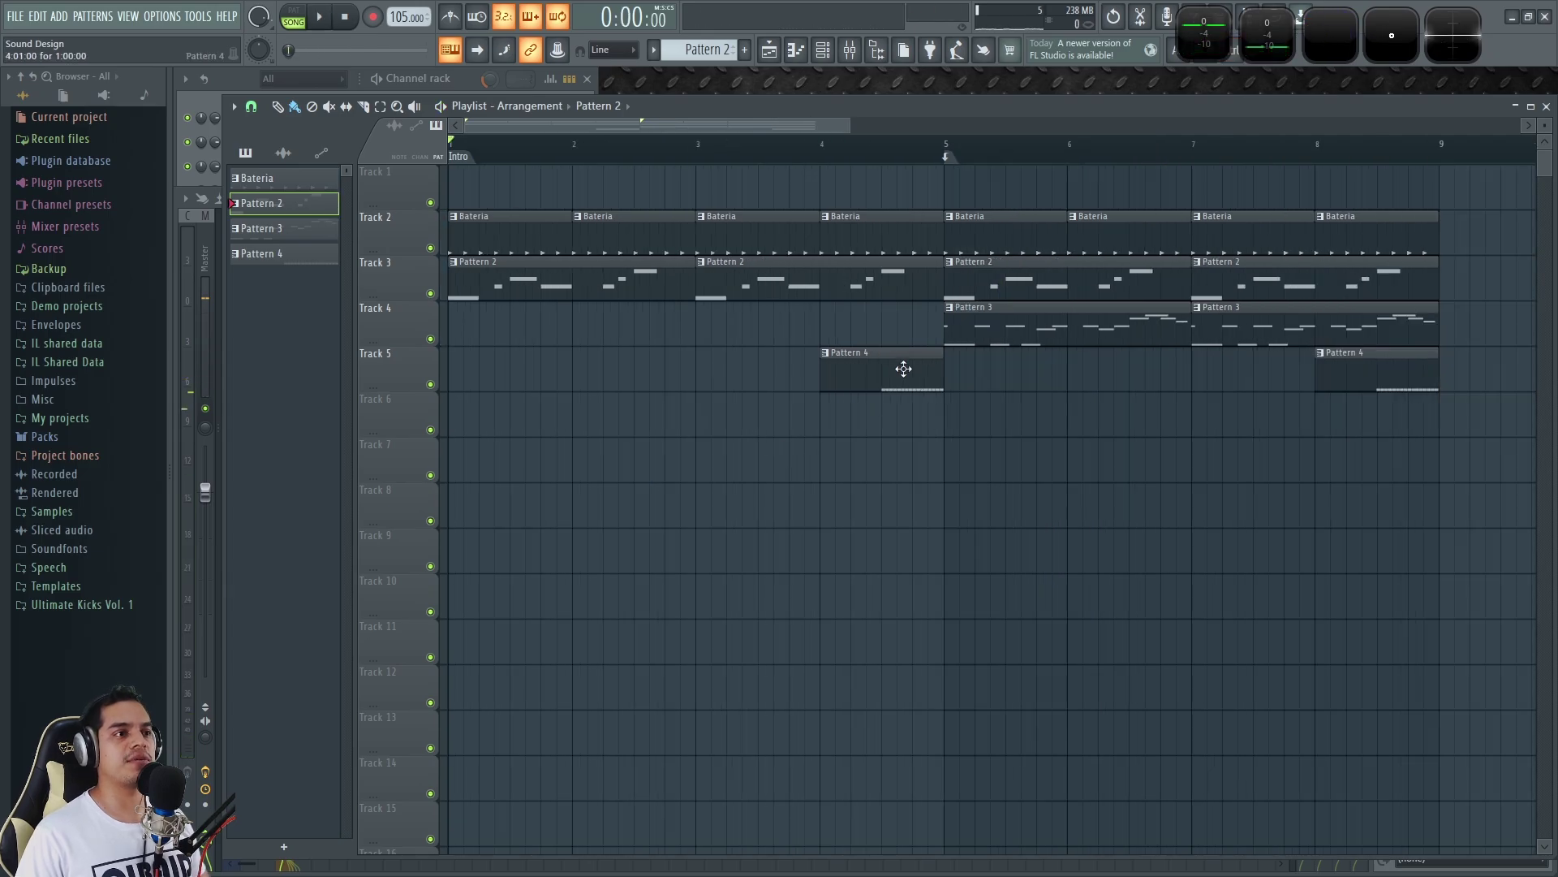
# Toggle the solo of mixer insert 5 and listen to the song from bar 5 with only playlist track 4 active.
pyautogui.press('F9')
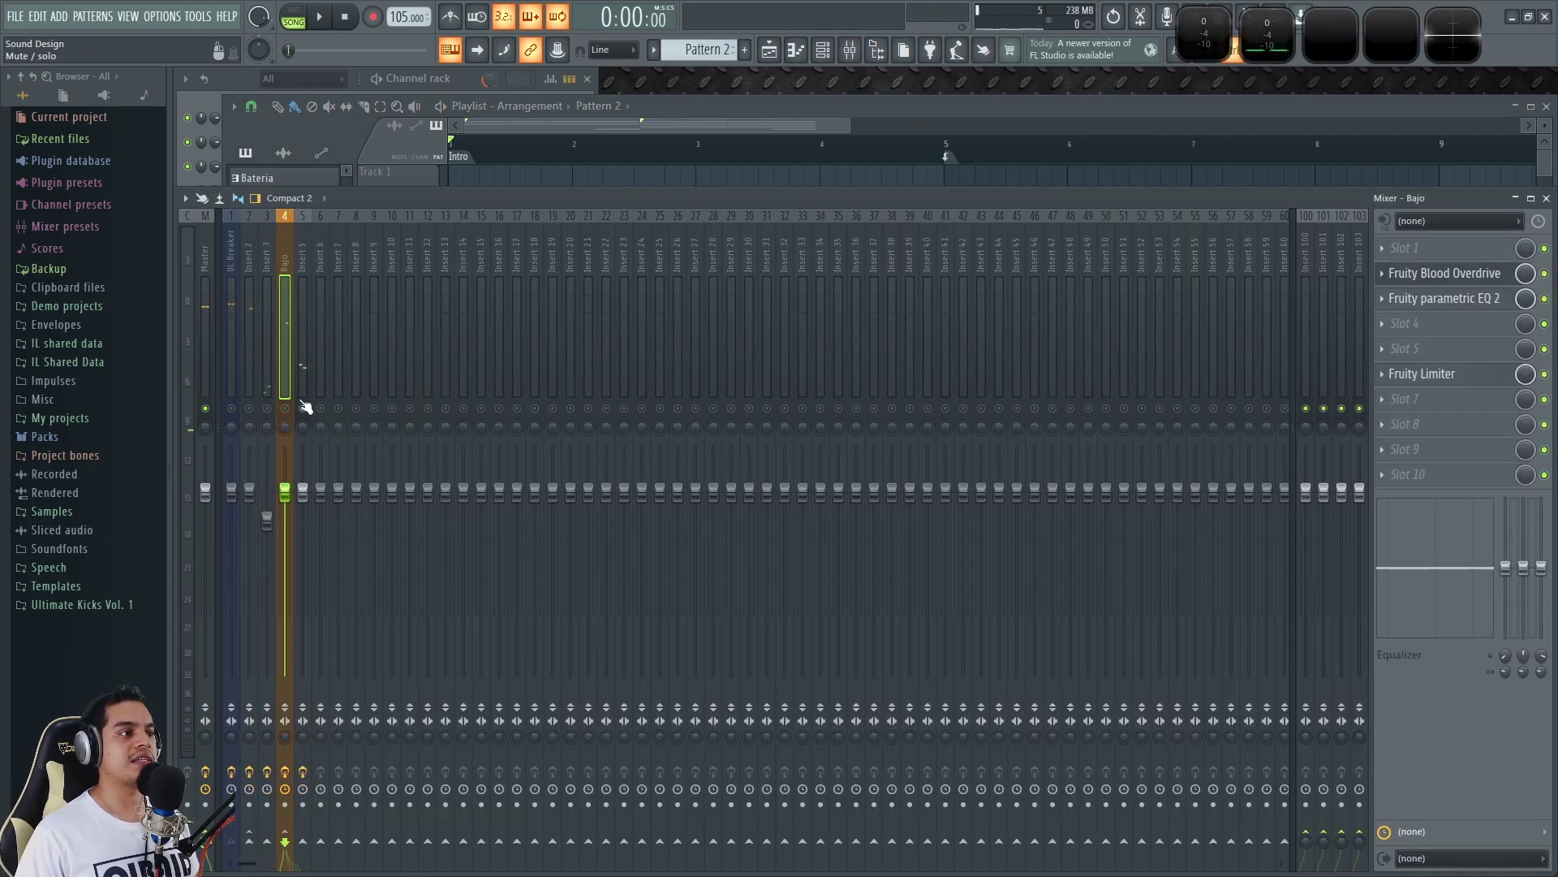
pyautogui.rightClick(303, 409)
pyautogui.press('F9')
pyautogui.click(944, 146)
pyautogui.press('space')
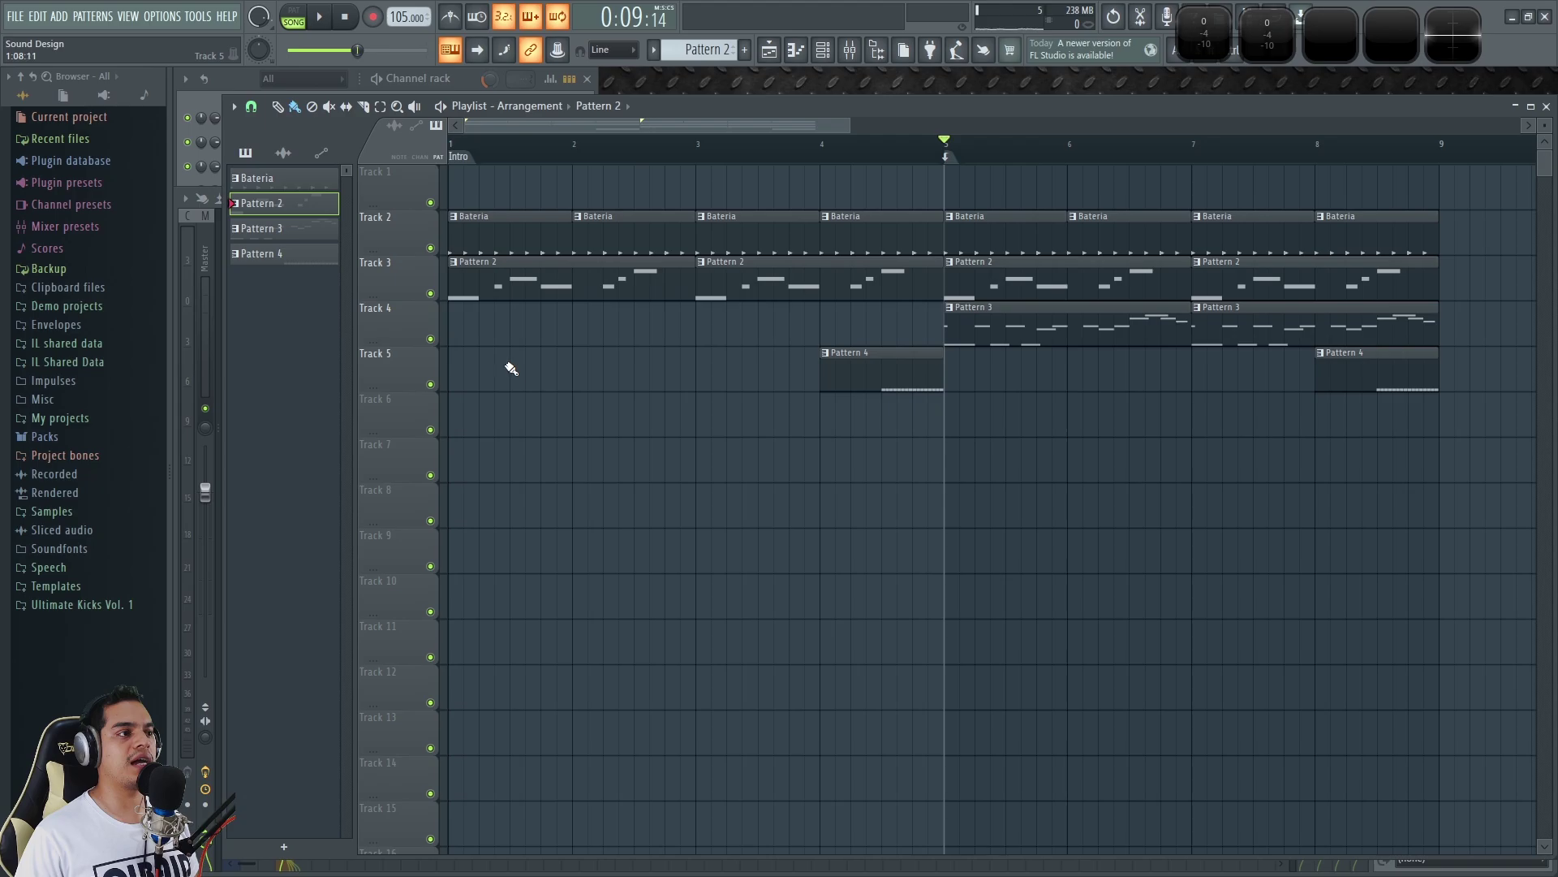
pyautogui.rightClick(431, 340)
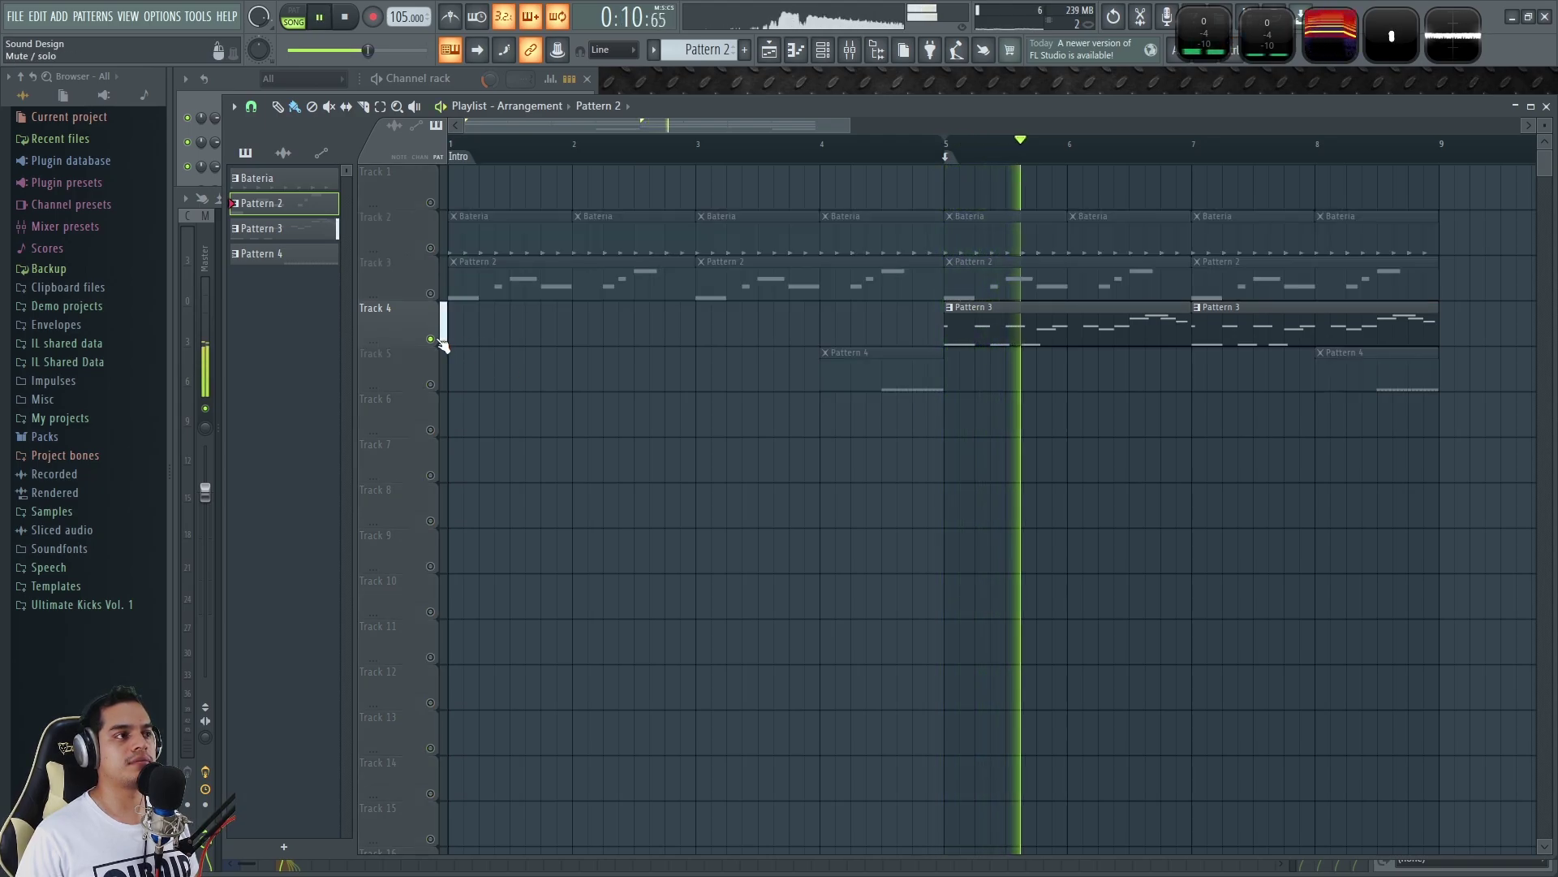
pyautogui.press('space')
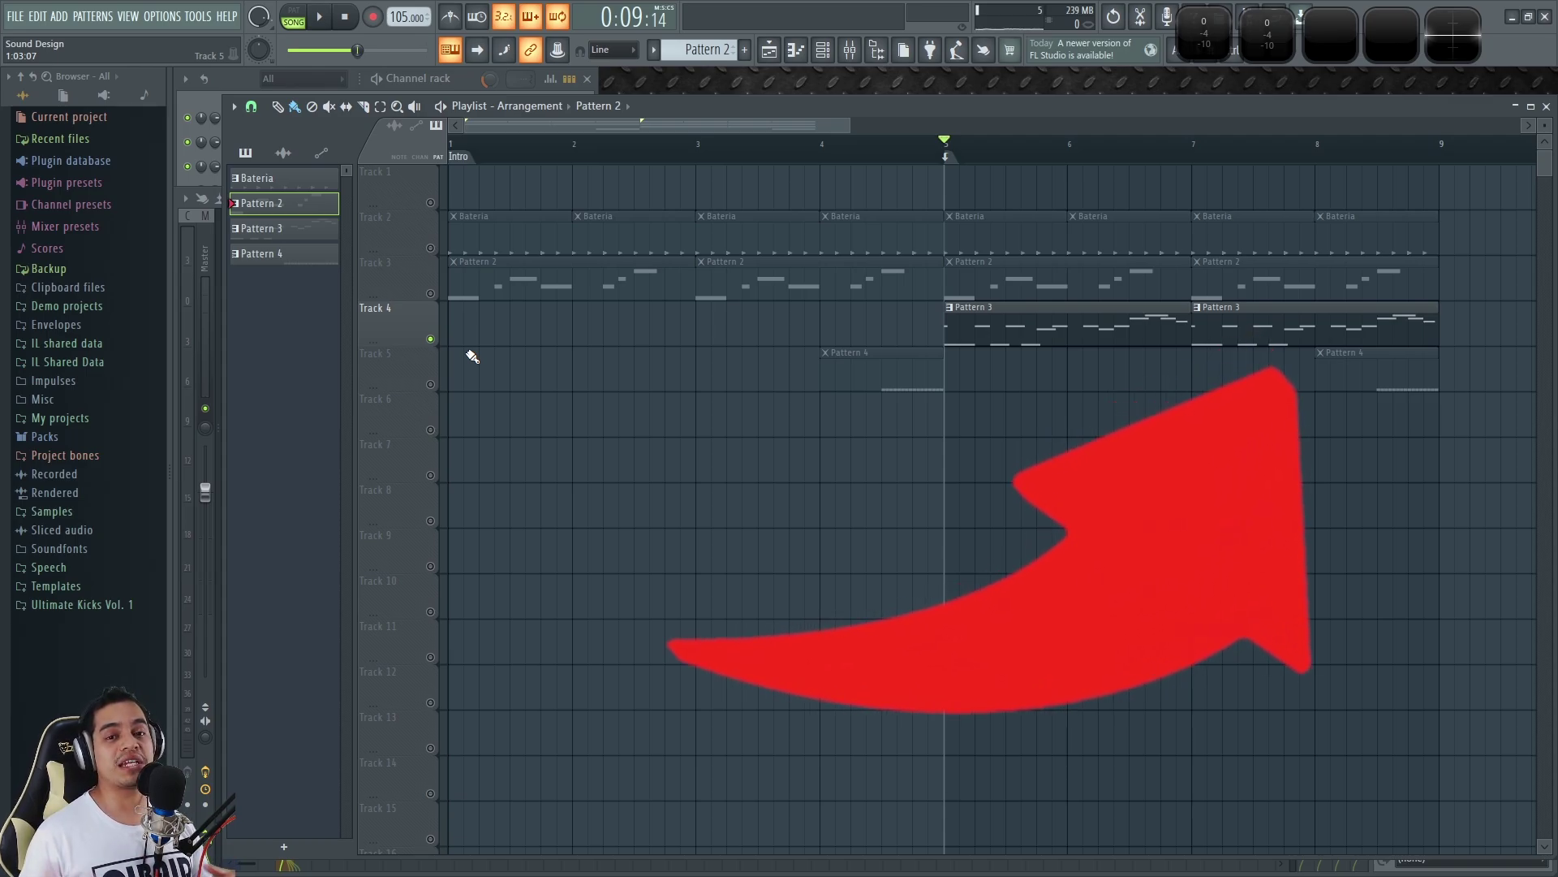
pyautogui.rightClick(438, 308)
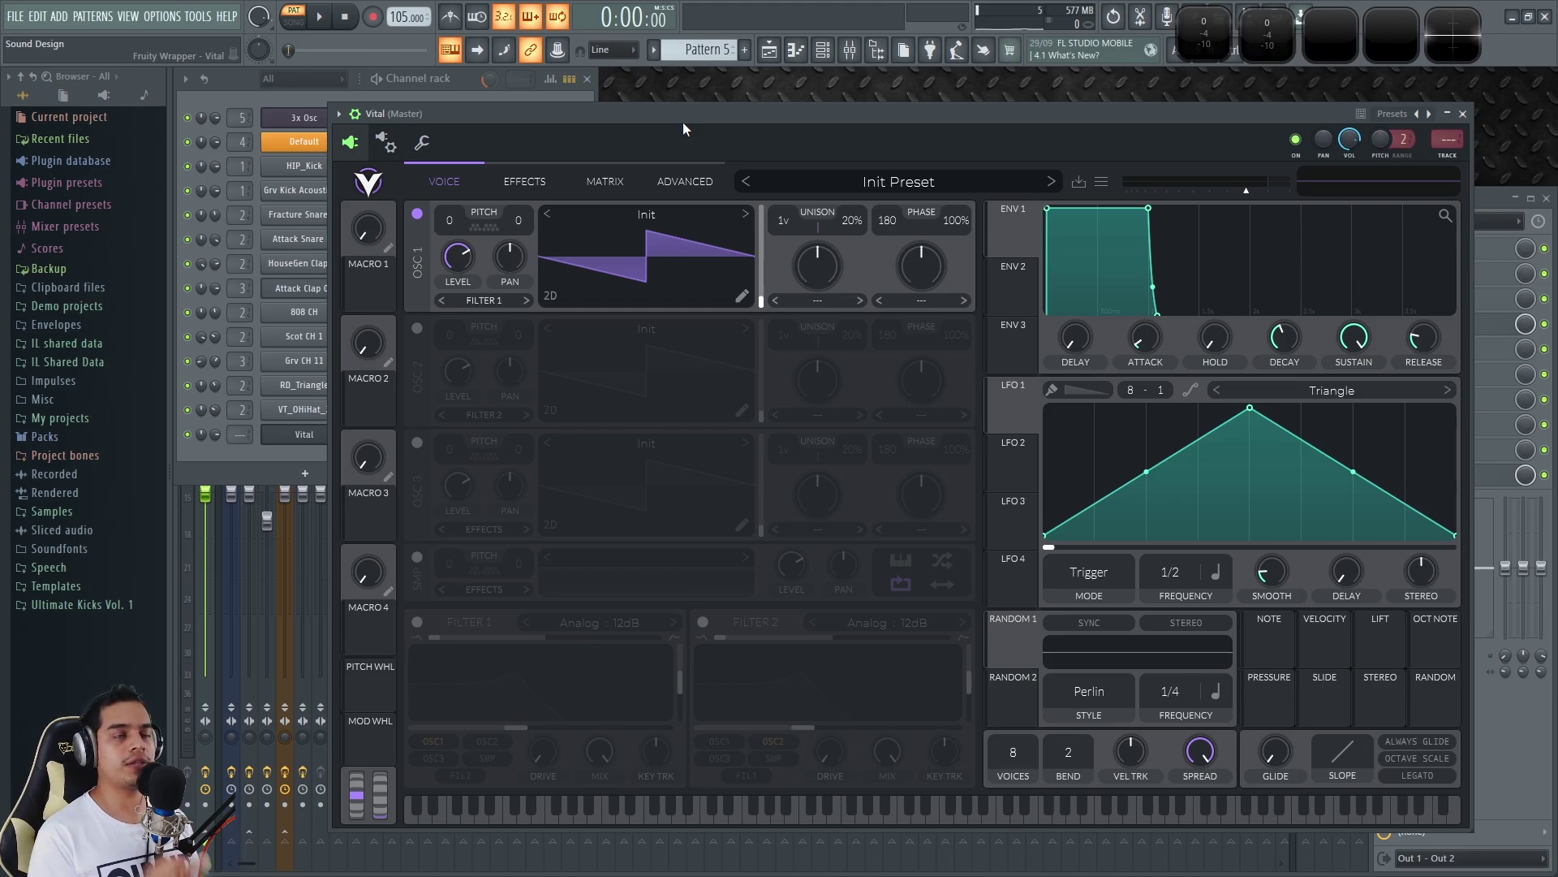
# Show the Vital channel's notes in the channel rack and play Pattern 5 with Vital's Init Preset.
pyautogui.moveTo(683, 122)
pyautogui.mouseDown()
pyautogui.moveTo(724, 117)
pyautogui.moveTo(708, 125)
pyautogui.mouseUp()
pyautogui.click(459, 77)
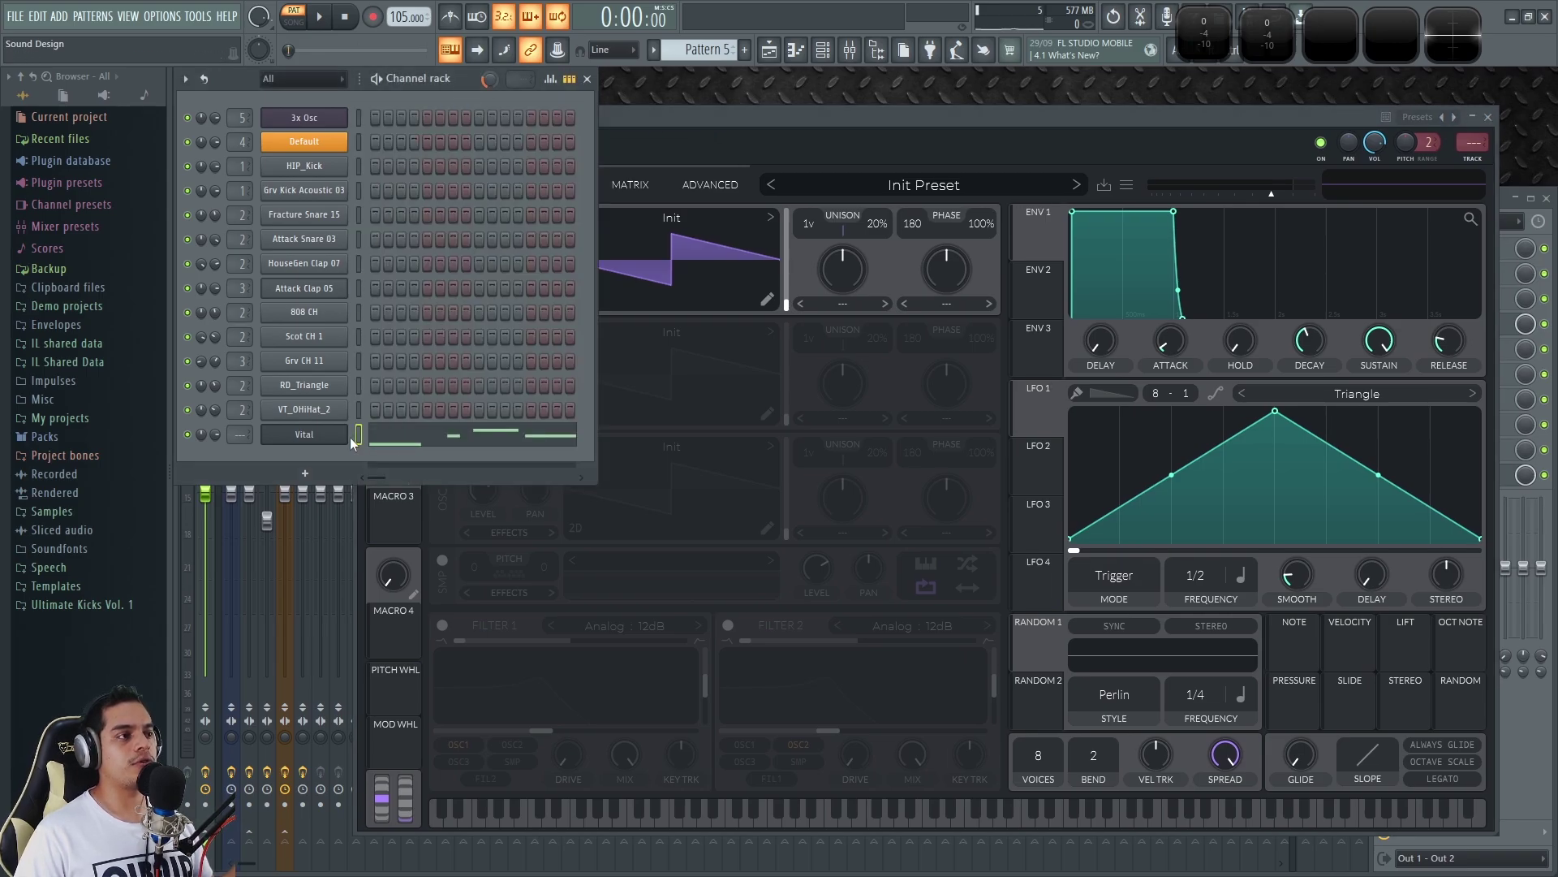
pyautogui.moveTo(744, 123); pyautogui.dragTo(717, 123)
pyautogui.press('space')
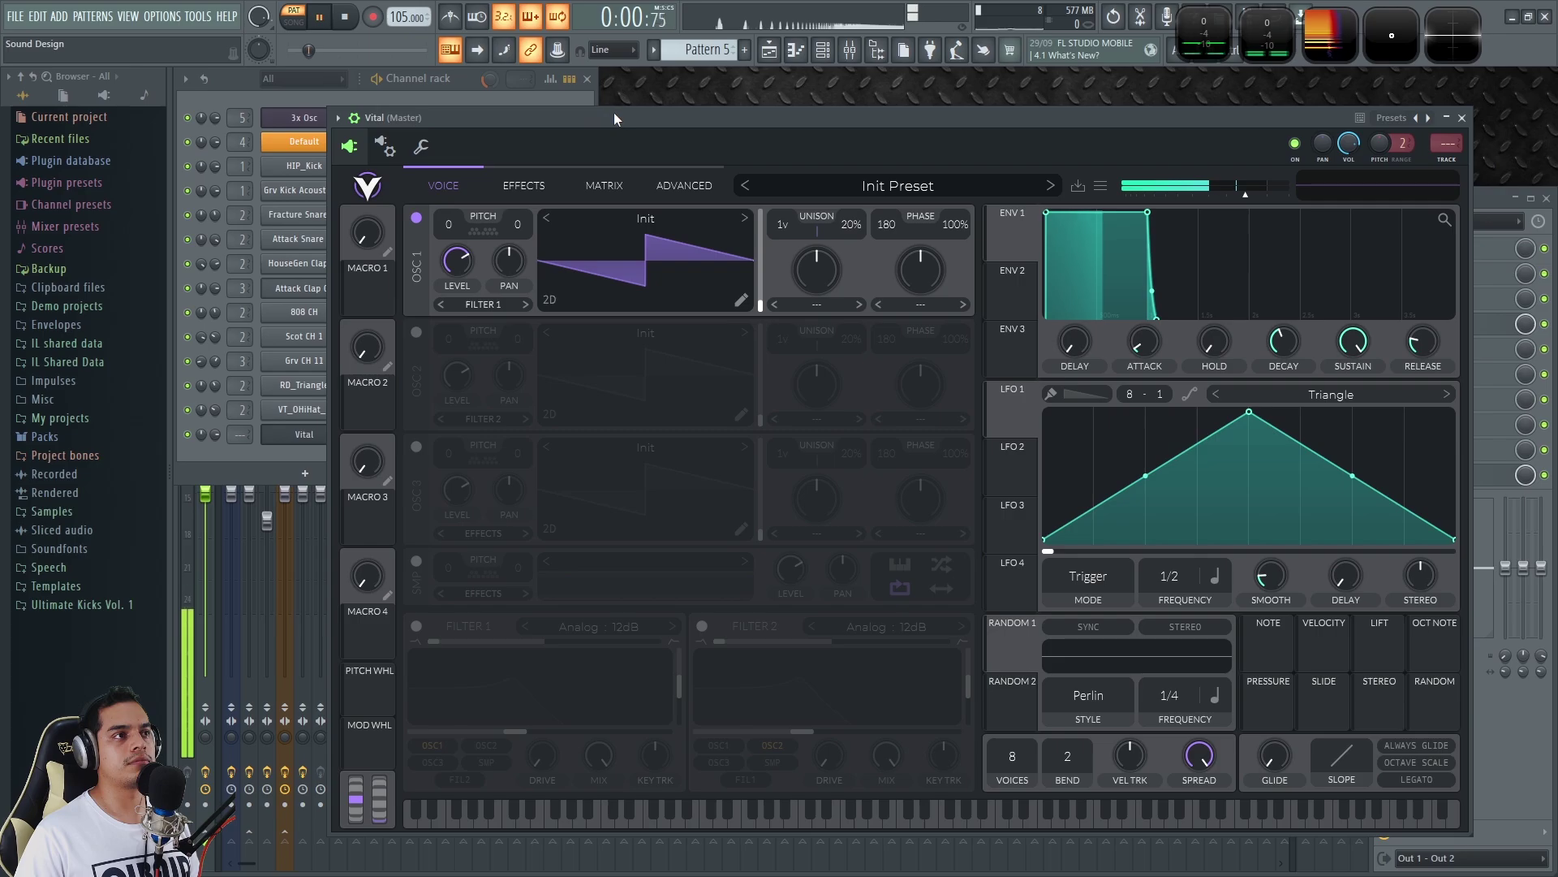
pyautogui.press('space')
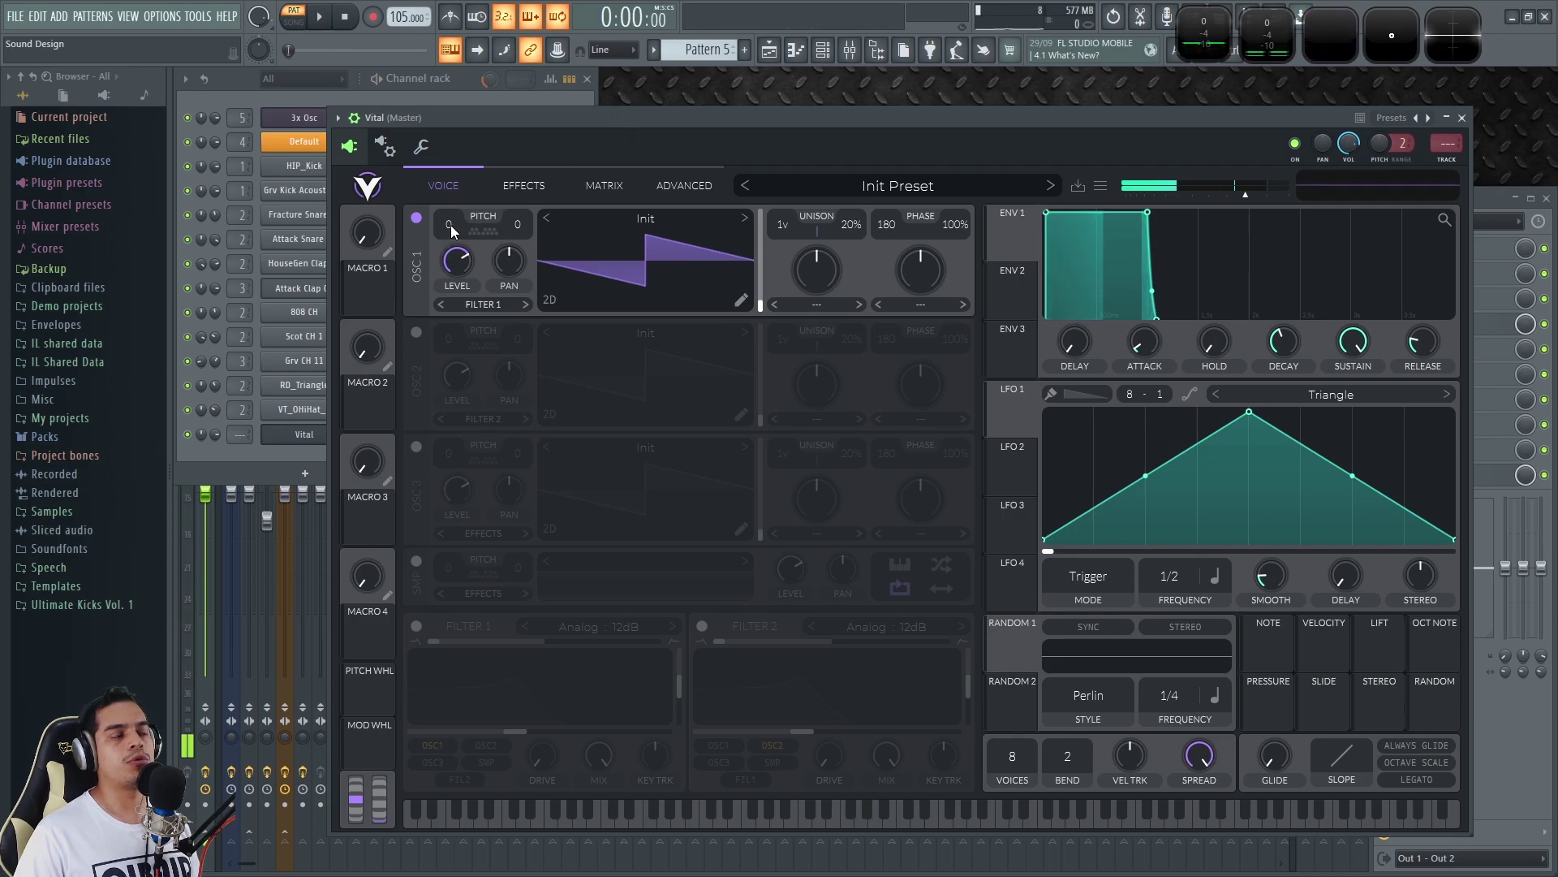
# Transpose Vital's oscillator 1 to -12 and play the pattern to hear it.
pyautogui.moveTo(453, 236); pyautogui.dragTo(450, 270)
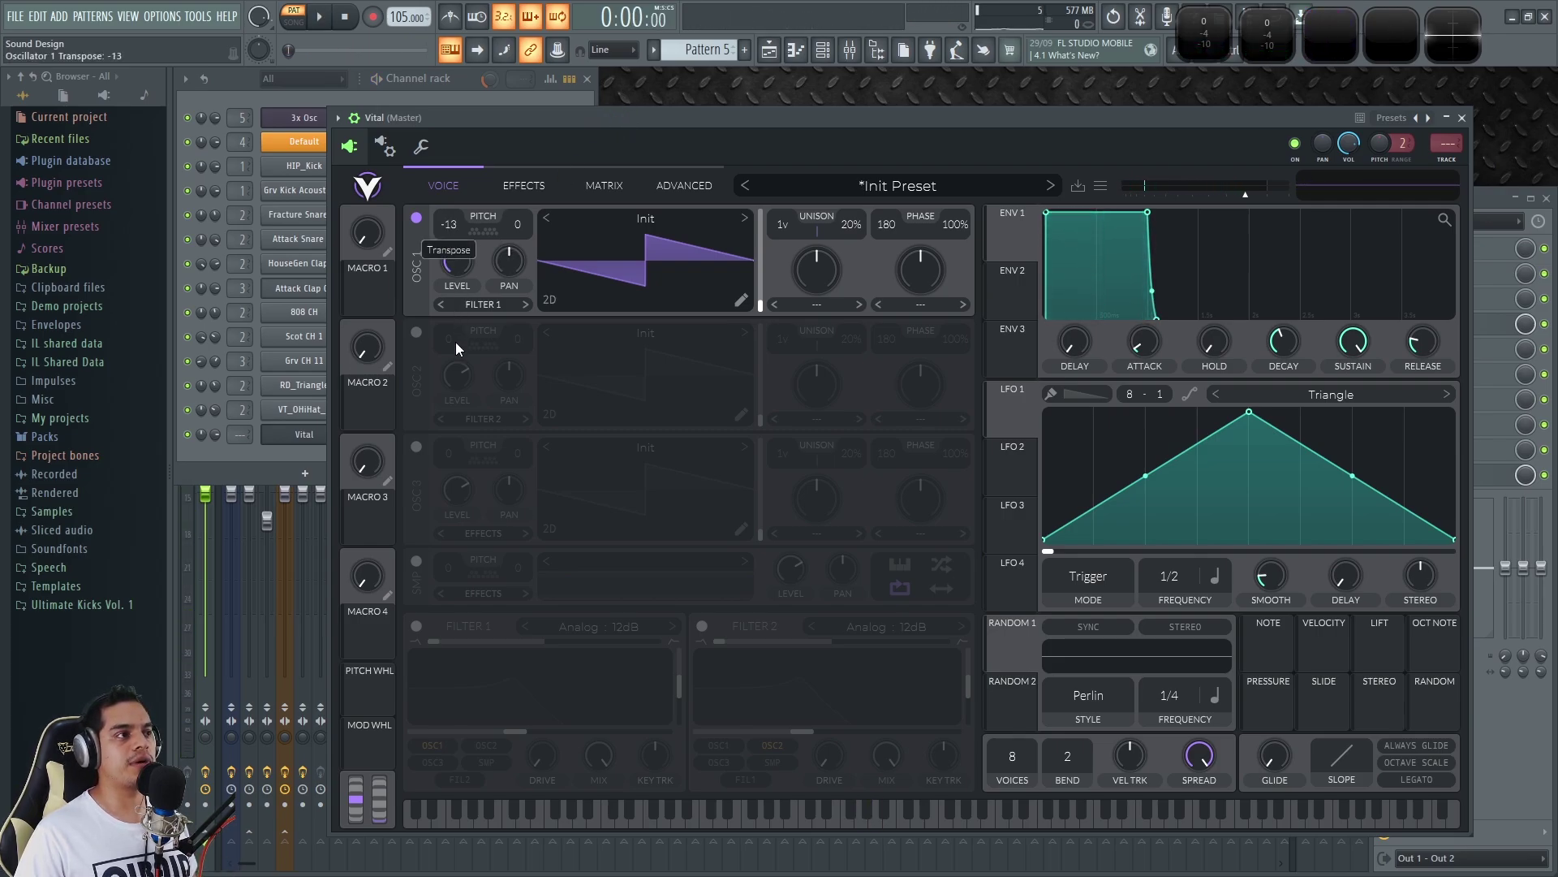
pyautogui.moveTo(460, 328); pyautogui.dragTo(456, 331)
pyautogui.press('space')
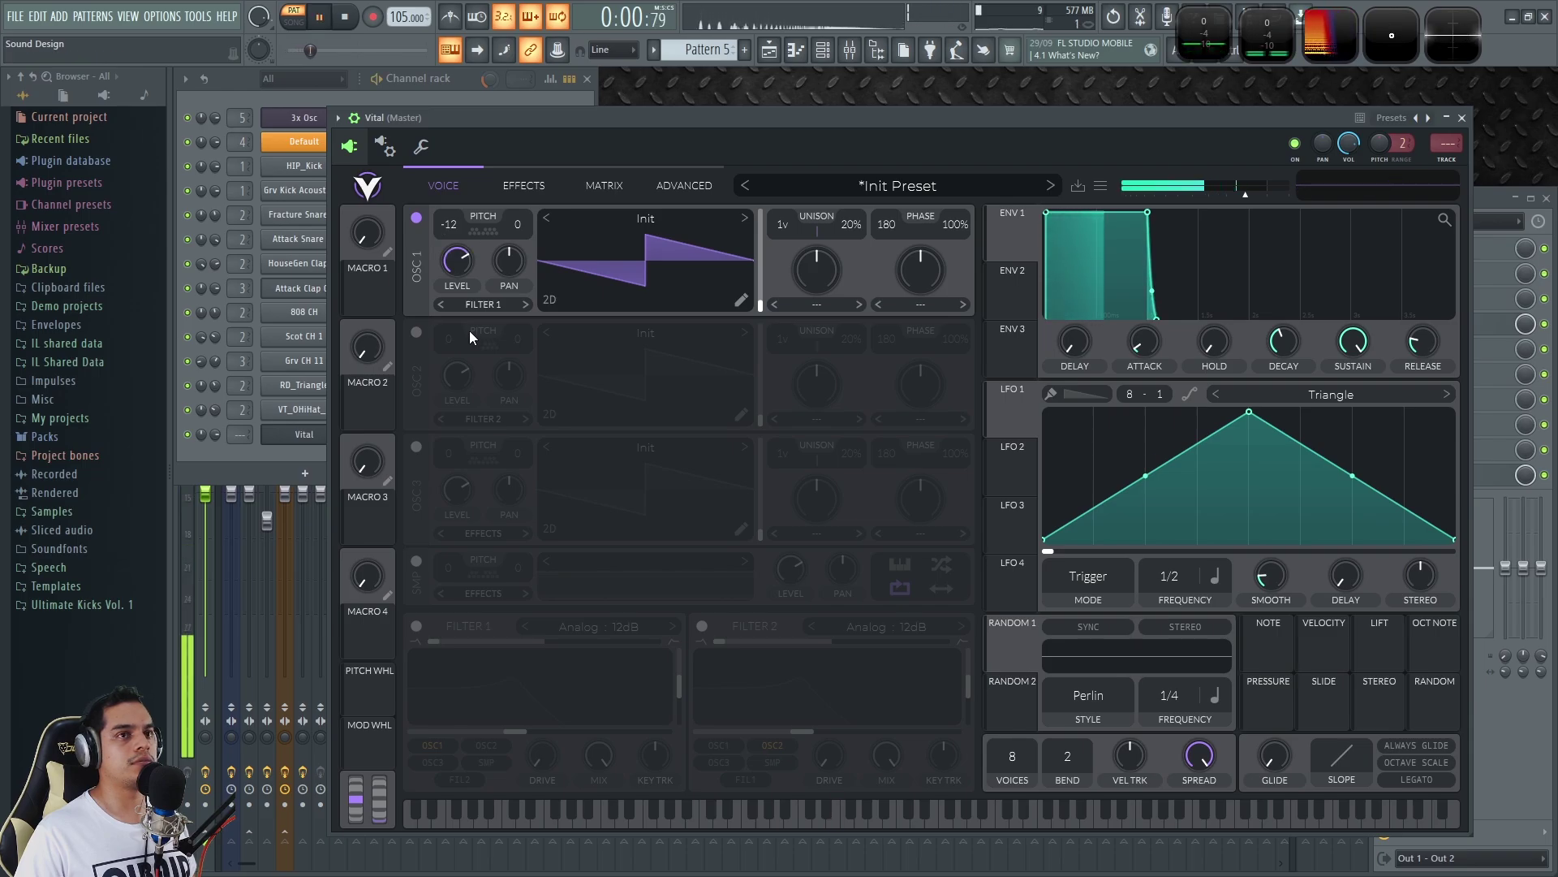
pyautogui.moveTo(779, 120); pyautogui.dragTo(782, 114)
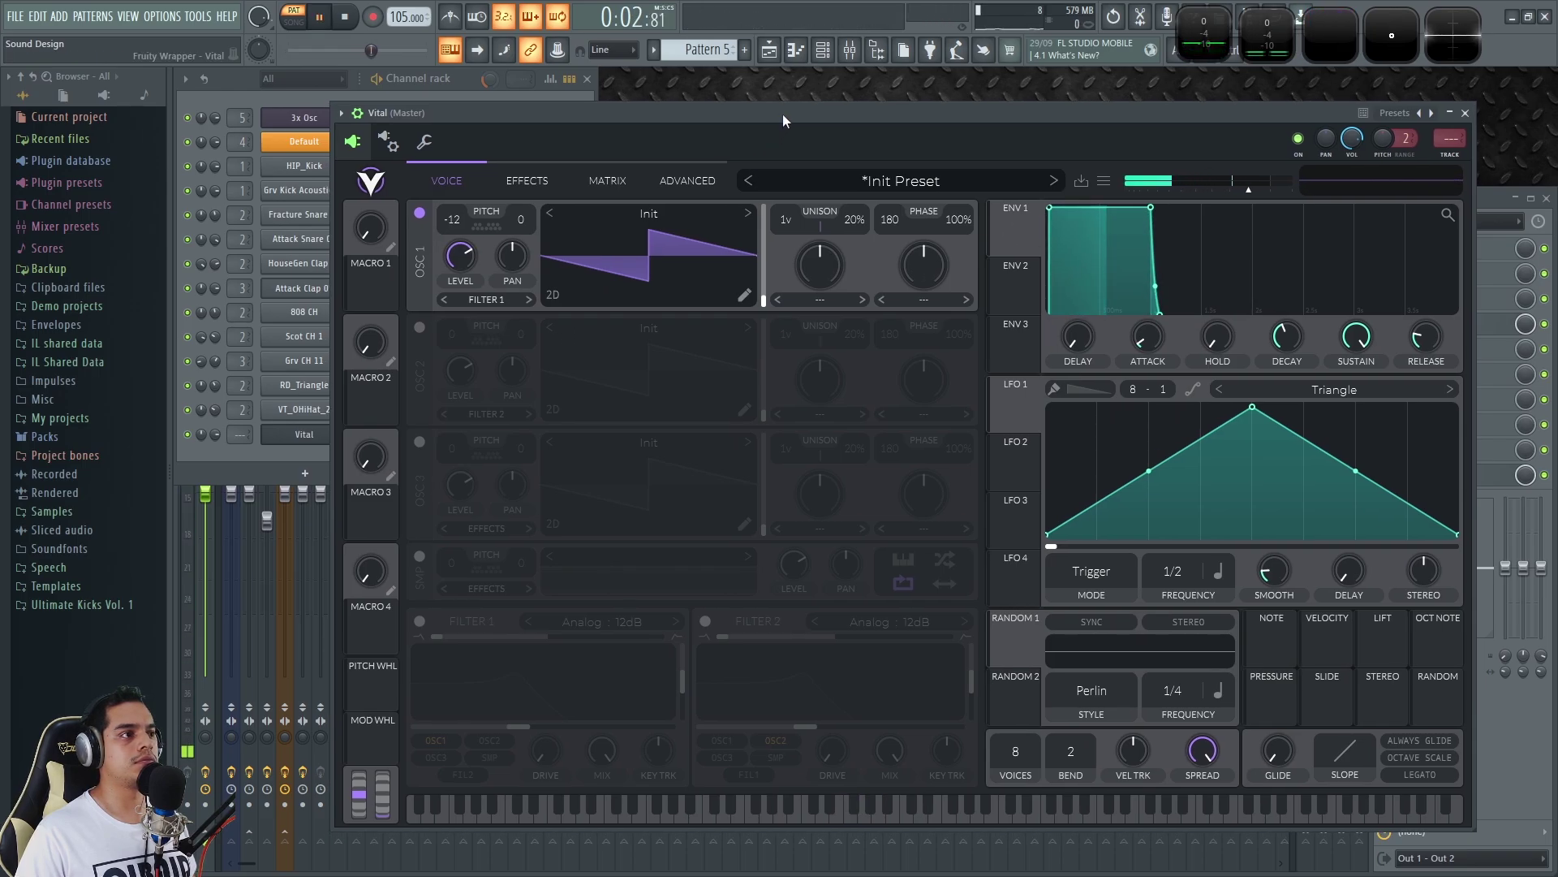
pyautogui.press('space')
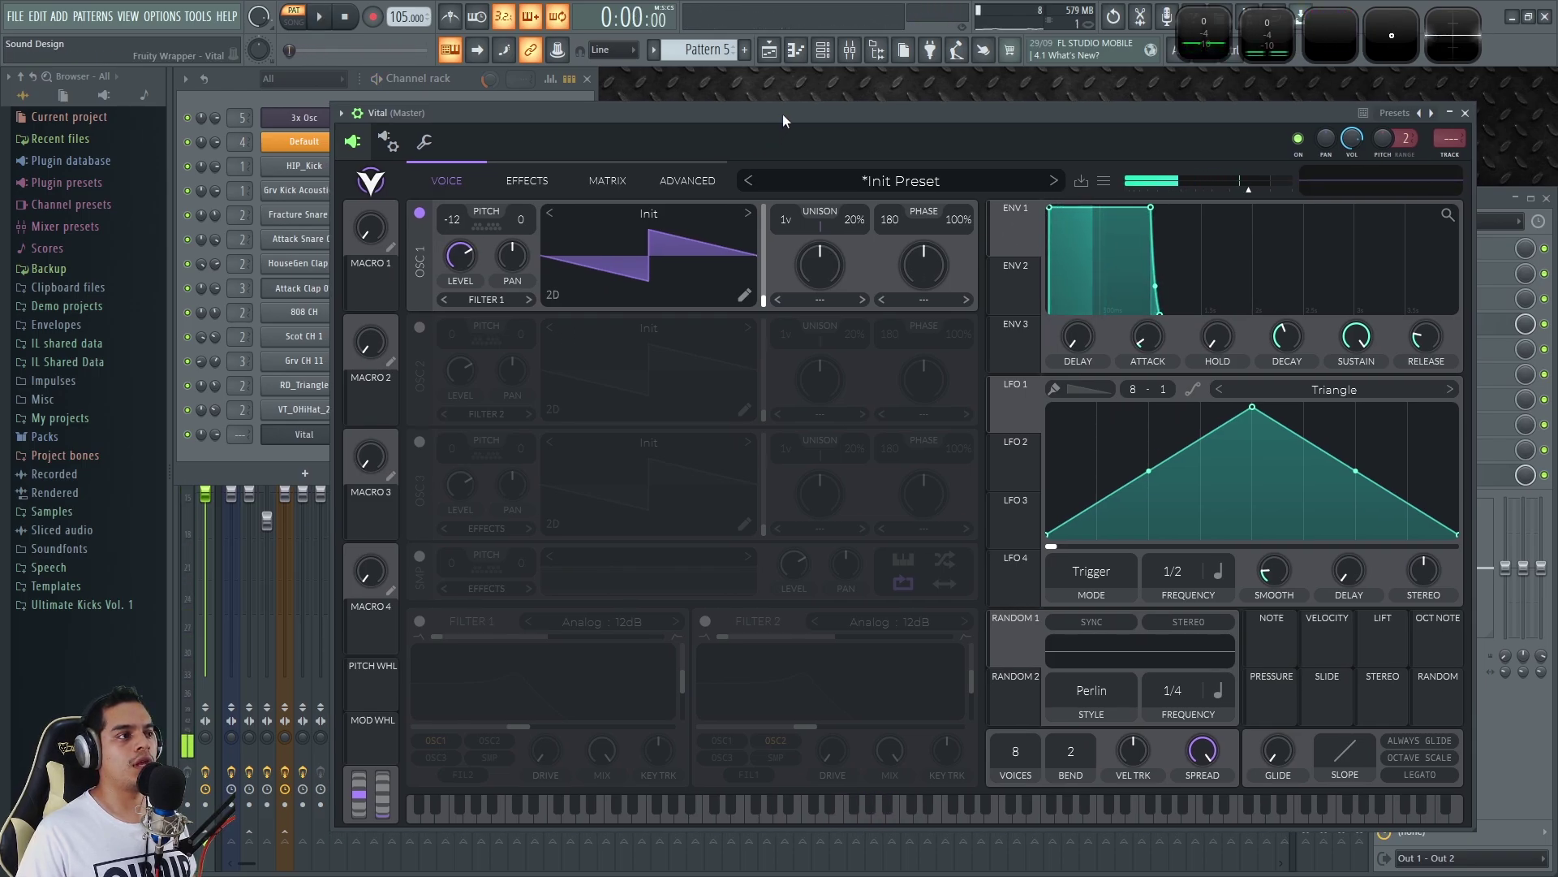
# Enable oscillator 2, set its transpose to -12, and switch the oscillator off again.
pyautogui.click(420, 327)
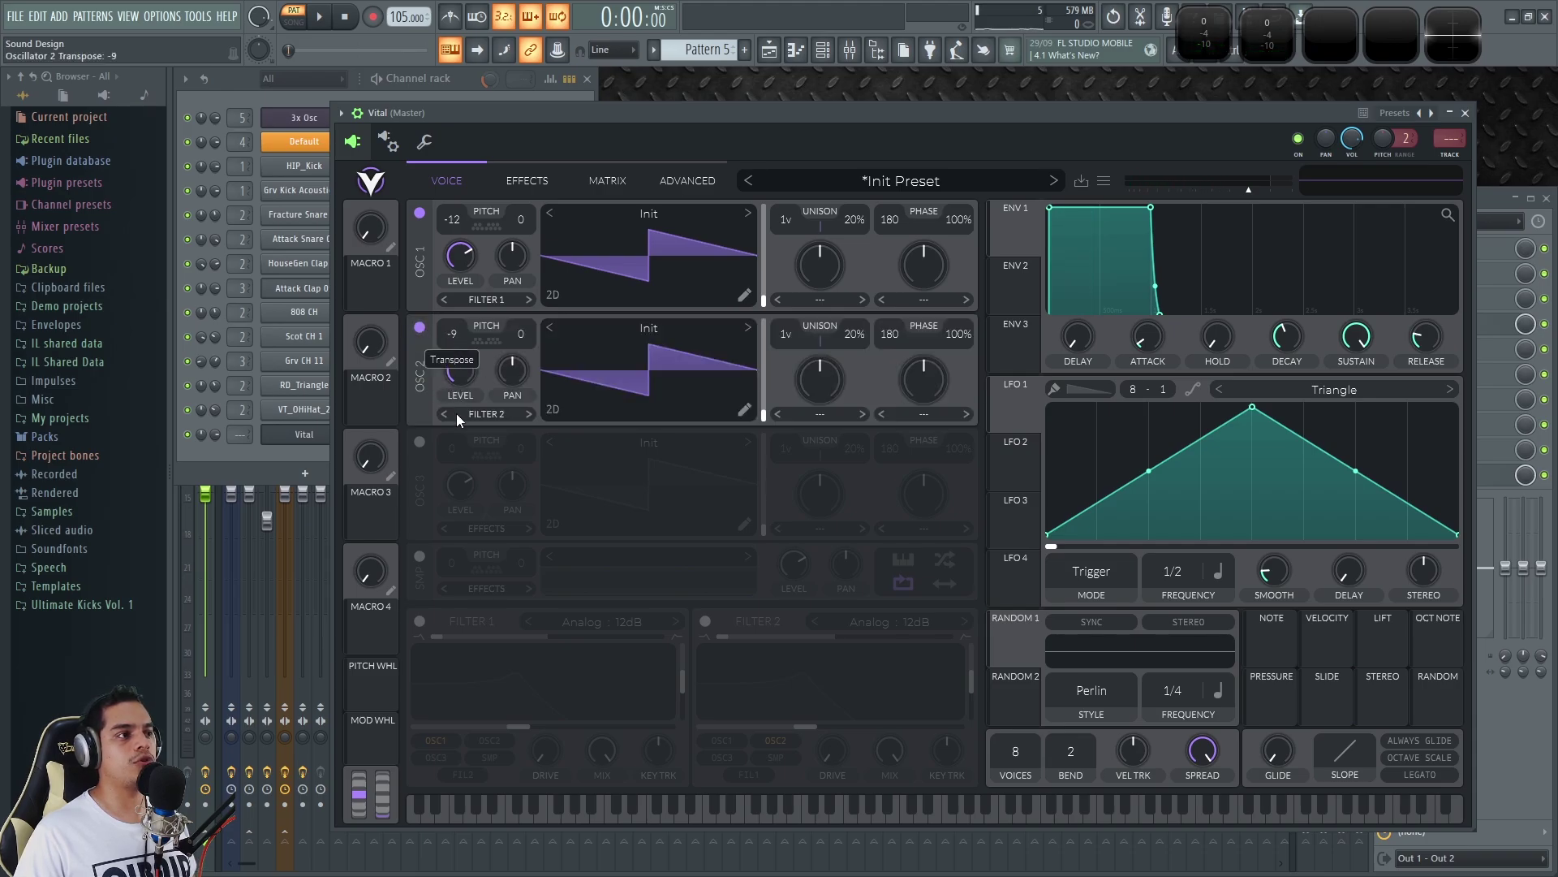
pyautogui.moveTo(456, 436); pyautogui.dragTo(457, 439)
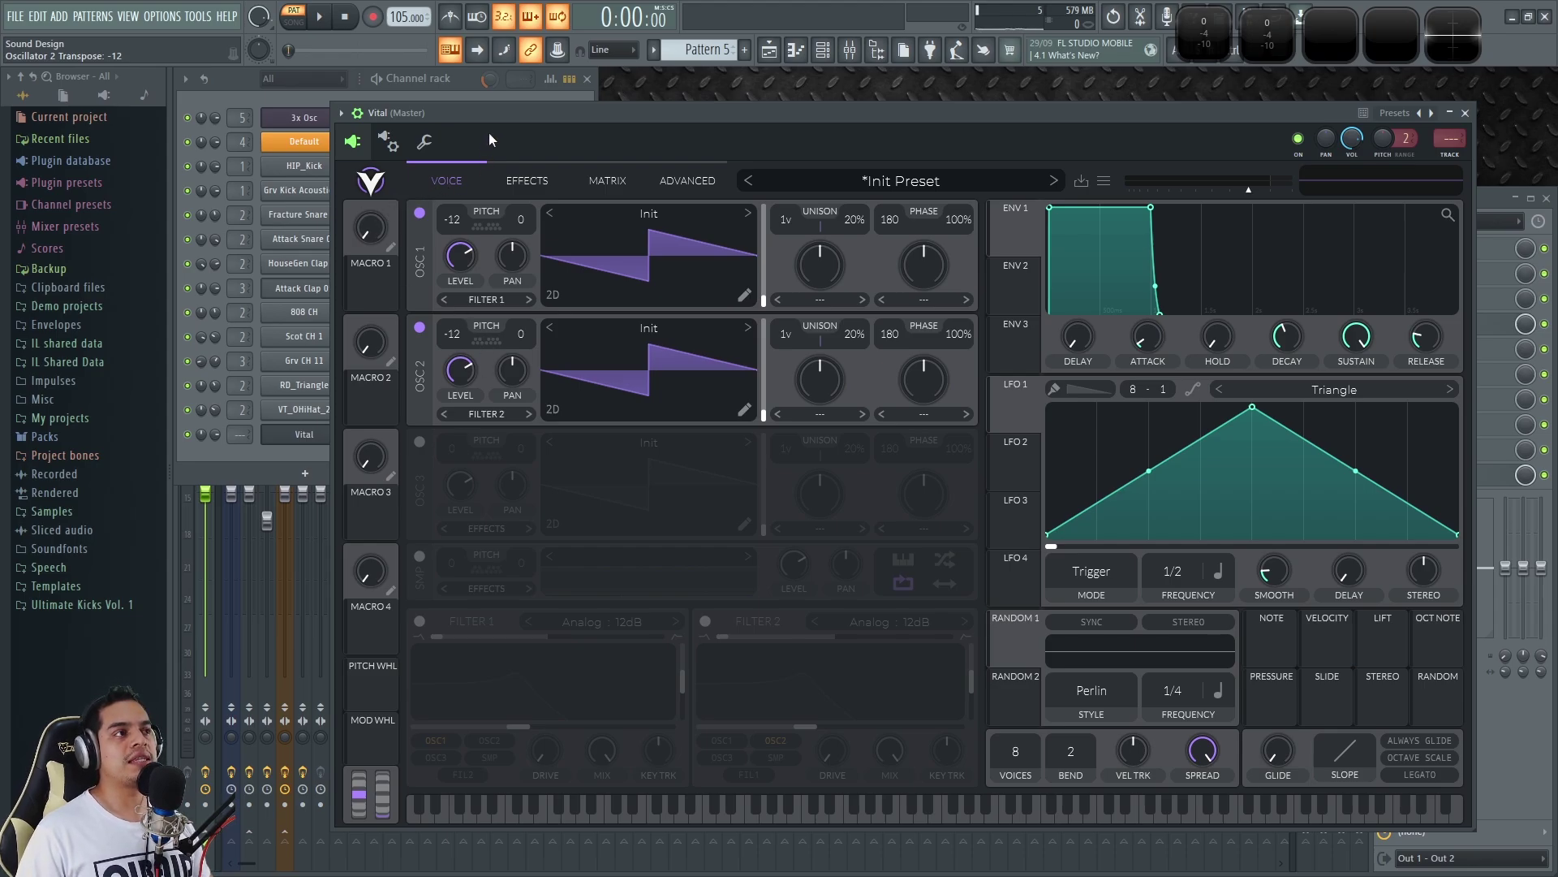
pyautogui.moveTo(505, 112); pyautogui.dragTo(509, 112)
pyautogui.click(423, 328)
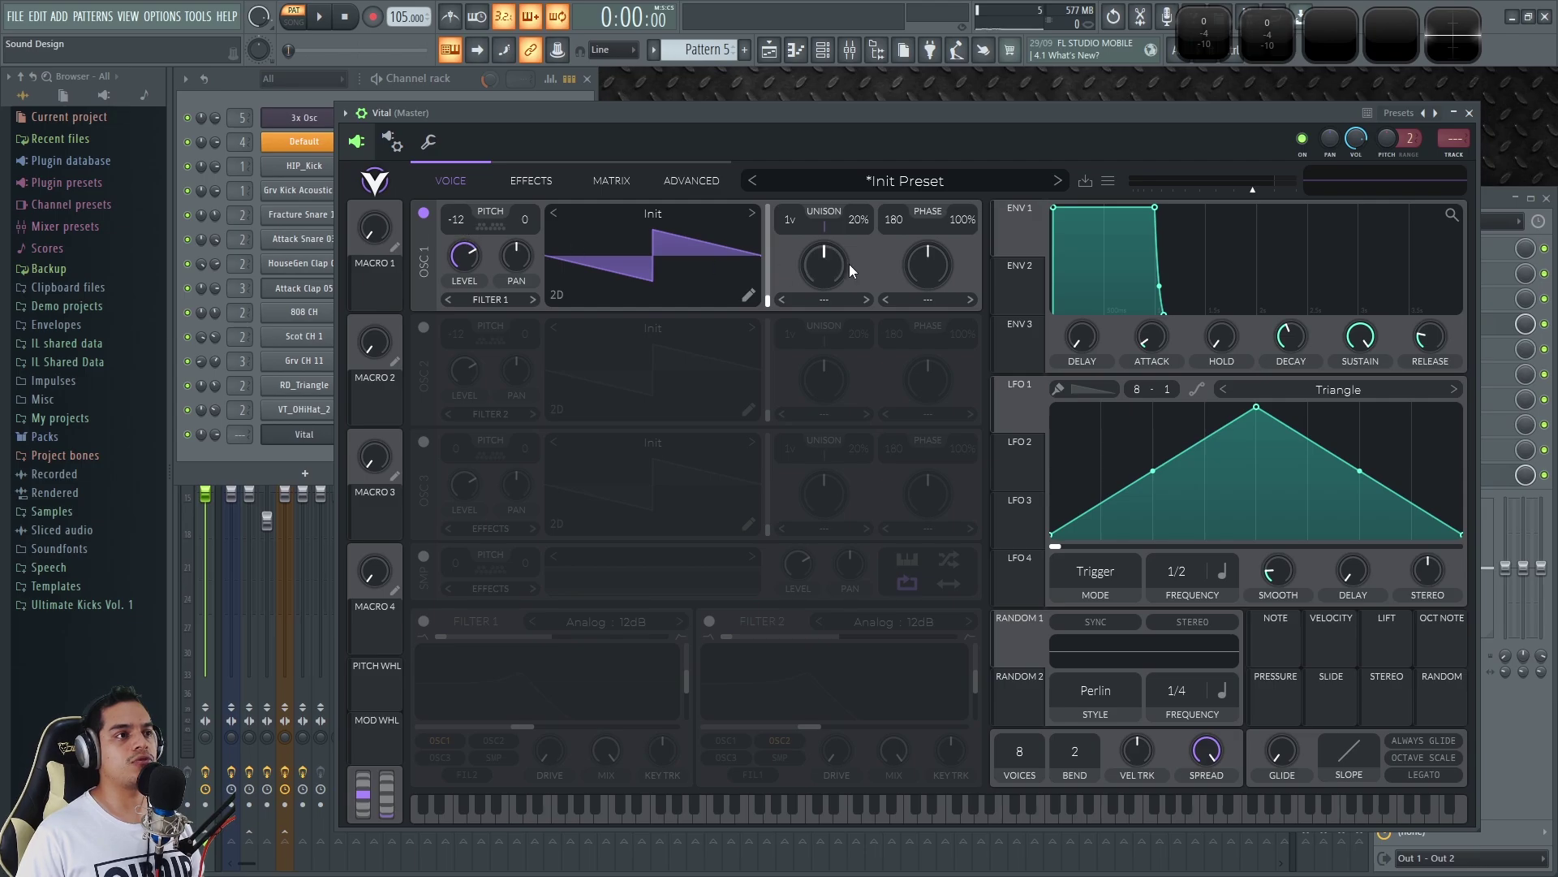
# Set oscillator 1's unison to 3 voices with 4% detune and listen to the pattern.
pyautogui.moveTo(791, 222); pyautogui.dragTo(869, 272)
pyautogui.press('space')
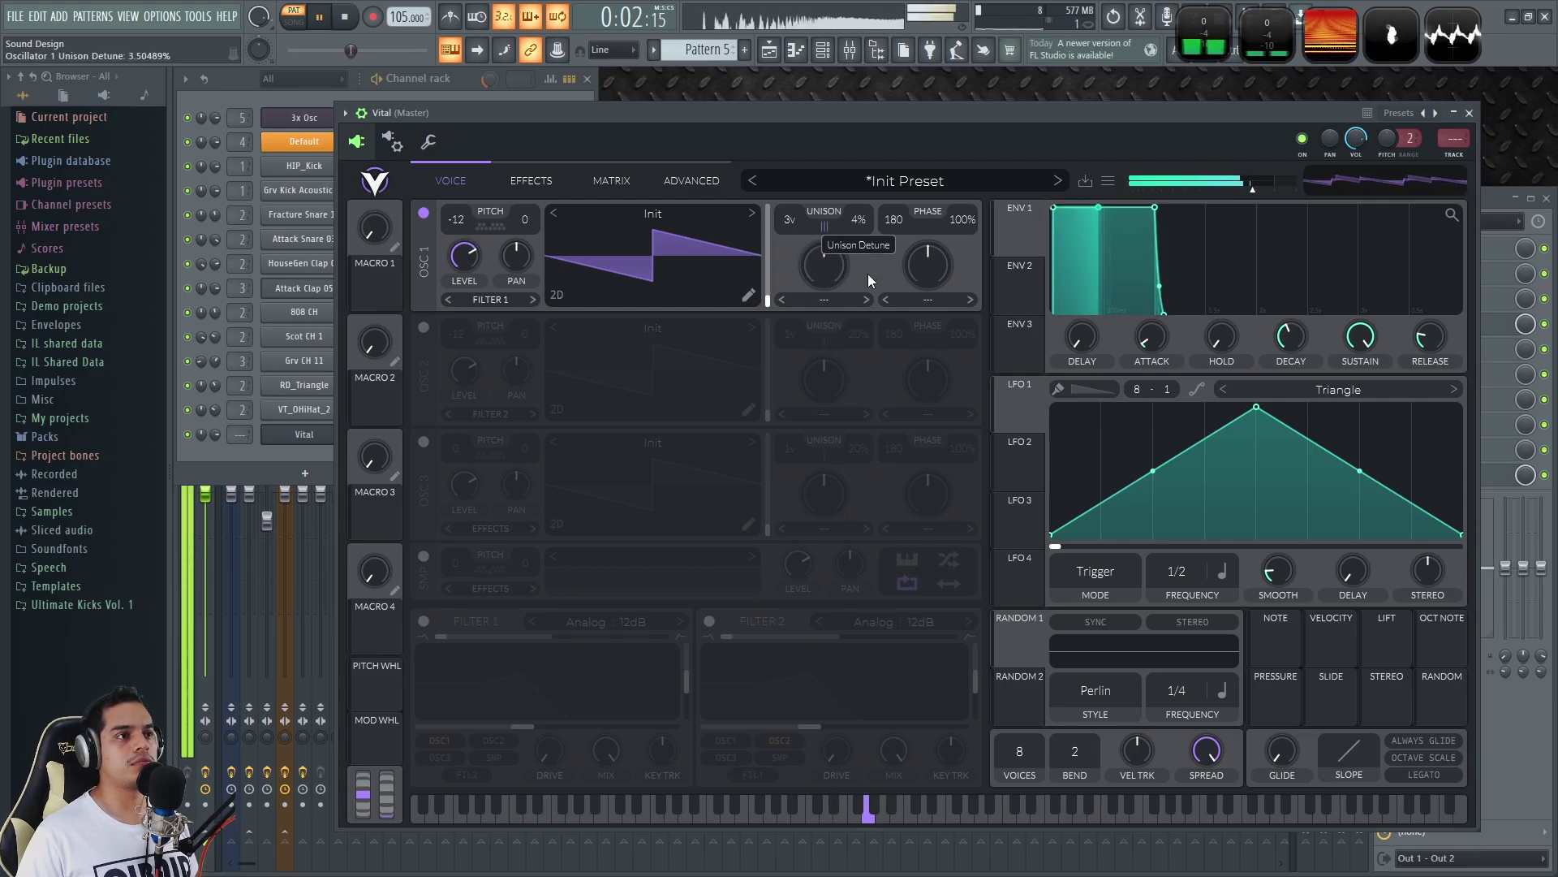
pyautogui.press('space')
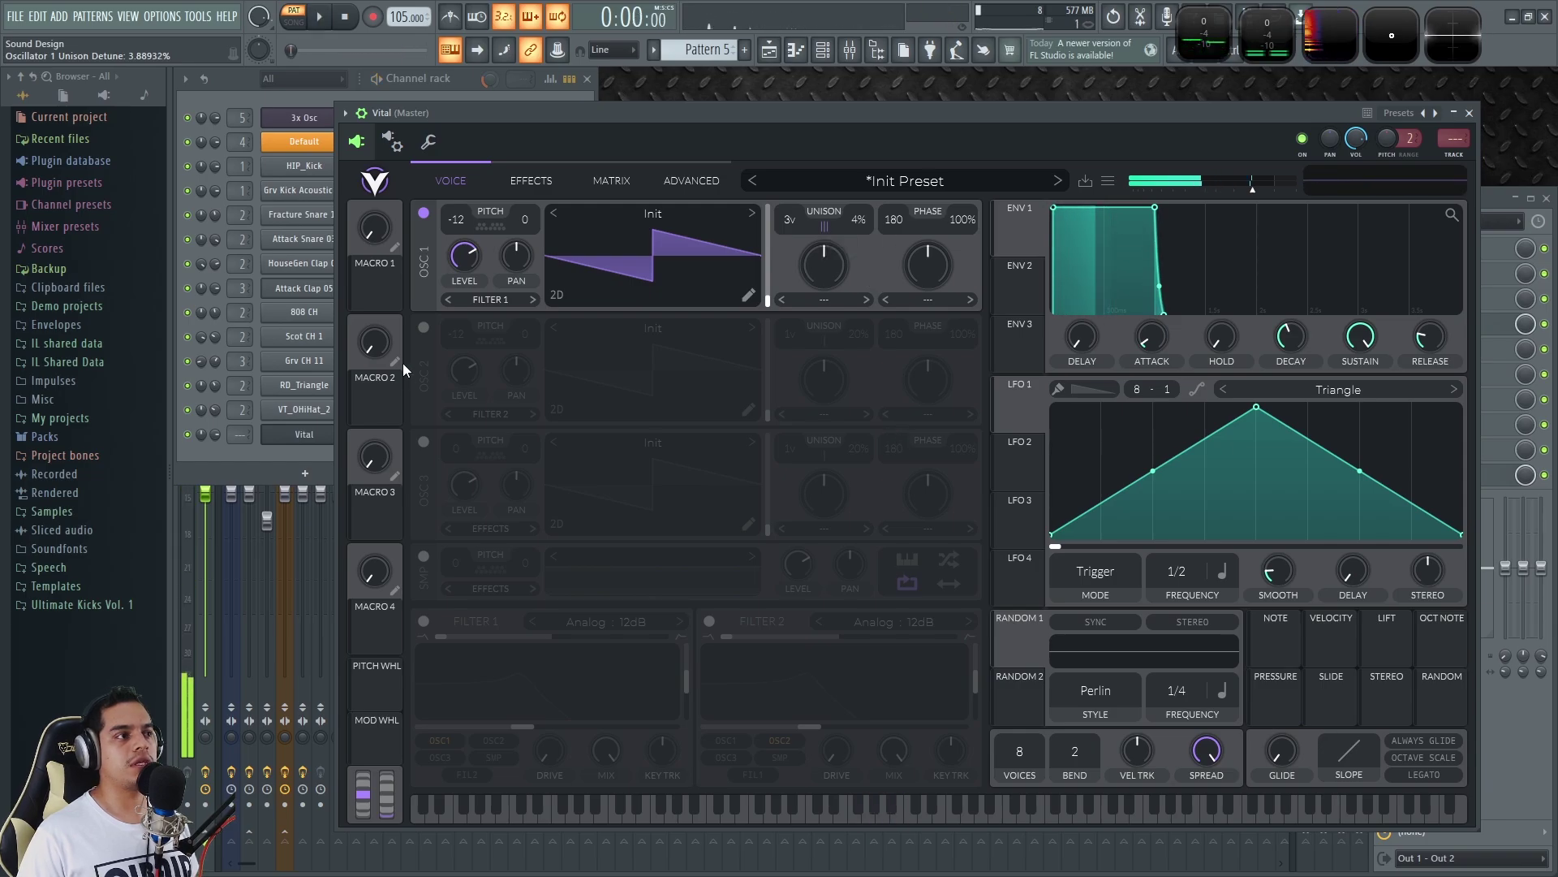
# Enable oscillator 2 and load the Basic Shapes wavetable into it.
pyautogui.click(422, 327)
pyautogui.click(747, 328)
pyautogui.click(750, 328)
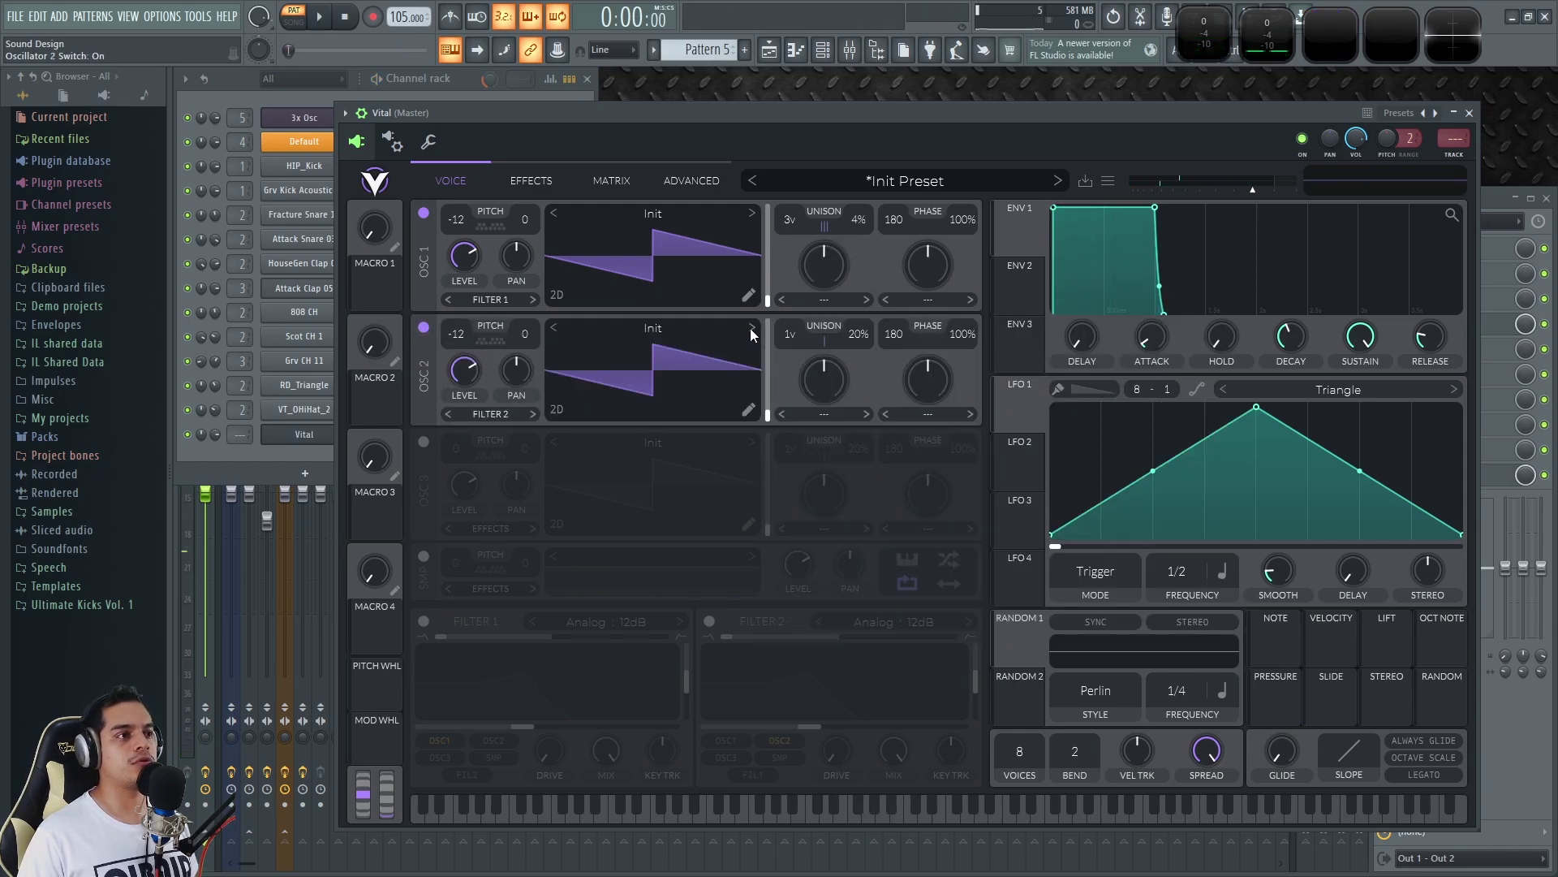
pyautogui.click(751, 328)
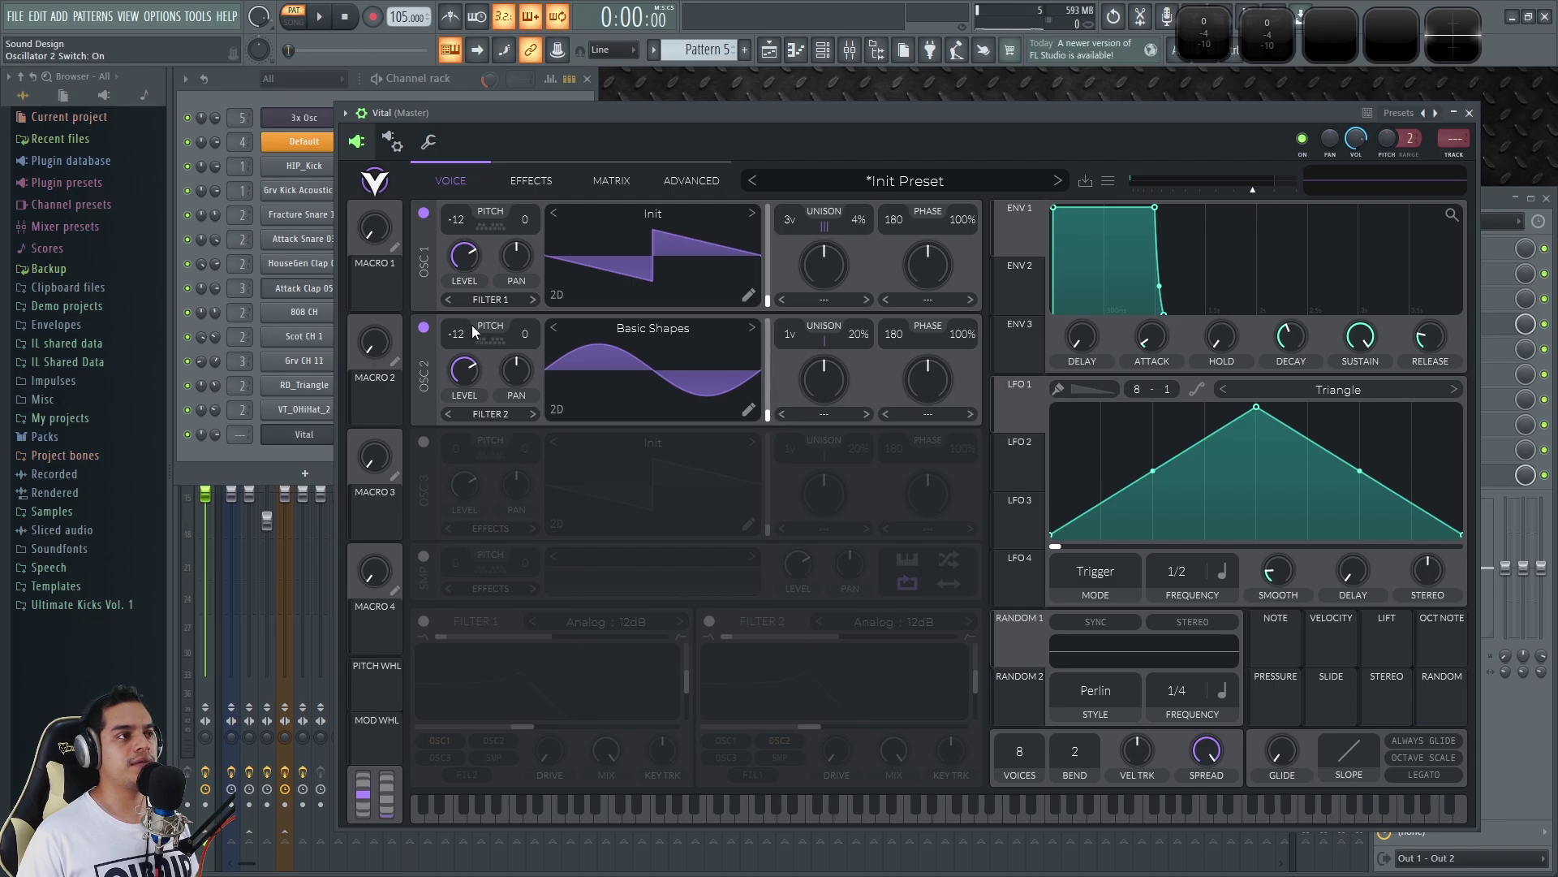
# Play the pattern with oscillator 2 alone, and again with both oscillators active.
pyautogui.click(422, 213)
pyautogui.press('space')
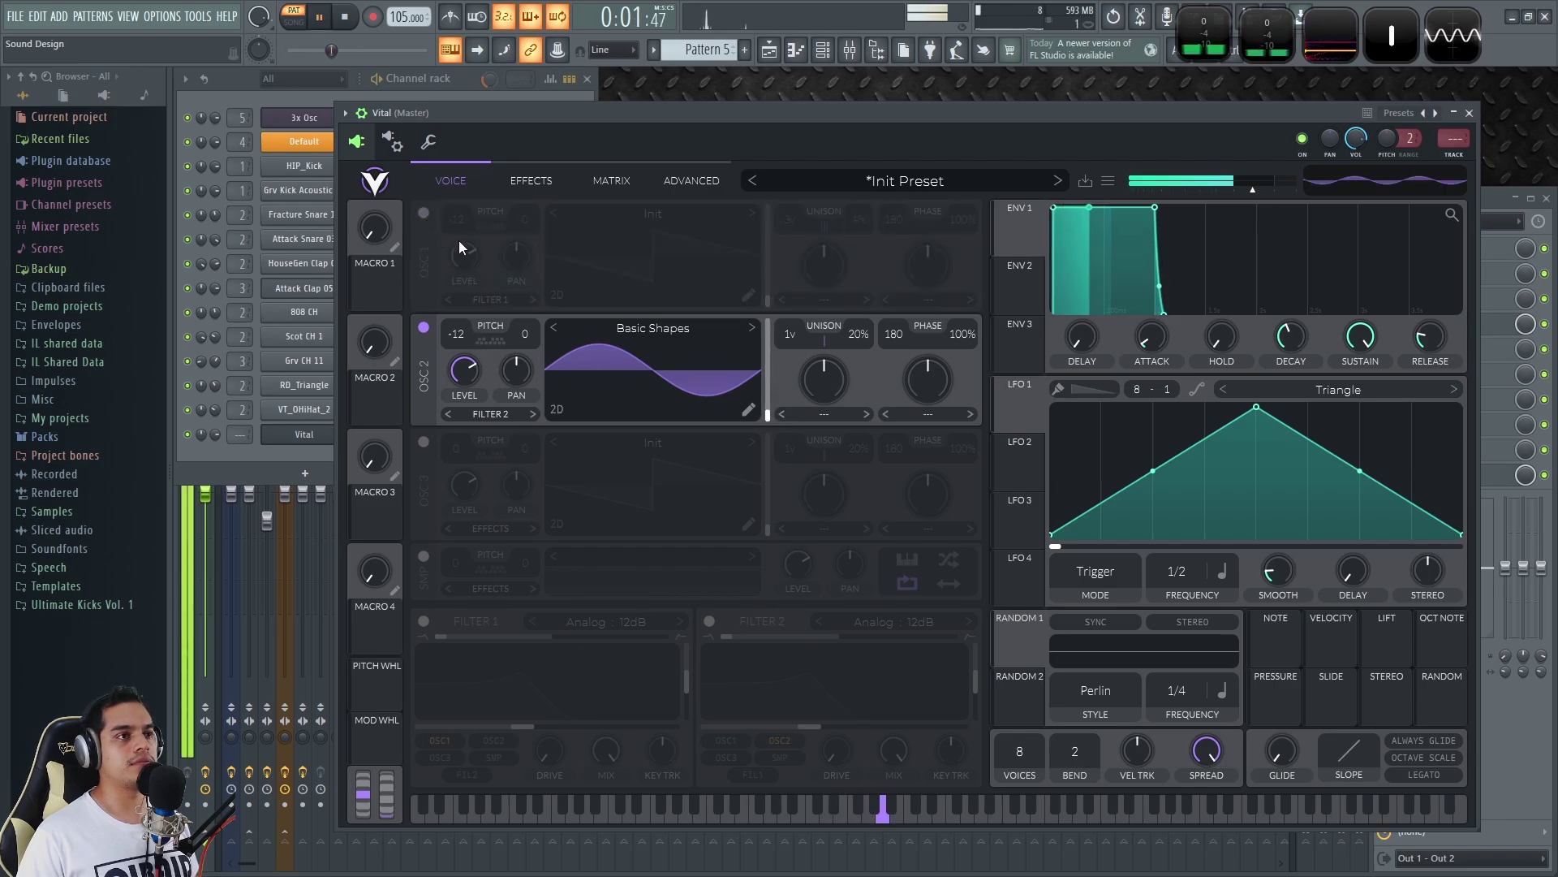
pyautogui.press('space')
pyautogui.click(423, 213)
pyautogui.press('space')
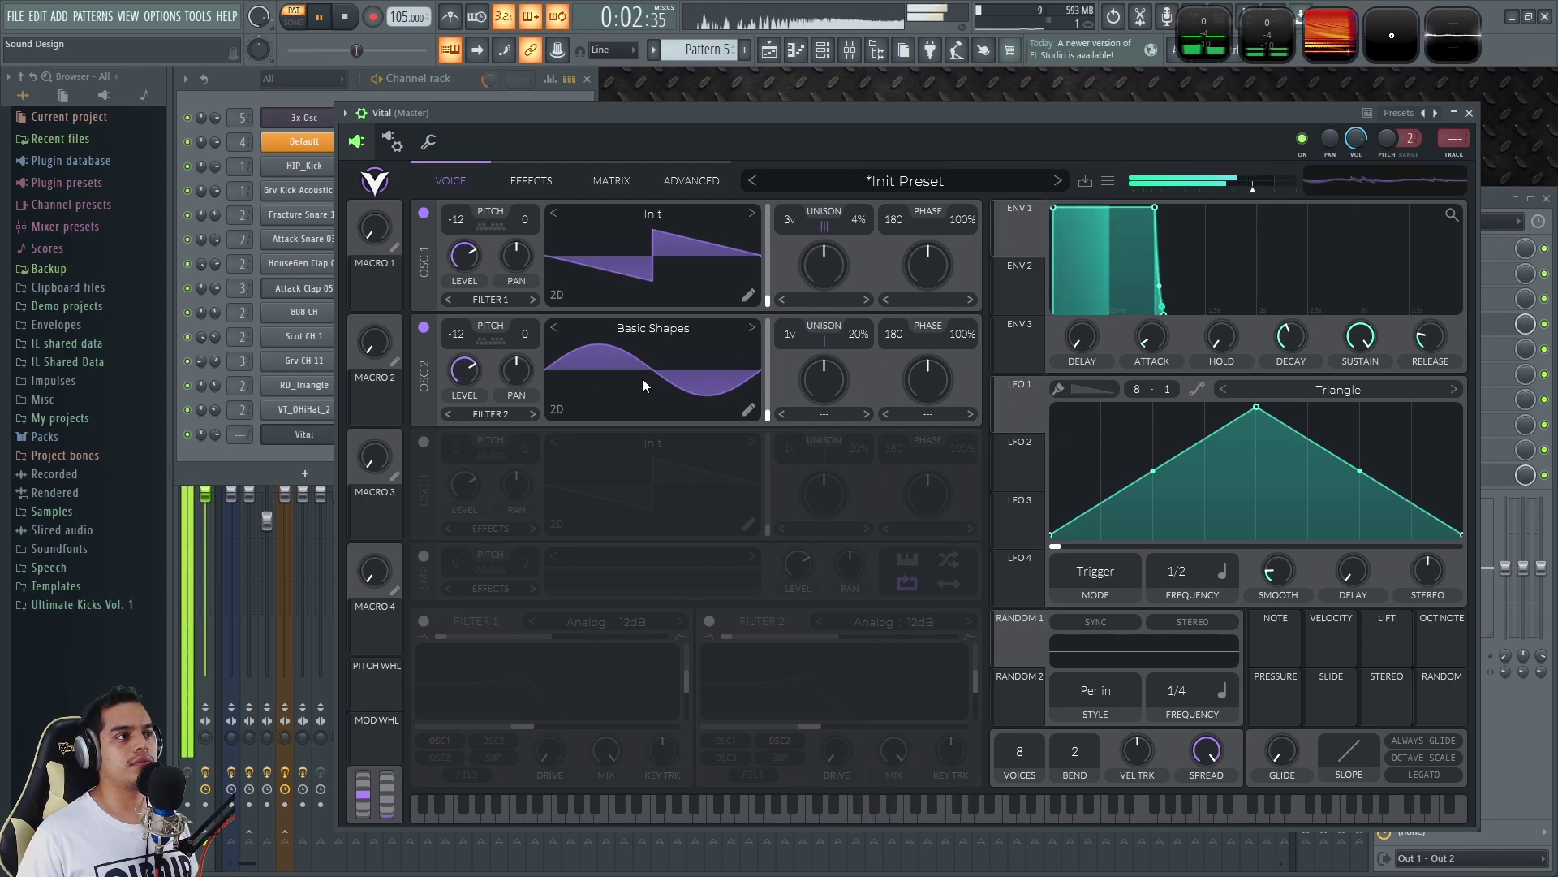
pyautogui.press('space')
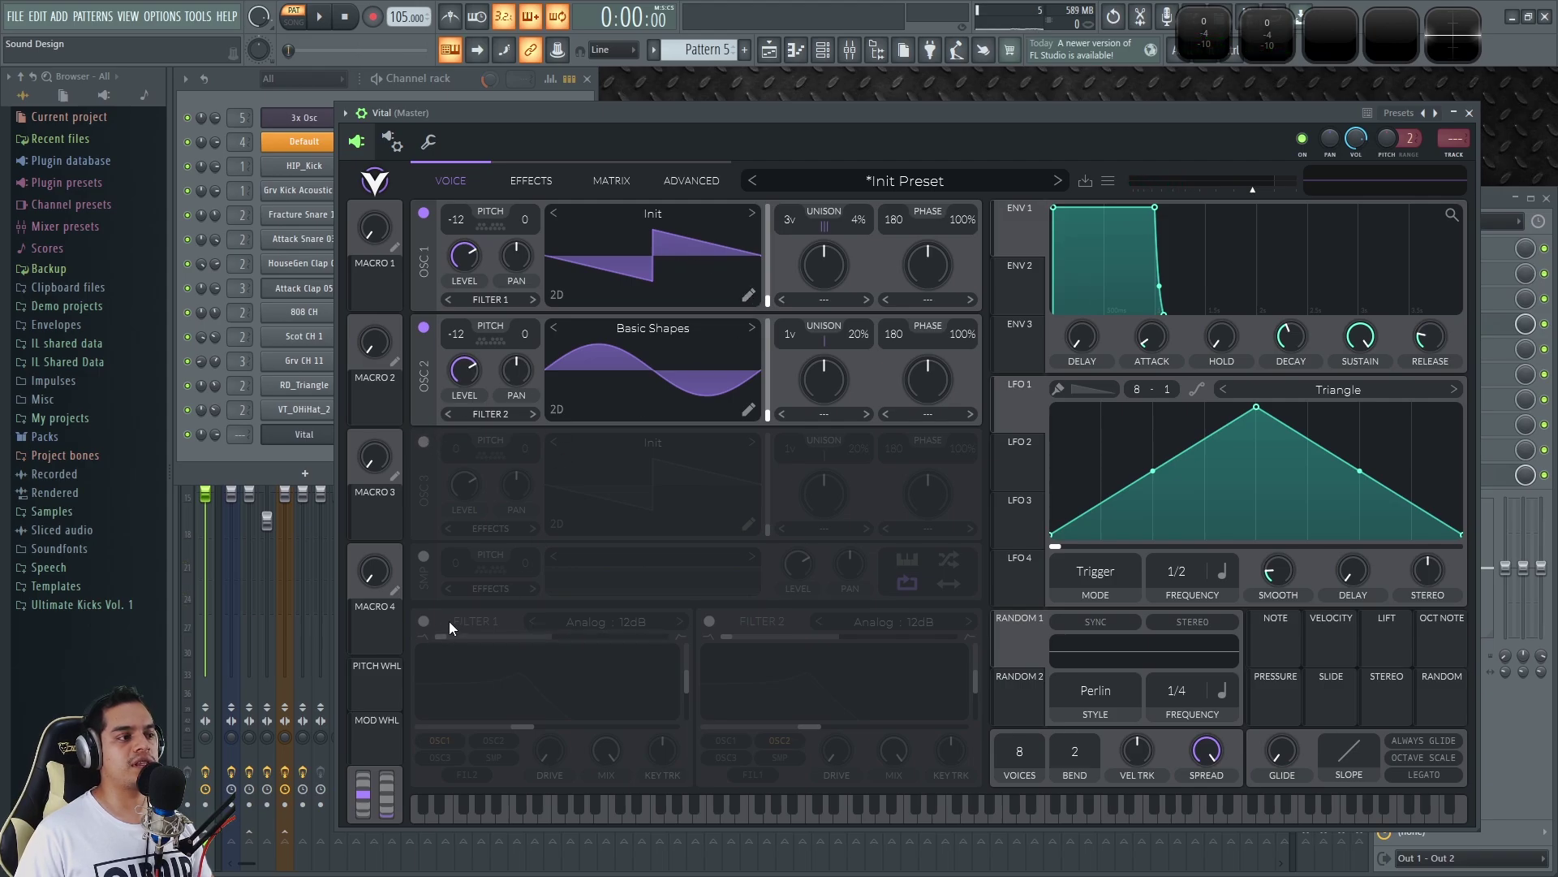
# Remove the first harmonic from oscillator 1's wavetable, play the result, and return to Vital's main voice view.
pyautogui.click(746, 294)
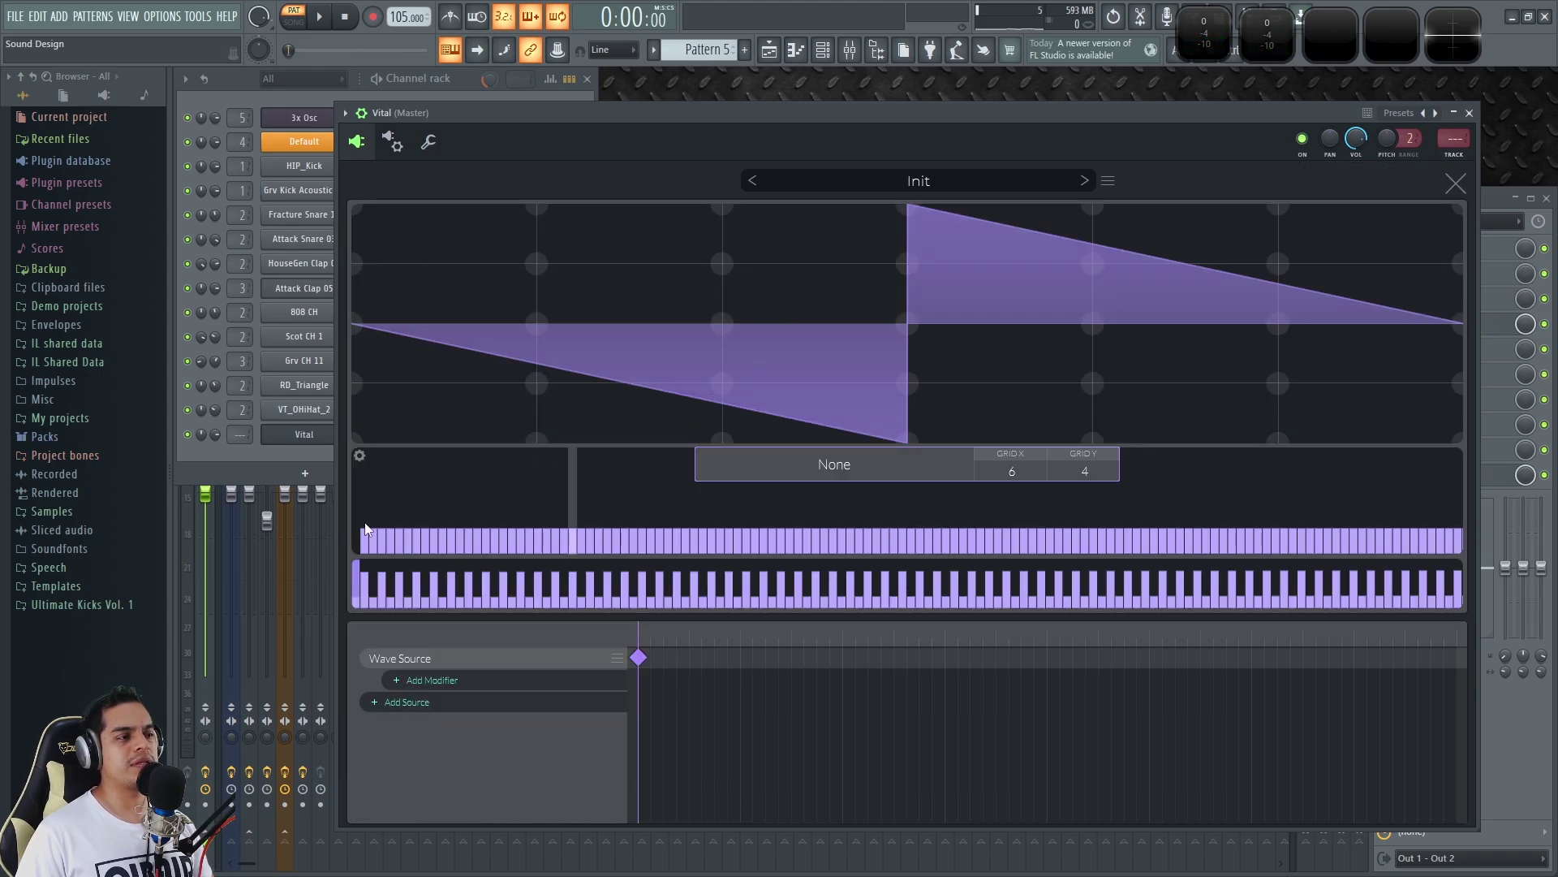
pyautogui.moveTo(363, 538); pyautogui.dragTo(363, 561)
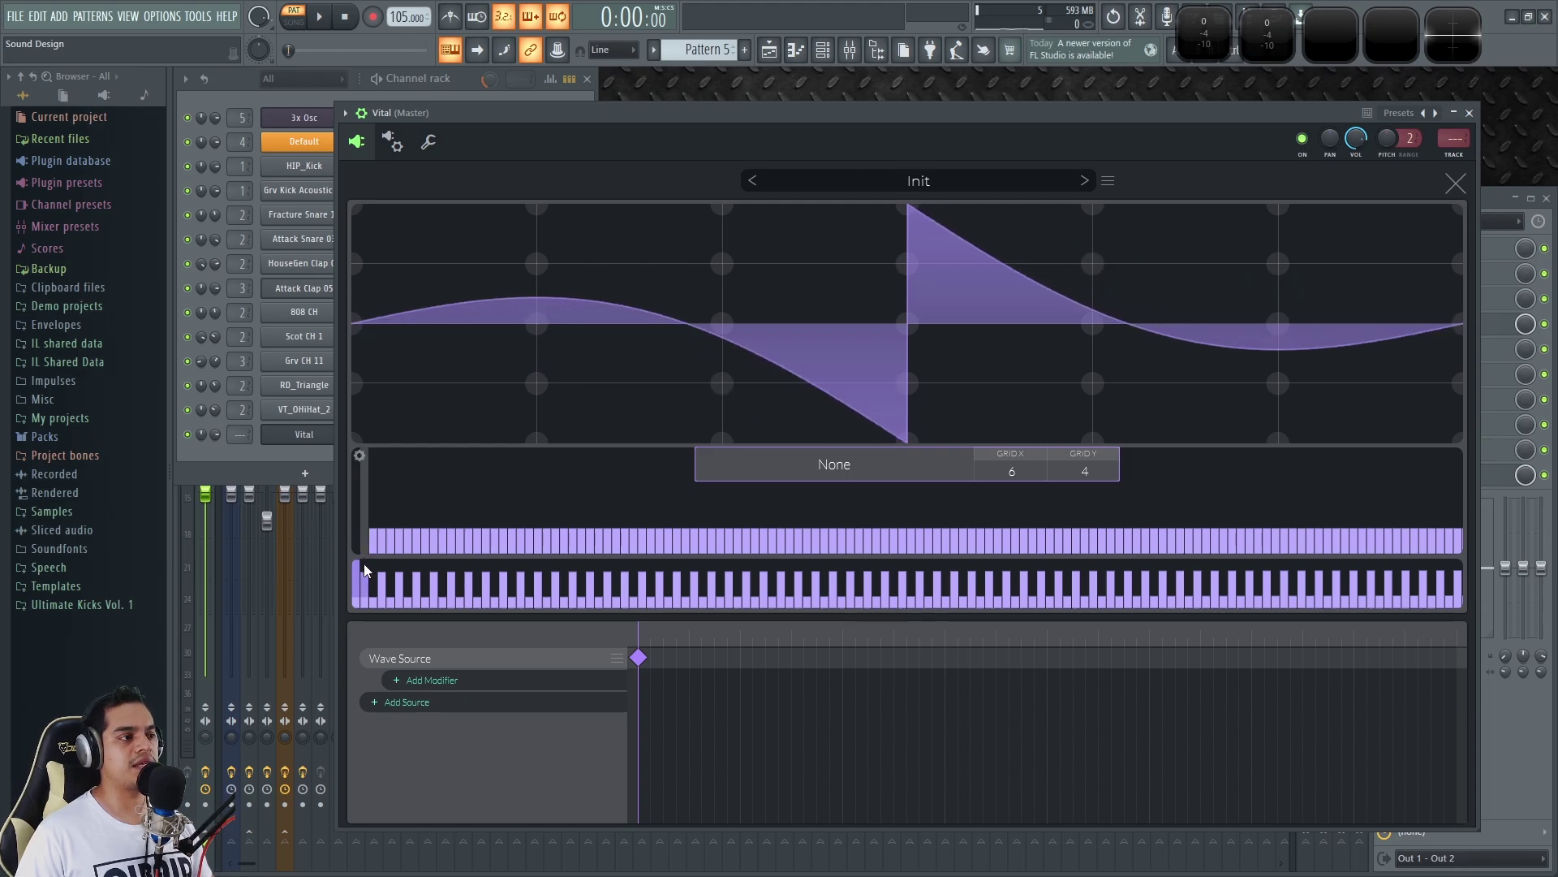
pyautogui.press('space')
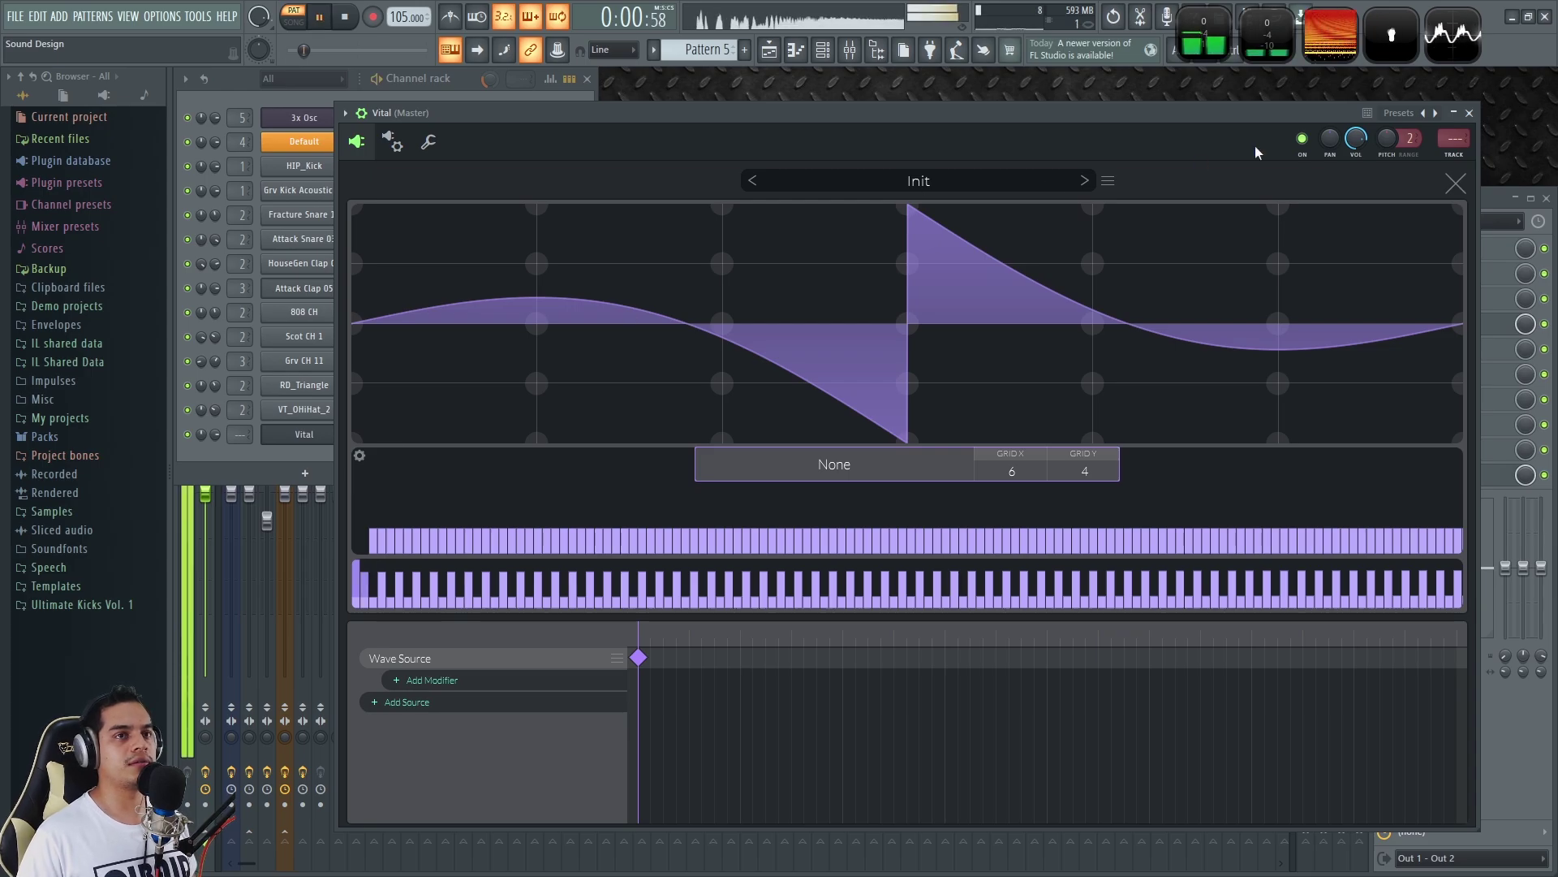
pyautogui.click(1469, 113)
pyautogui.click(325, 433)
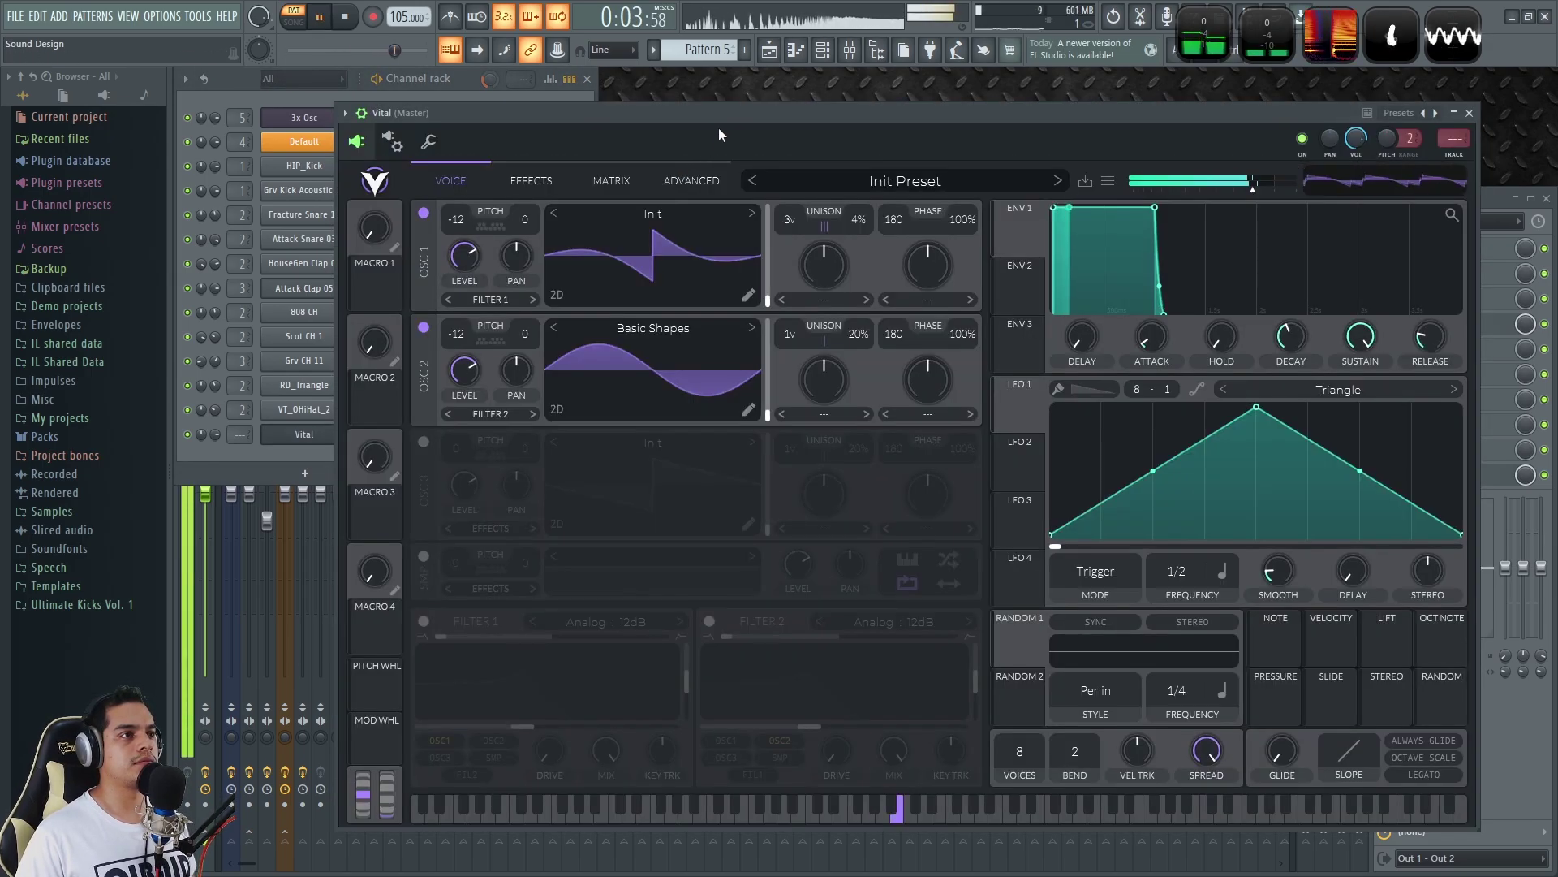
# Enlarge the Wave Candy spectrum and compare the playing sound with oscillator 2 off and on, leaving it on.
pyautogui.click(426, 320)
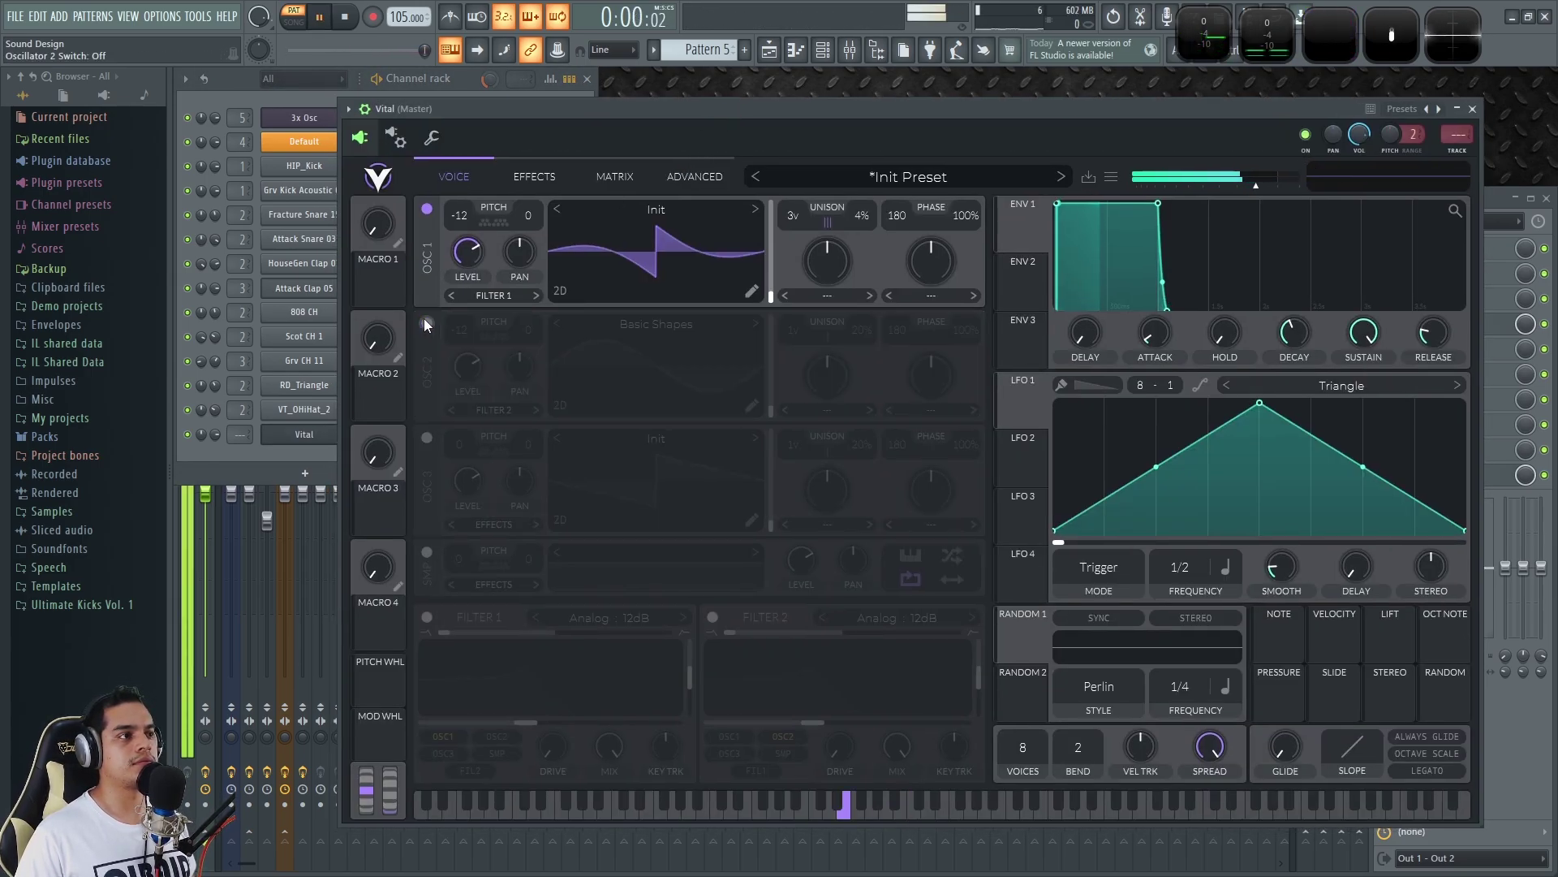
pyautogui.doubleClick(1332, 34)
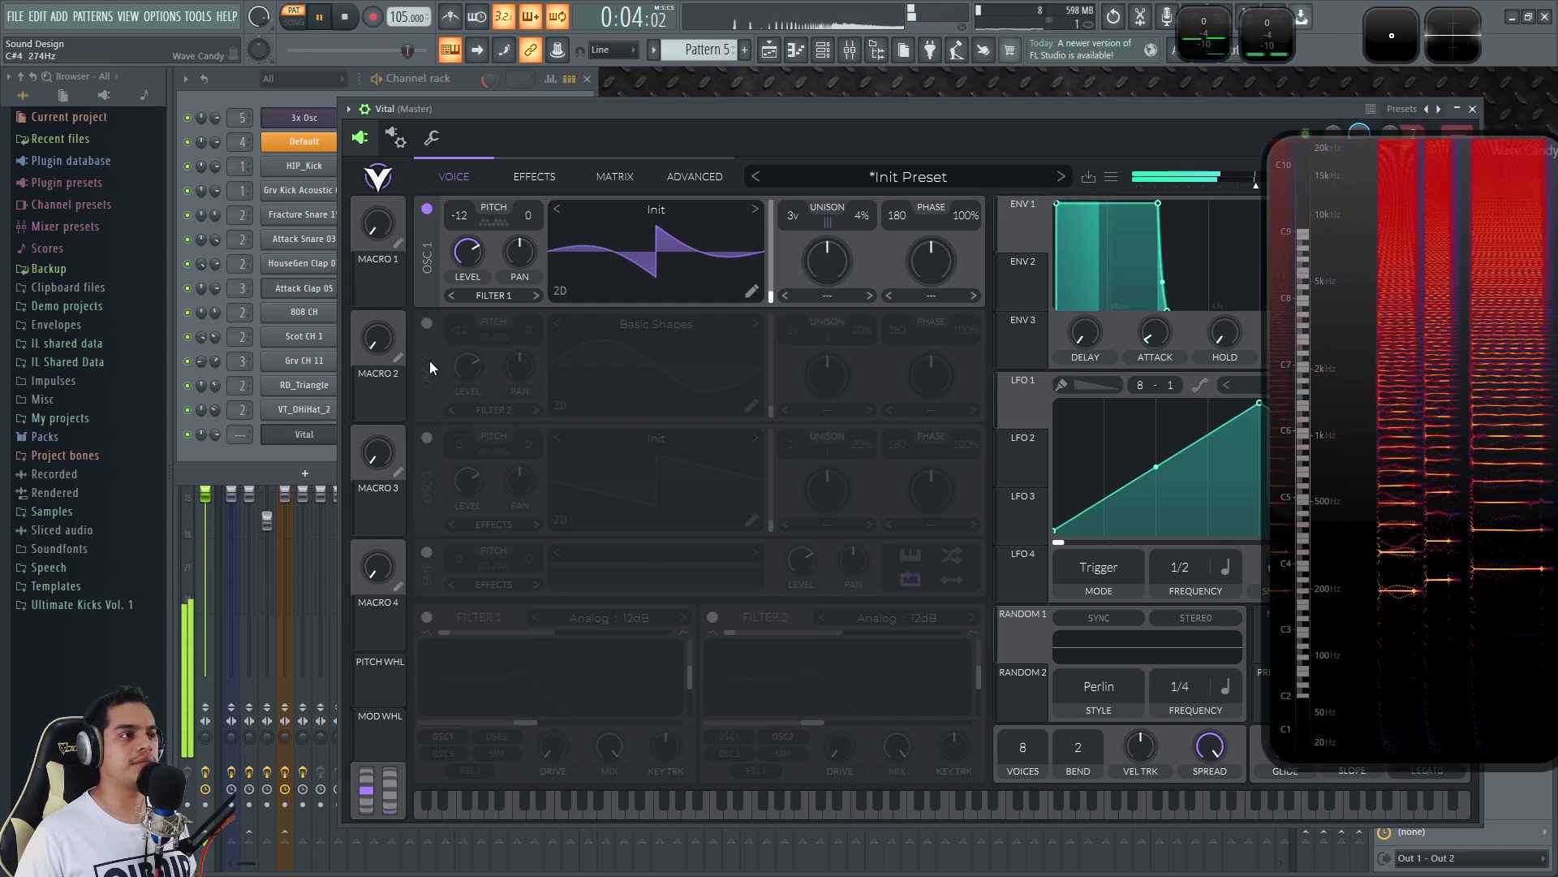
pyautogui.click(422, 327)
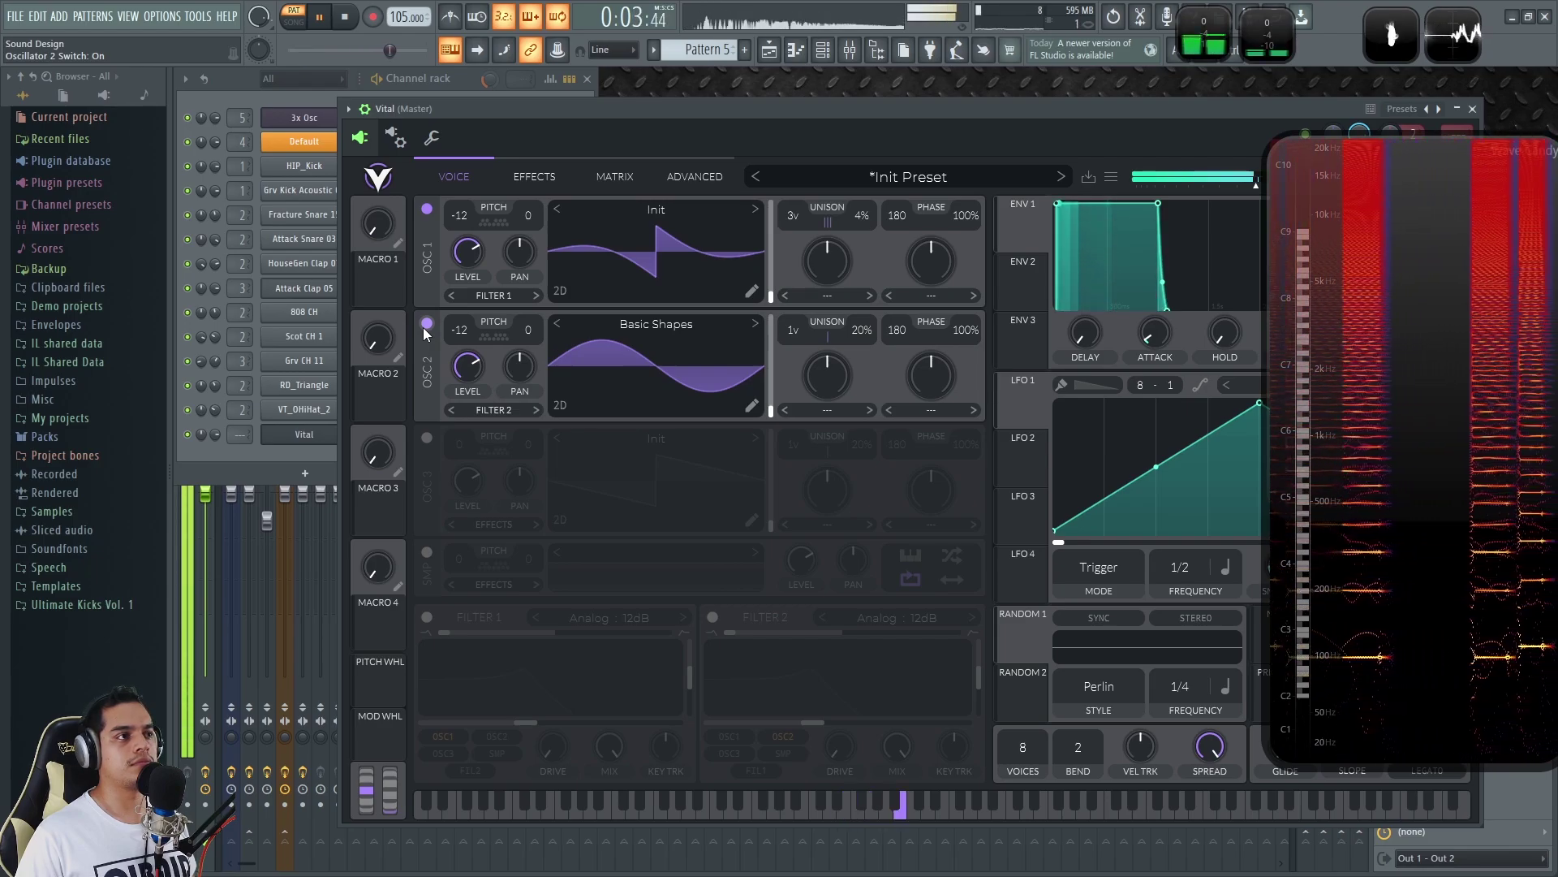
pyautogui.click(423, 327)
pyautogui.click(424, 325)
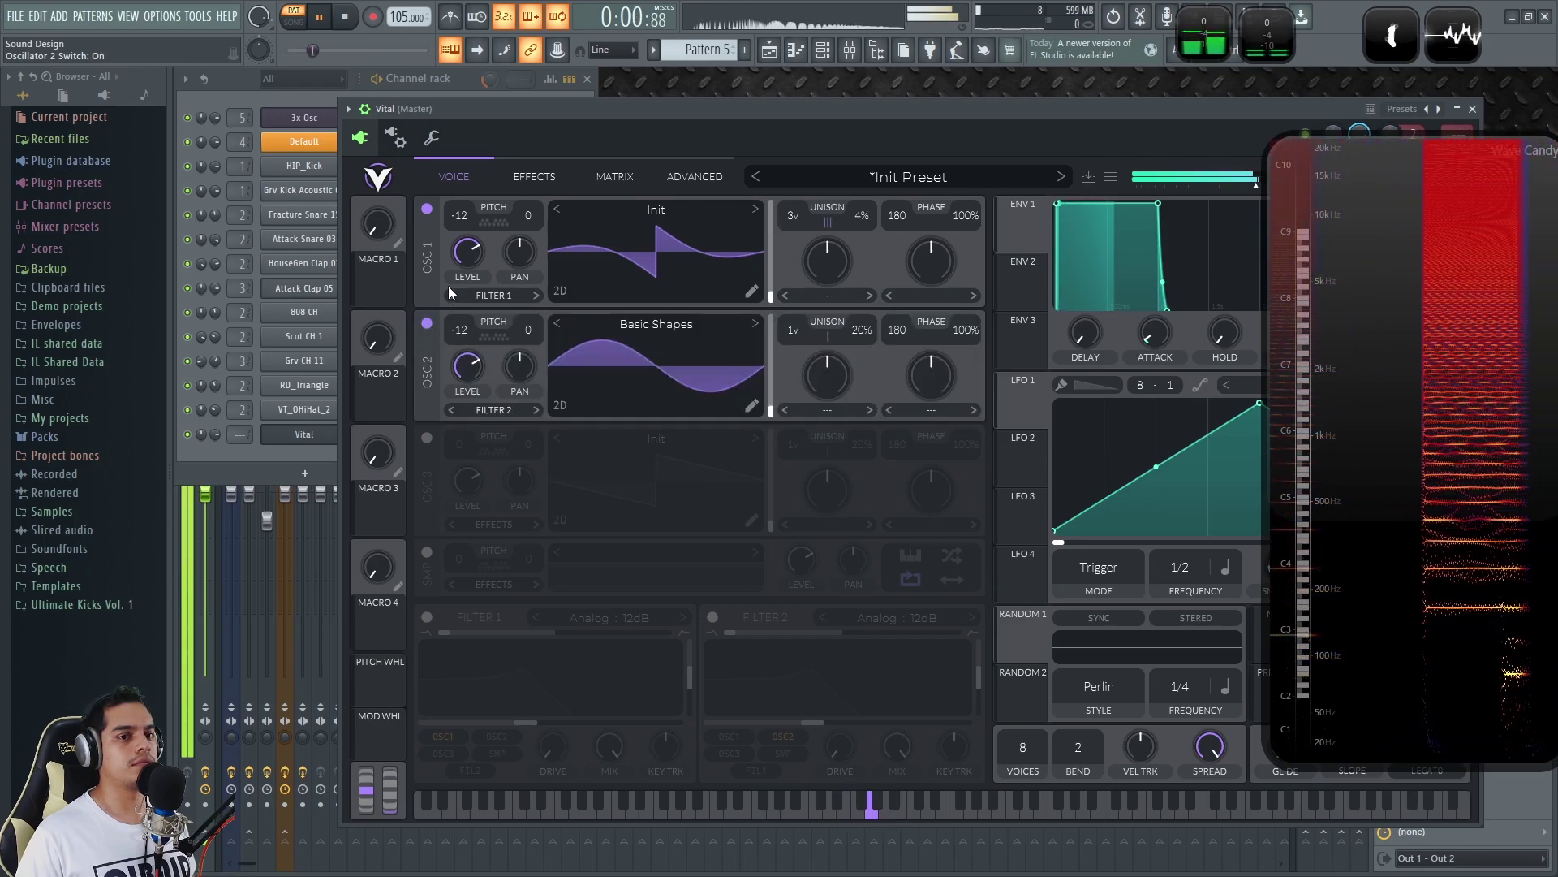
pyautogui.press('space')
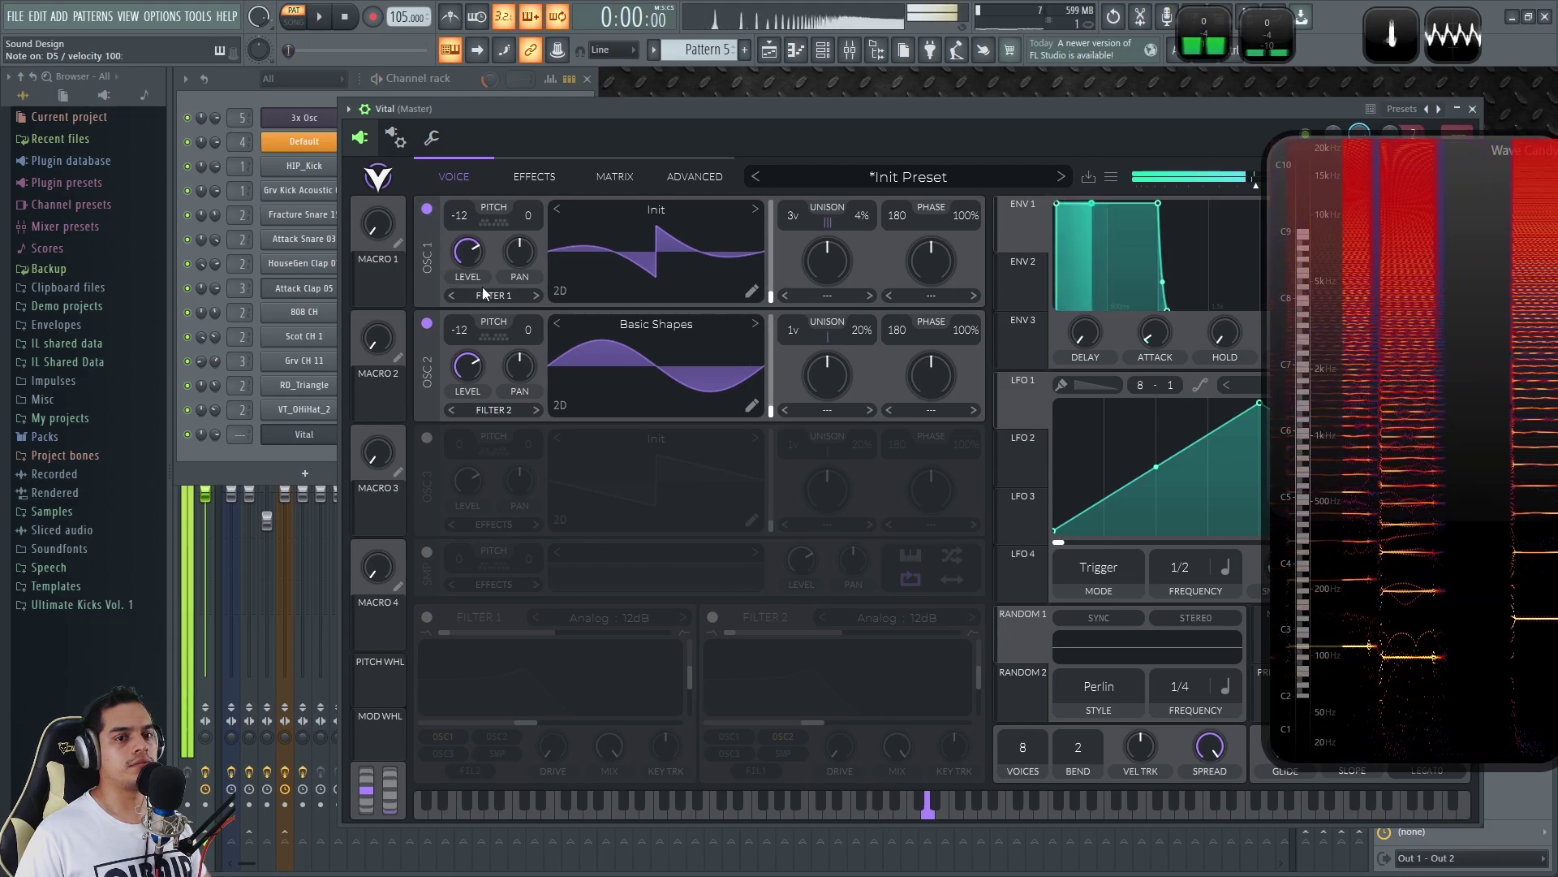
# Switch oscillator 2 off and back on for comparison, and shrink the Wave Candy display off the Vital window.
pyautogui.click(428, 325)
pyautogui.click(428, 325)
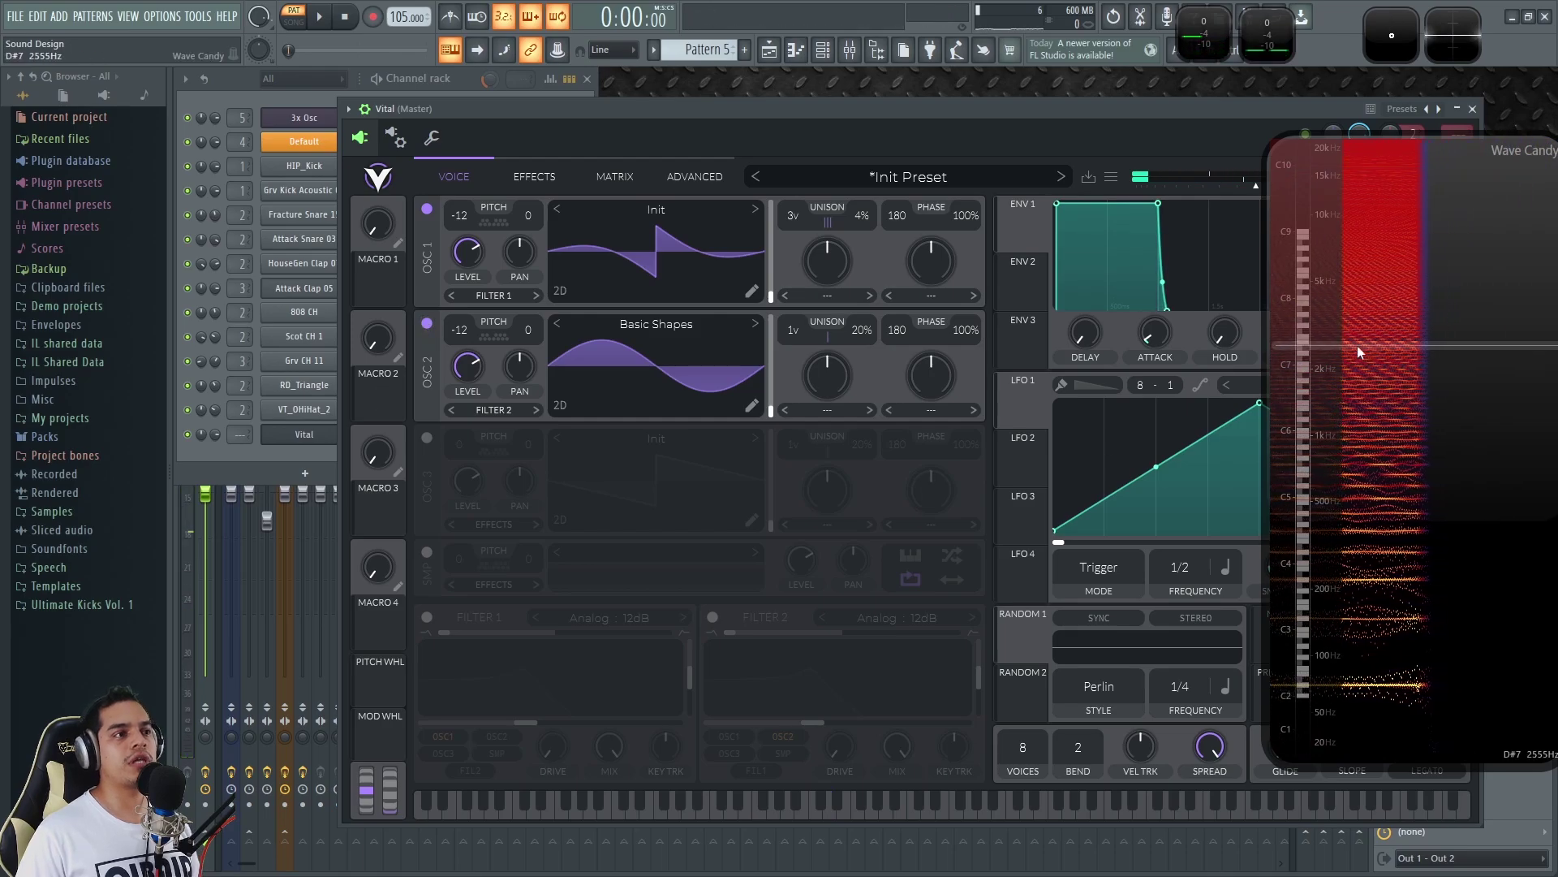
pyautogui.moveTo(1357, 344); pyautogui.dragTo(1261, 351)
pyautogui.click(1005, 193)
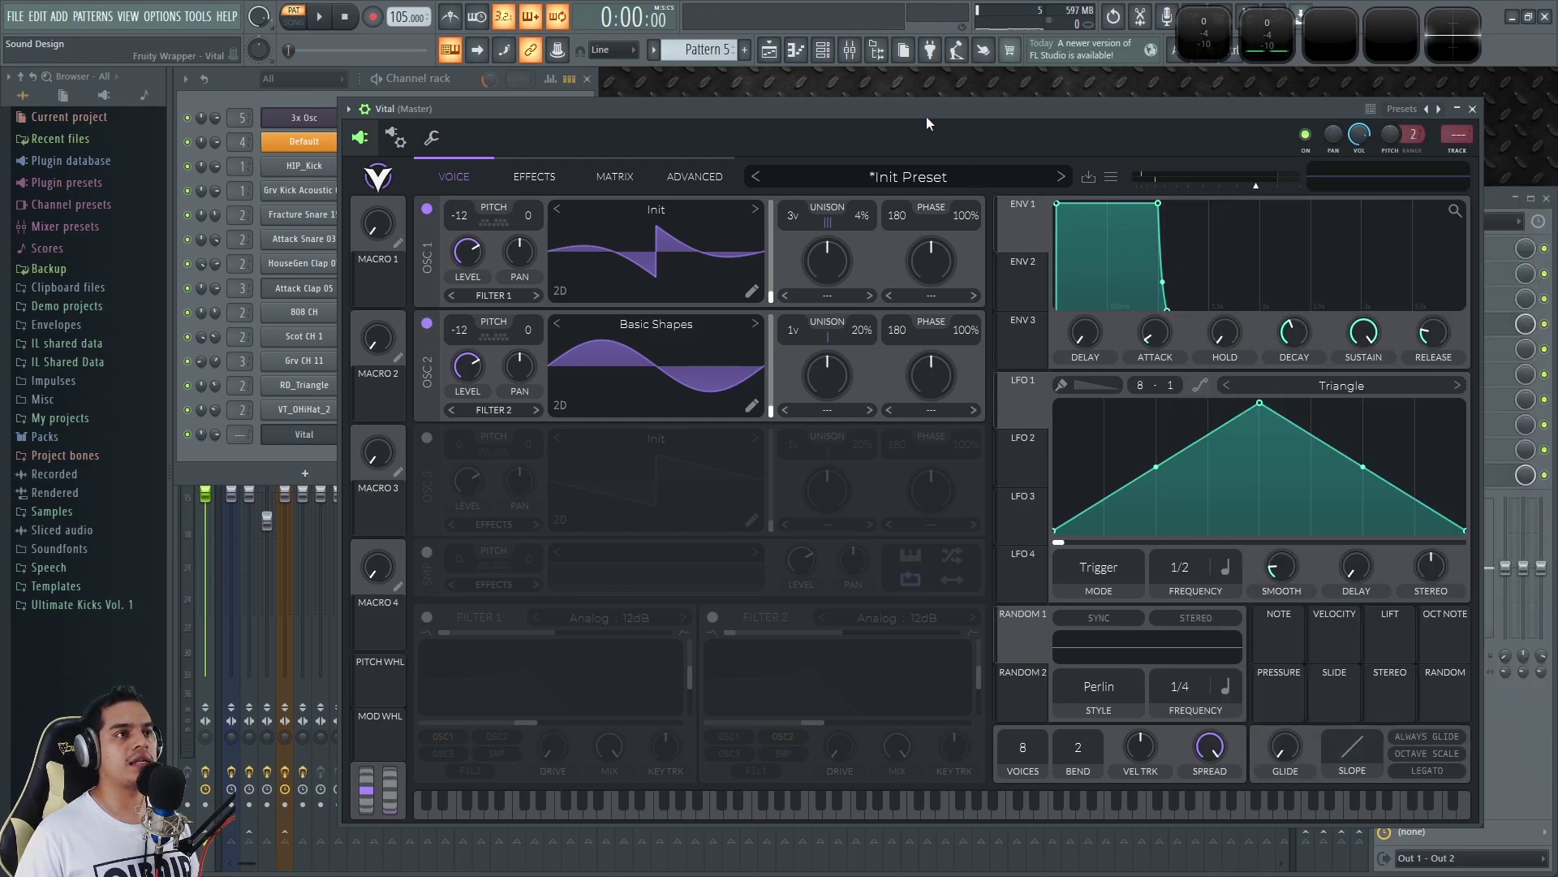
pyautogui.moveTo(927, 117); pyautogui.dragTo(840, 117)
# Shift oscillator 2's Basic Shapes frame toward a rounded square wave and play the pattern with both oscillators active.
pyautogui.moveTo(689, 392); pyautogui.dragTo(690, 386)
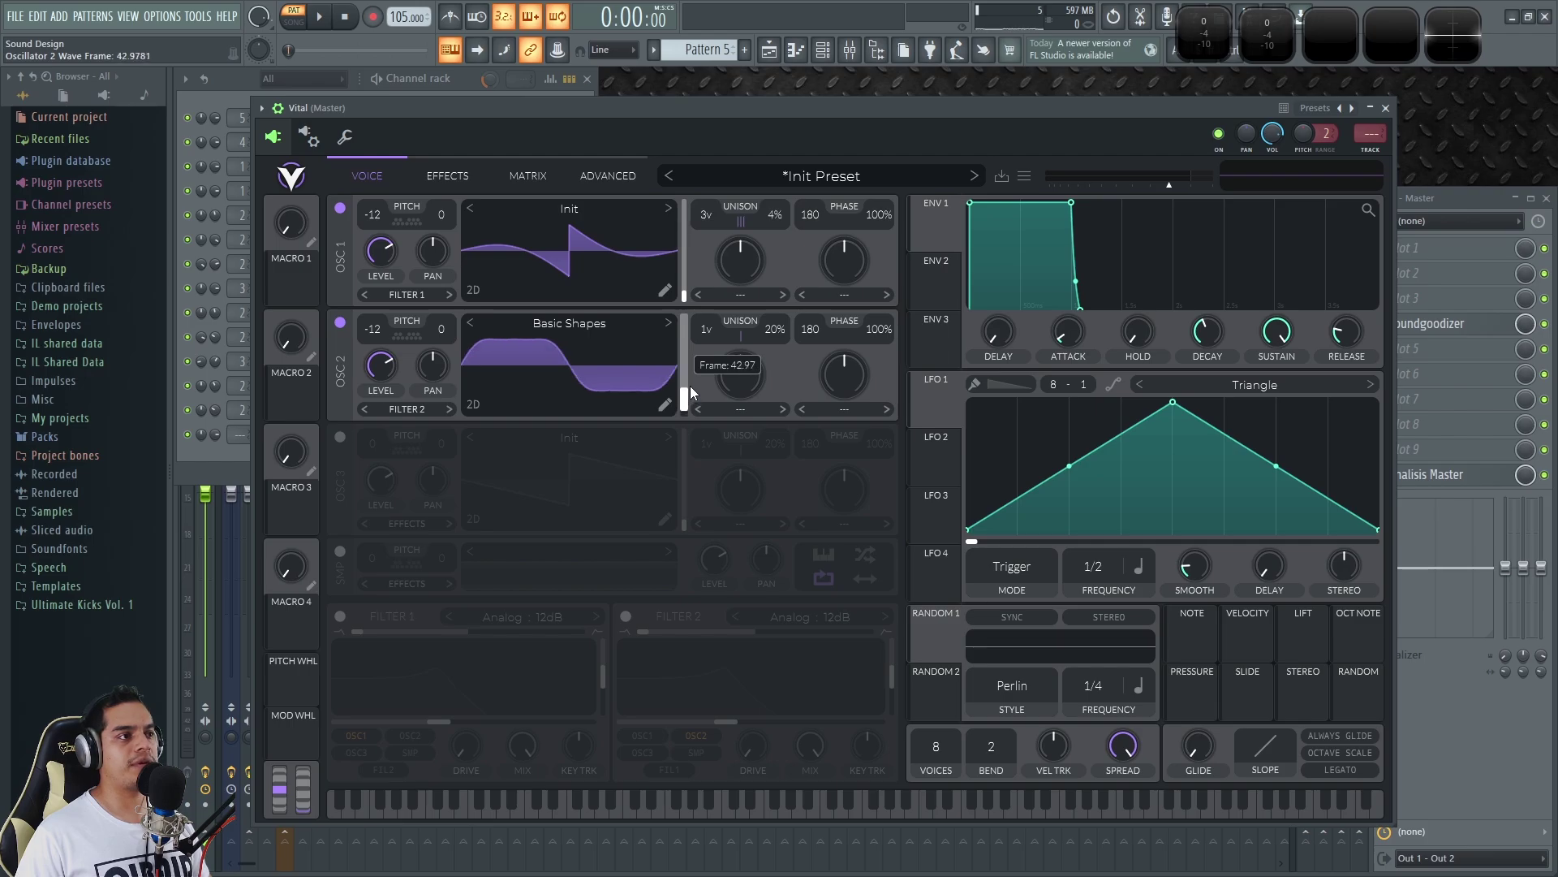
pyautogui.click(340, 216)
pyautogui.moveTo(684, 396)
pyautogui.mouseDown()
pyautogui.moveTo(680, 422)
pyautogui.moveTo(688, 396)
pyautogui.mouseUp()
pyautogui.click(340, 208)
pyautogui.press('space')
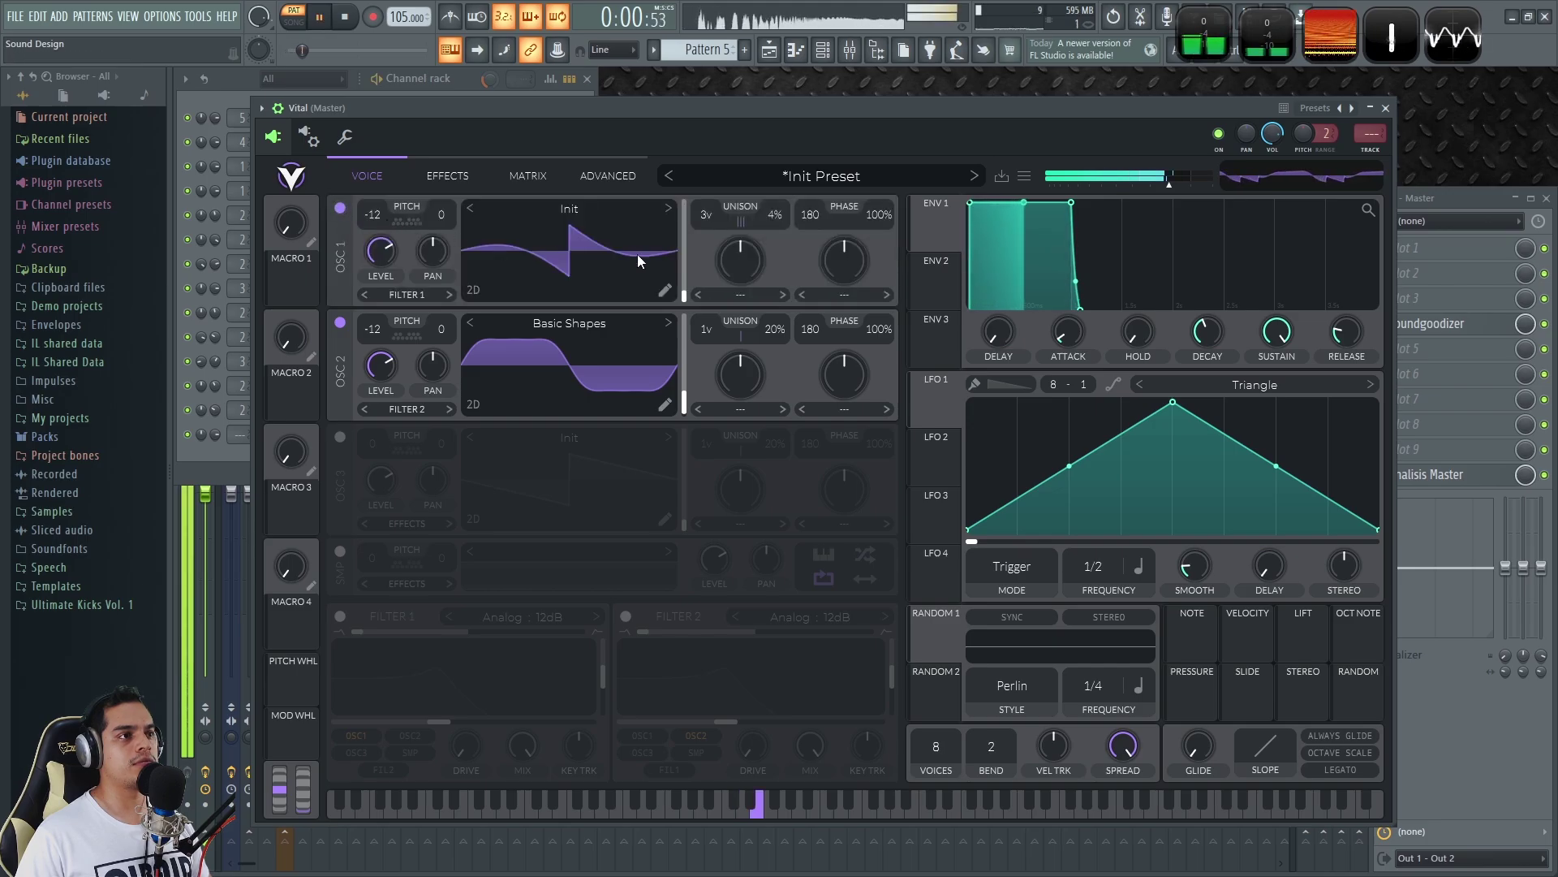
pyautogui.moveTo(698, 105); pyautogui.dragTo(751, 102)
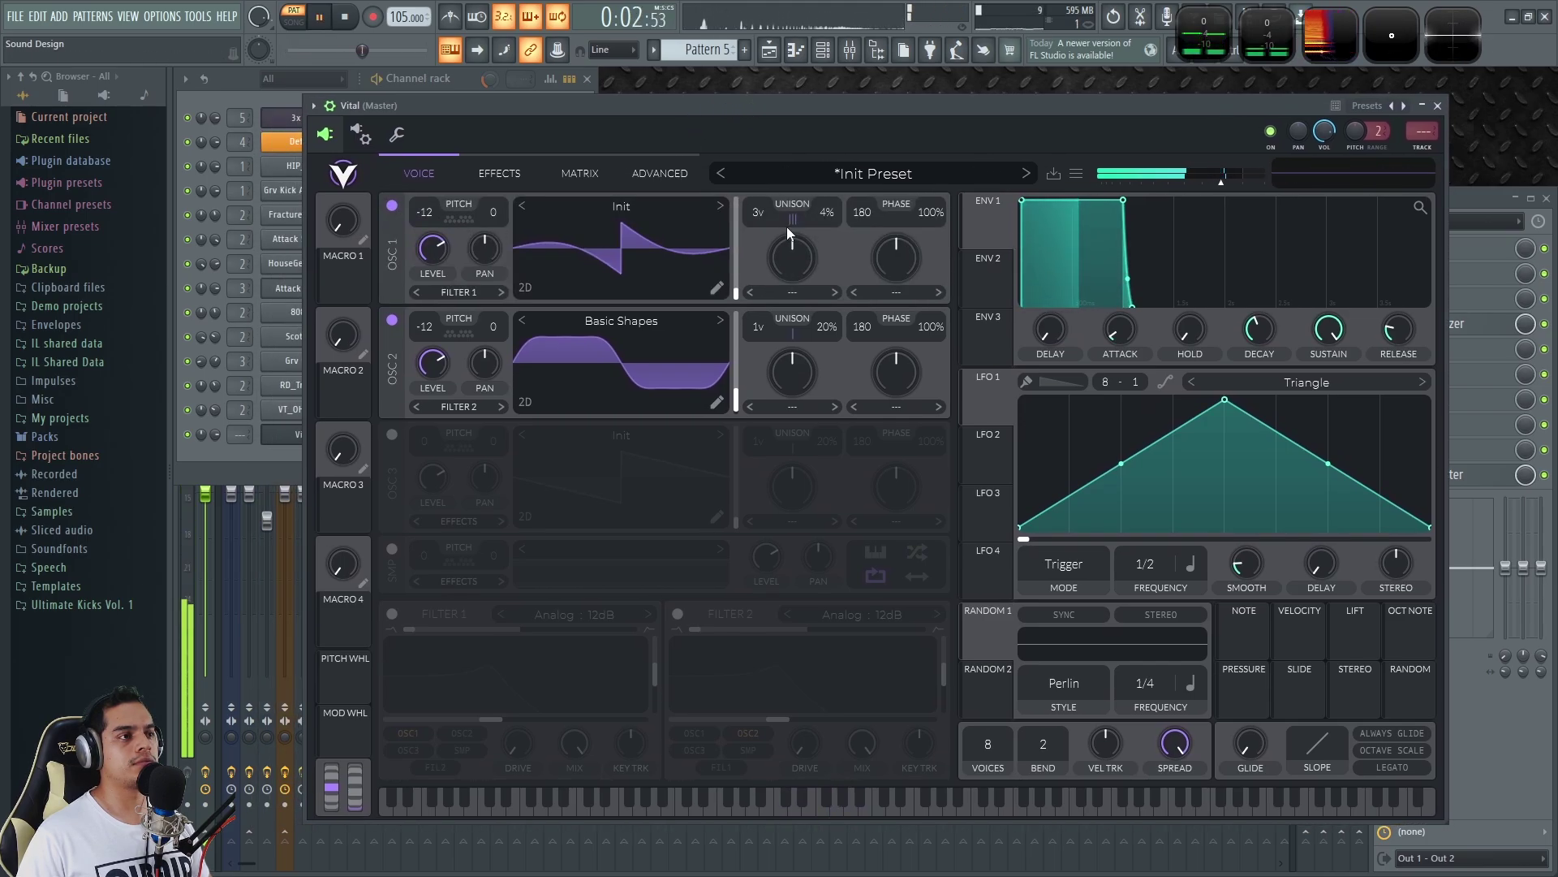
pyautogui.press('space')
# Shorten envelope 1's decay and lower its sustain to a medium level, and play the pattern.
pyautogui.moveTo(1320, 340); pyautogui.dragTo(1312, 411)
pyautogui.moveTo(1263, 331); pyautogui.dragTo(1328, 328)
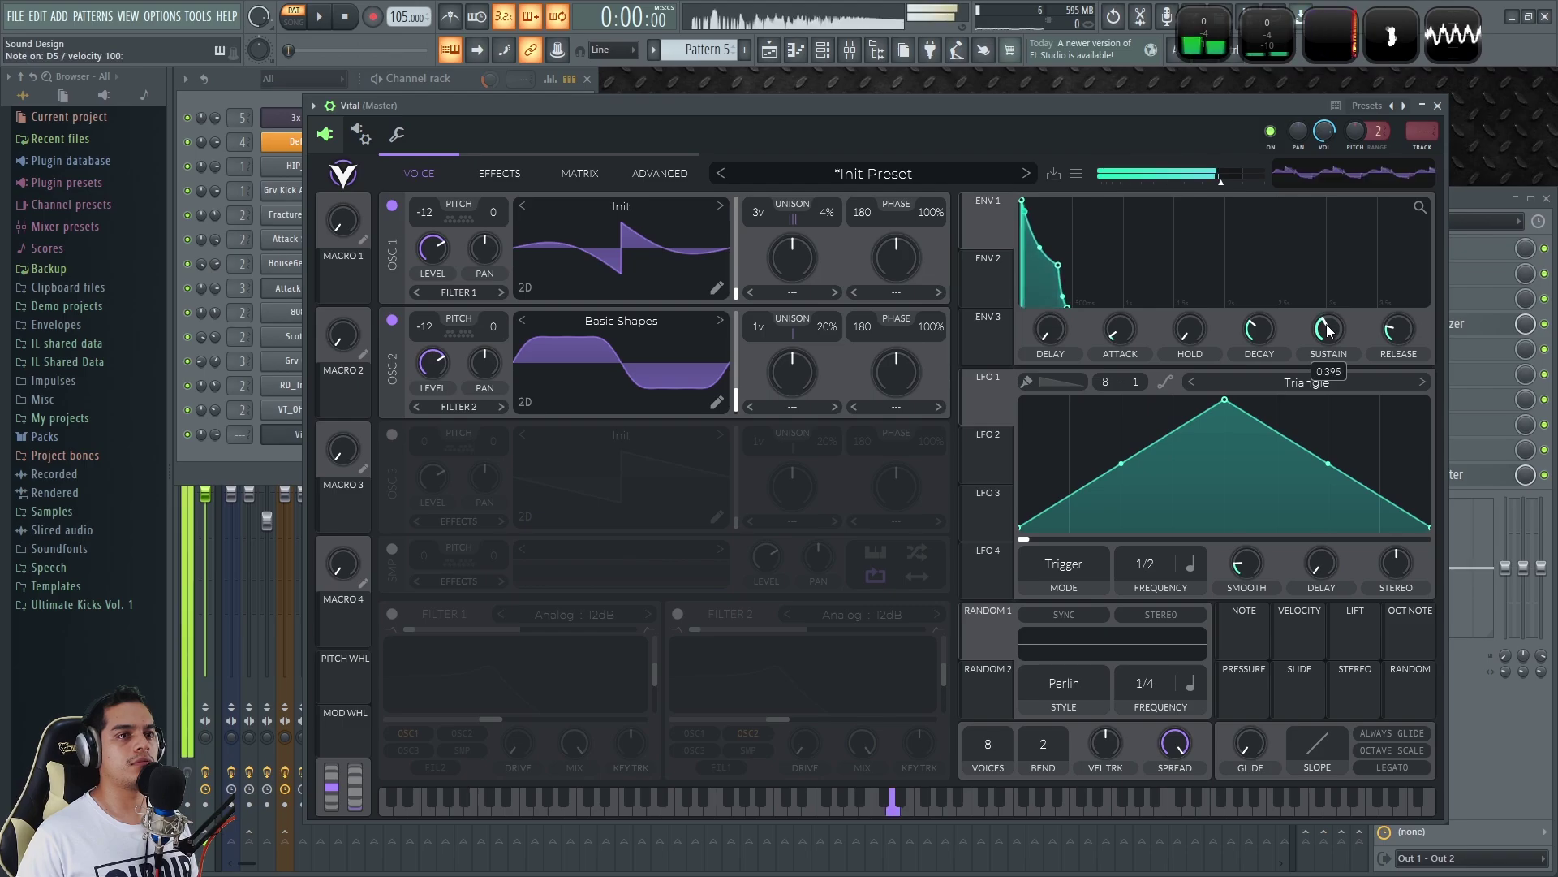
pyautogui.moveTo(1328, 329); pyautogui.dragTo(1331, 319)
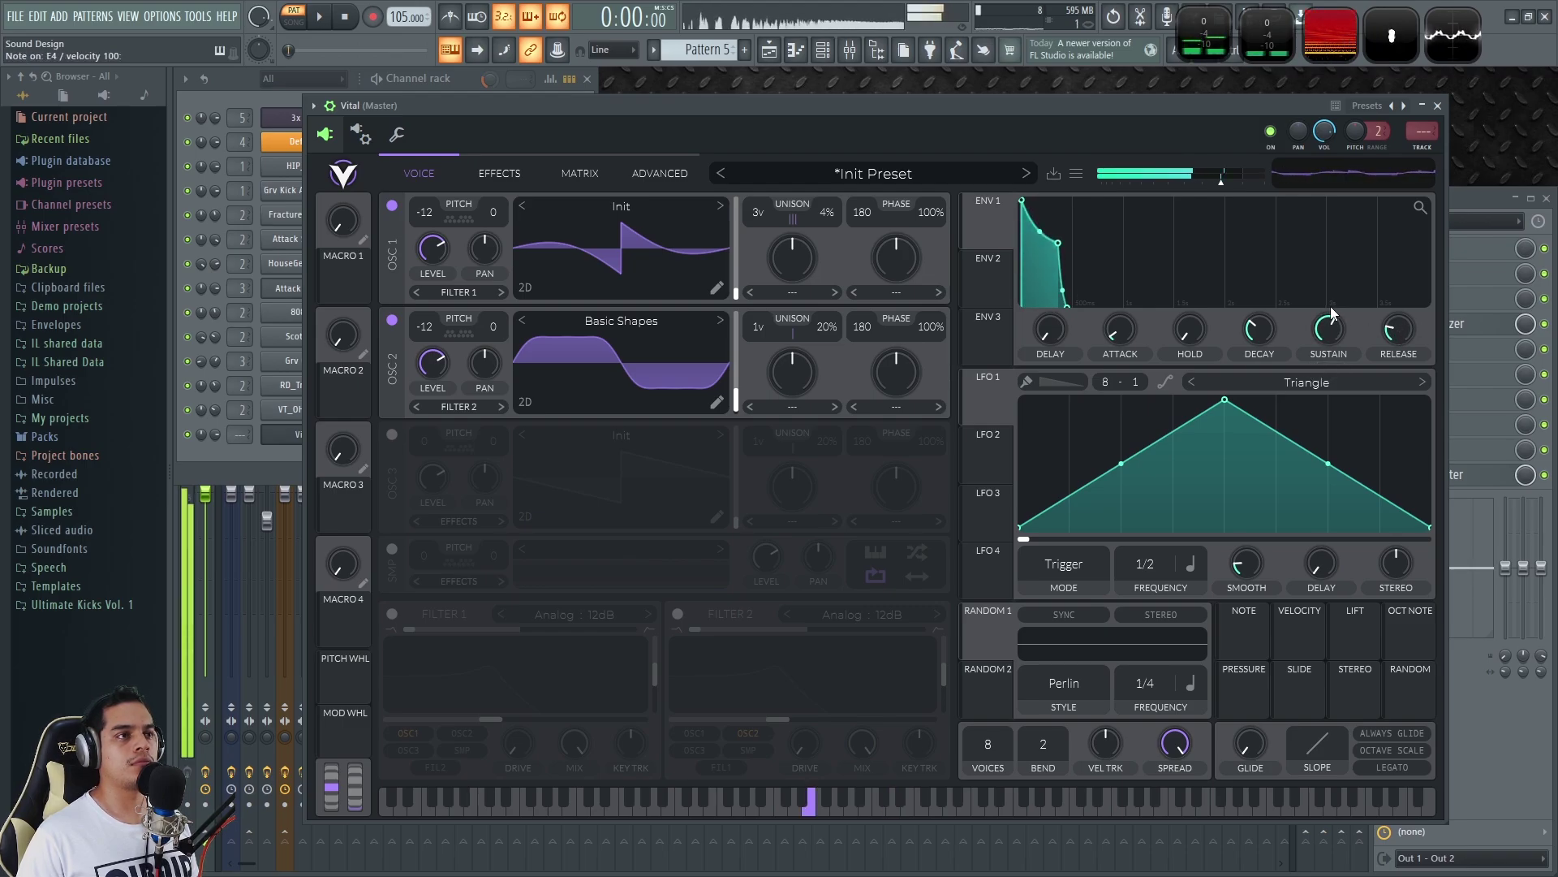
pyautogui.press('space')
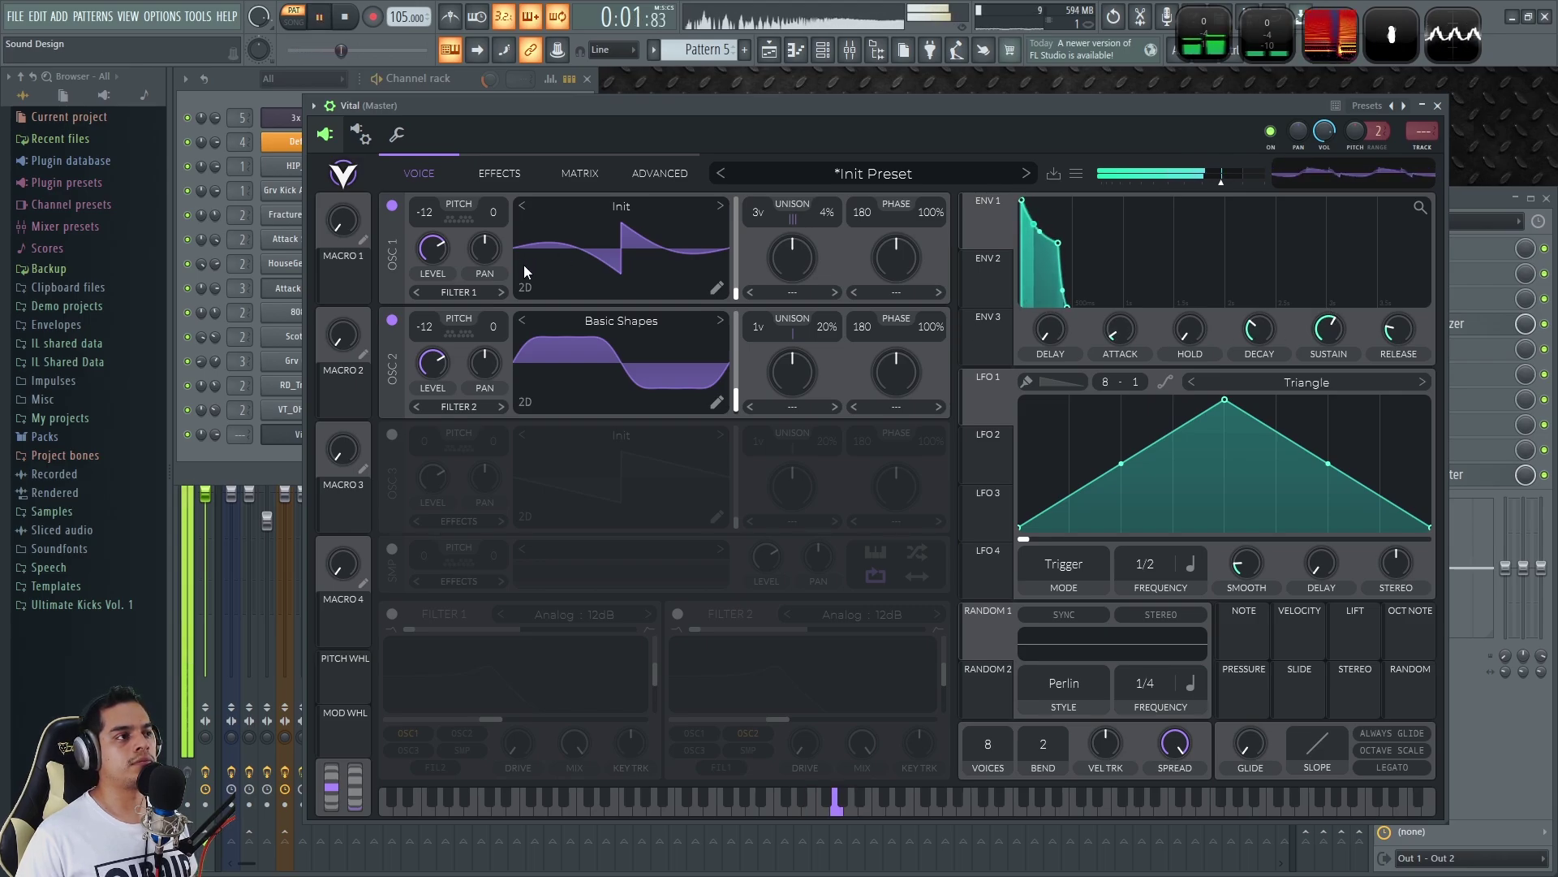
pyautogui.press('space')
# Route oscillator 2 to Filter 1, enable that filter as Analog 24dB, and assign envelope 2 to its cutoff.
pyautogui.click(452, 406)
pyautogui.click(453, 427)
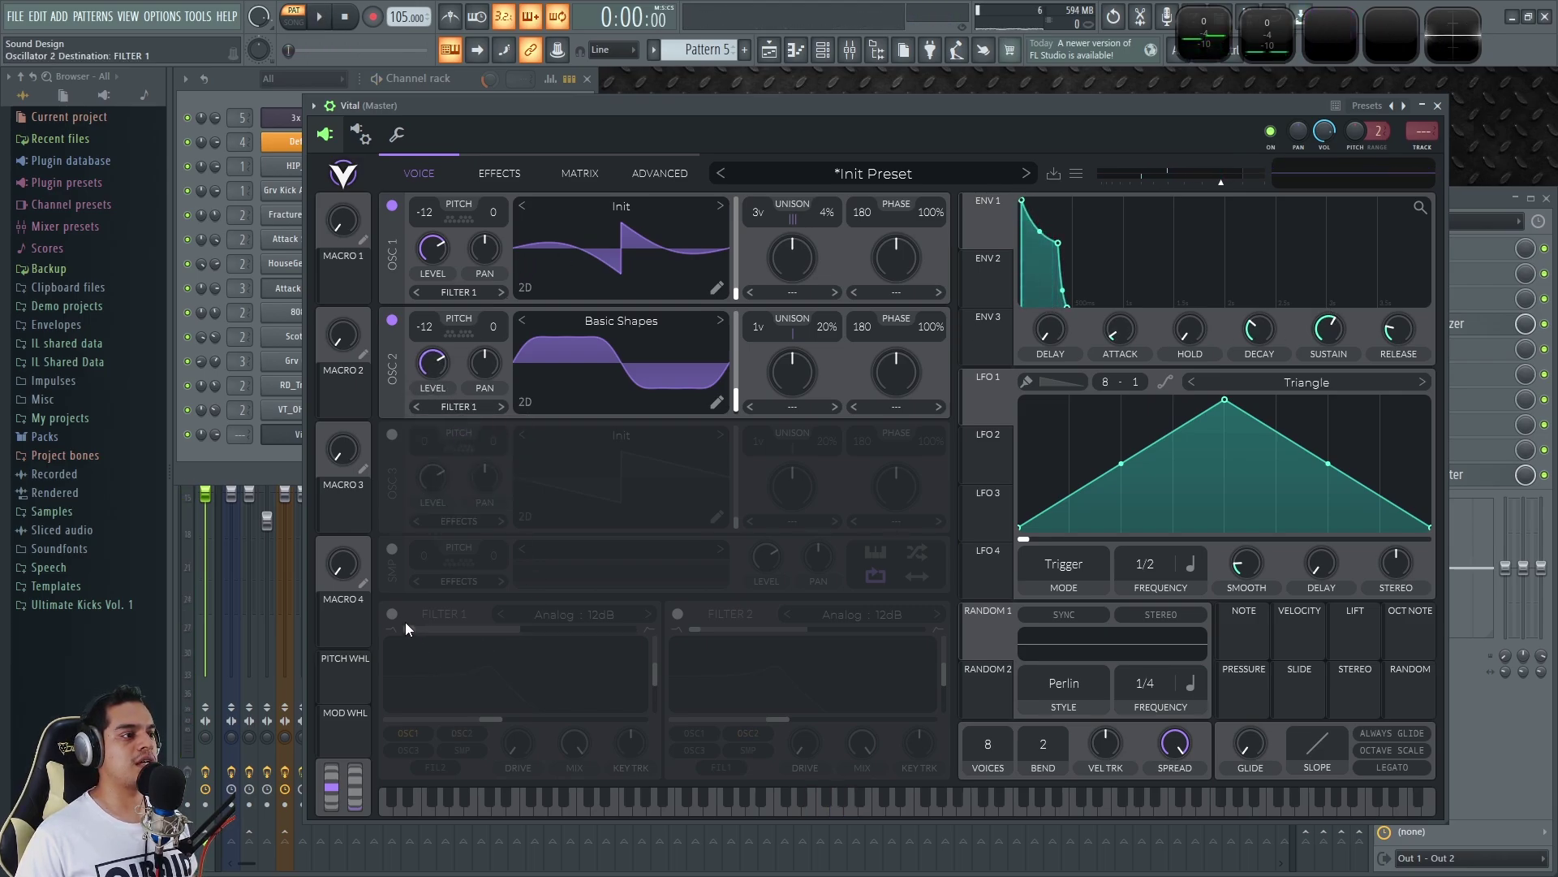
pyautogui.click(392, 614)
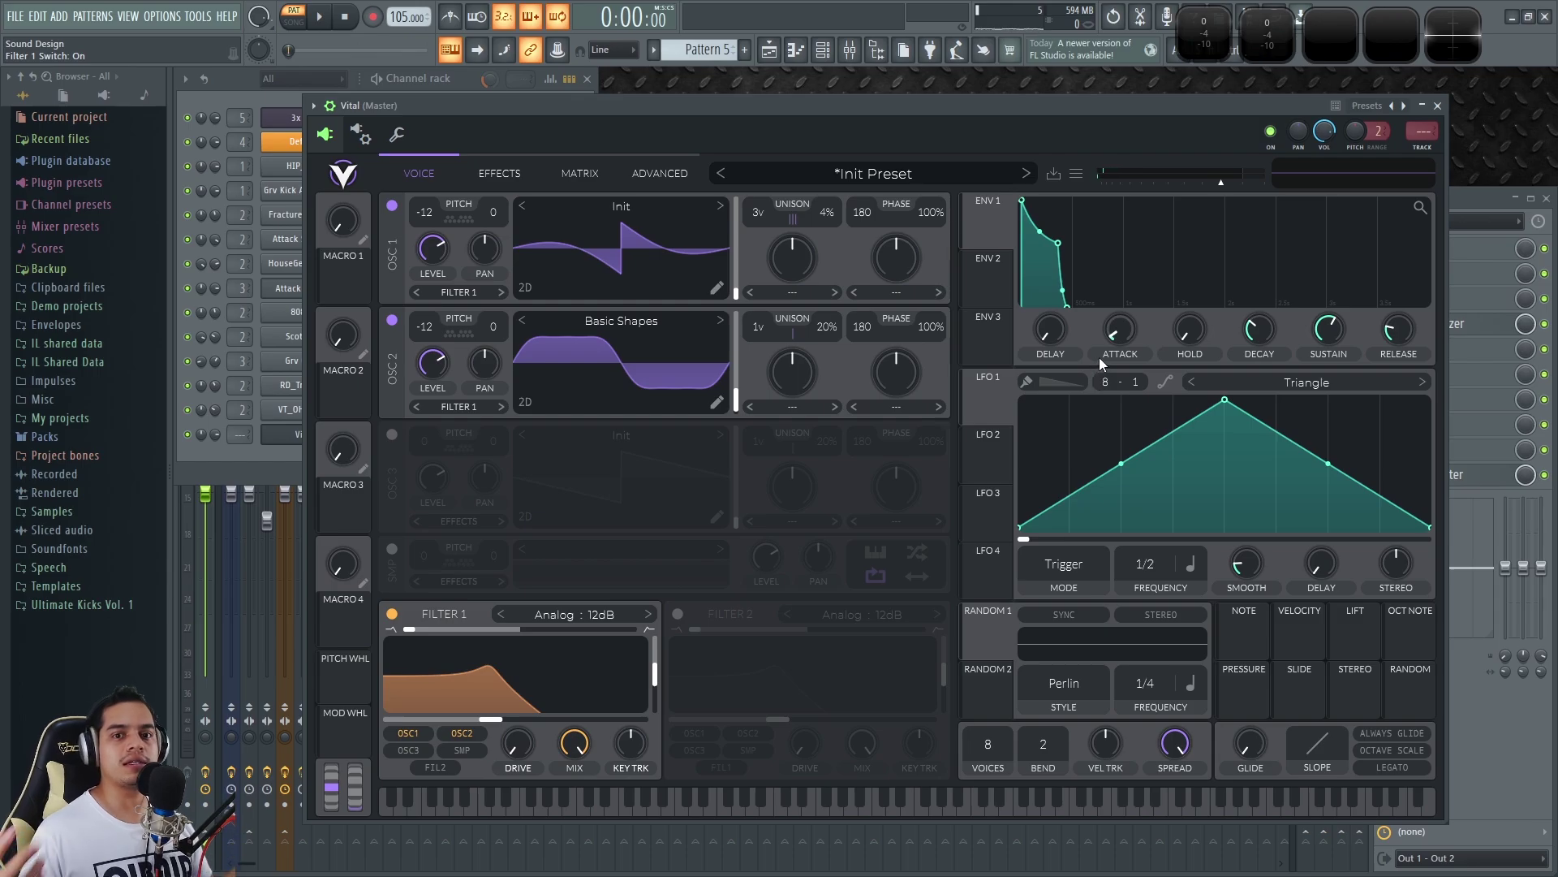
pyautogui.moveTo(987, 284); pyautogui.dragTo(499, 719)
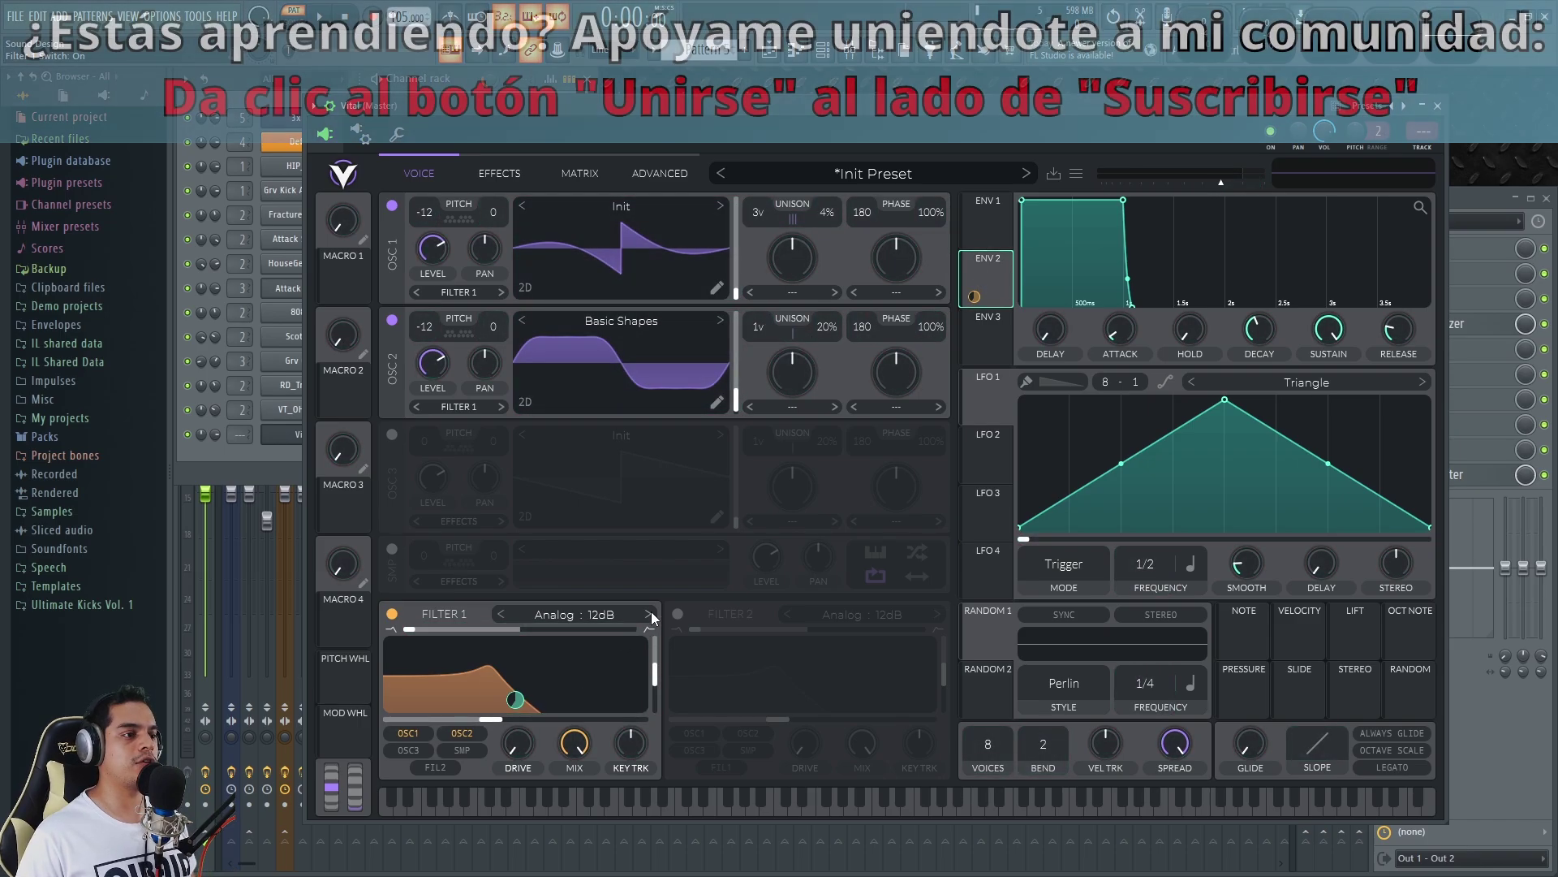
pyautogui.click(651, 614)
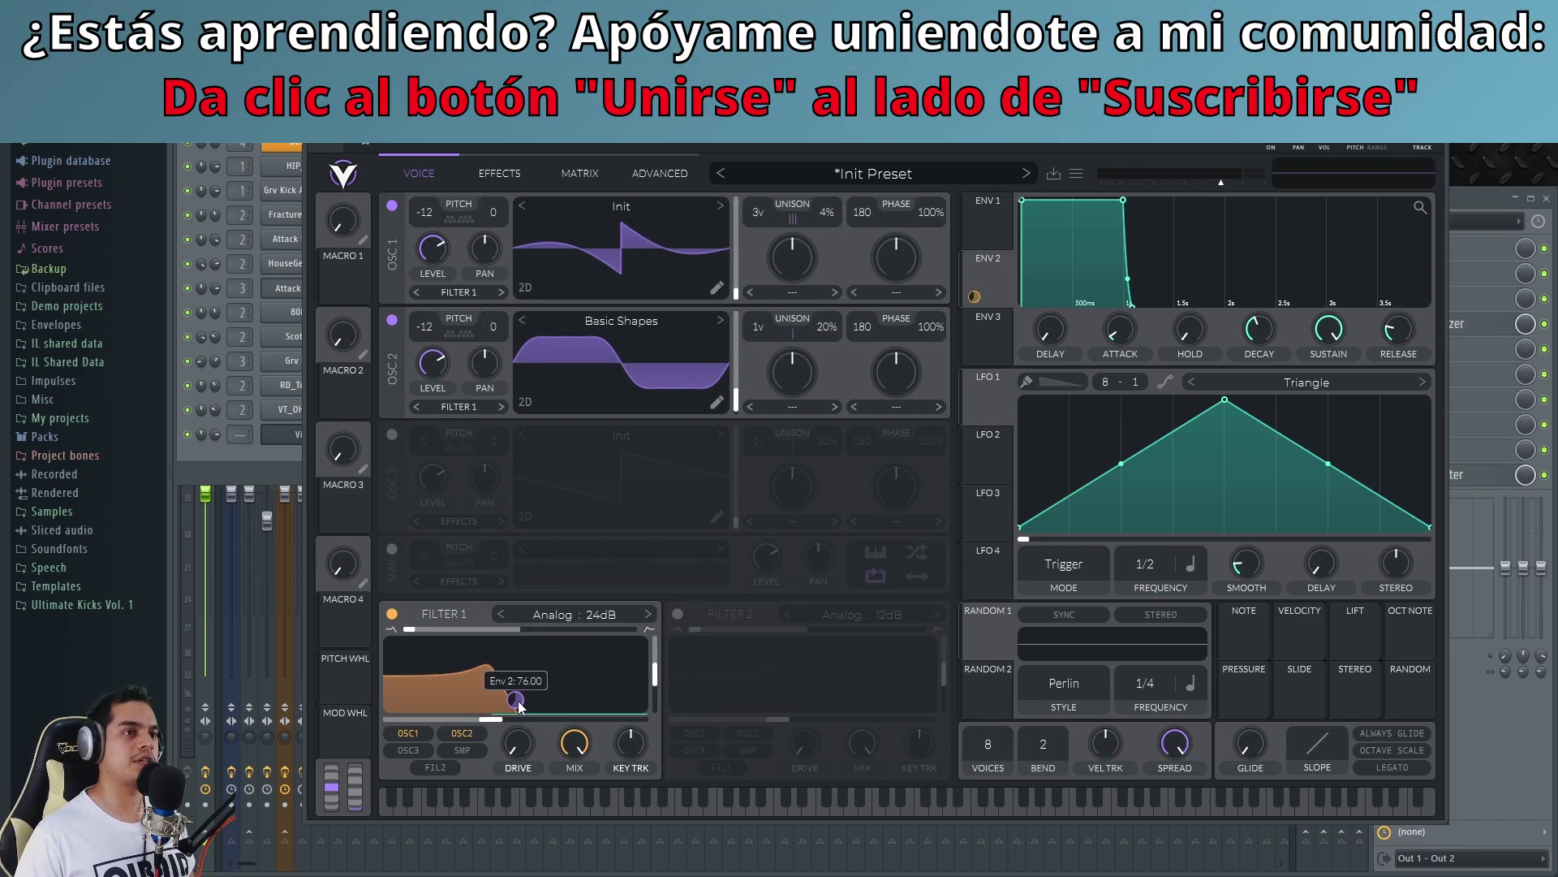
# Shape envelope 2 with a slower attack, a shorter decay and a sustain of 0.405, and play the pattern.
pyautogui.moveTo(1120, 333); pyautogui.dragTo(1139, 313)
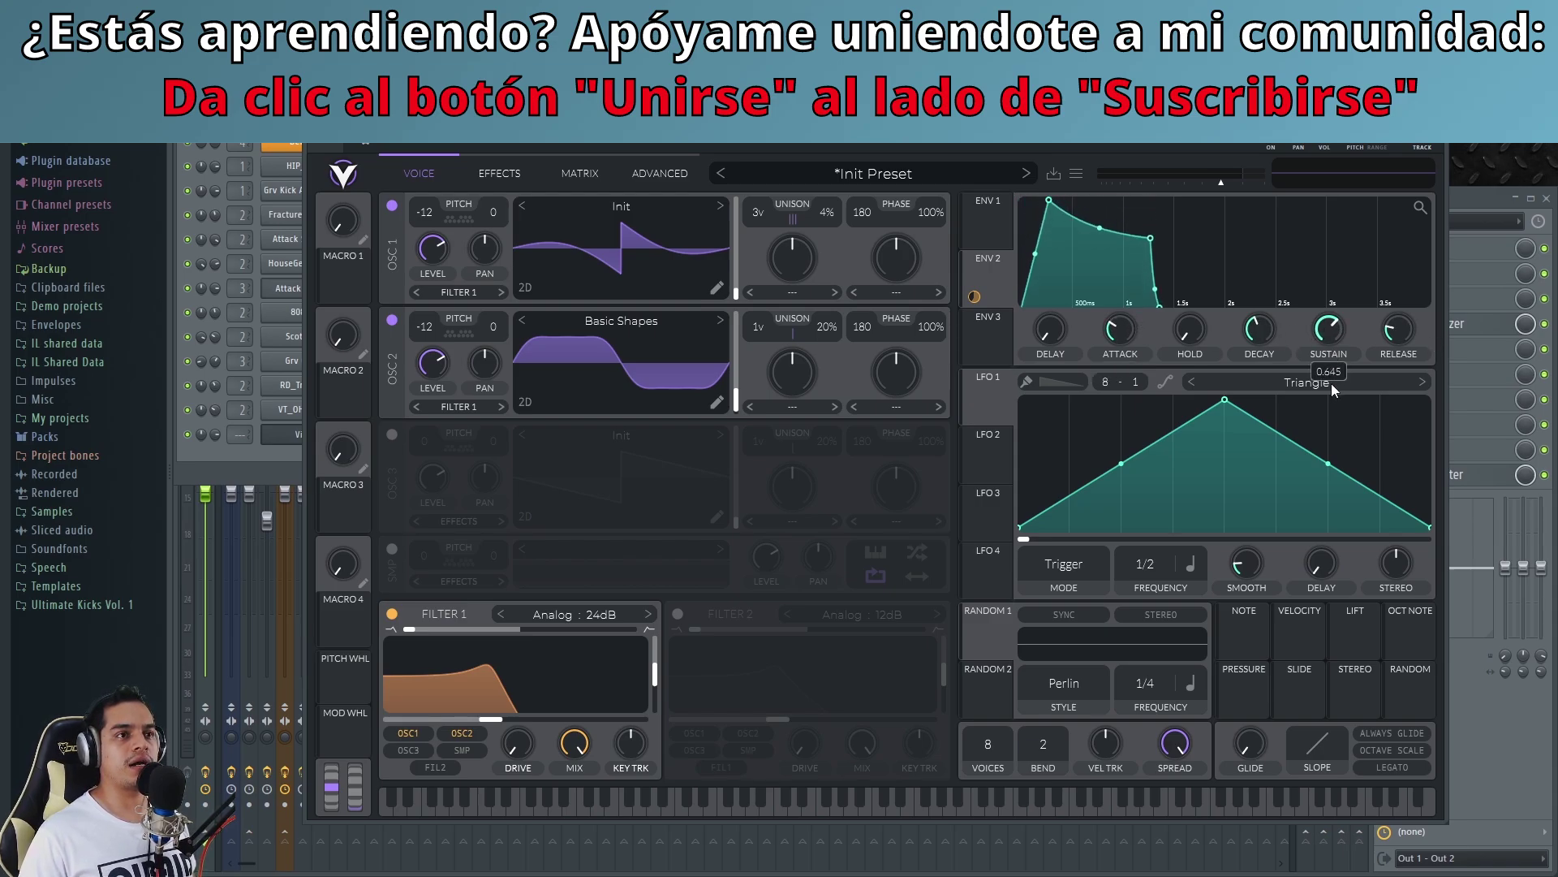
pyautogui.moveTo(1326, 423); pyautogui.dragTo(1325, 418)
pyautogui.moveTo(1261, 334); pyautogui.dragTo(1327, 333)
pyautogui.press('space')
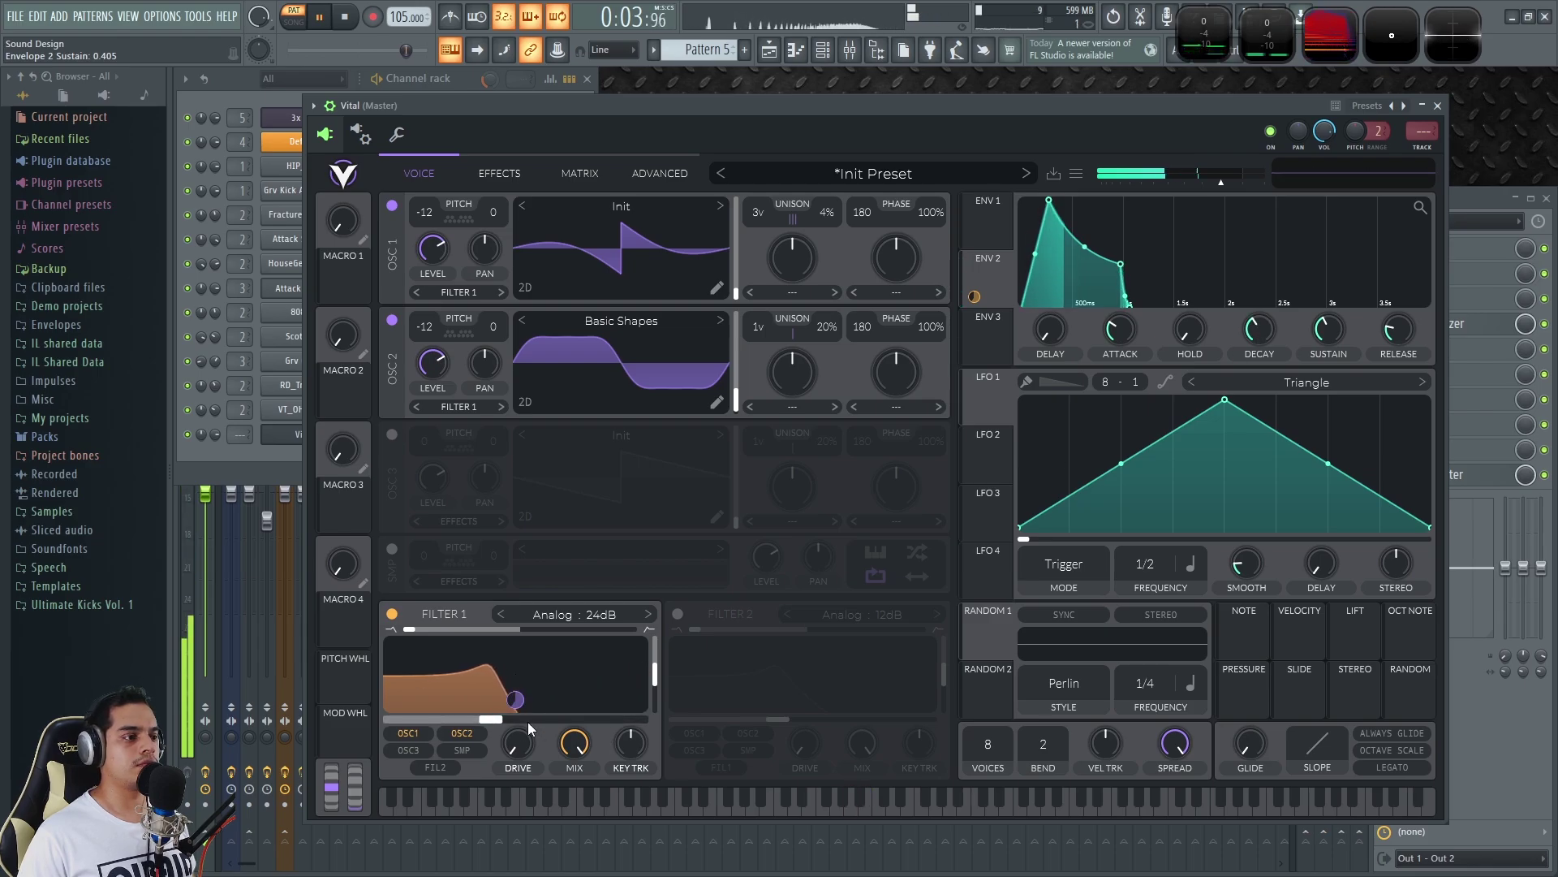
pyautogui.press('space')
# Set Filter 1's cutoff to about -12 semitones and envelope 2's cutoff modulation to about 0.54, checking by playback.
pyautogui.moveTo(497, 721); pyautogui.dragTo(477, 723)
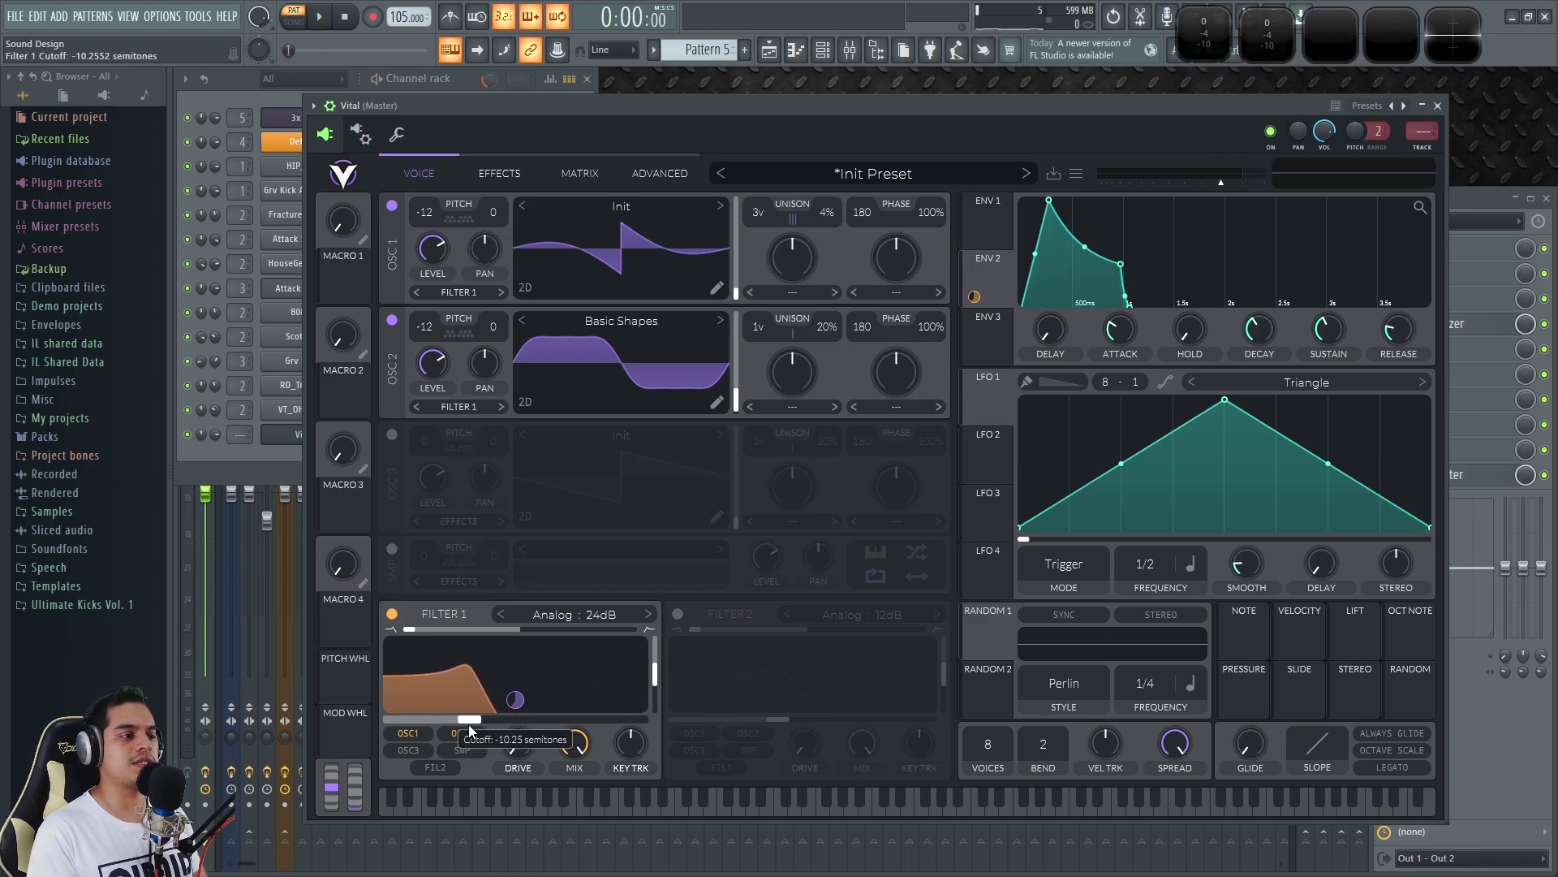
pyautogui.moveTo(514, 699)
pyautogui.mouseDown()
pyautogui.moveTo(479, 722)
pyautogui.moveTo(518, 706)
pyautogui.mouseUp()
pyautogui.press('space')
pyautogui.press('space')
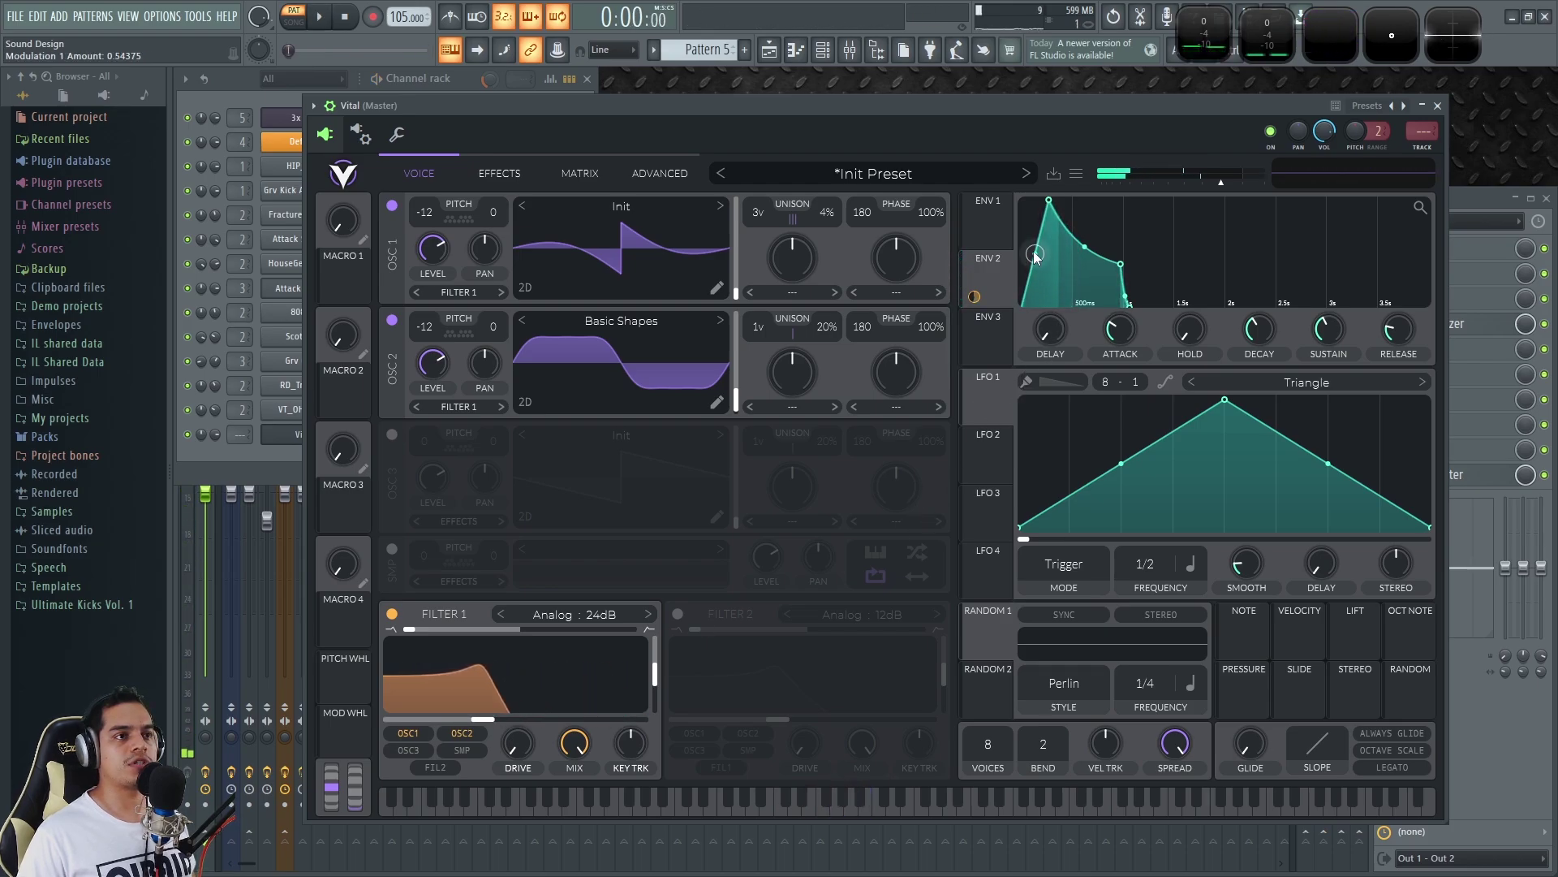
pyautogui.press('space')
pyautogui.moveTo(495, 715); pyautogui.dragTo(472, 724)
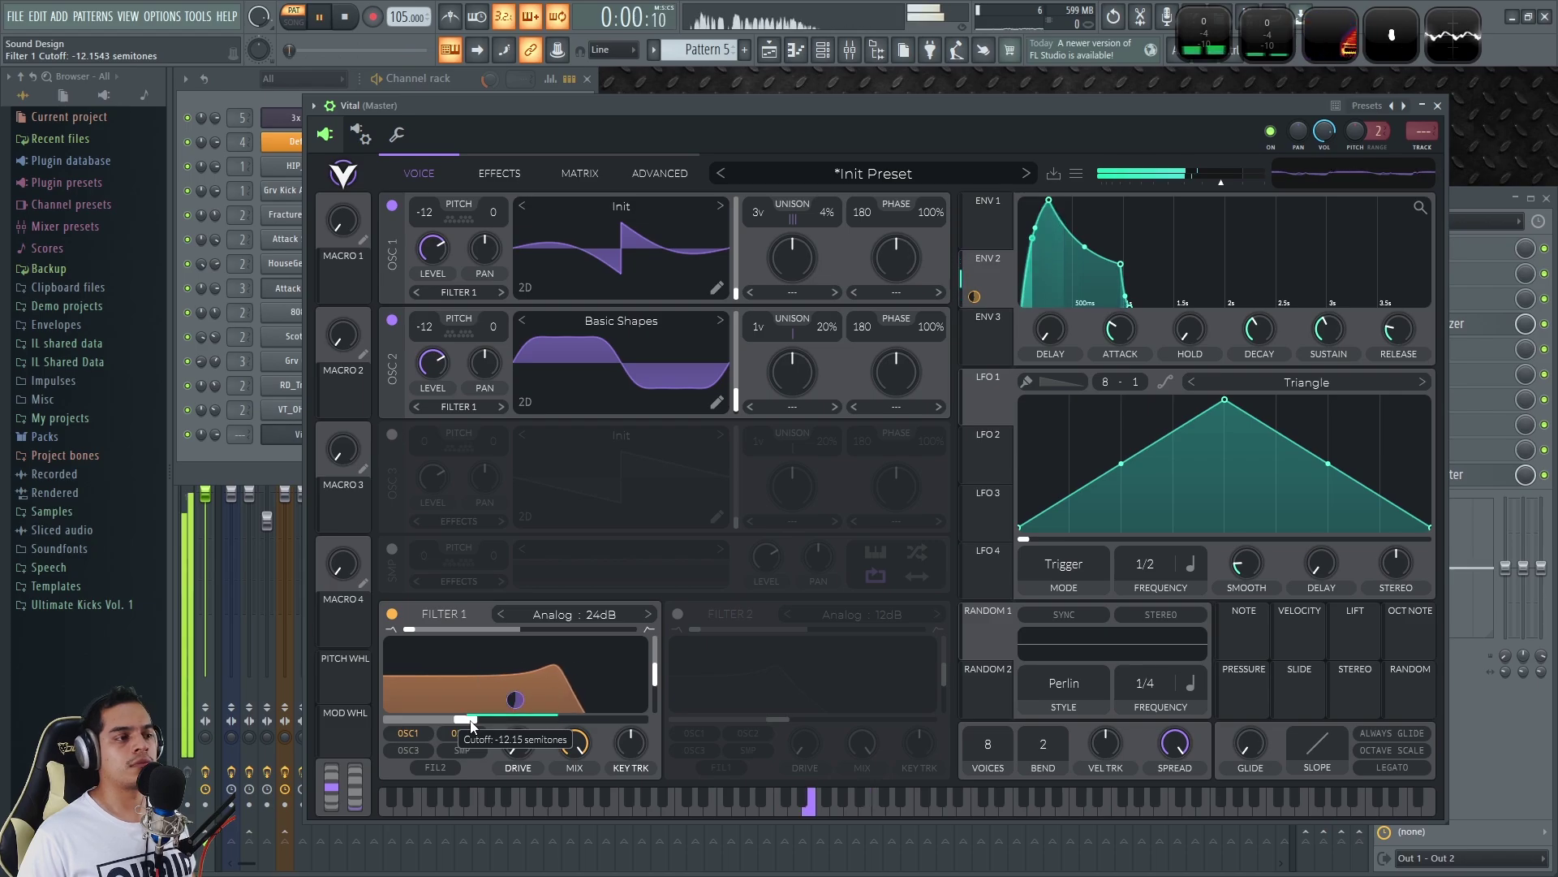
pyautogui.press('space')
# Assign envelope 2 to Filter 1's resonance with a negative modulation amount of about -0.99.
pyautogui.moveTo(652, 669); pyautogui.dragTo(649, 676)
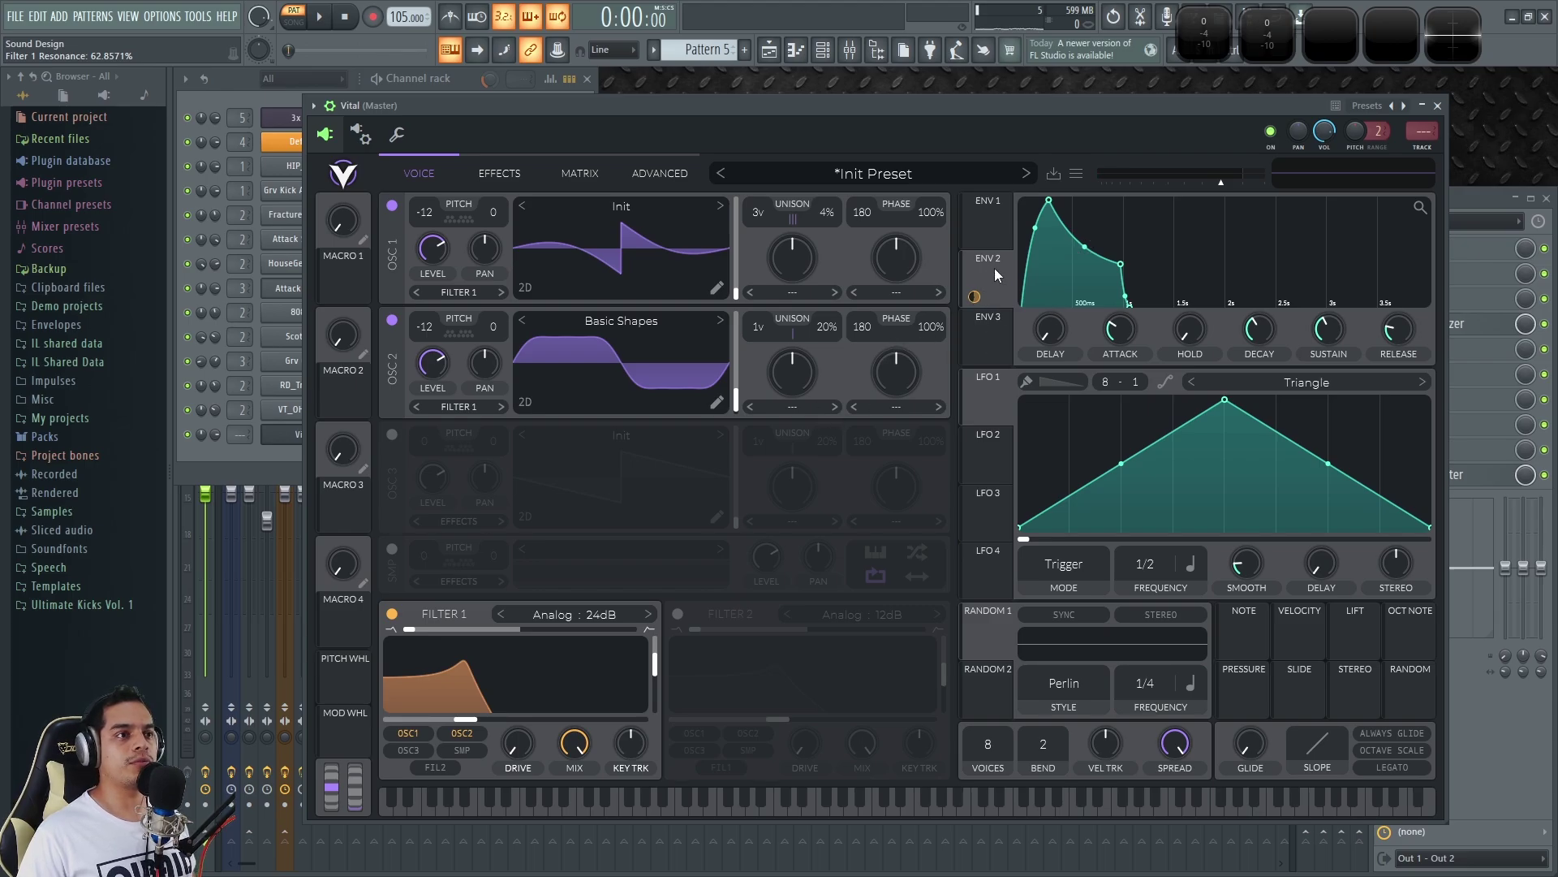
pyautogui.moveTo(974, 296); pyautogui.dragTo(712, 598)
pyautogui.moveTo(658, 674); pyautogui.dragTo(656, 673)
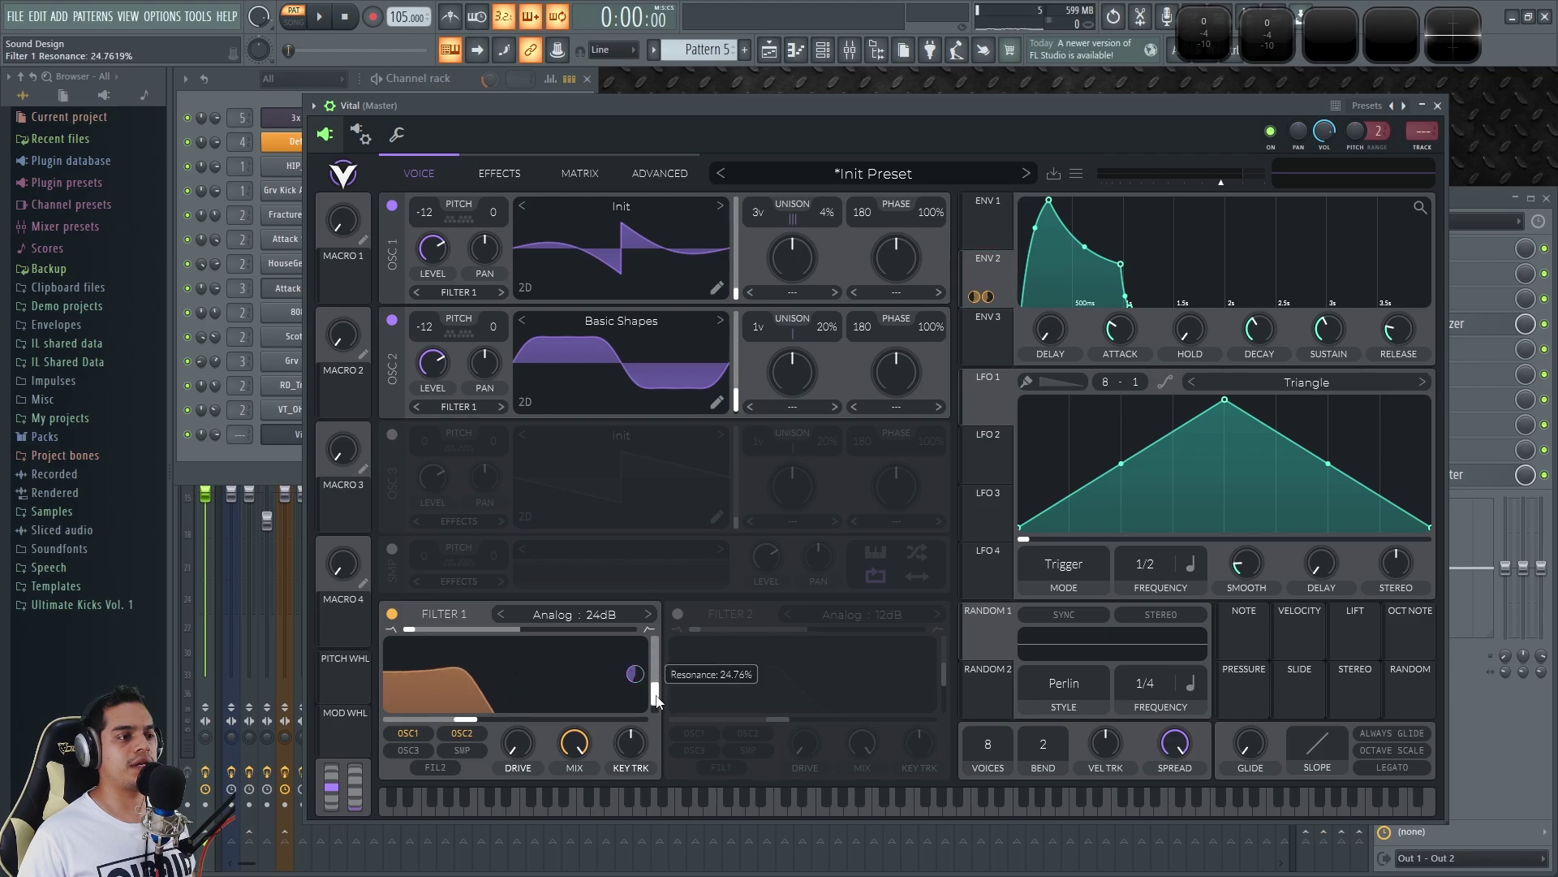
pyautogui.moveTo(656, 711)
pyautogui.mouseDown()
pyautogui.moveTo(665, 640)
pyautogui.moveTo(631, 694)
pyautogui.mouseUp()
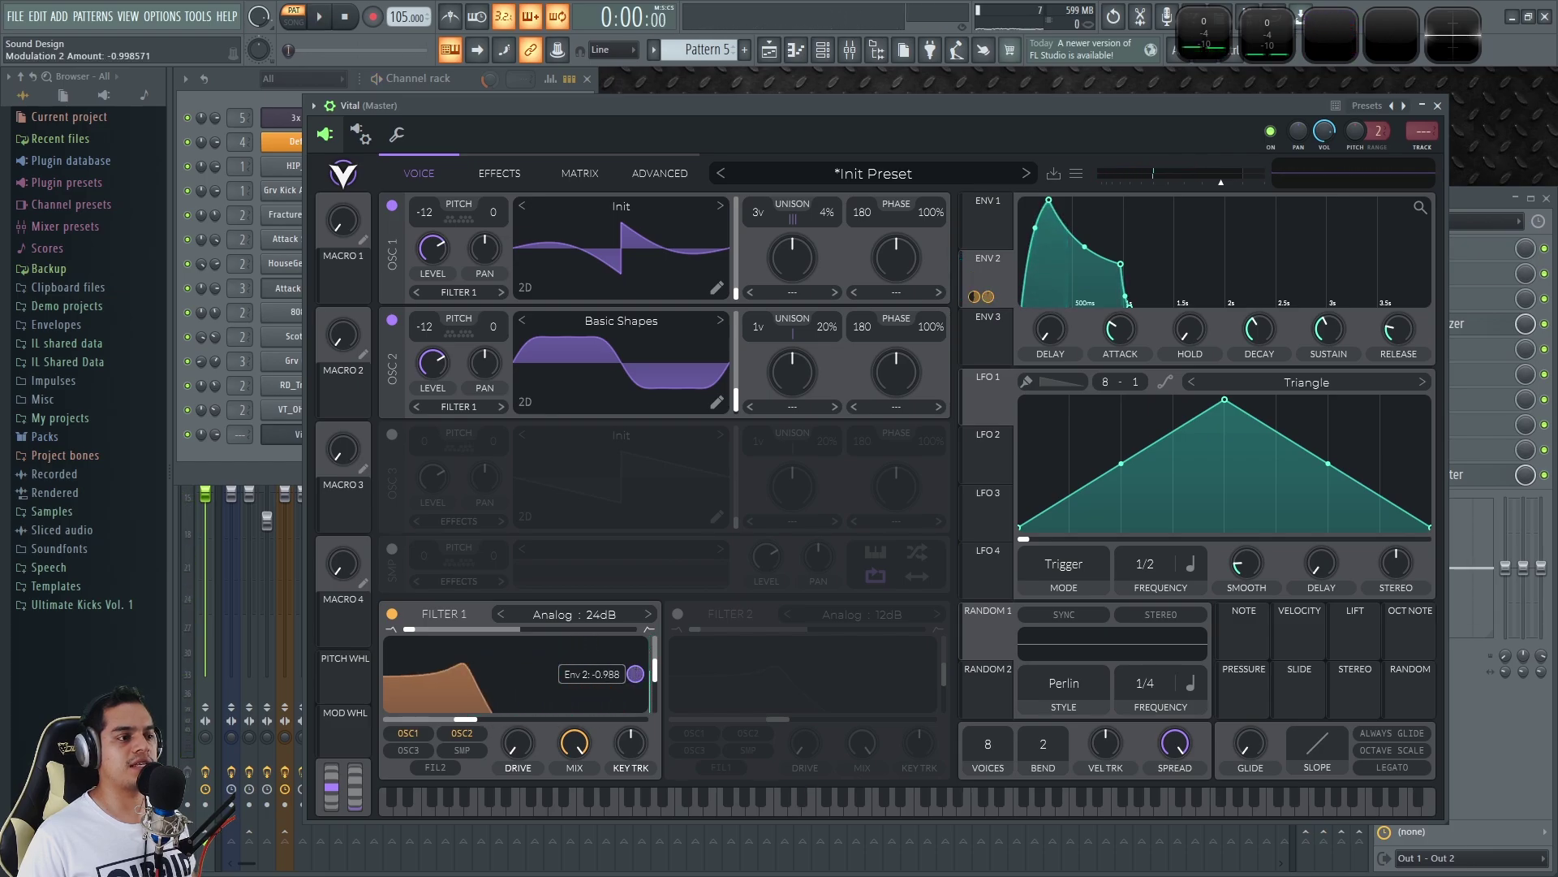
# Set Filter 1's resonance to 93.33% and envelope 2's resonance modulation to -0.45 while playing the pattern.
pyautogui.moveTo(655, 672); pyautogui.dragTo(662, 603)
pyautogui.press('space')
pyautogui.press('space')
pyautogui.press('space')
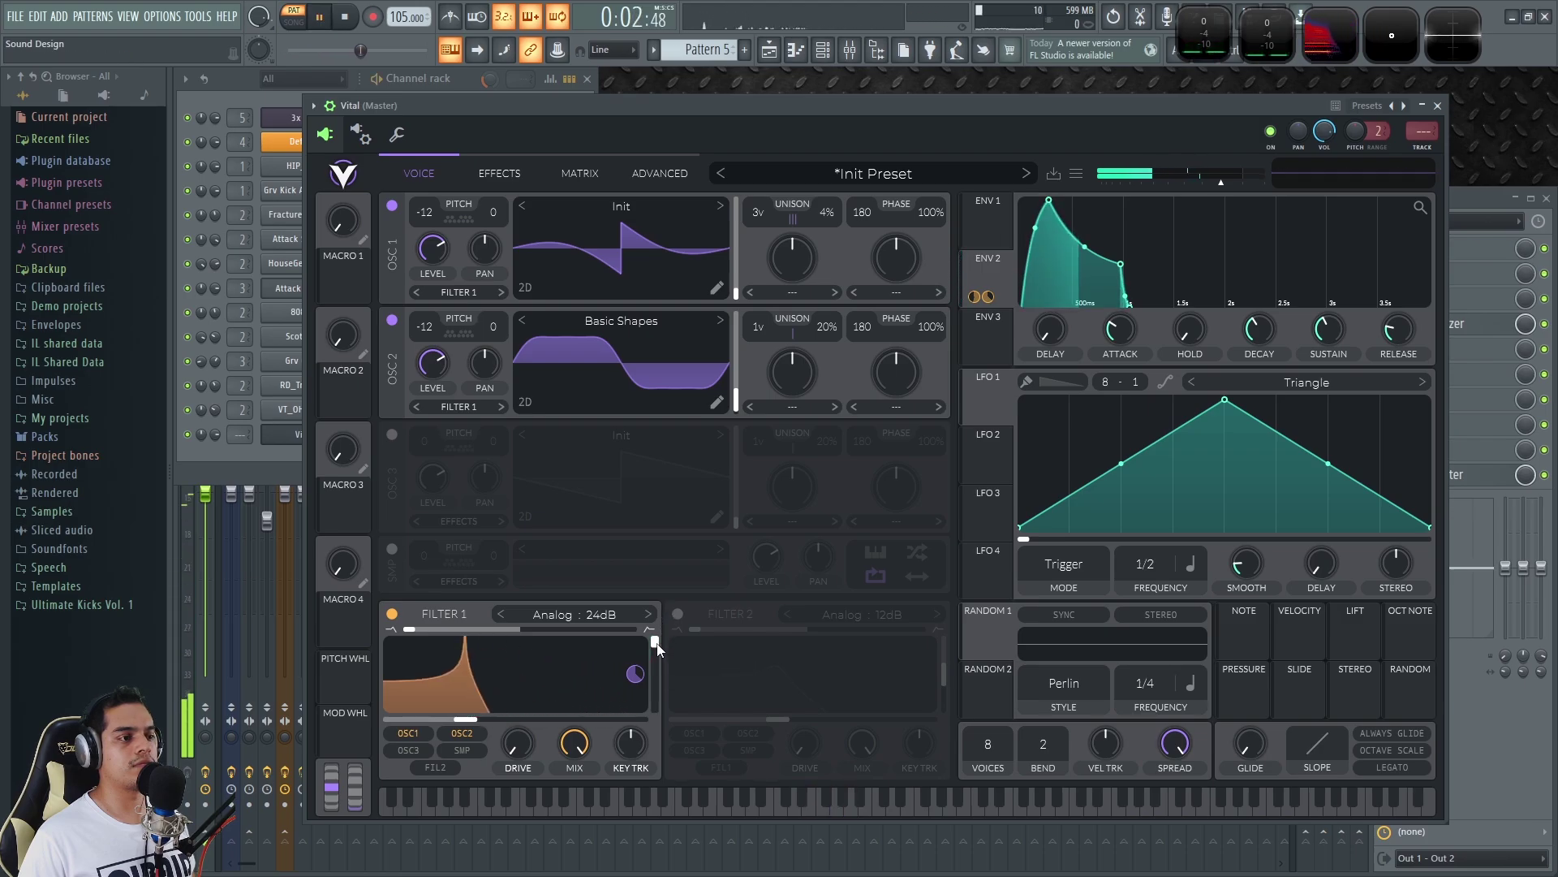
pyautogui.moveTo(635, 674)
pyautogui.mouseDown()
pyautogui.moveTo(636, 644)
pyautogui.moveTo(631, 685)
pyautogui.mouseUp()
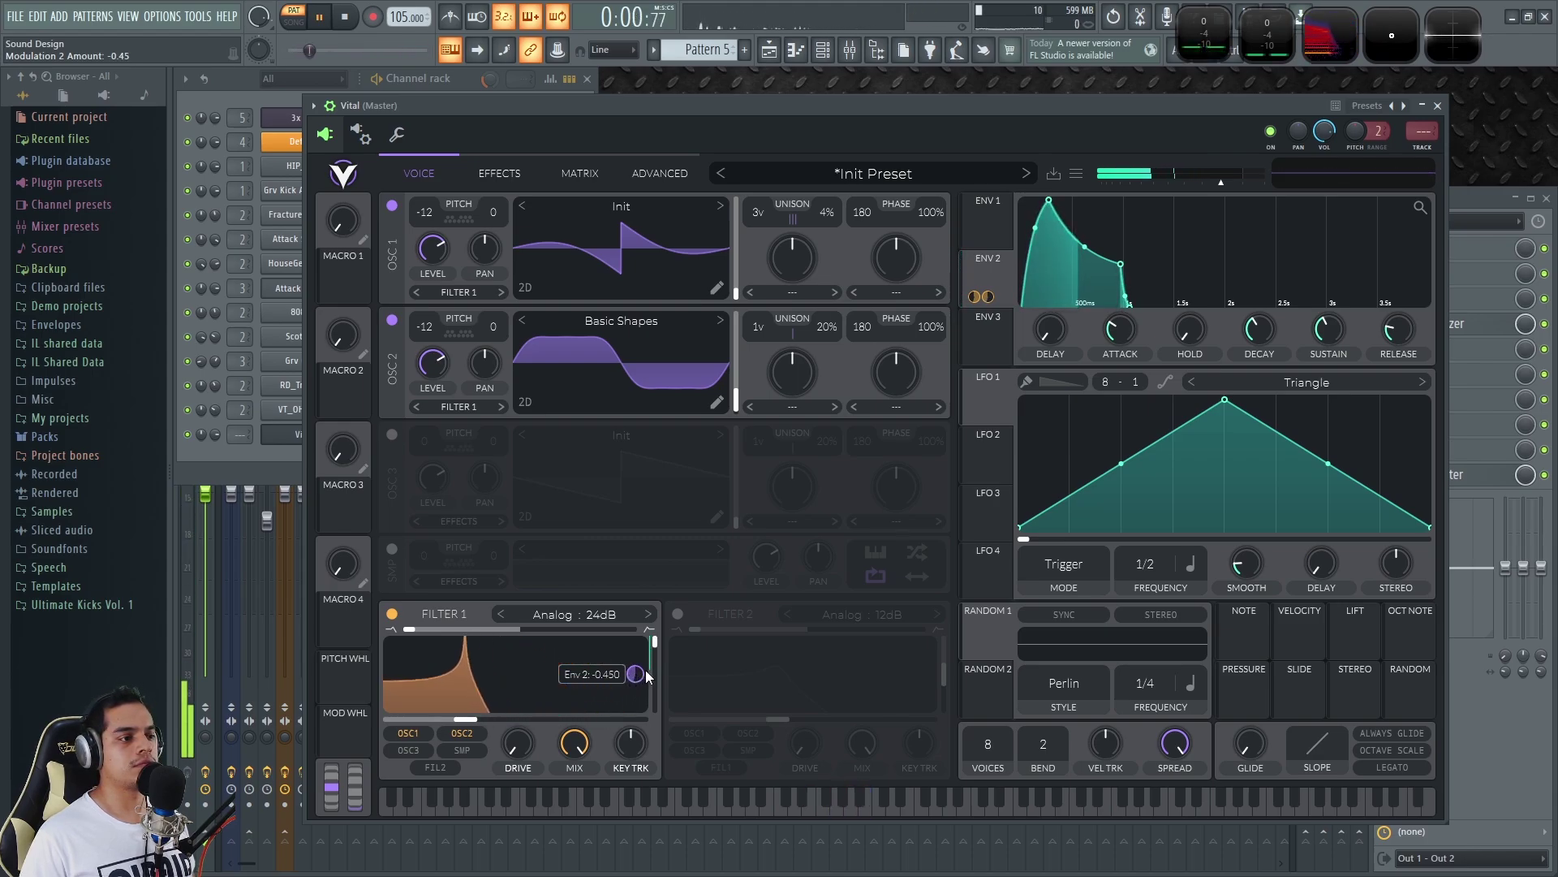
pyautogui.moveTo(658, 641); pyautogui.dragTo(657, 646)
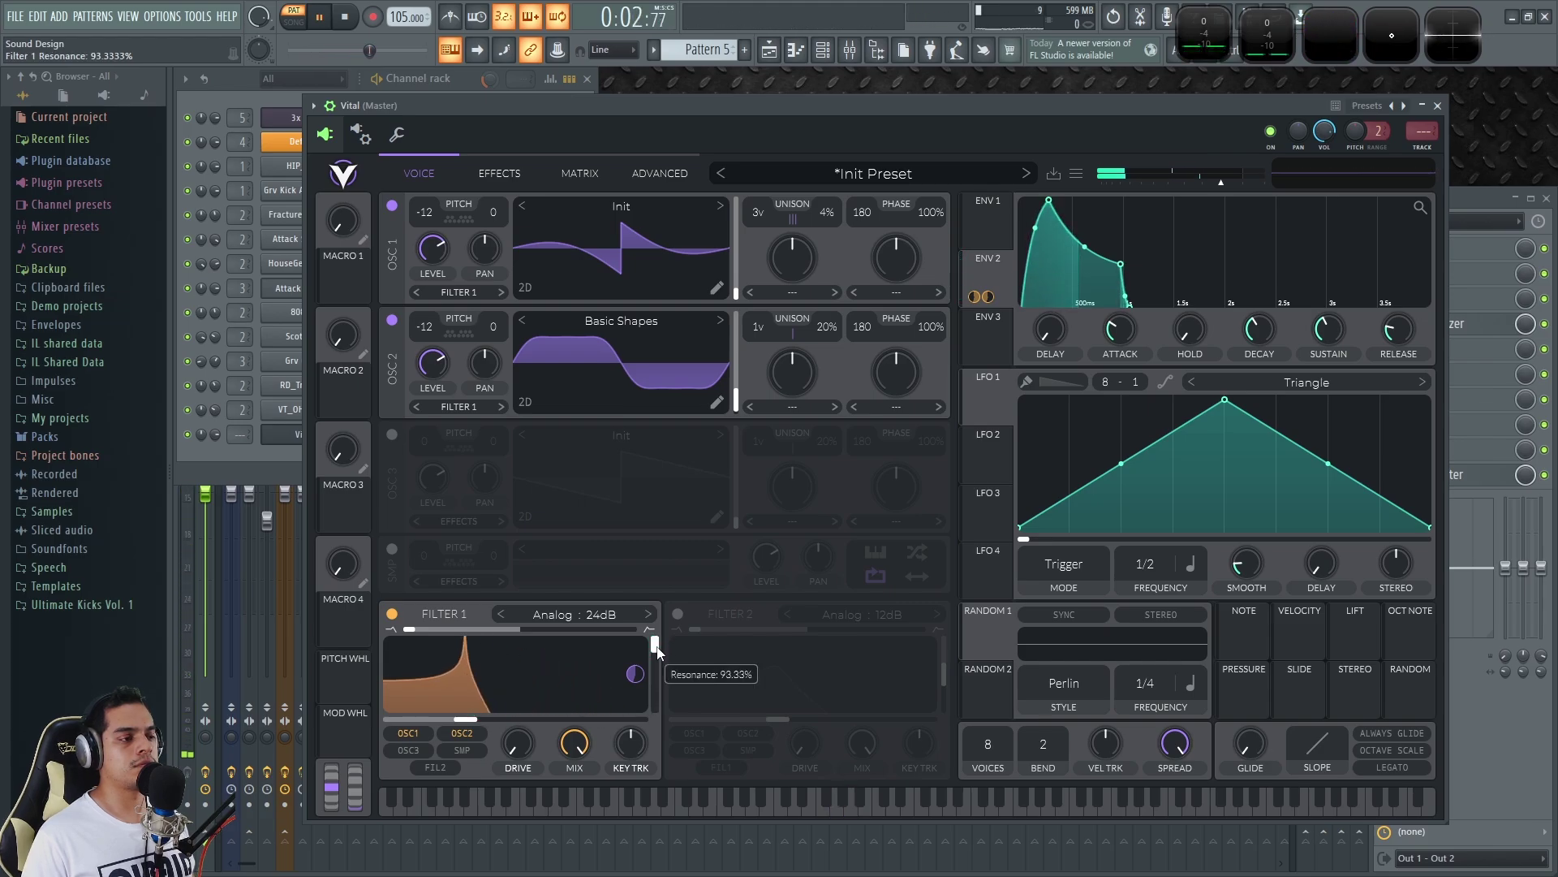
pyautogui.press('space')
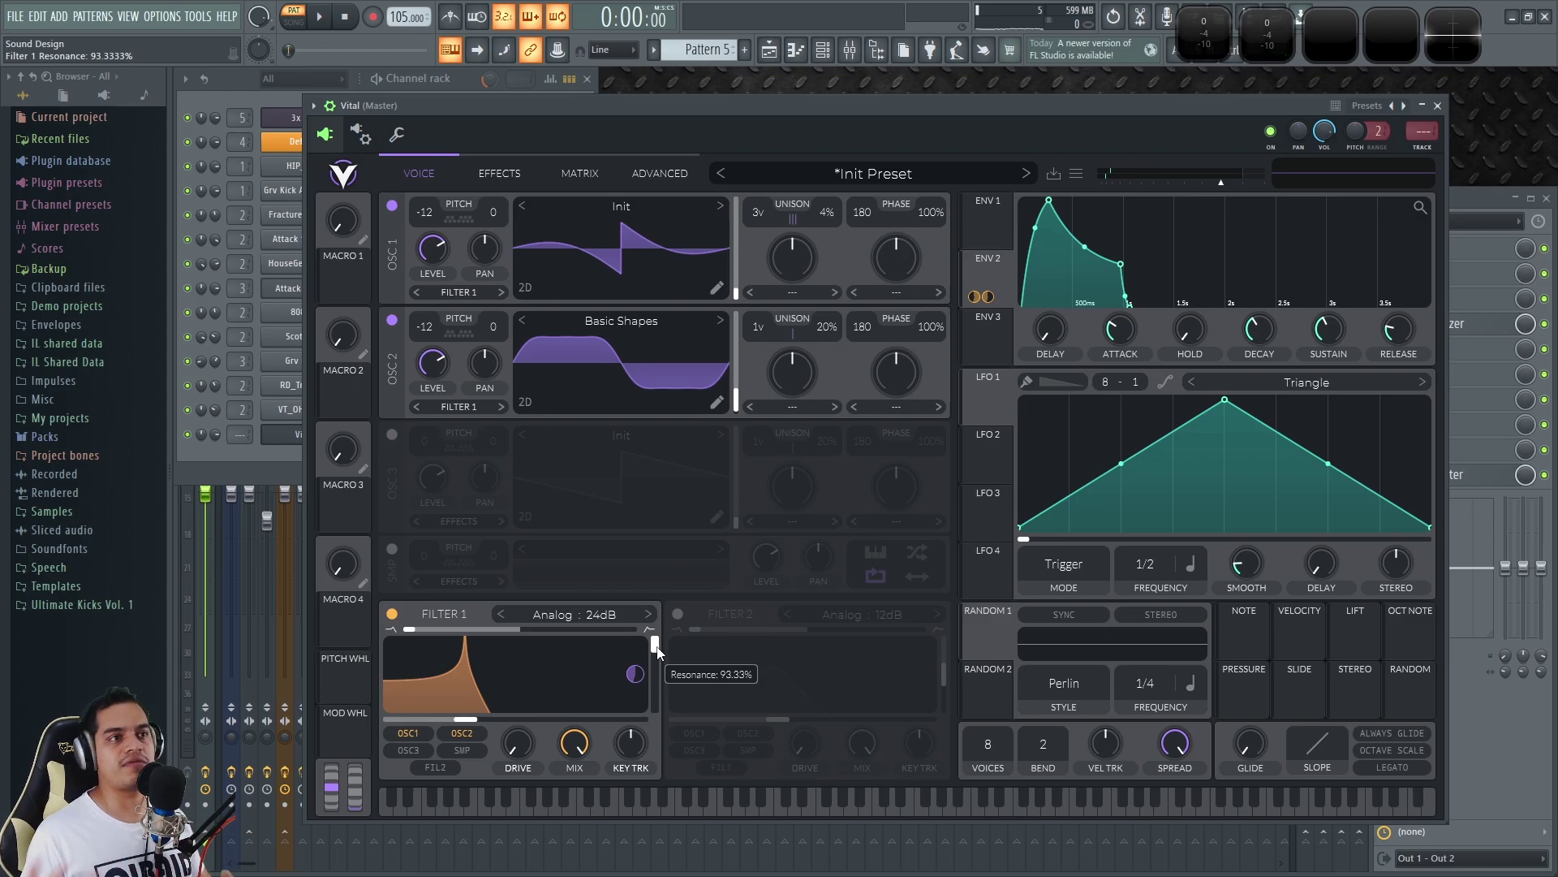
# Set Filter 1's drive to 12.5 dB and oscillator 1's unison detune to about 8% during playback.
pyautogui.moveTo(763, 108); pyautogui.dragTo(747, 113)
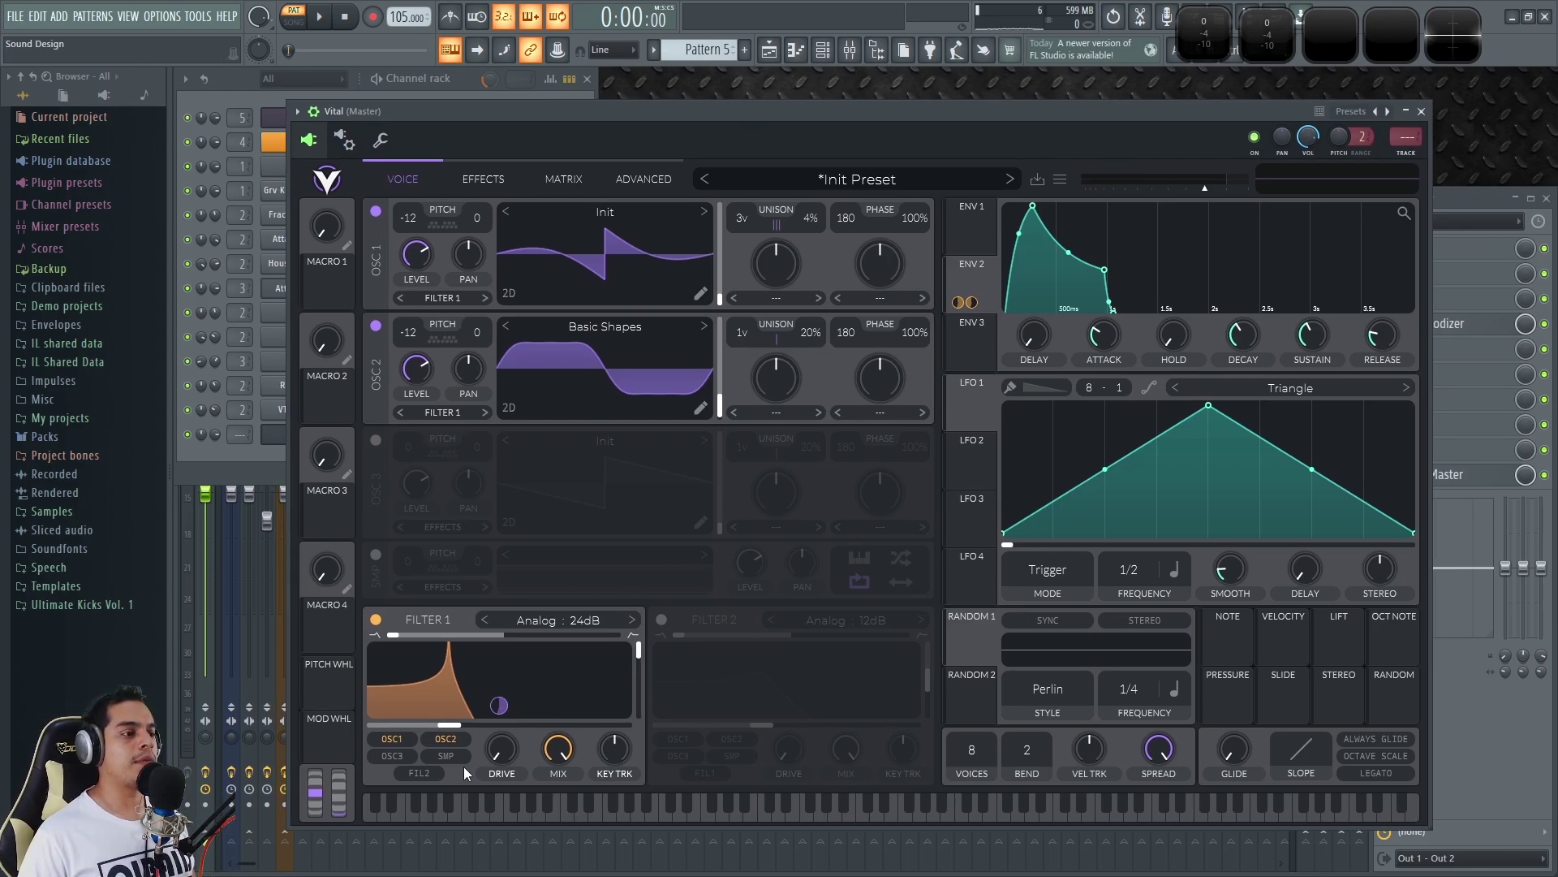
pyautogui.press('space')
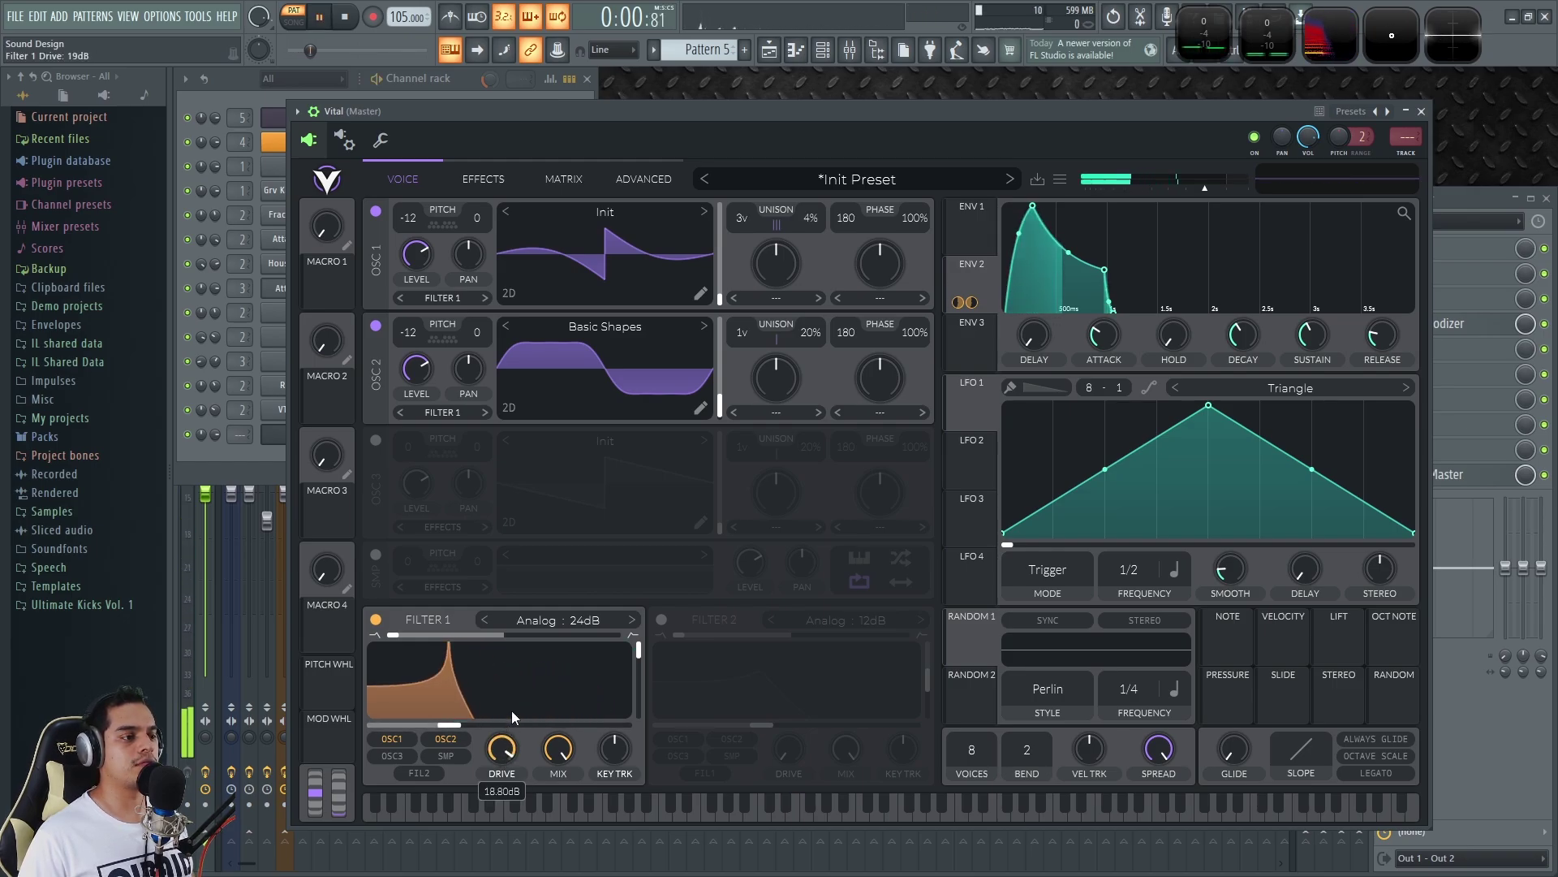
pyautogui.scroll(4, 503, 771)
pyautogui.moveTo(502, 775); pyautogui.dragTo(499, 804)
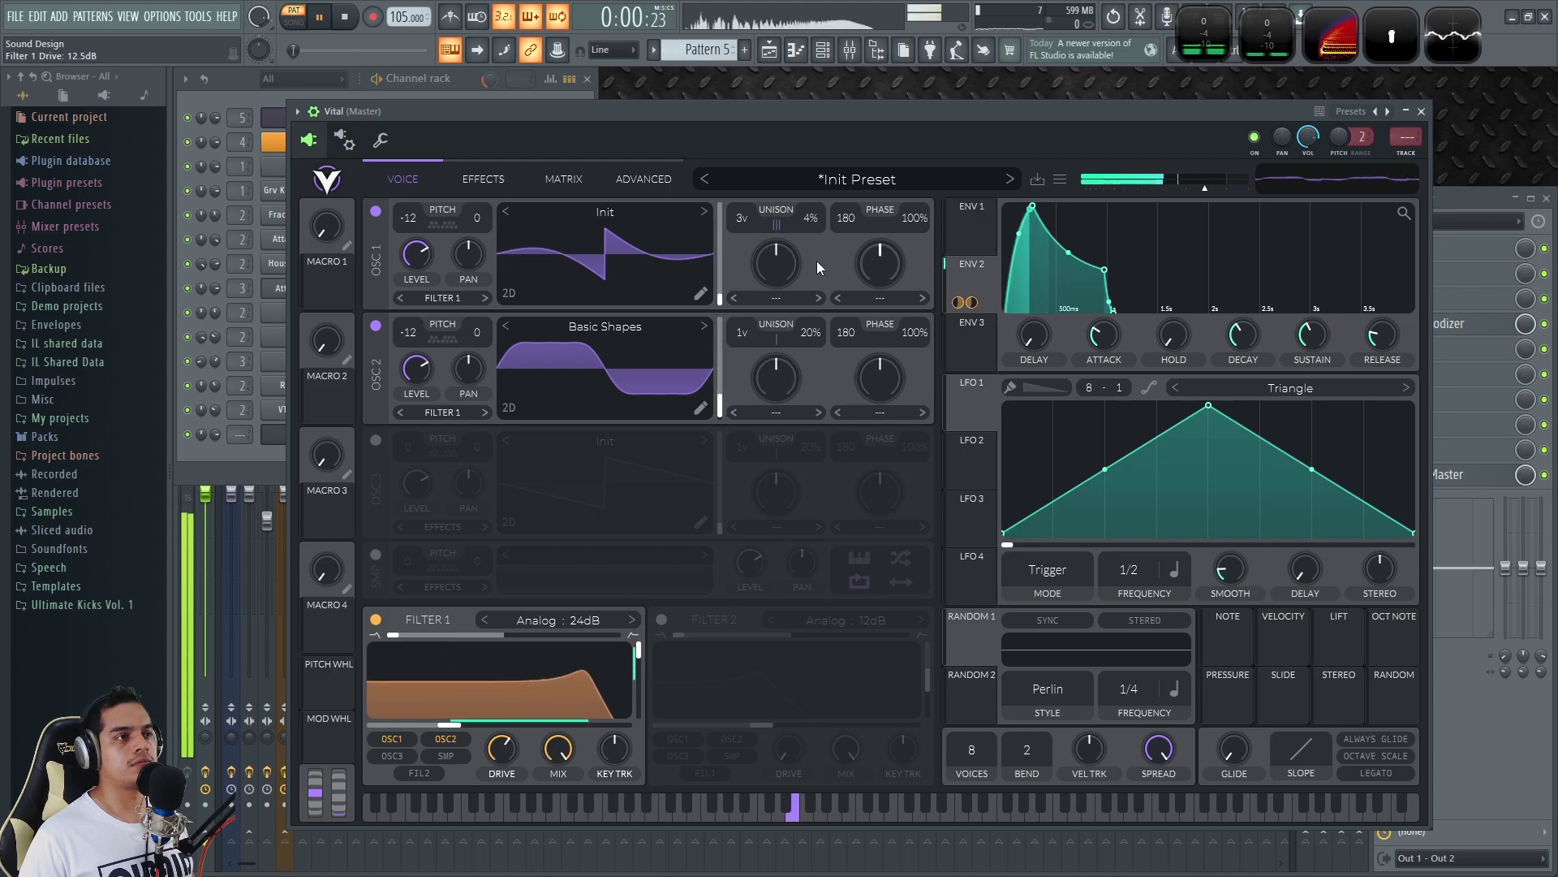
pyautogui.moveTo(774, 275); pyautogui.dragTo(820, 212)
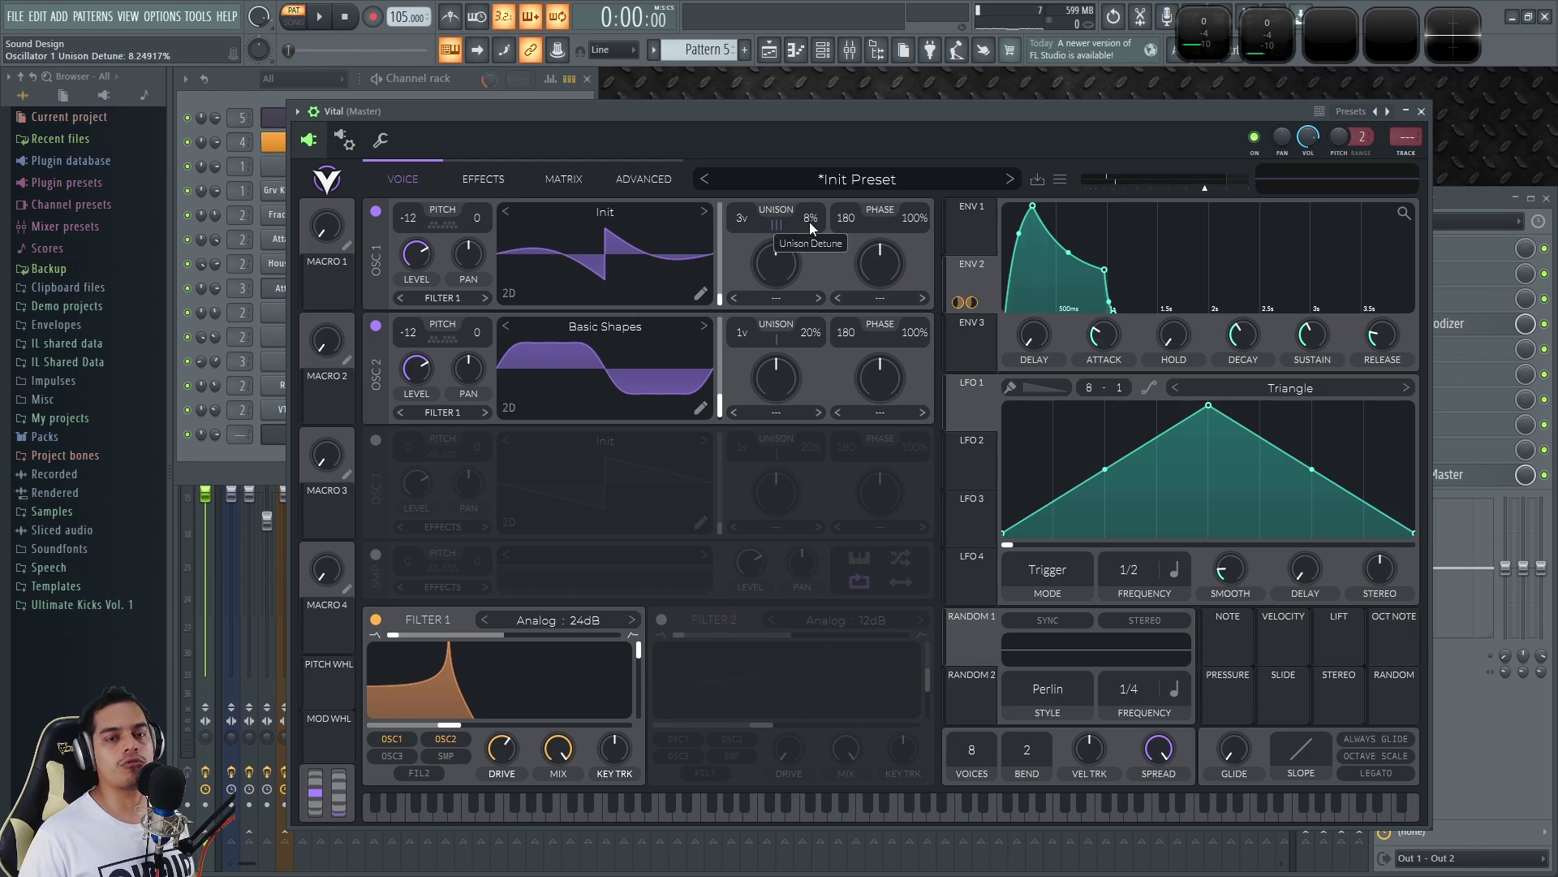
# Enable Vital's Distortion effect with Soft Clip and a drive of 4.2 dB, and play the pattern.
pyautogui.click(487, 179)
pyautogui.moveTo(568, 119); pyautogui.dragTo(562, 120)
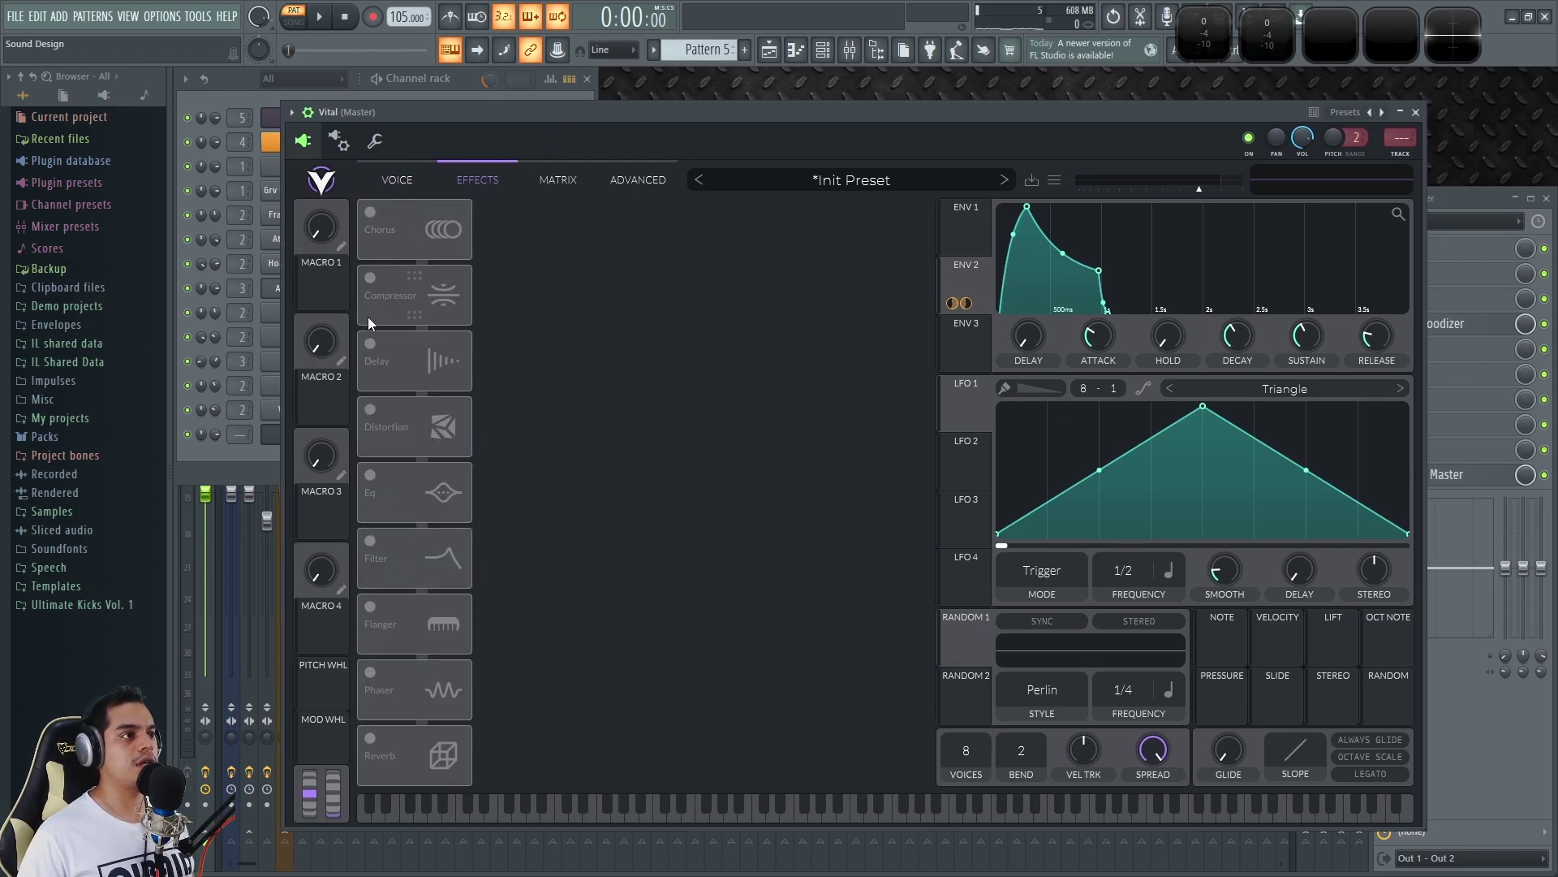
pyautogui.click(372, 411)
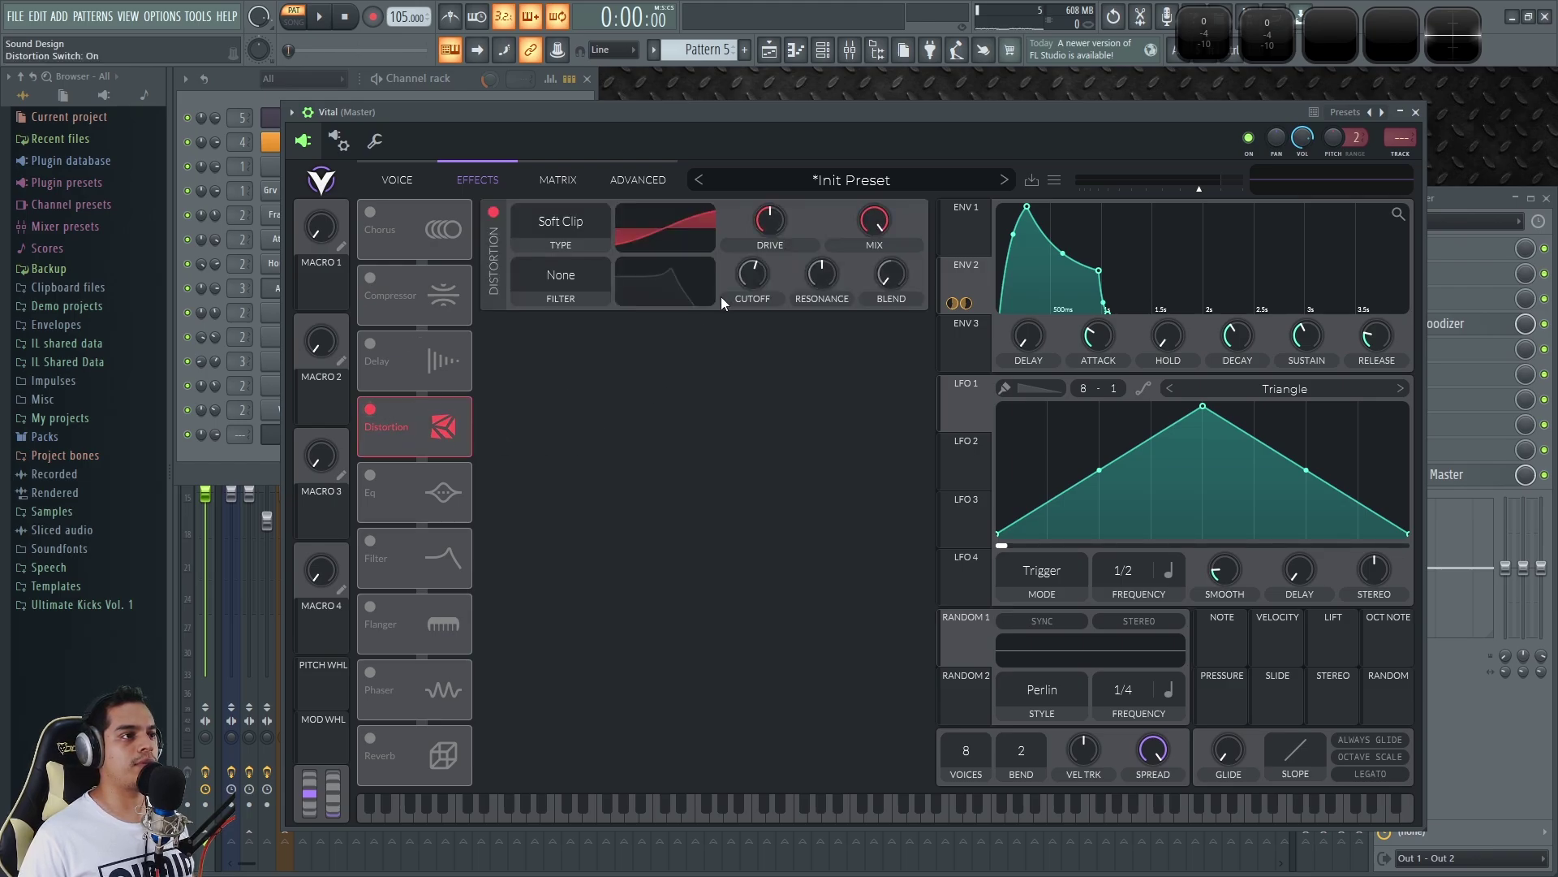
pyautogui.press('space')
pyautogui.moveTo(773, 222); pyautogui.dragTo(775, 221)
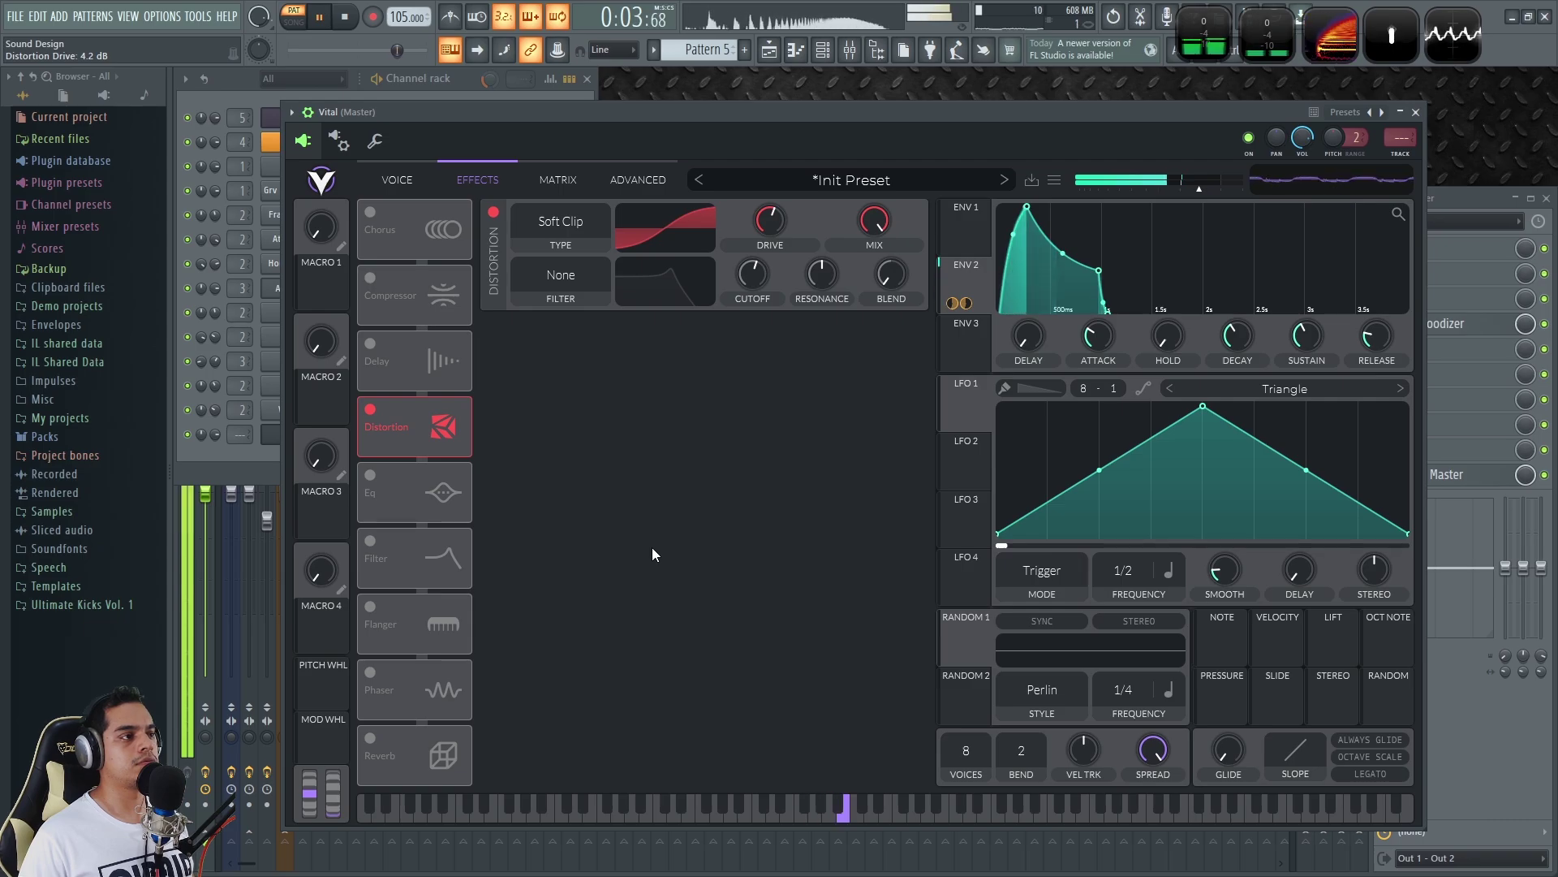
pyautogui.press('space')
# Enable the Chorus with 4 voices, minimum spread and a filter cutoff of about 79, and play the pattern.
pyautogui.click(371, 213)
pyautogui.moveTo(659, 281); pyautogui.dragTo(696, 315)
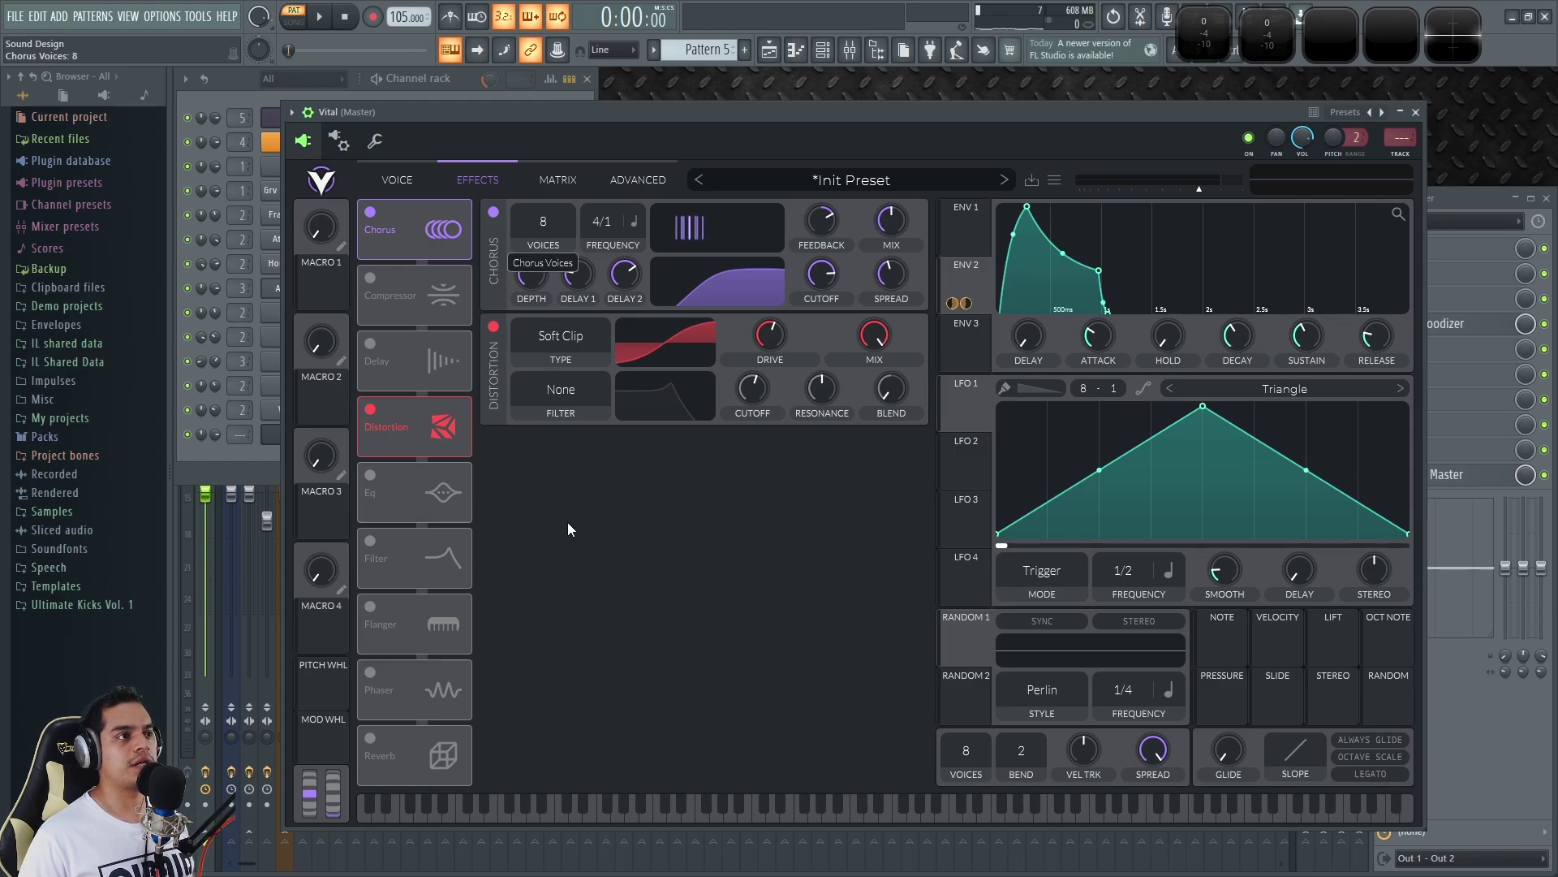
pyautogui.press('space')
pyautogui.moveTo(724, 289); pyautogui.dragTo(670, 322)
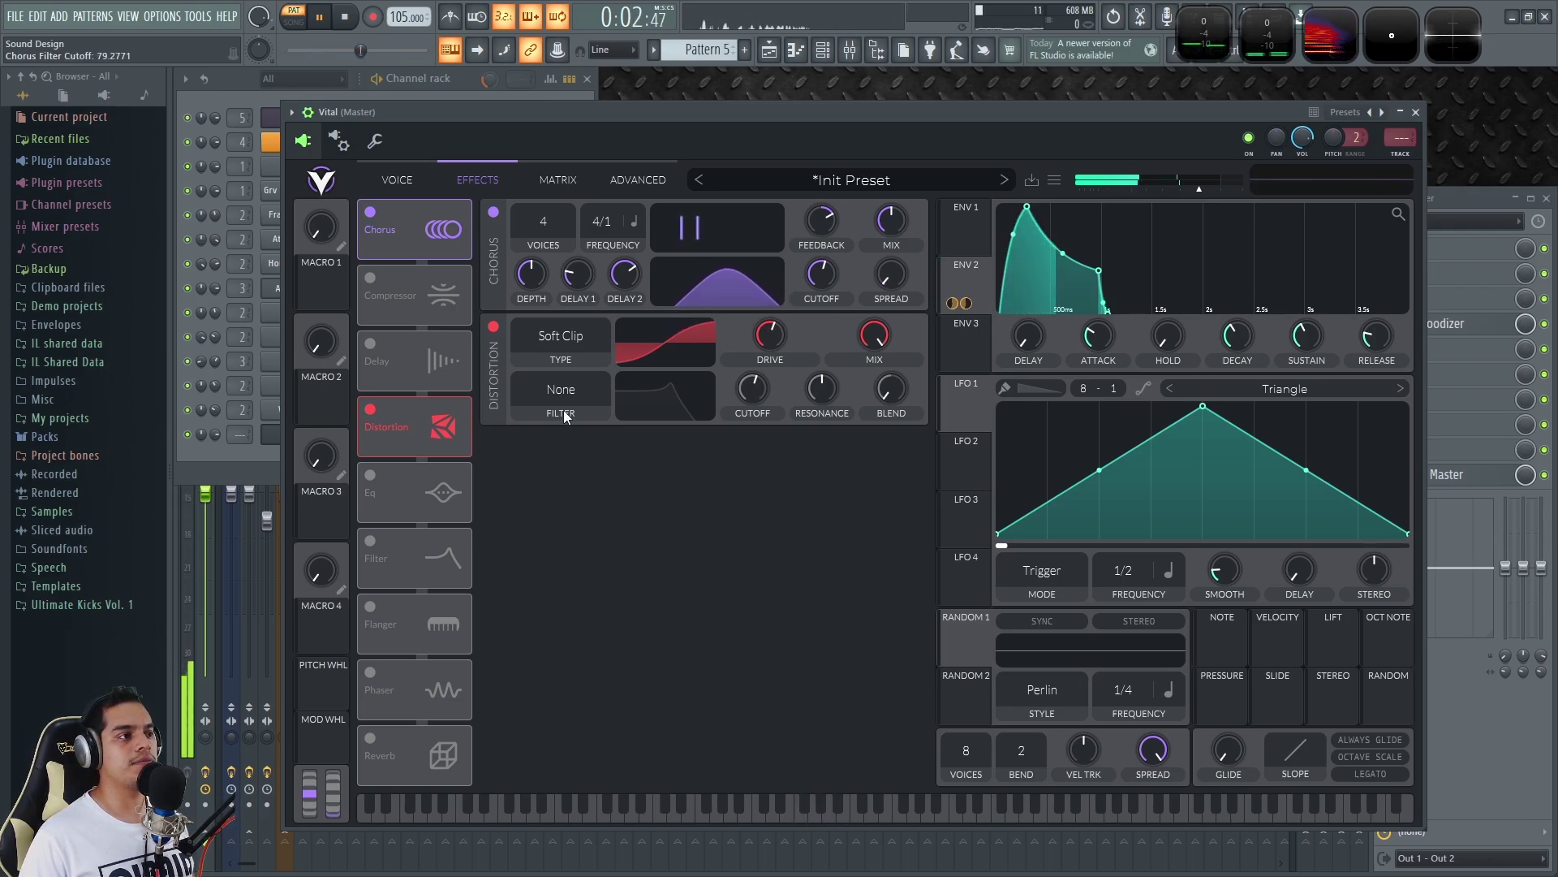
pyautogui.press('space')
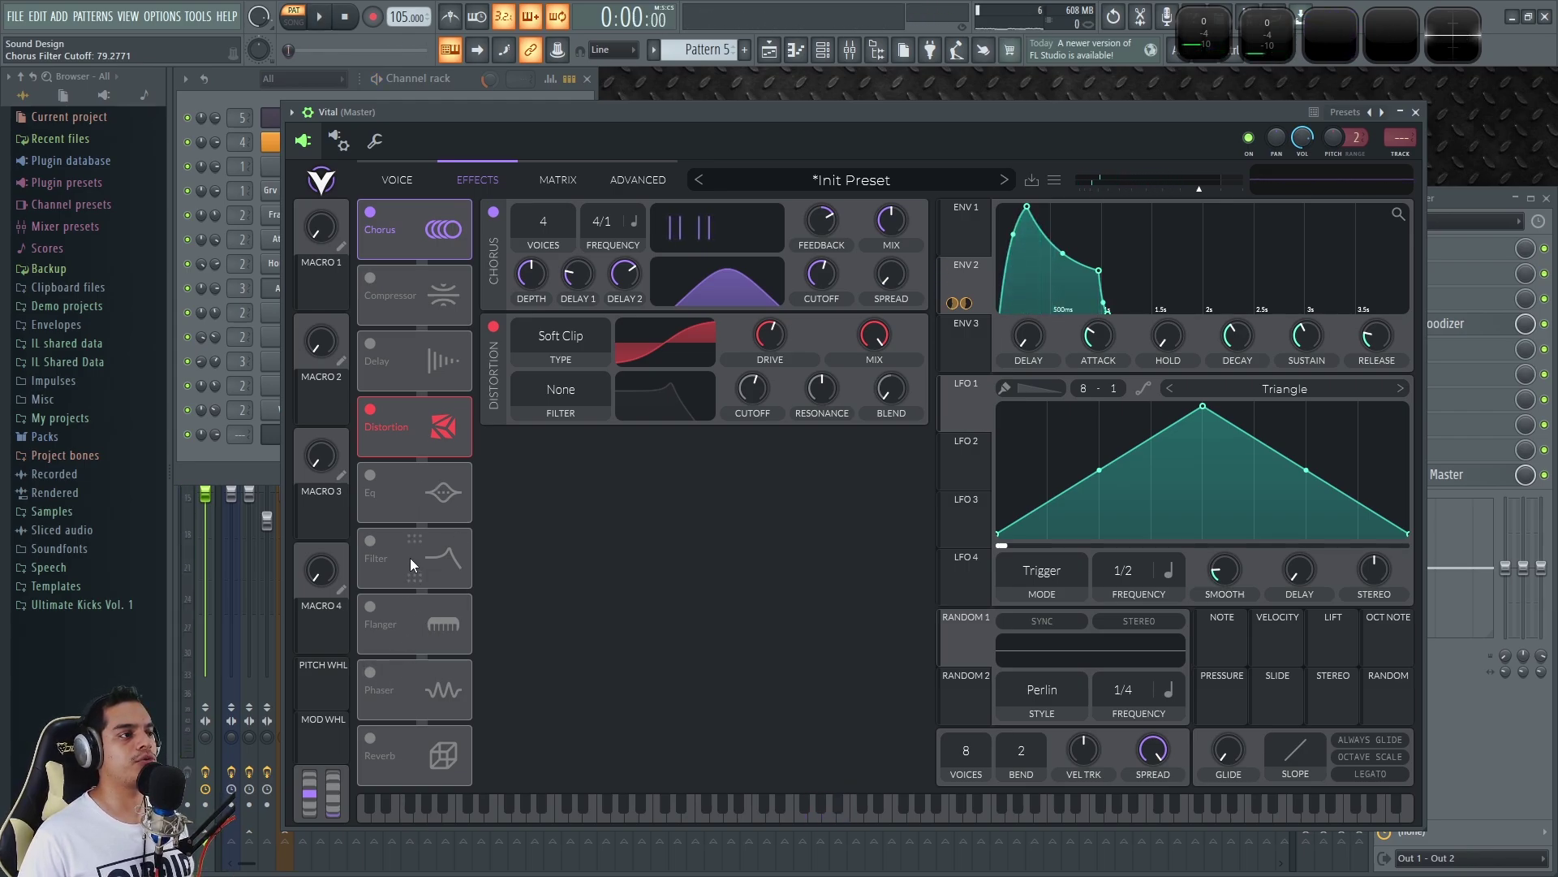
# Enable the multiband Compressor after the distortion and set its middle band's lower threshold to about -44.3 dB.
pyautogui.click(370, 278)
pyautogui.moveTo(414, 283); pyautogui.dragTo(438, 429)
pyautogui.press('space')
pyautogui.moveTo(712, 481); pyautogui.dragTo(752, 439)
pyautogui.moveTo(752, 464); pyautogui.dragTo(751, 505)
pyautogui.press('space')
pyautogui.moveTo(748, 434); pyautogui.dragTo(758, 490)
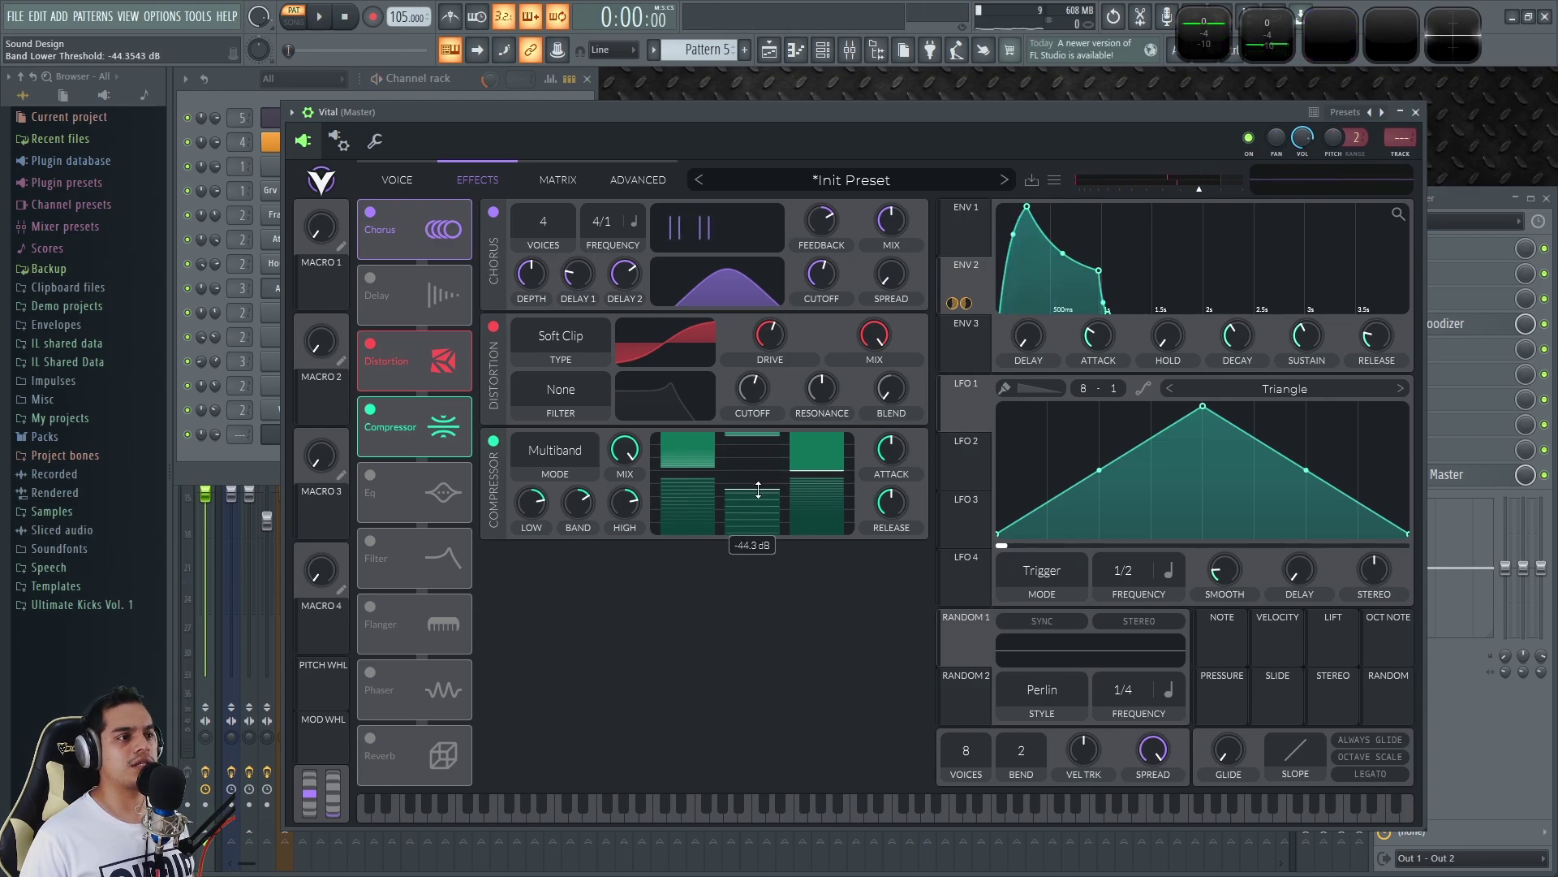
# Switch off Vital's Compressor and Chorus so only the Distortion stays in the effects chain, and play the pattern.
pyautogui.moveTo(758, 435); pyautogui.dragTo(758, 473)
pyautogui.click(497, 443)
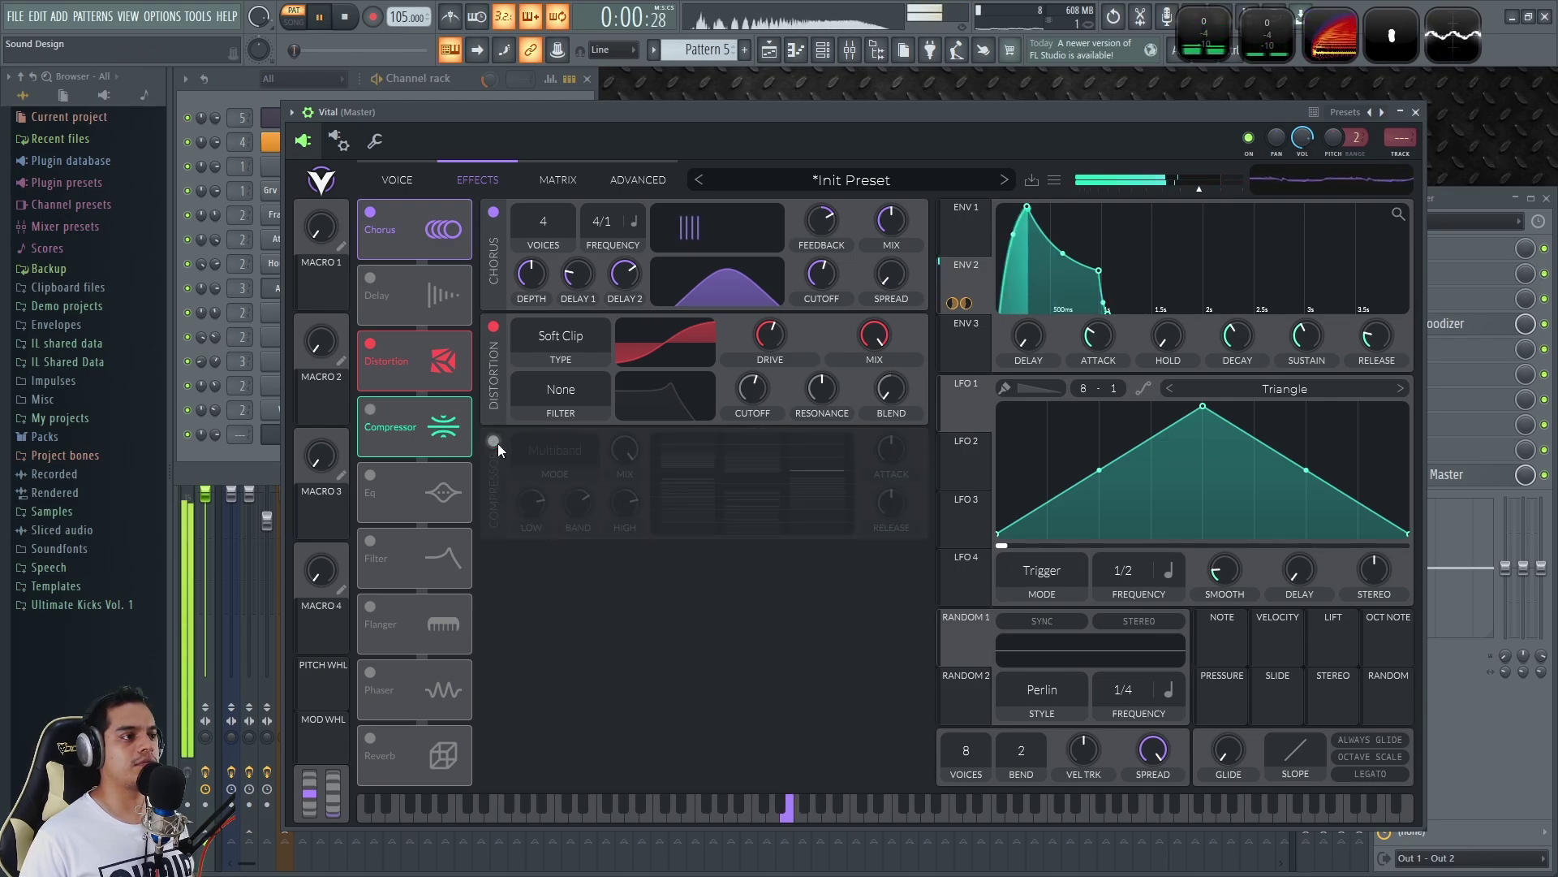
pyautogui.press('space')
pyautogui.click(497, 214)
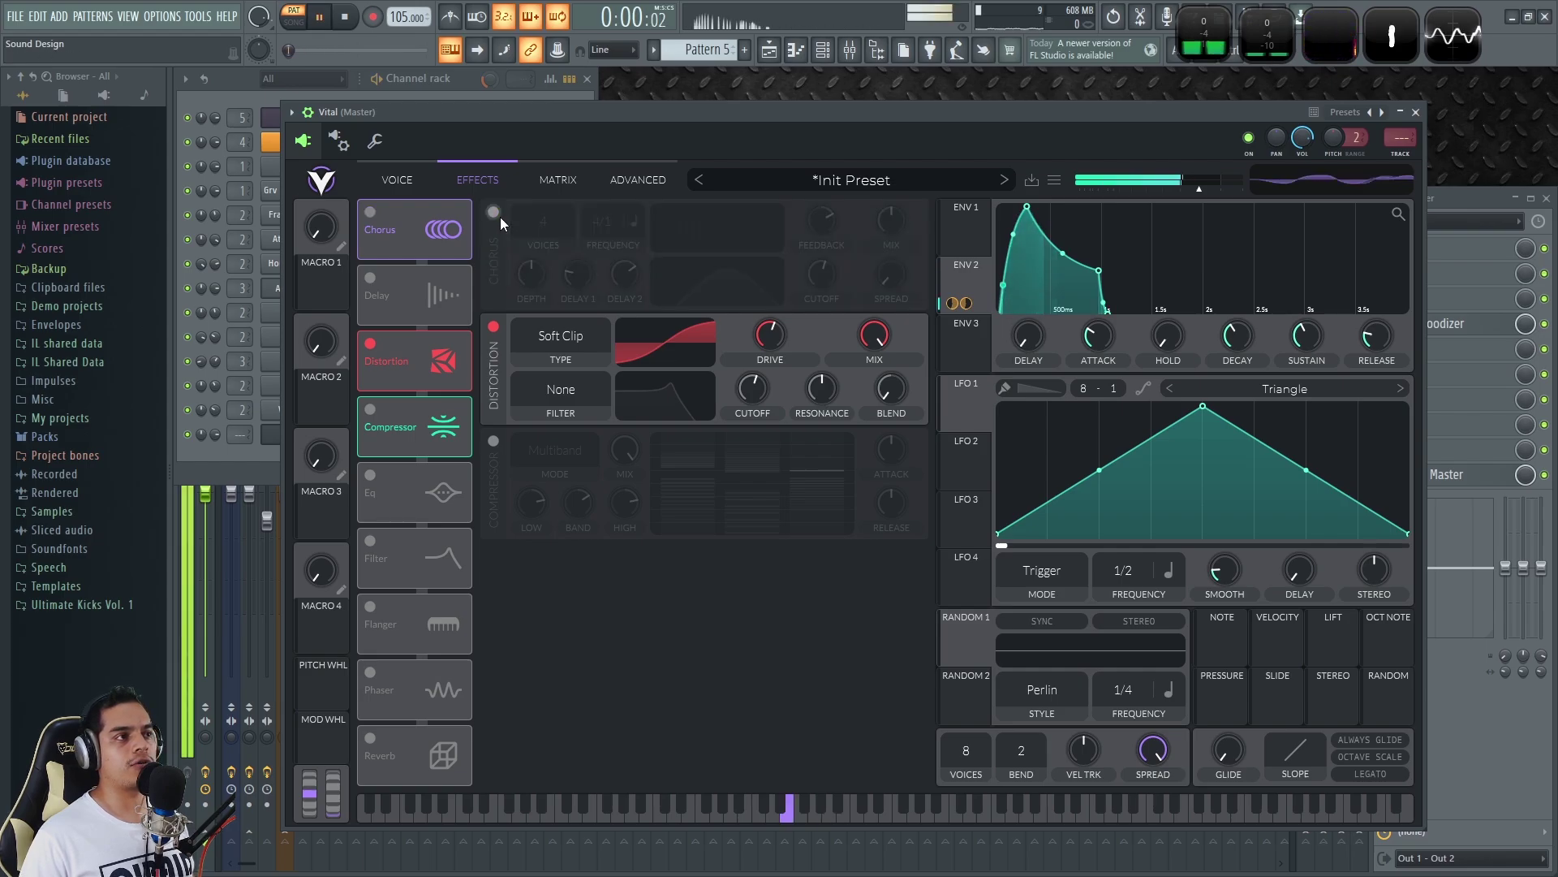
pyautogui.press('space')
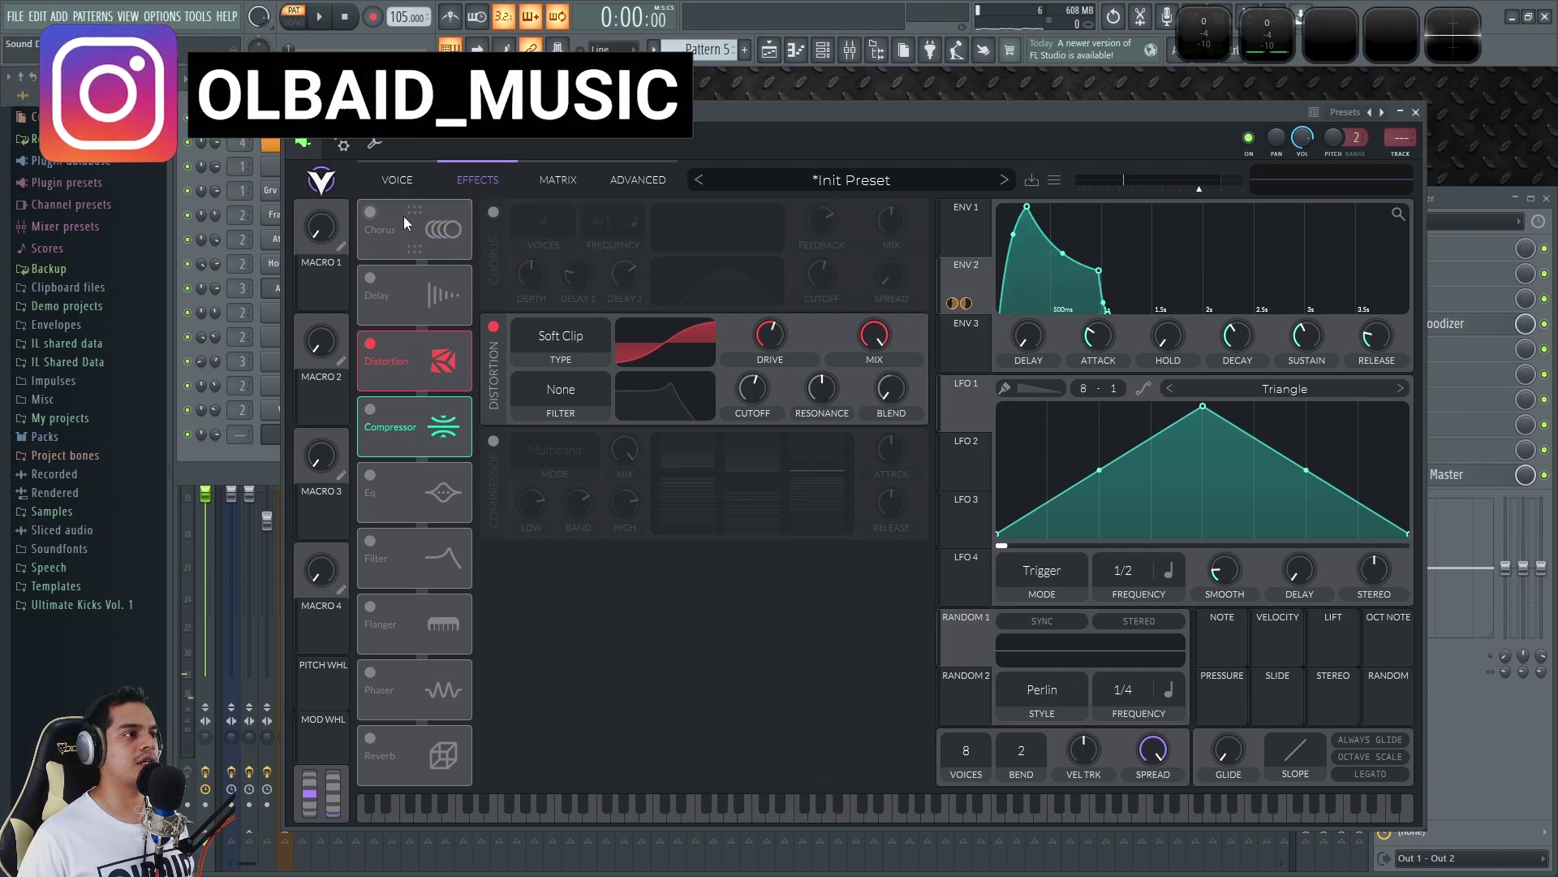
pyautogui.click(371, 212)
pyautogui.click(371, 212)
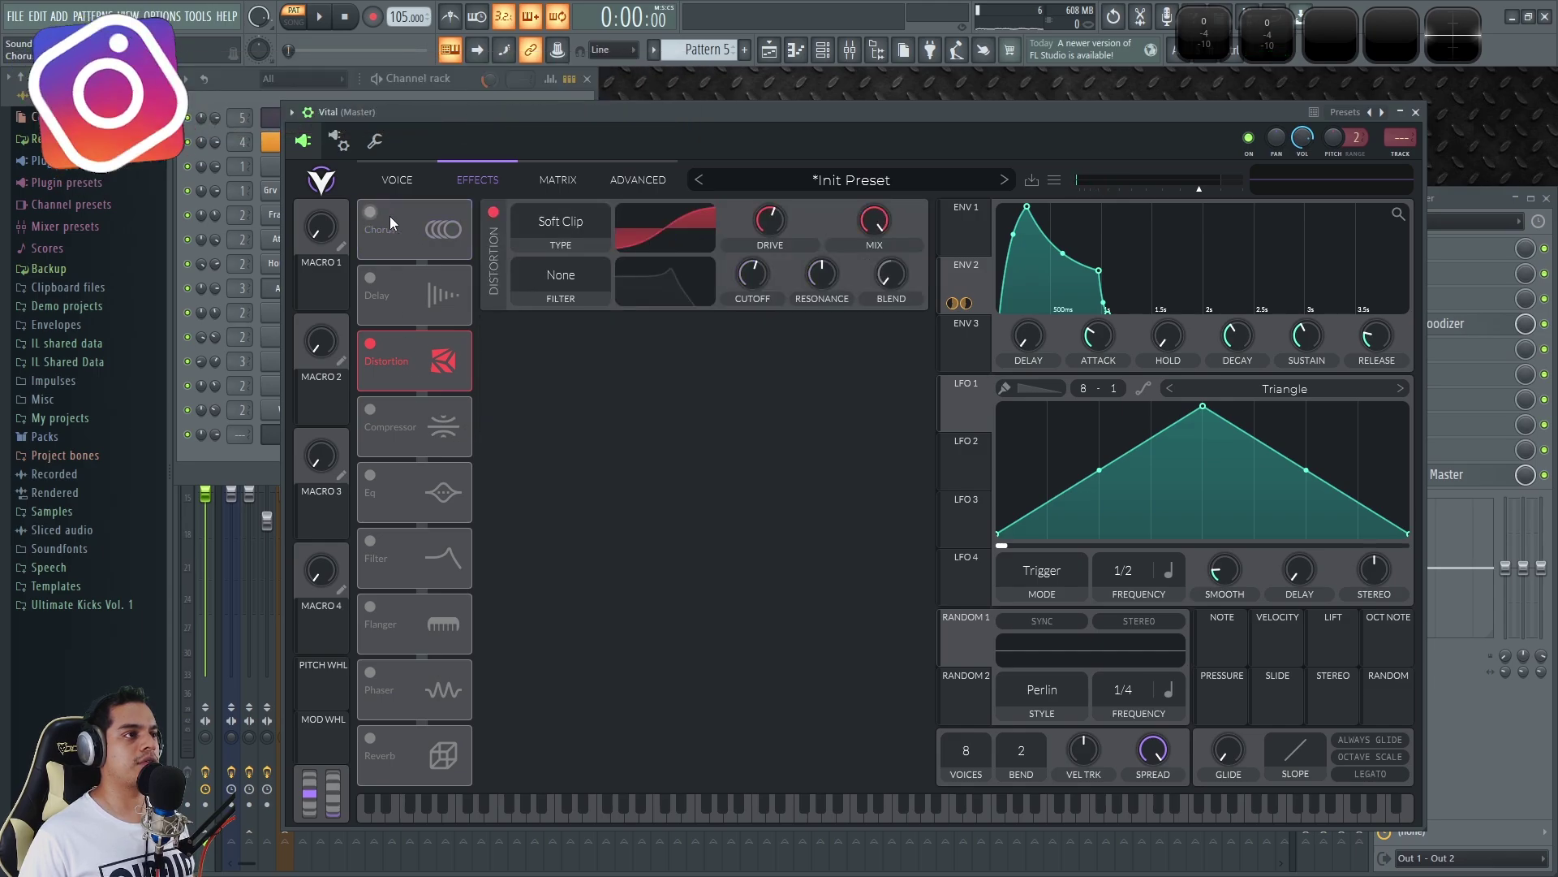
pyautogui.press('space')
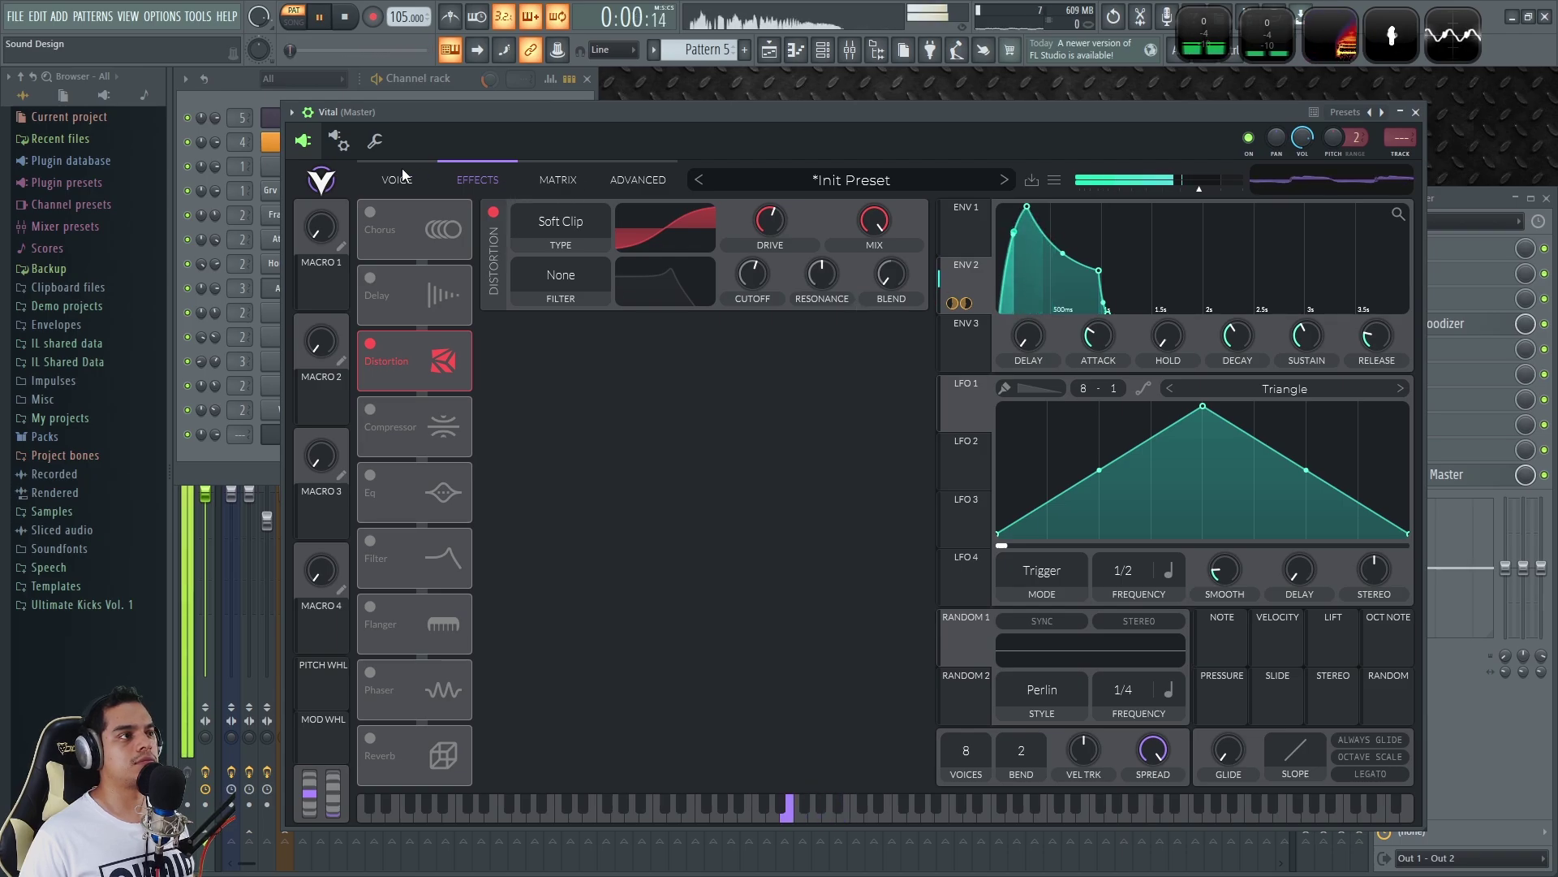
# Close the Vital window, route the Vital channel to mixer track 4 and play the pattern.
pyautogui.click(1415, 112)
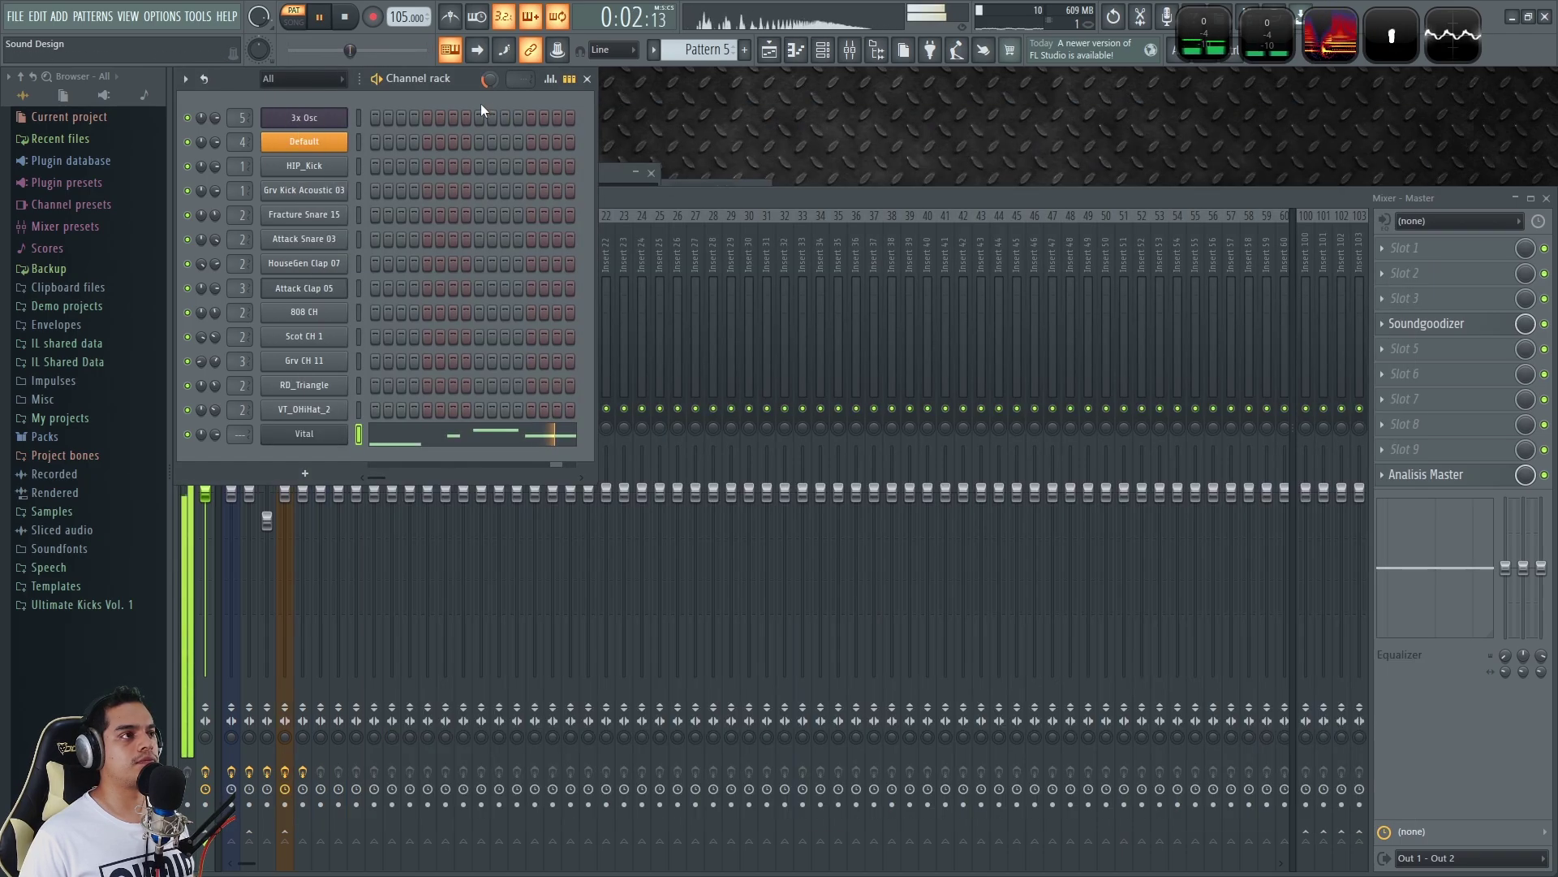
pyautogui.press('space')
pyautogui.moveTo(240, 434); pyautogui.dragTo(239, 406)
pyautogui.press('space')
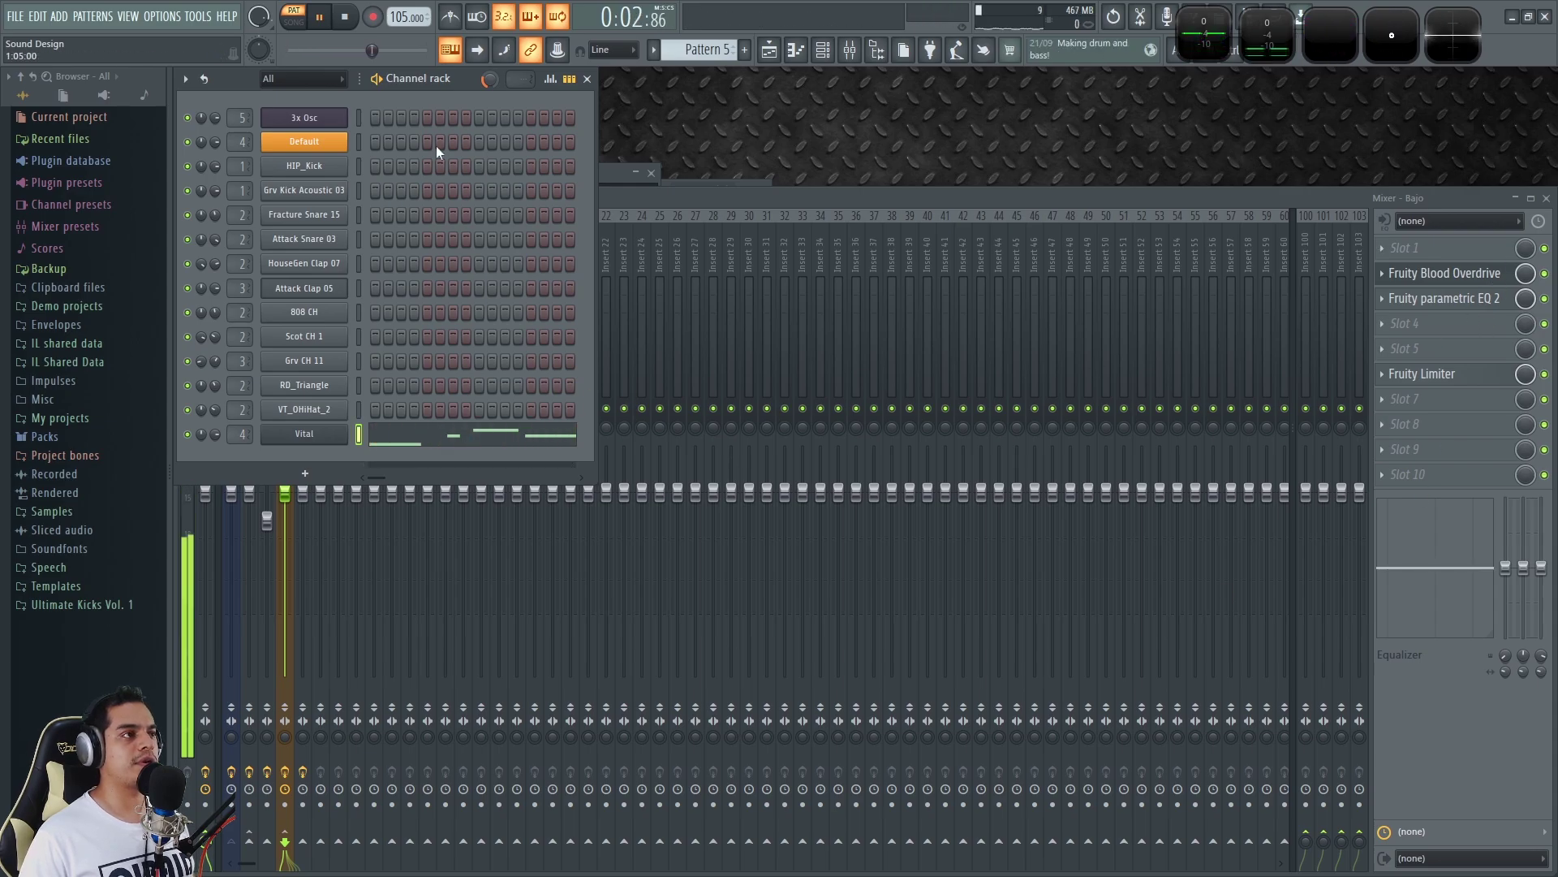
# Place two back-to-back Pattern 5 clips on Track 6 of the playlist, filling bars 1 to 4, and stop playback.
pyautogui.press('F5')
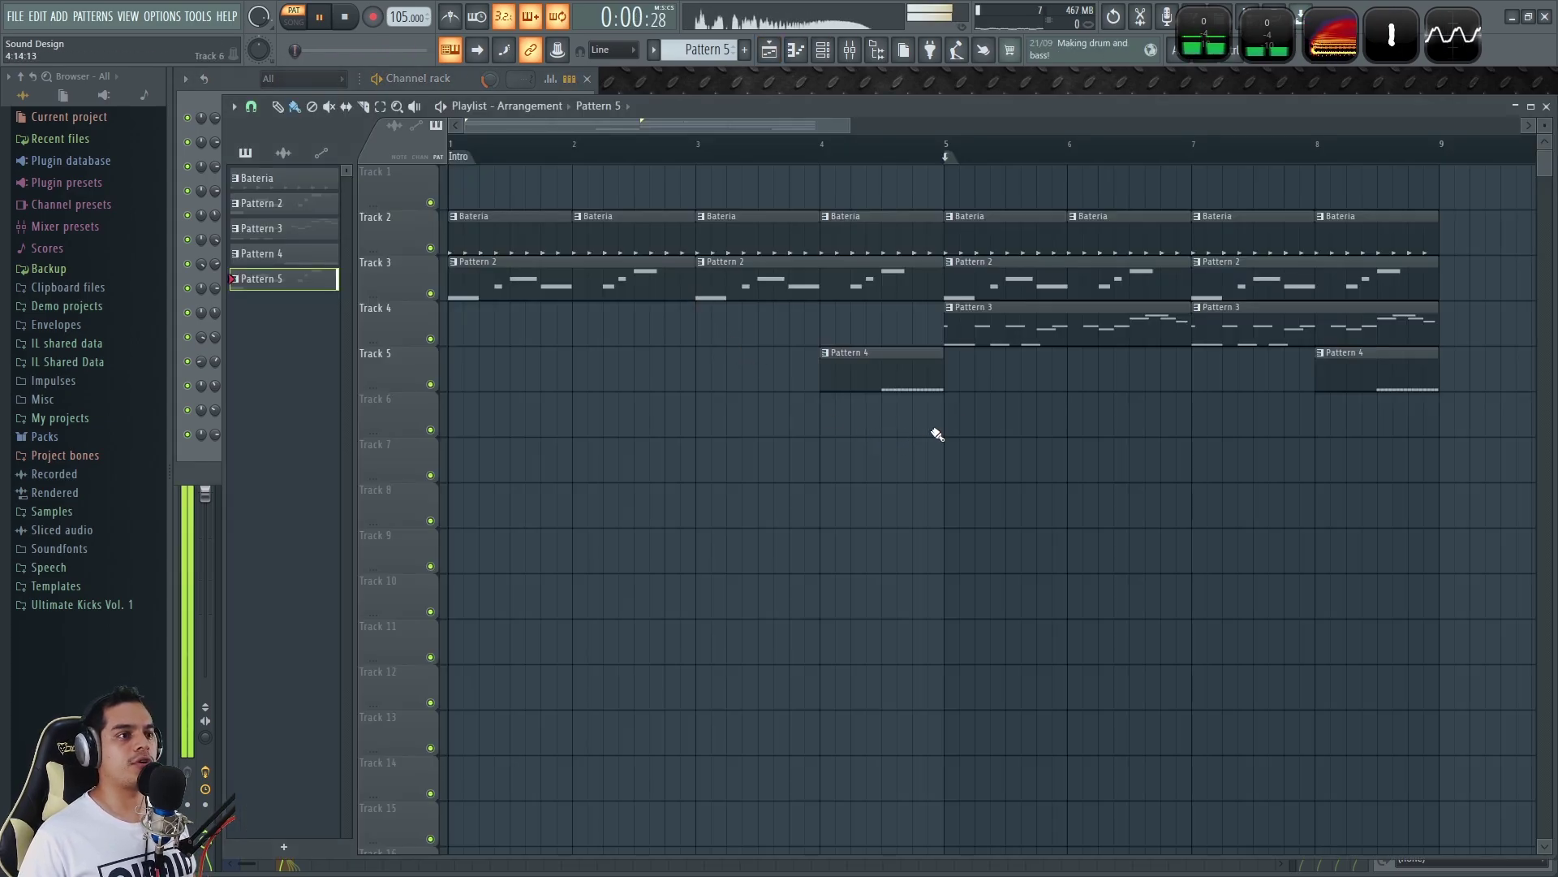
pyautogui.click(510, 438)
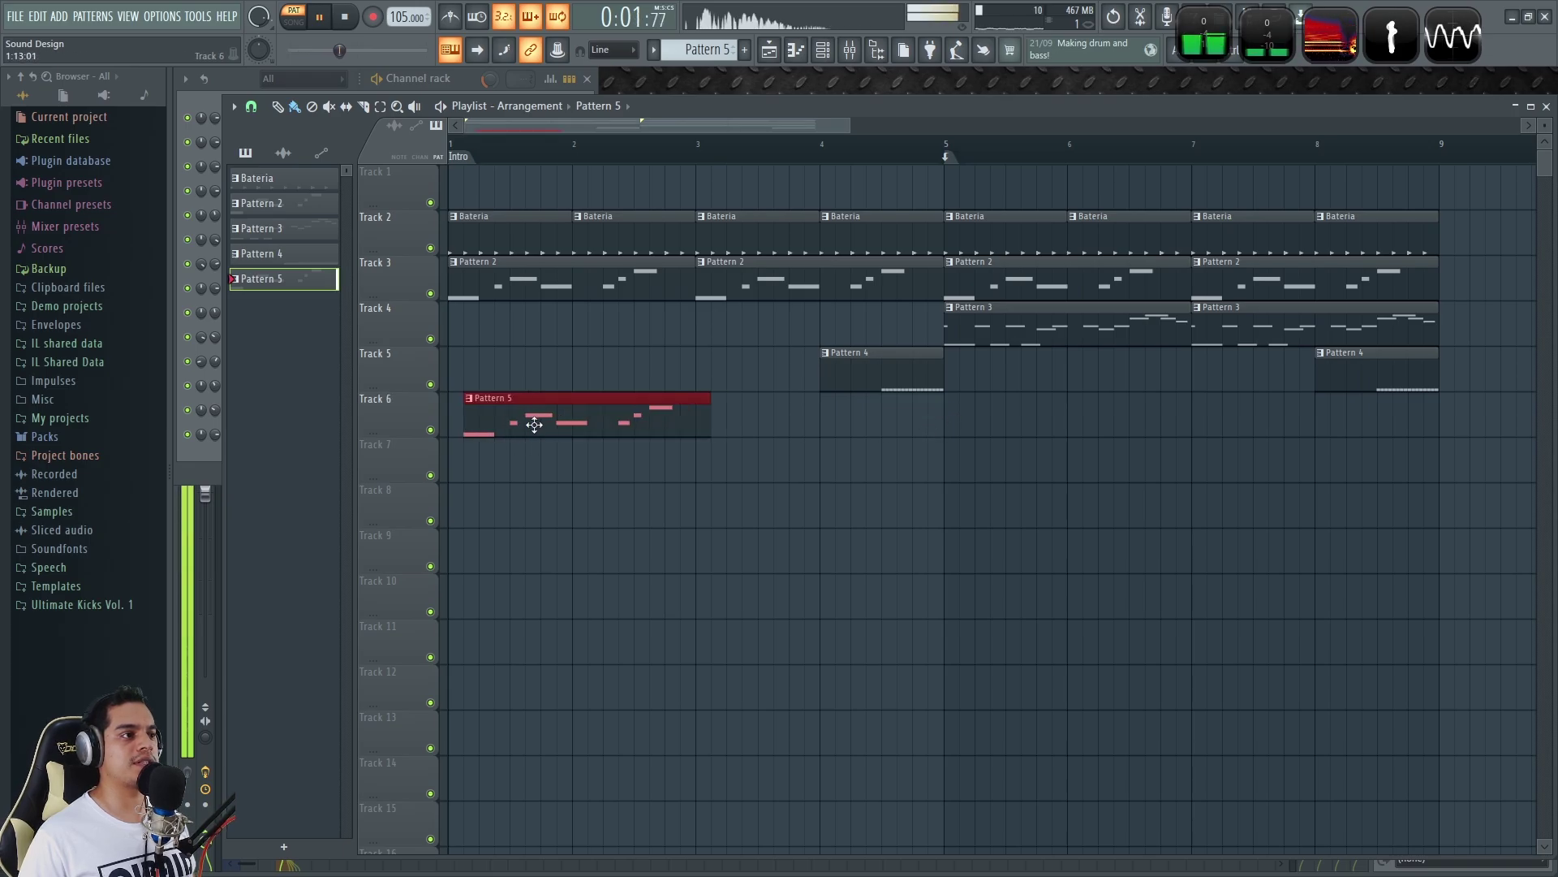
pyautogui.click(738, 418)
pyautogui.press('space')
# Mute Track 3 holding the Pattern 2 clips, and play the arrangement in song mode.
pyautogui.click(430, 293)
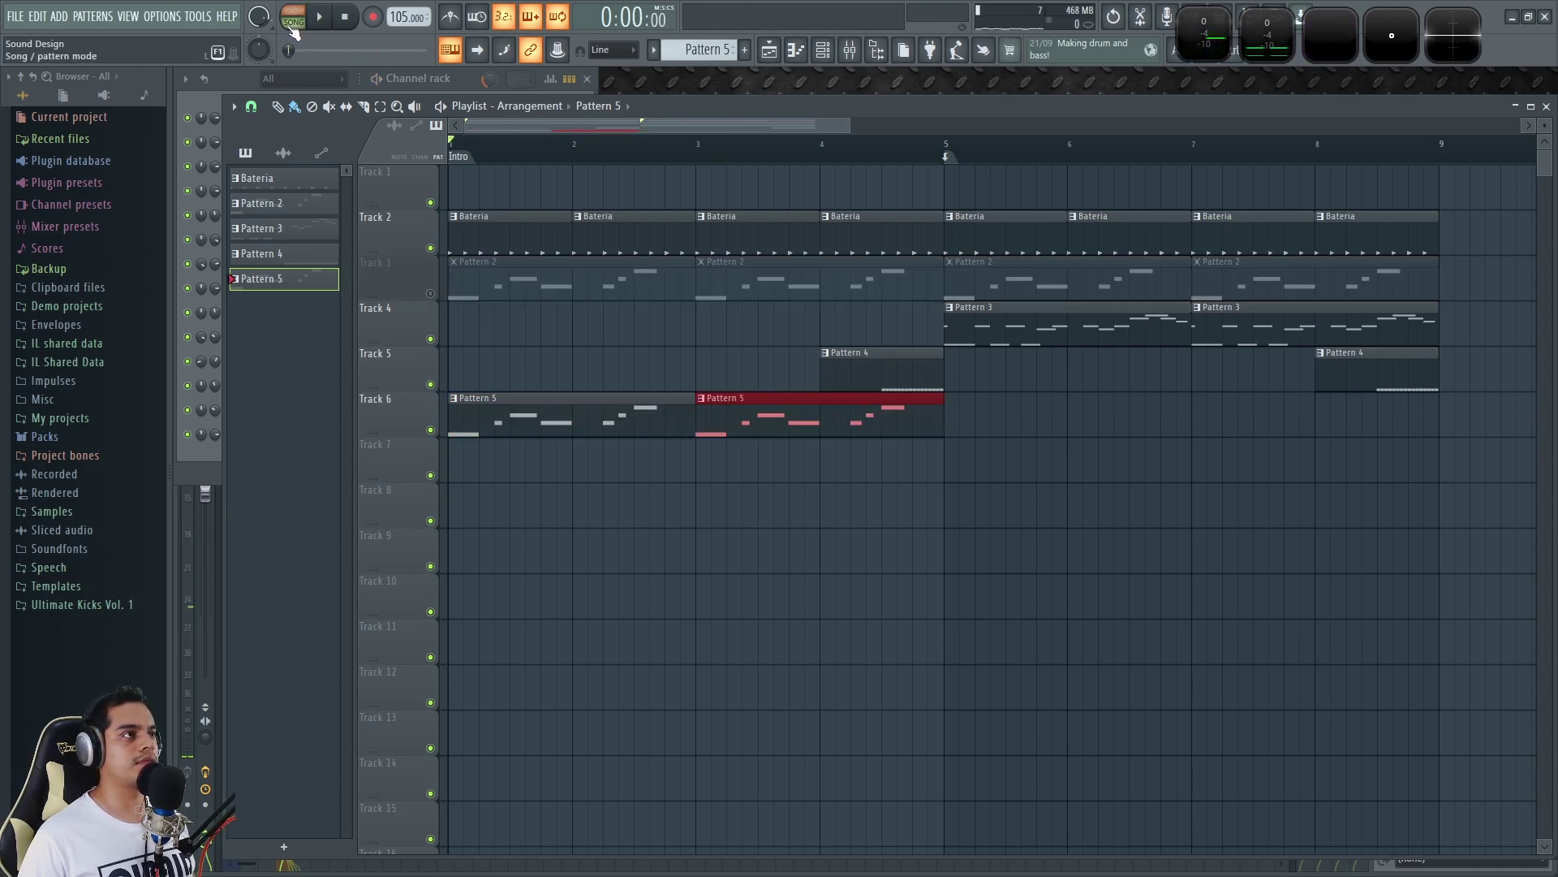
pyautogui.click(292, 28)
pyautogui.press('space')
# Move the track with the Pattern 5 clips up to the Track 4 position, directly below the Pattern 2 track.
pyautogui.keyDown('ctrl'); pyautogui.click(513, 359); pyautogui.keyUp('ctrl')
pyautogui.scroll(-3, 509, 356)
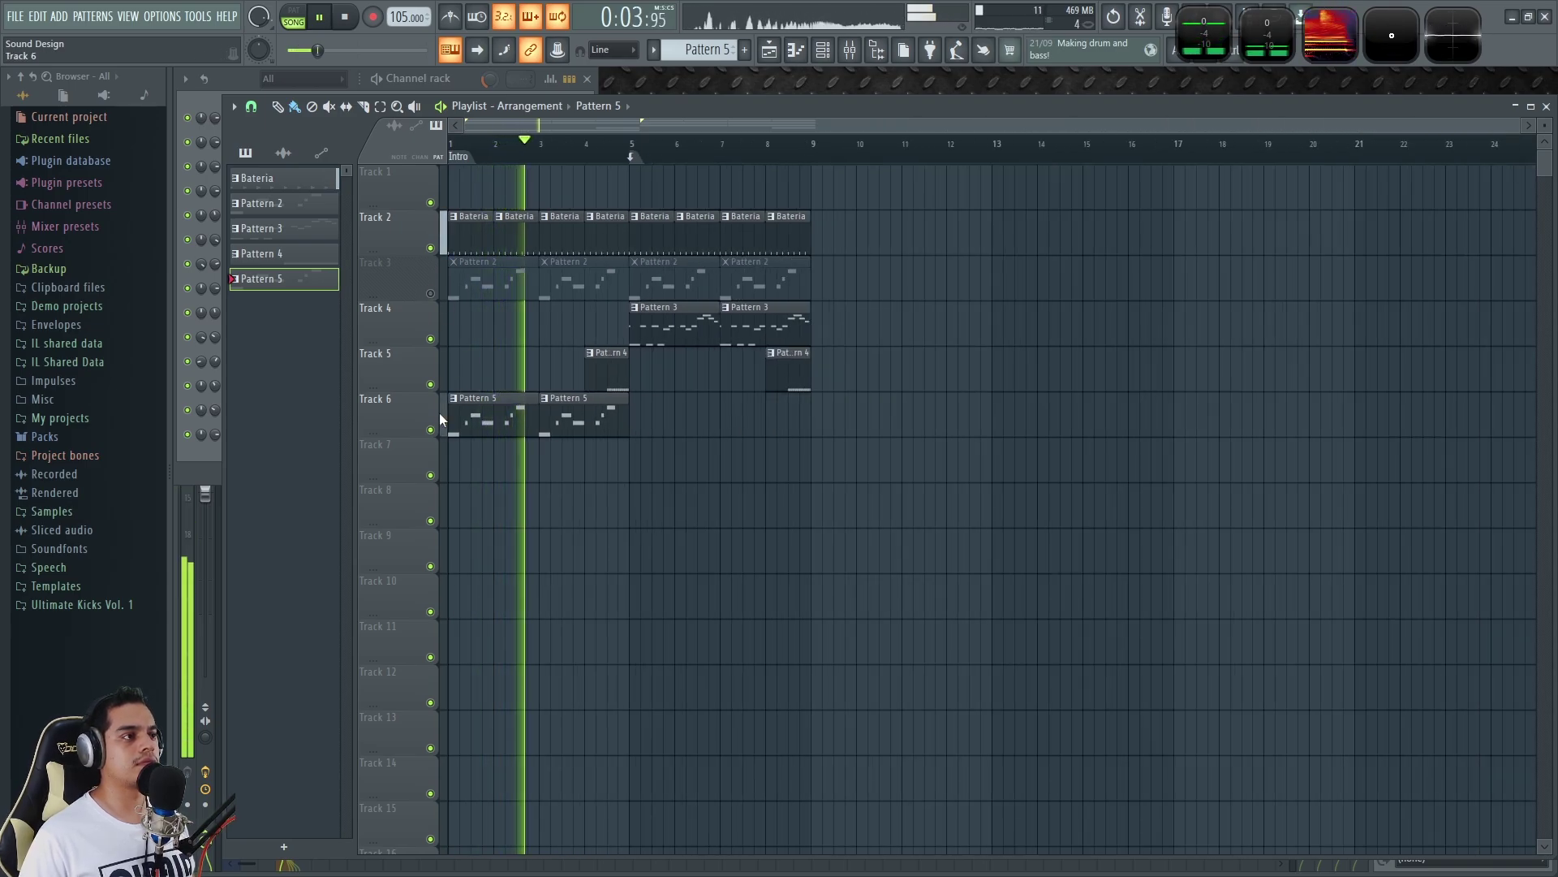
pyautogui.moveTo(442, 419); pyautogui.dragTo(443, 333)
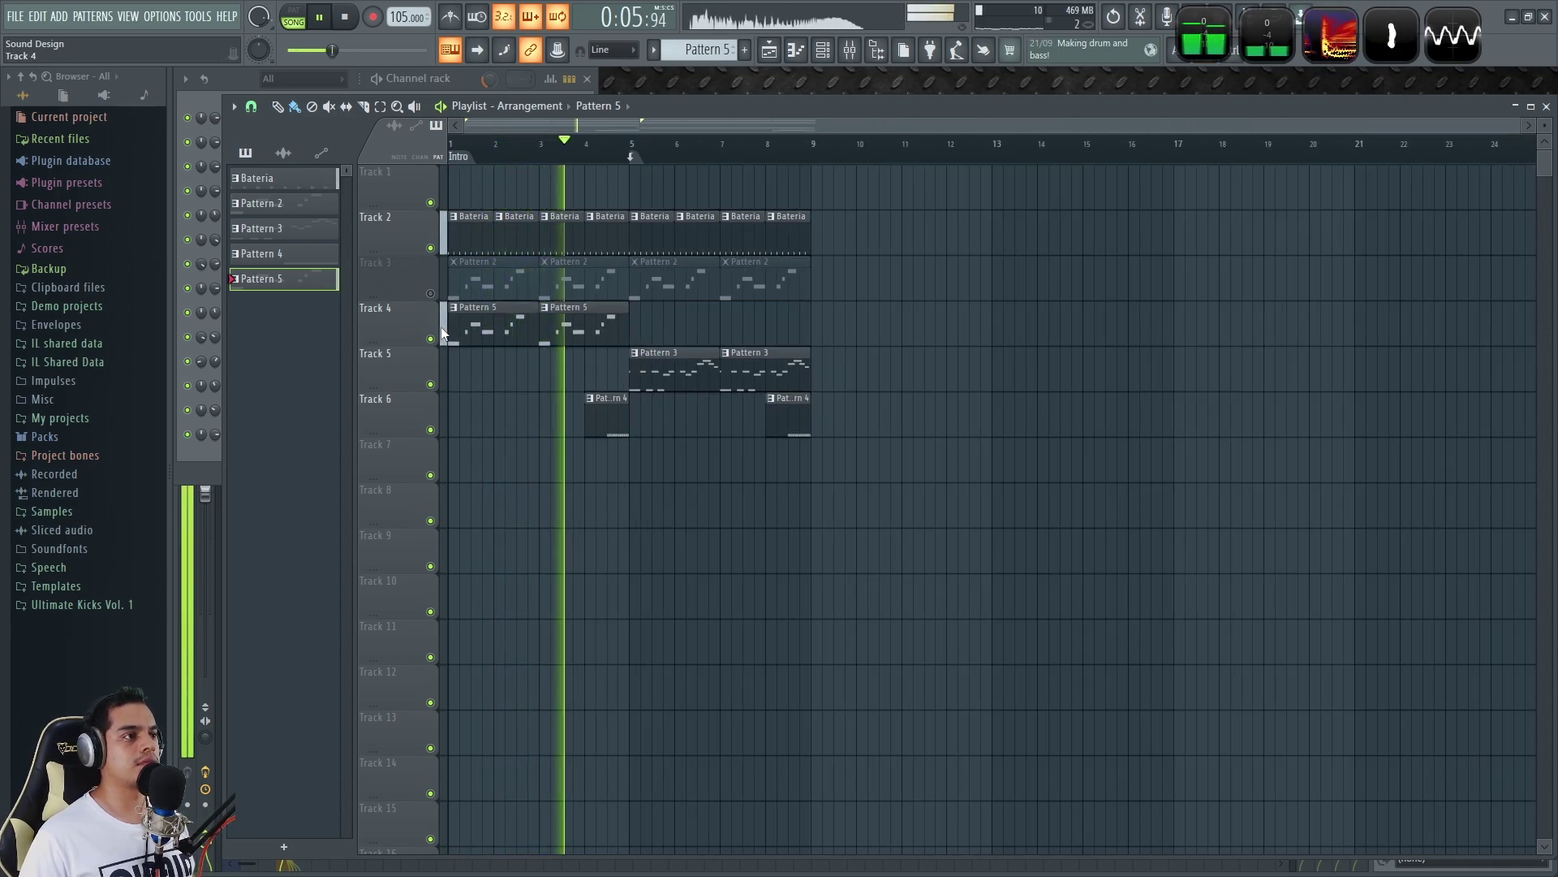
# Compare the two basses by playing the song with only Track 3 of the pair unmuted, and again with only Track 4 unmuted.
pyautogui.press('space')
pyautogui.click(430, 339)
pyautogui.click(430, 293)
pyautogui.press('space')
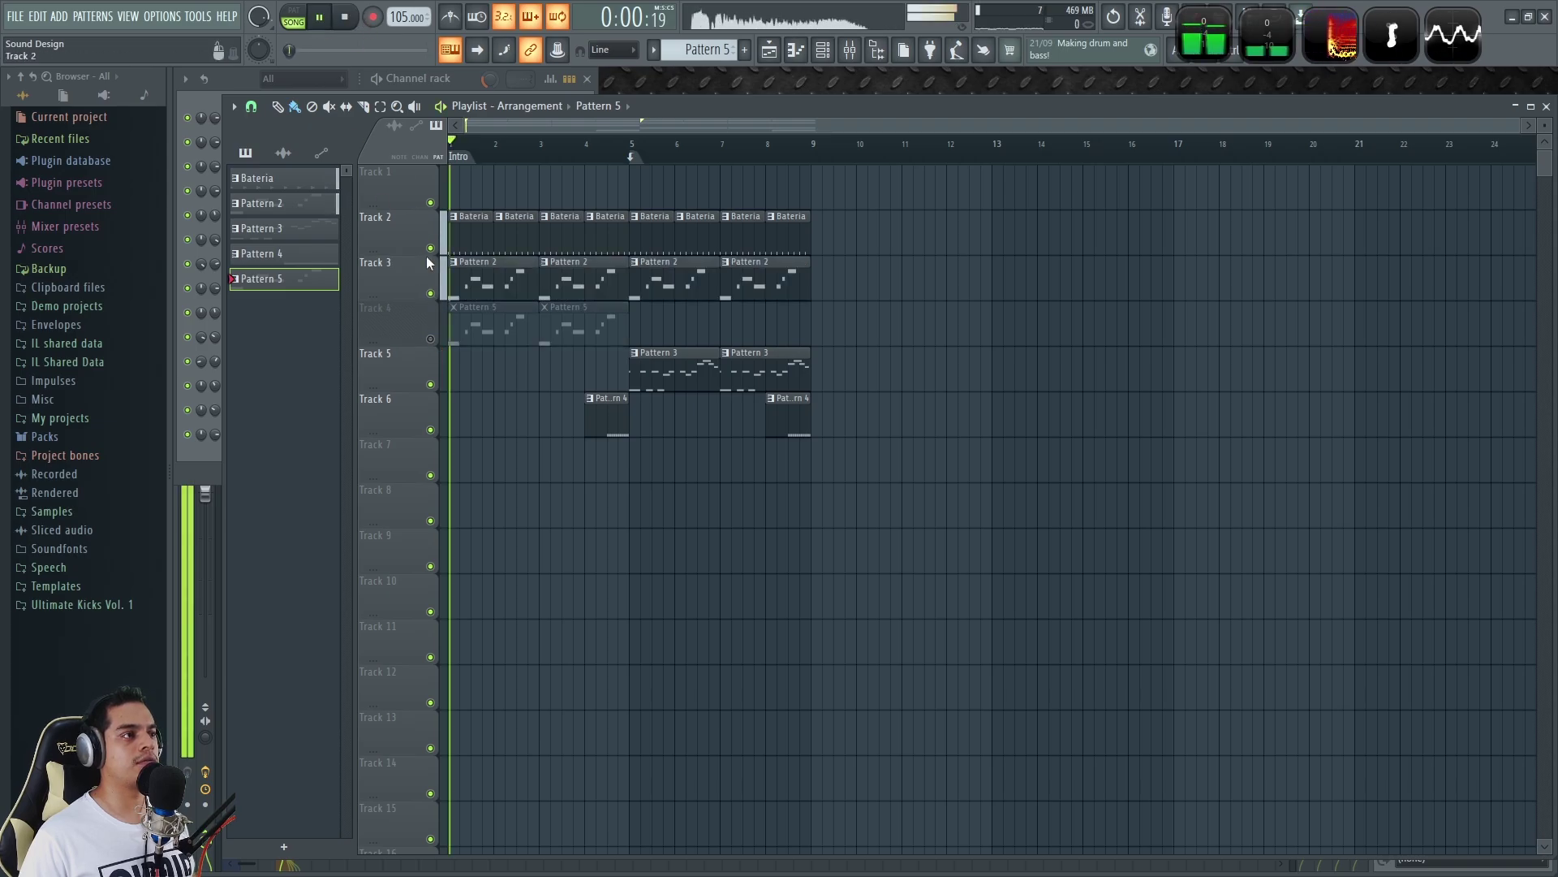
pyautogui.press('space')
pyautogui.click(430, 339)
pyautogui.click(430, 293)
pyautogui.press('space')
# Stop playback and reopen the Vital channel's plugin window from the Channel rack.
pyautogui.click(475, 78)
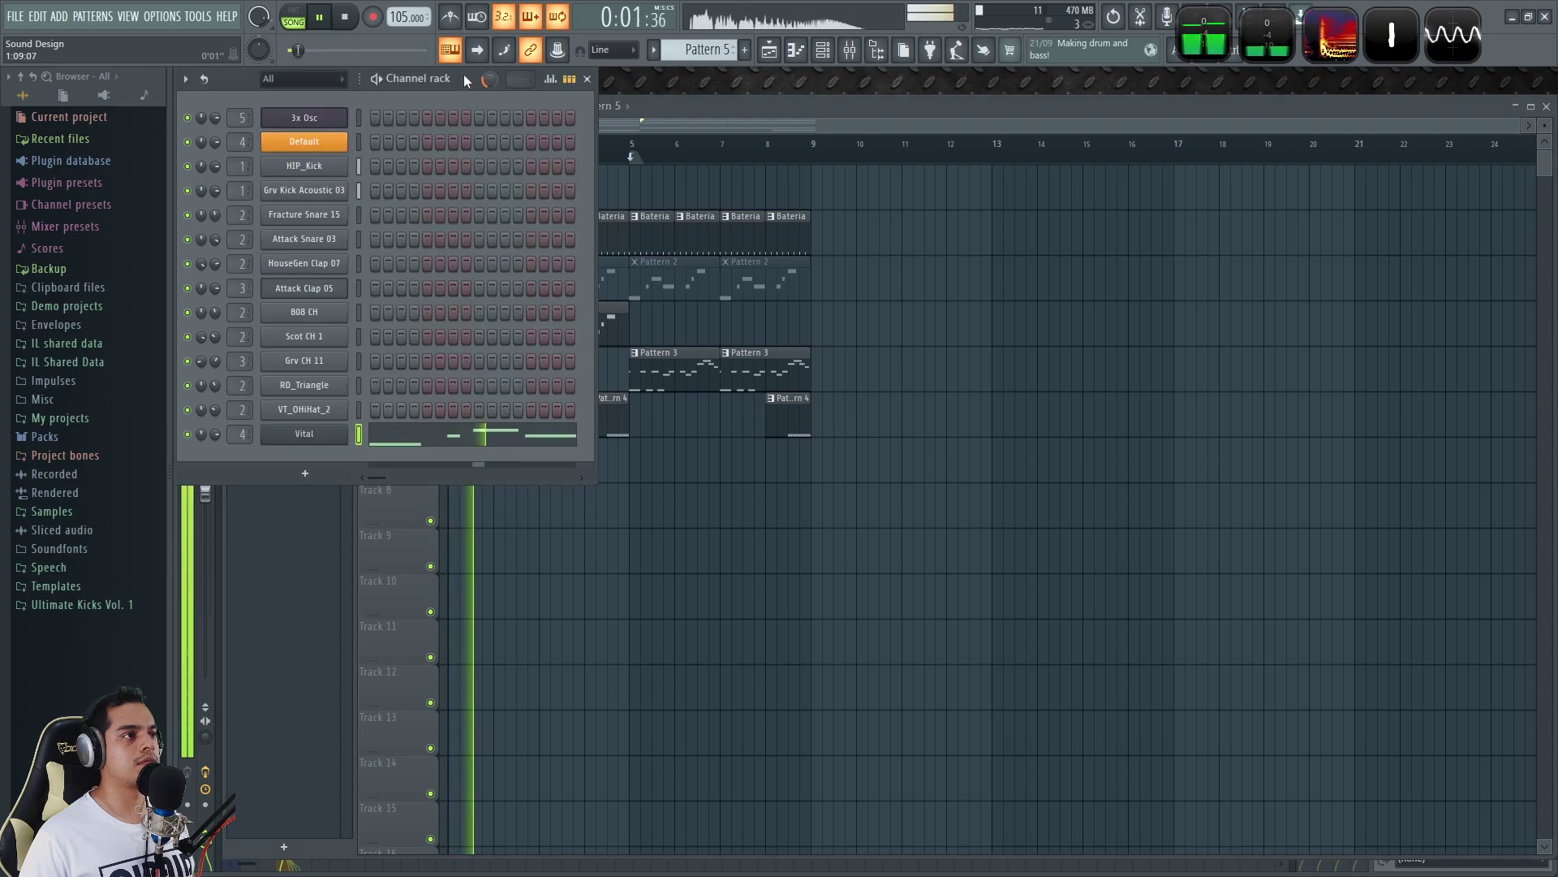
pyautogui.press('space')
pyautogui.click(305, 434)
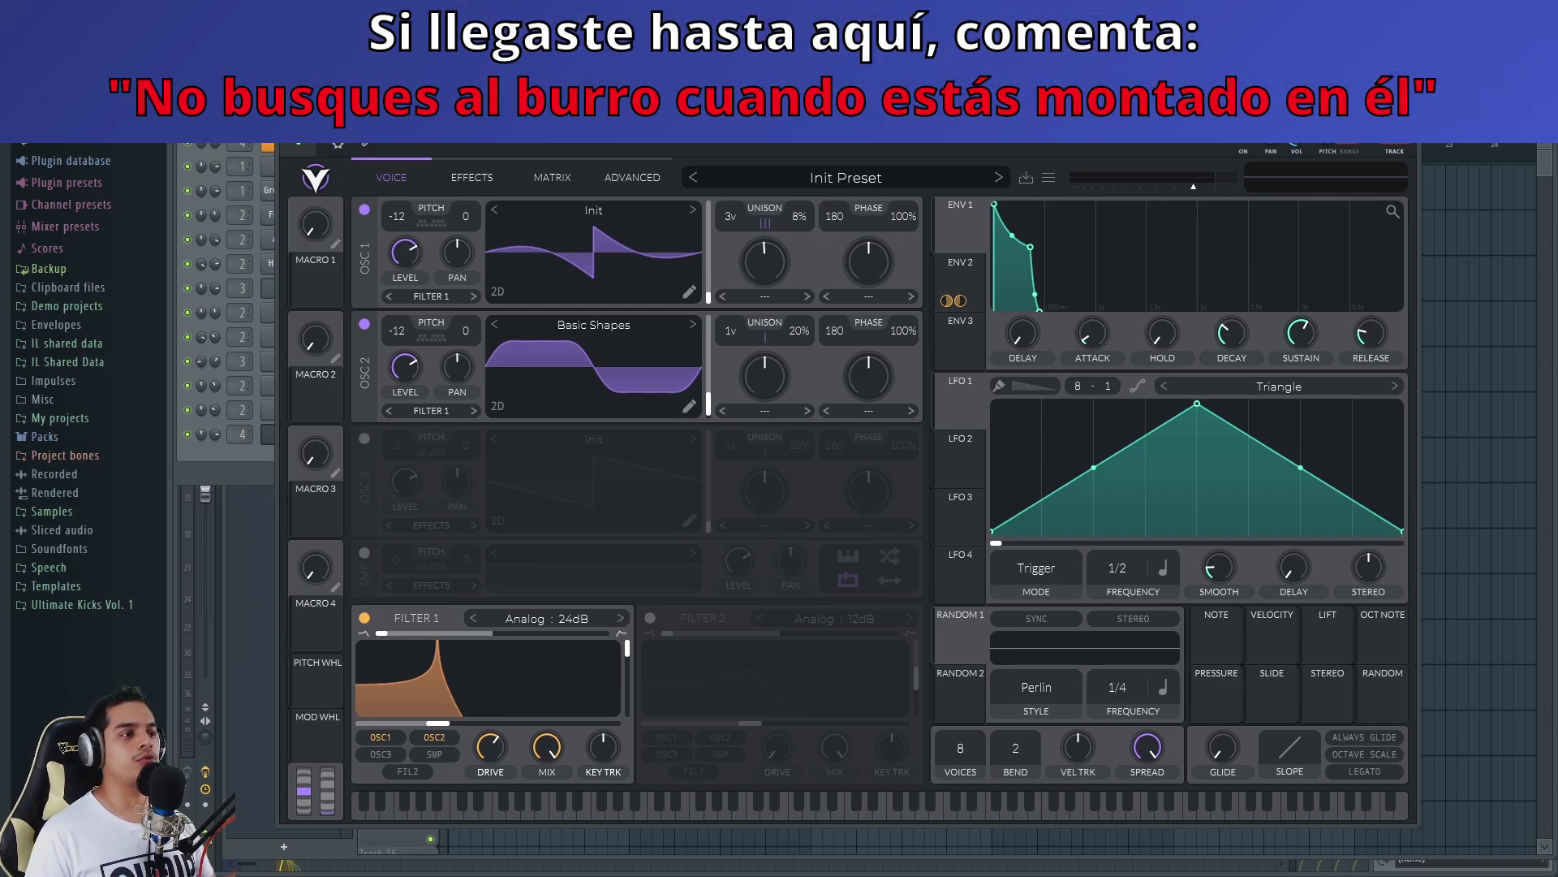
pyautogui.moveTo(664, 128); pyautogui.dragTo(679, 130)
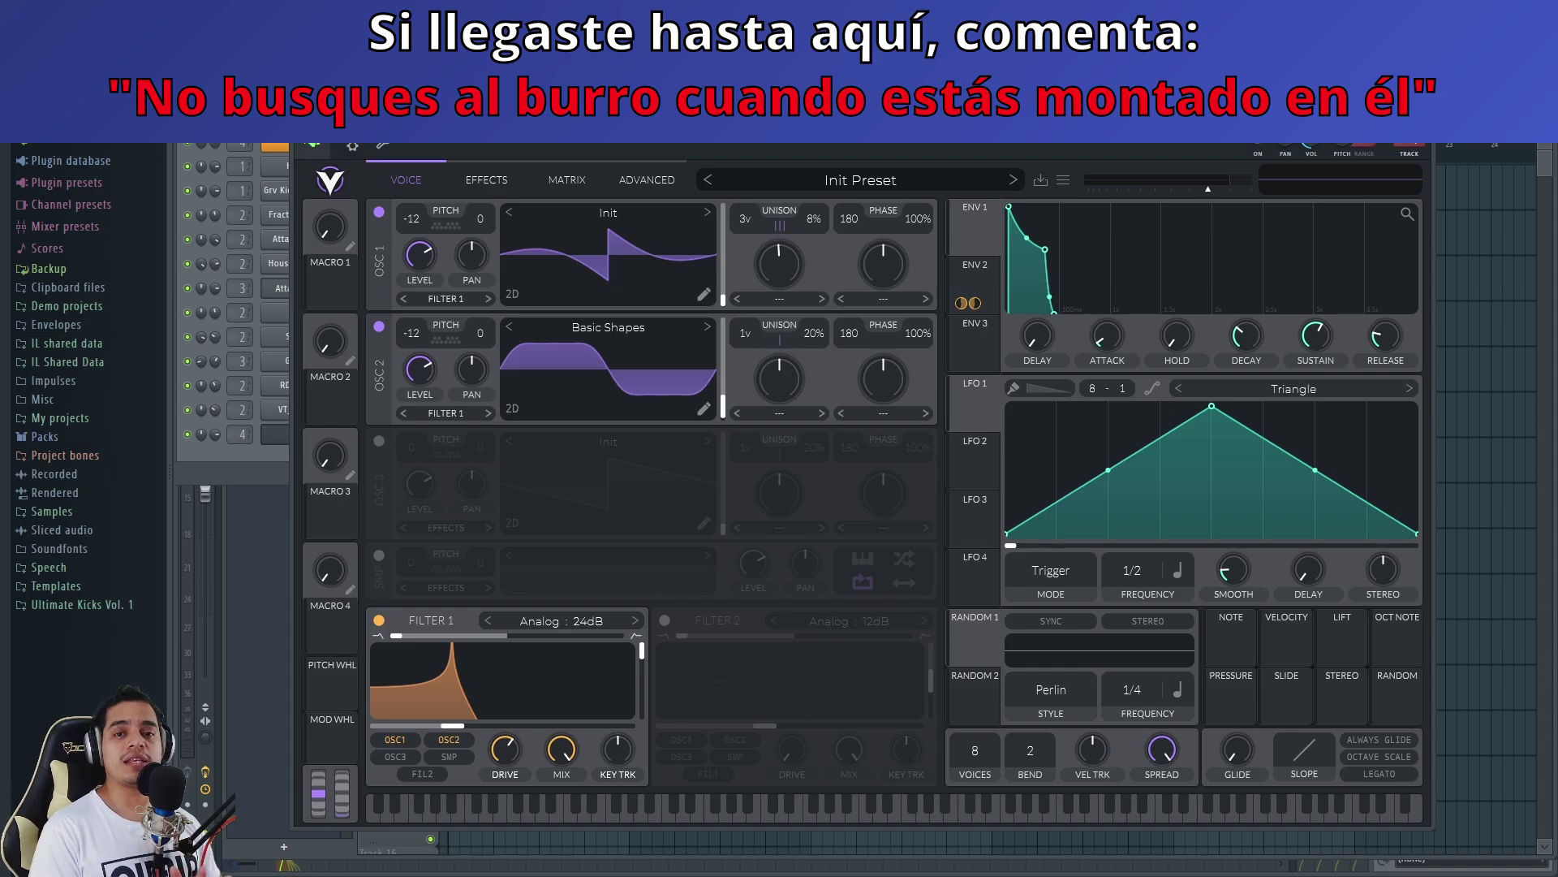